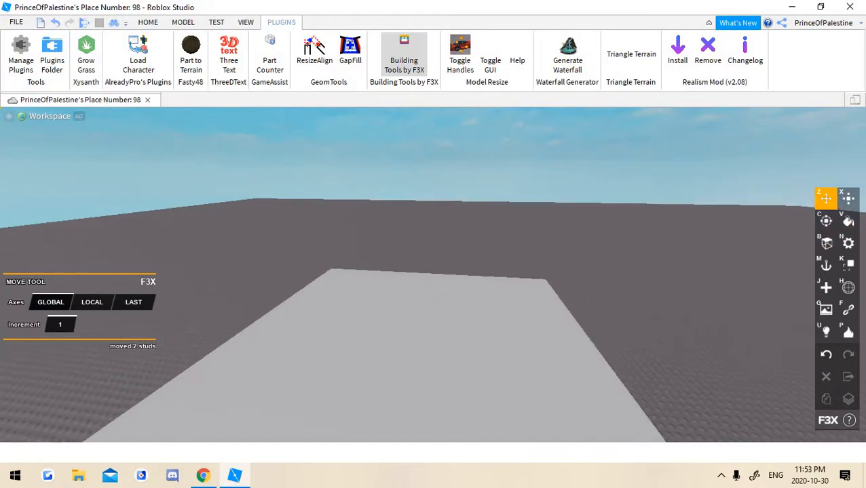
Examine the large grey block on the baseplate from several sides and distances
key("d")
right_click_drag(434, 275, 574, 275)
key("w")
key("a")
key("s")
key("w")
key("w")
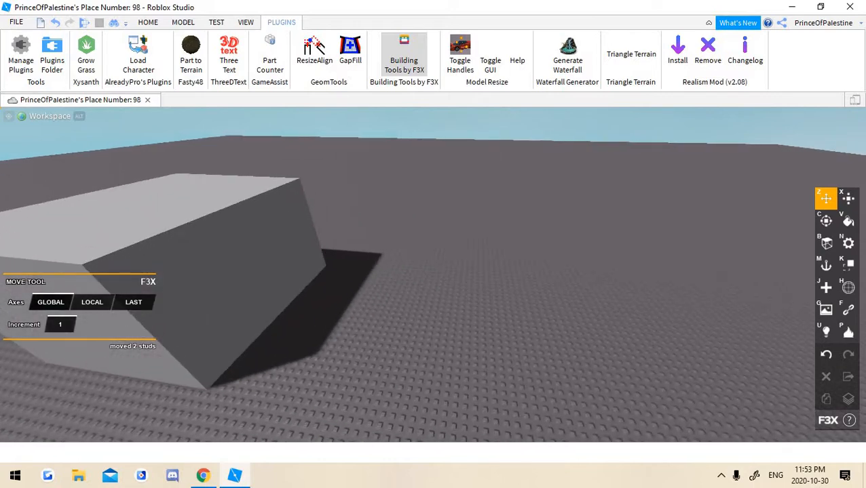
right_click_drag(434, 274, 505, 275)
key("d")
key("s")
key("w")
right_click_drag(434, 275, 420, 261)
key("s")
key("a")
key("d")
key("s")
key("w")
key("s")
key("w")
right_click_drag(488, 366, 545, 351)
key("d")
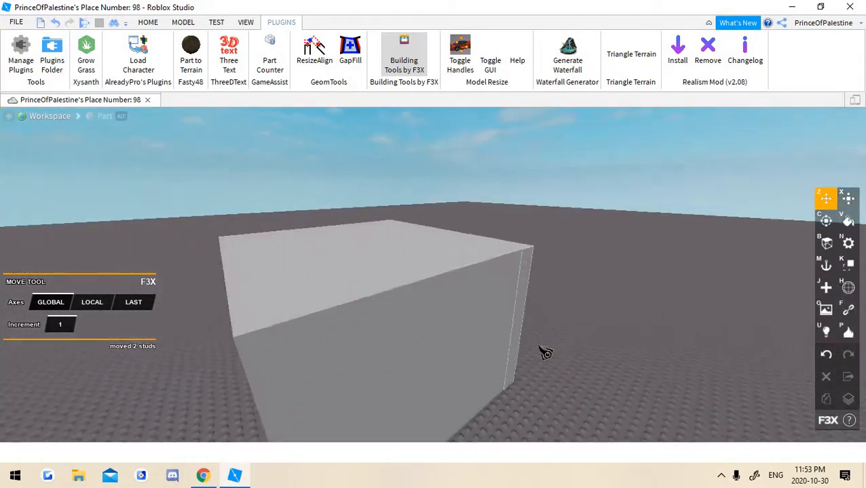
key("s")
right_click_drag(472, 312, 513, 320)
Look through the F3X building tools, including Resize, Collision and Weld, and return to the Move tool
key("x")
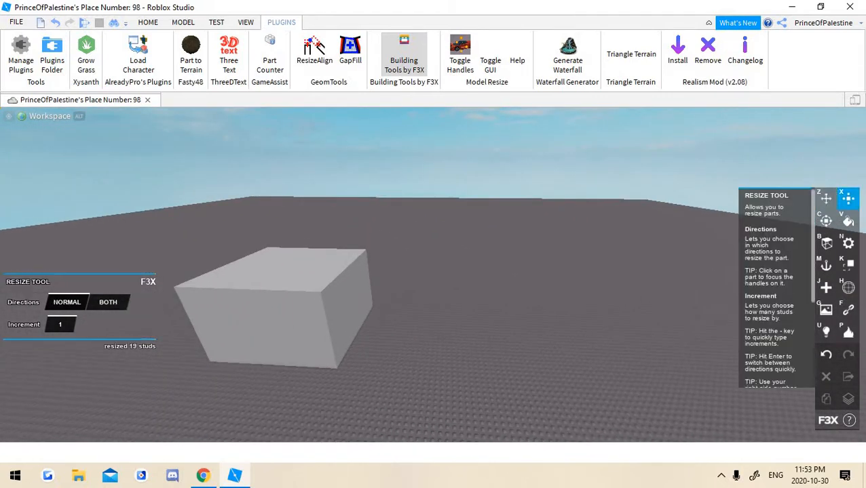
key("v")
key("b")
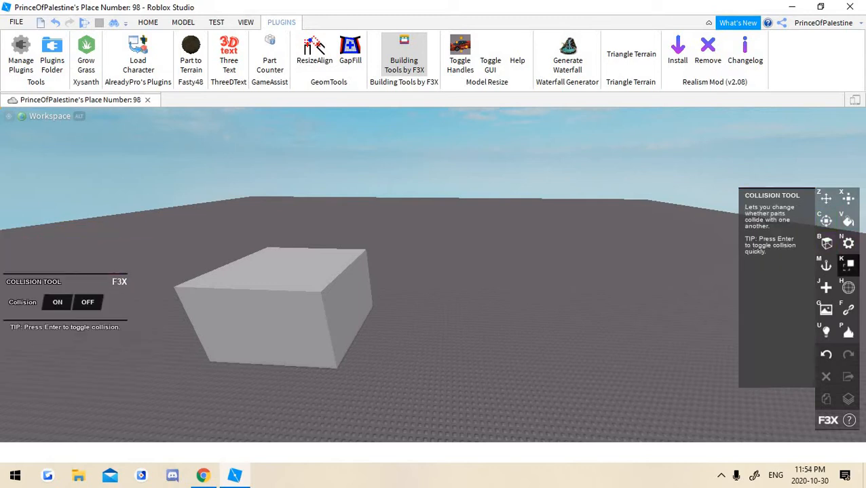
key("g")
key("h")
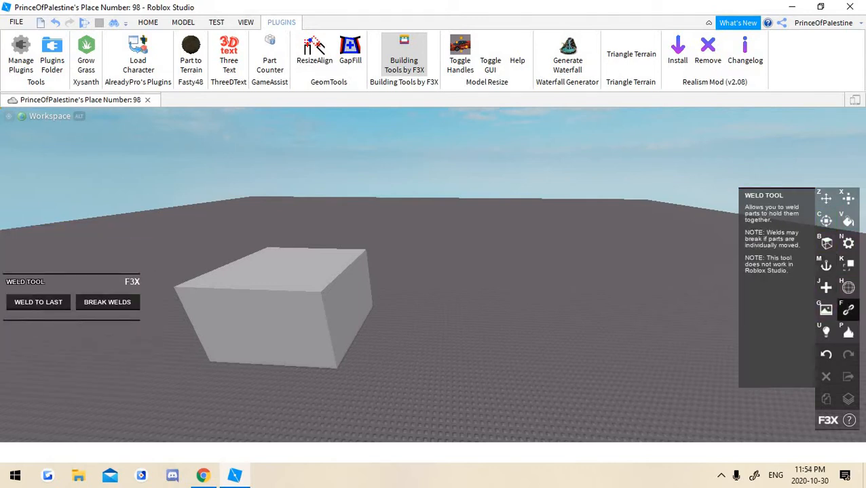
key("z")
key("x")
Inspect the large block's faces and its shadow from close up and from around it
key("w")
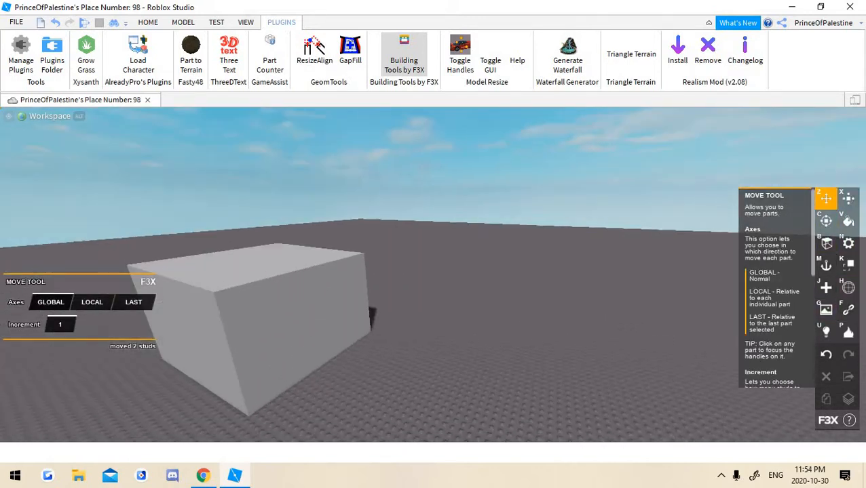
key("s")
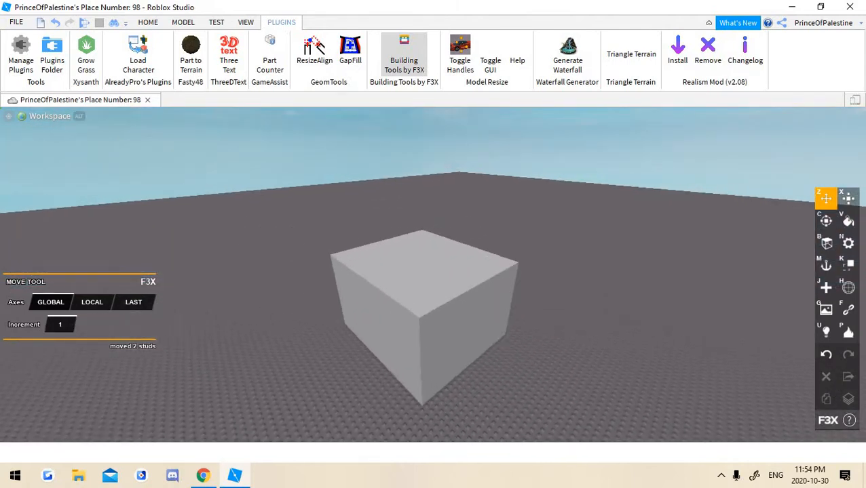
key("a")
key("s")
key("w")
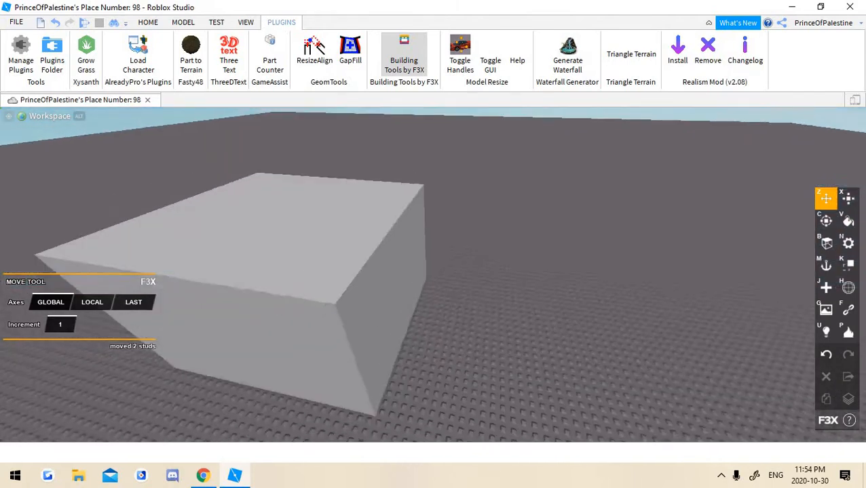
key("s")
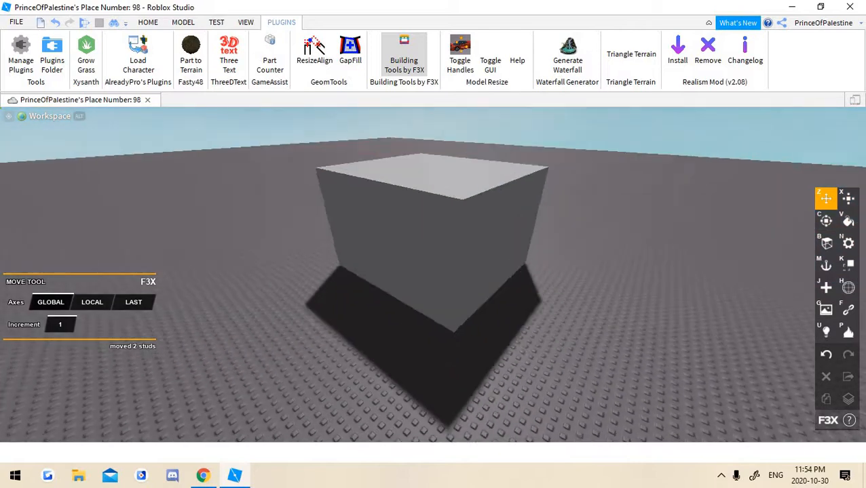
key("w")
key("s")
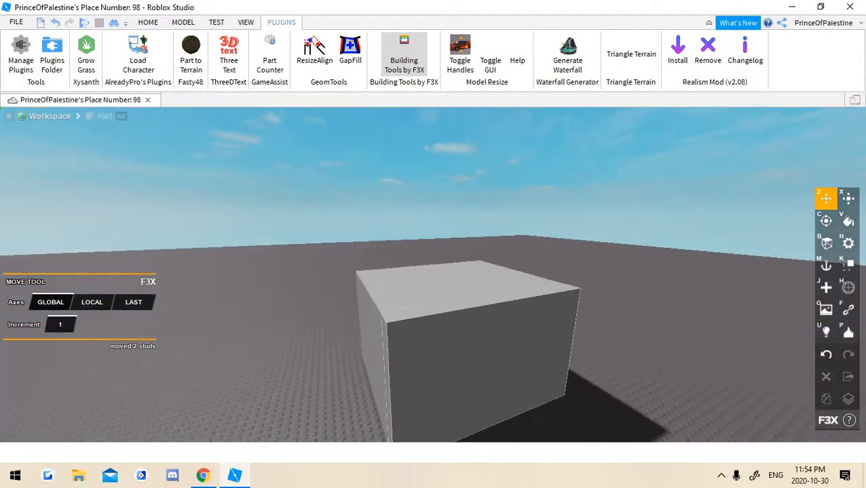
Select the small part beside the large block and shift it along the X axis to 28 with the Move tool
left_click(520, 334)
key("w")
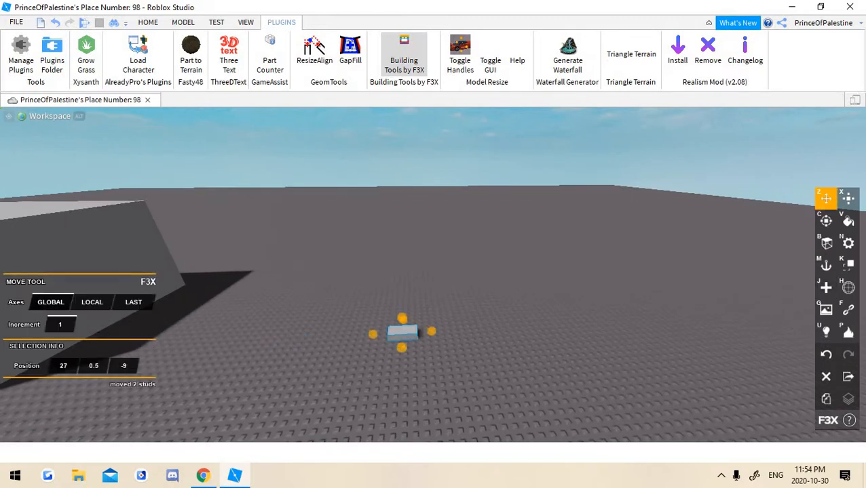
key("w")
key("s")
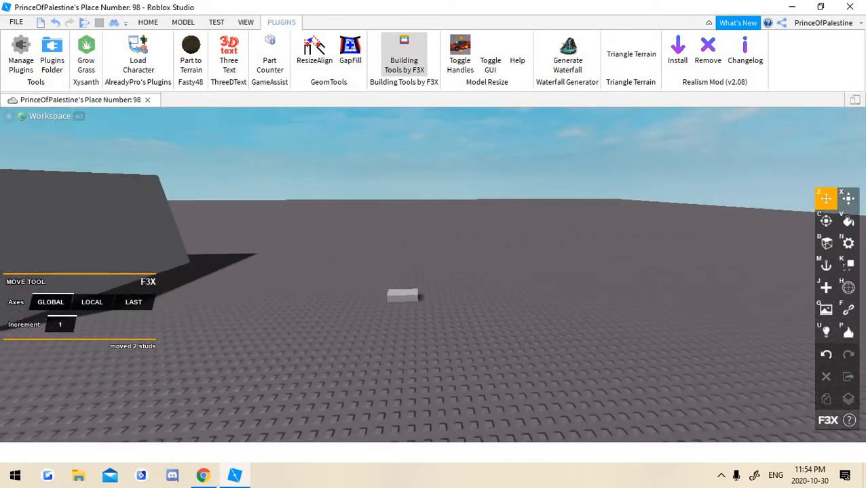
key("w")
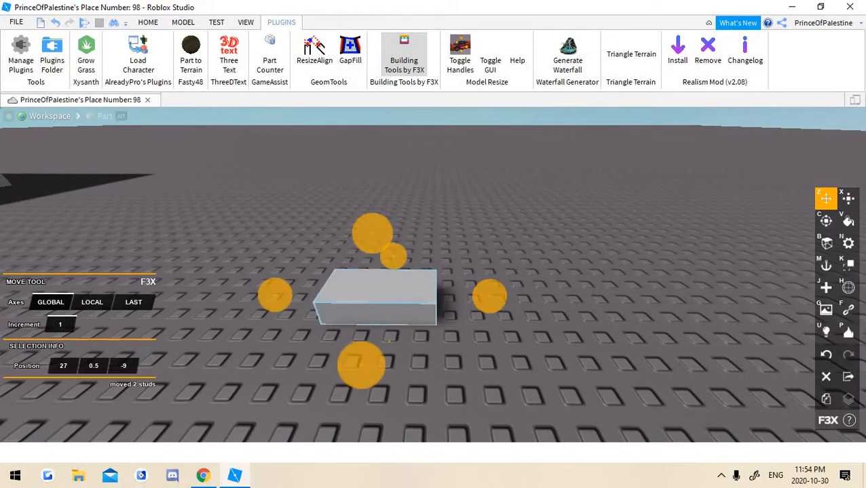
key("s")
key("w")
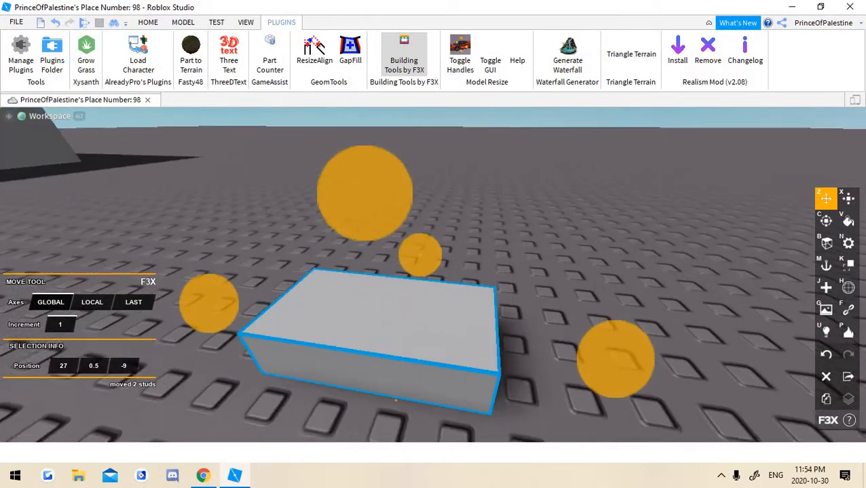
key("s")
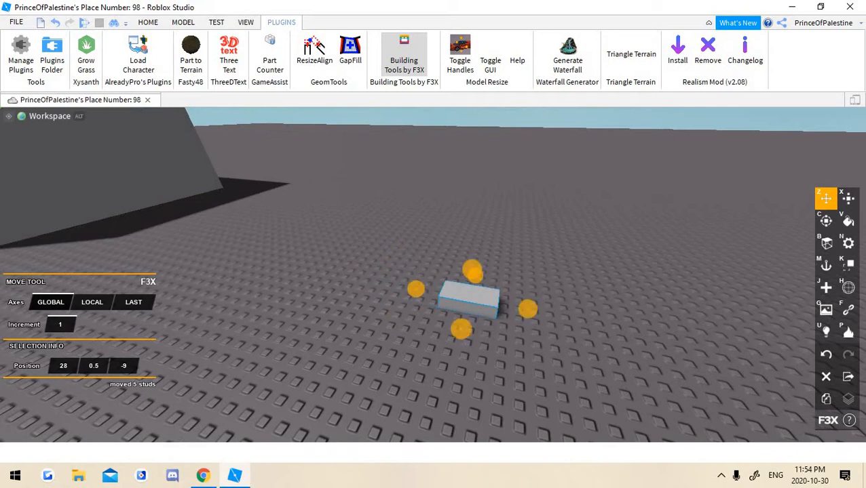
Slide the small part back and forth on the baseplate, leaving it at position 29, 0.5, -9
left_click_drag(455, 296, 382, 280)
right_click_drag(386, 285, 292, 319)
key("d")
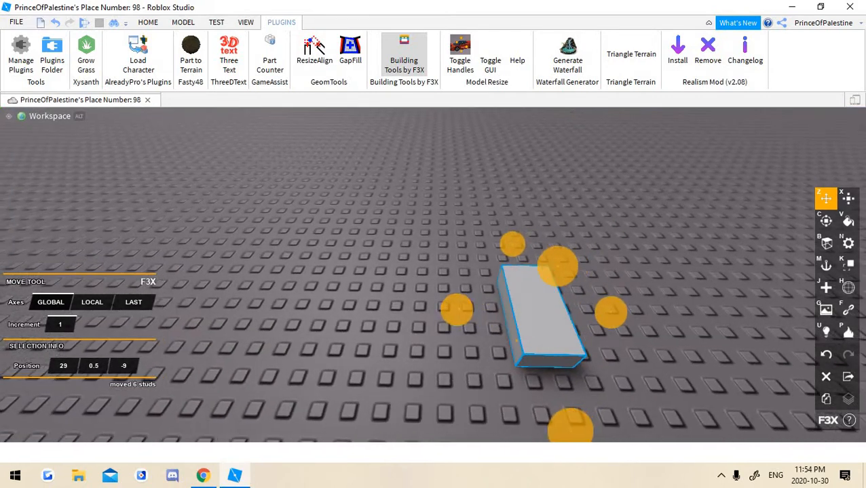
left_click_drag(456, 309, 280, 307)
left_click_drag(431, 310, 621, 310)
key("a")
right_click_drag(622, 310, 773, 298)
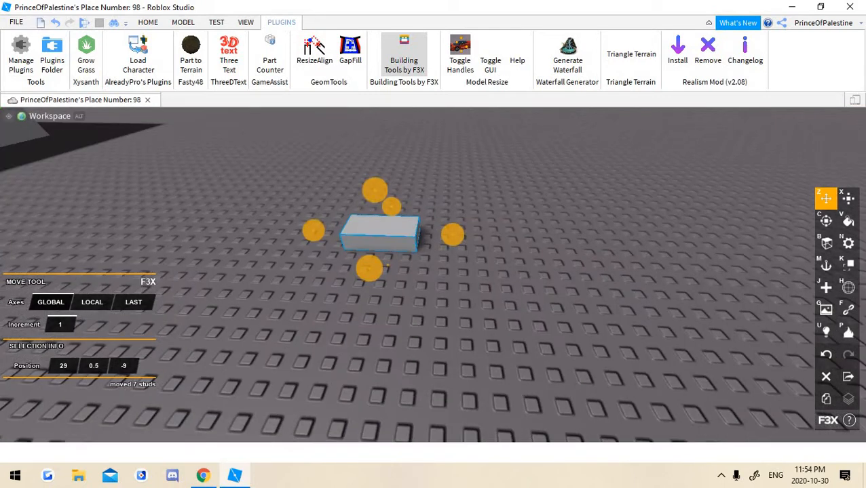
Move the small part freely over the baseplate to about position 20, 0.5, -12
key("s")
left_click_drag(381, 234, 441, 327)
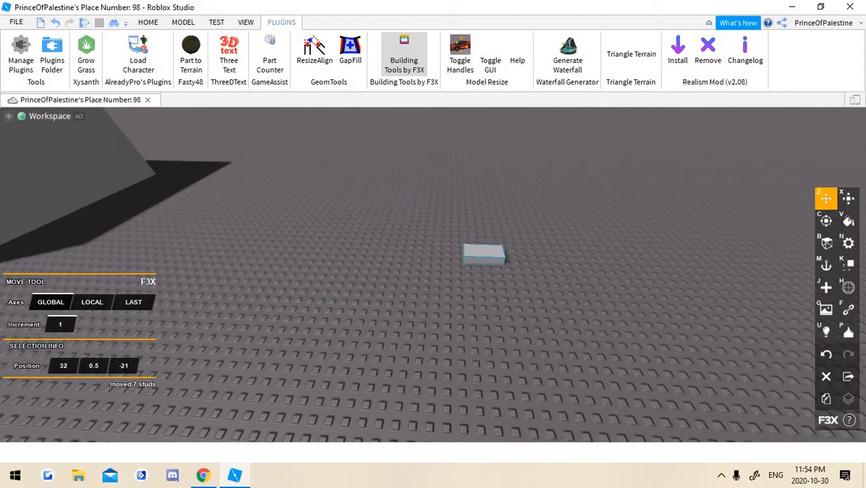
left_click_drag(483, 255, 487, 273)
right_click_drag(484, 254, 380, 261)
left_click_drag(487, 273, 553, 323)
right_click_drag(487, 272, 447, 230)
left_click_drag(553, 323, 548, 401)
right_click_drag(549, 402, 584, 399)
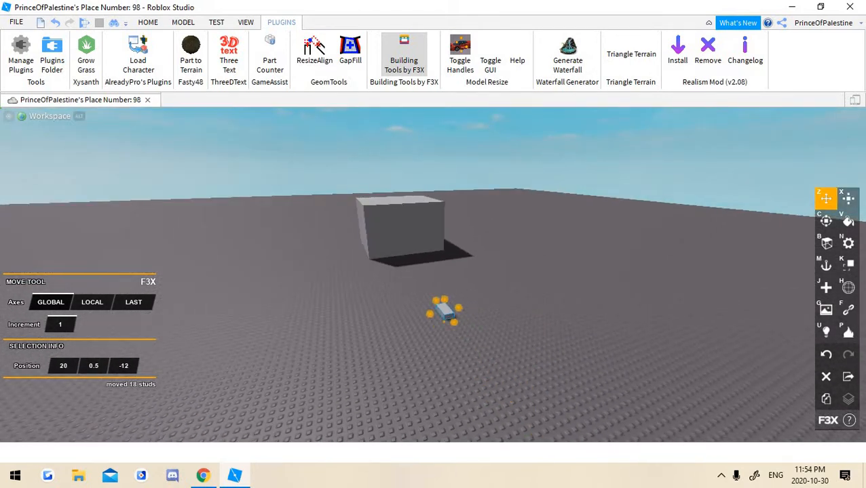
Move the small part far across the baseplate to about position -71, 0.5, 73 and deselect it
key("a")
left_click_drag(442, 308, 190, 240)
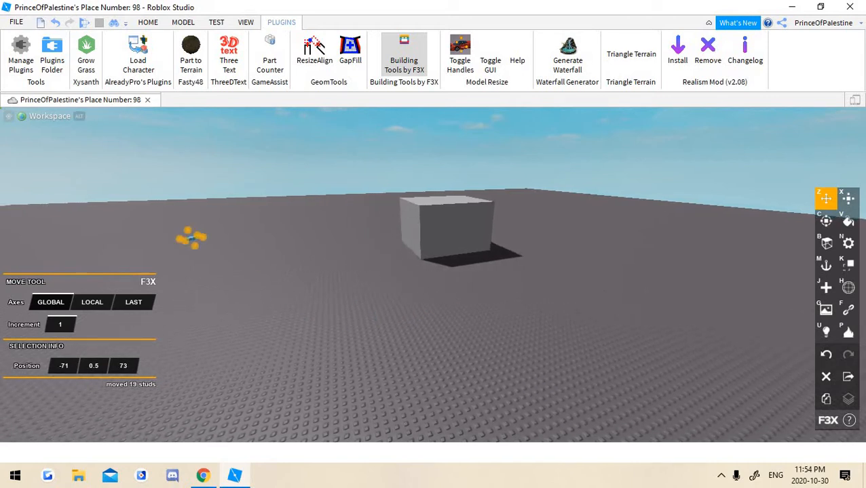
left_click(204, 248)
right_click_drag(203, 247, 163, 220)
key("w")
key("w")
right_click_drag(292, 299, 304, 326)
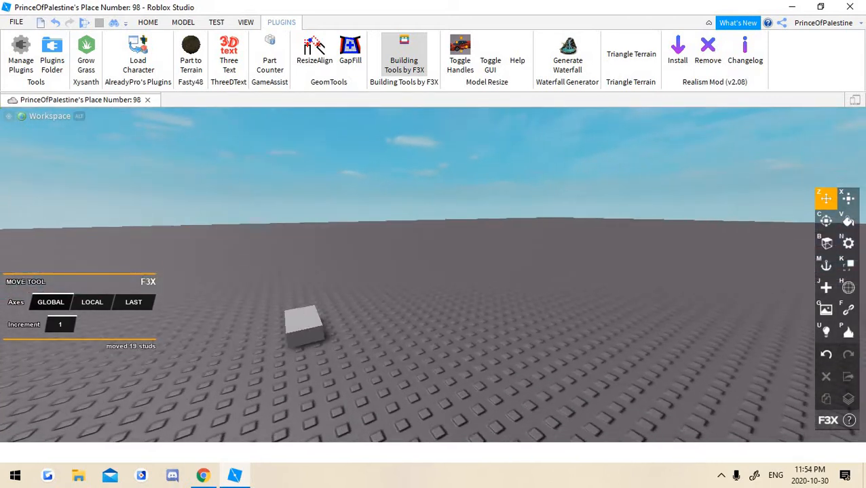
Clone the small part twice and place the copies near the original on the baseplate
left_click(304, 327)
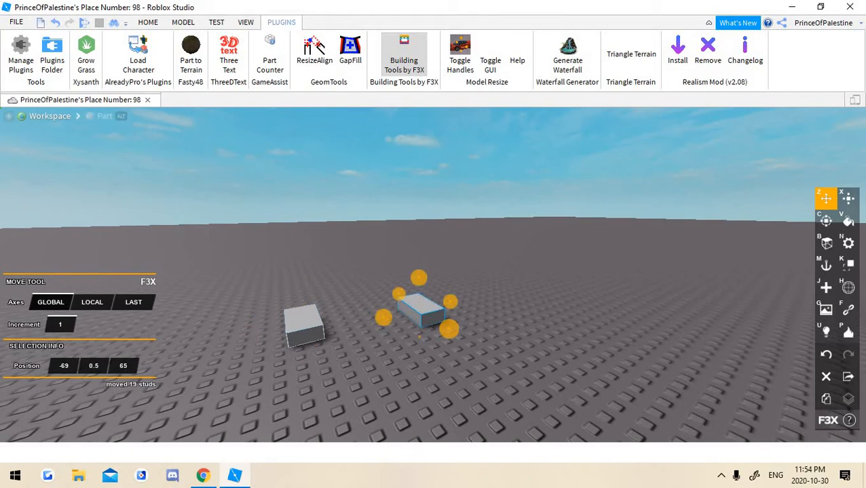
key("shift+c")
left_click_drag(421, 309, 389, 406)
key("d")
right_click_drag(390, 339, 343, 327)
Select all three small parts together, move them 1 stud along an axis and clear the selection
key("s")
left_click(343, 327)
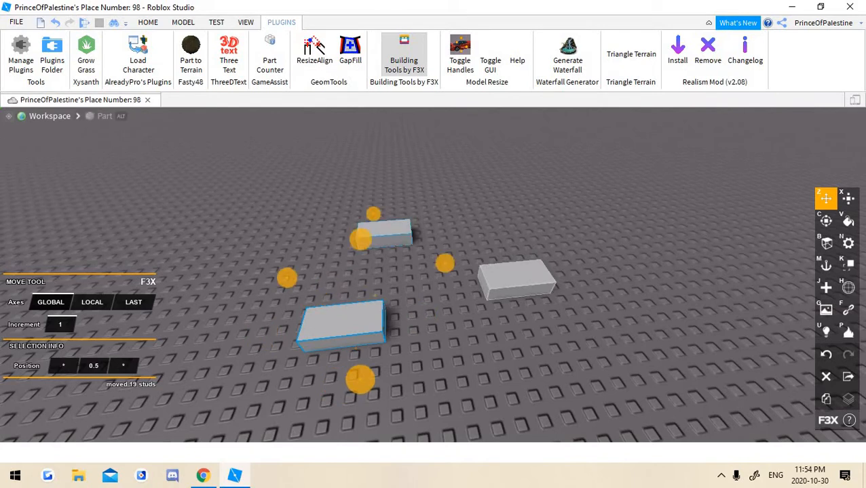
key("w")
right_click_drag(434, 271, 434, 288)
key("s")
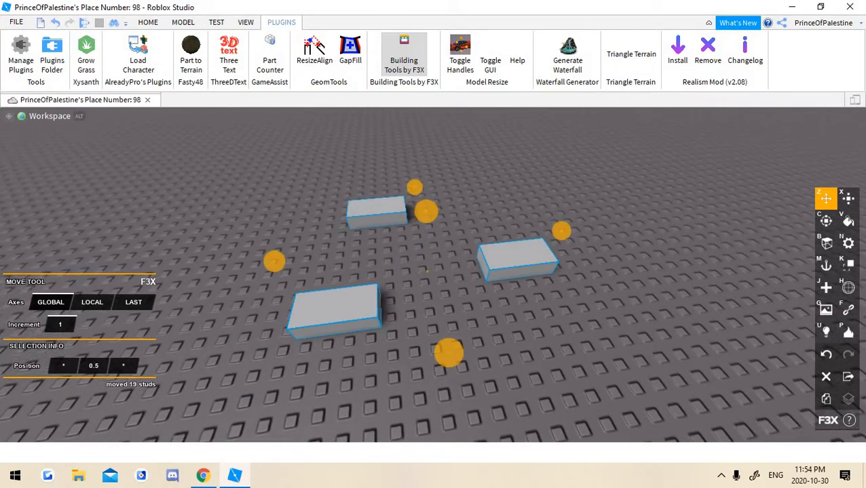
mouse_move(561, 230)
left_mouse_down()
mouse_move(379, 251)
mouse_move(546, 232)
left_mouse_up()
key("s")
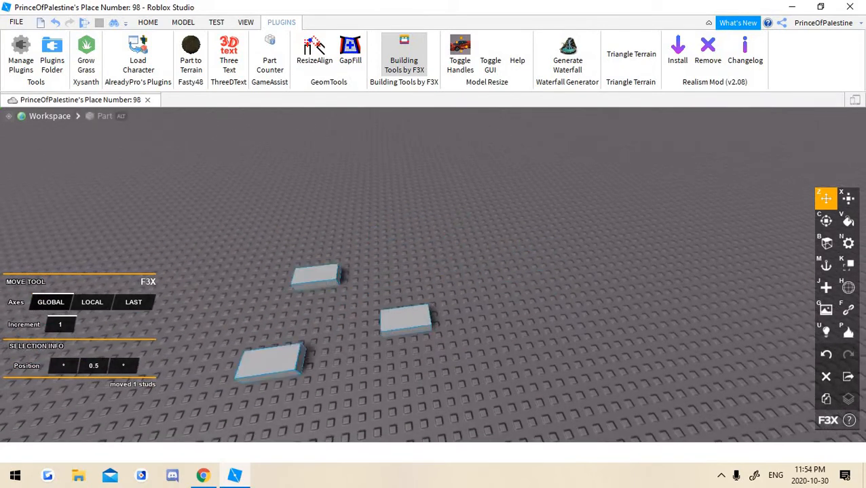
left_click(530, 278)
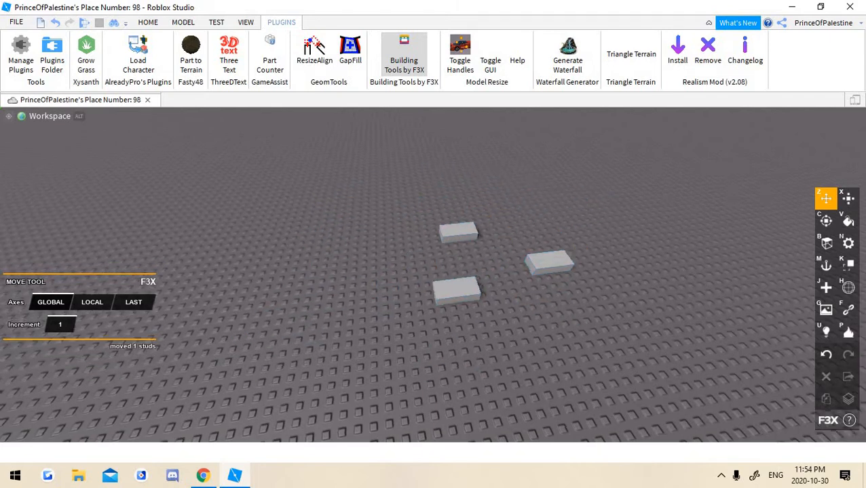
Select the three small parts at once with a selection box
key("w")
right_click_drag(434, 275, 451, 268)
key("s")
key("w")
key("d")
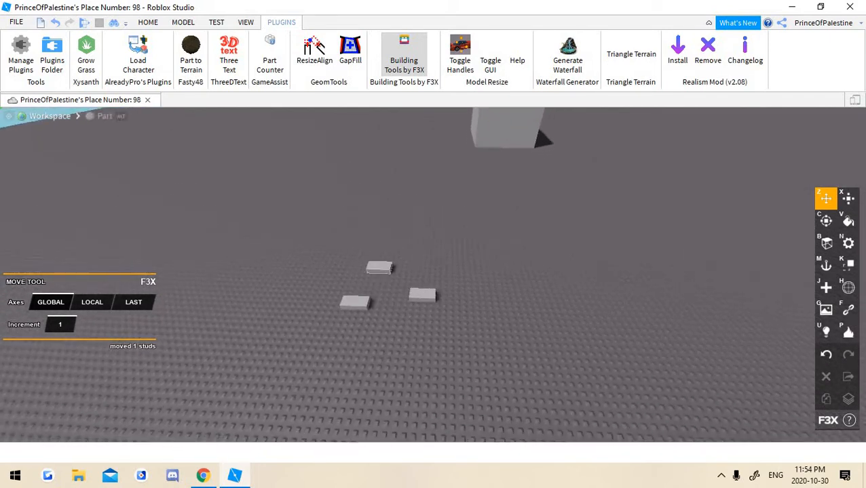
key("a")
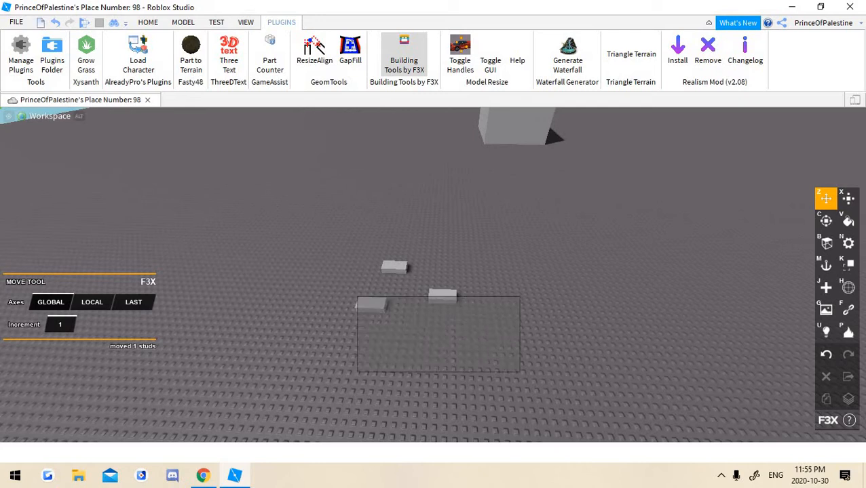
key("w")
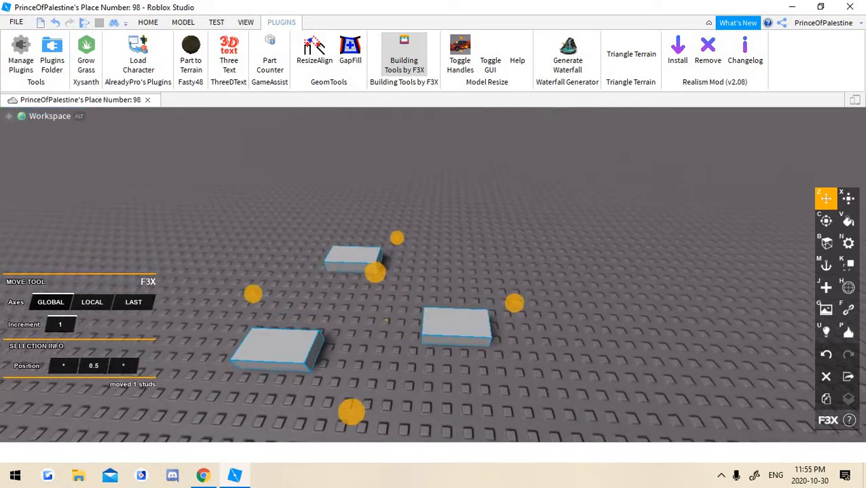
Move the three selected small parts together across the baseplate, shifting them 21 studs, and deselect them
right_click_drag(434, 275, 431, 267)
key("s")
left_click_drag(519, 312, 472, 312)
right_click_drag(472, 313, 472, 295)
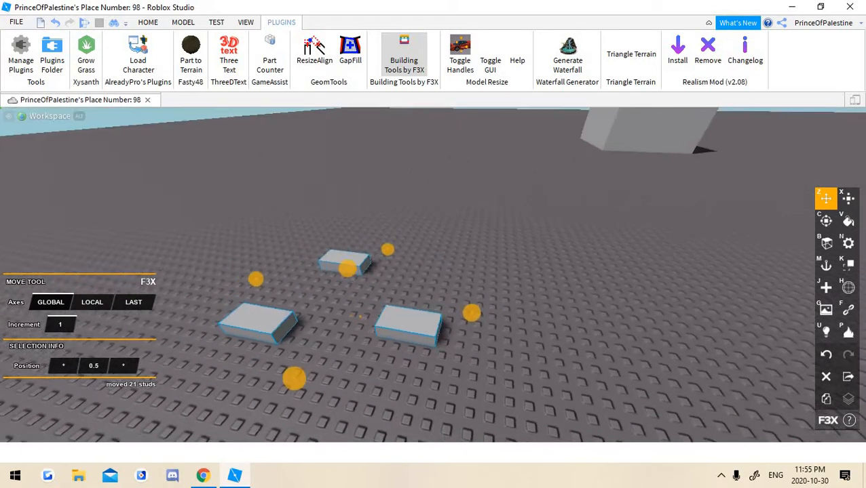
left_click_drag(471, 313, 469, 332)
right_click_drag(471, 295, 499, 271)
left_click_drag(469, 332, 424, 314)
key("w")
right_click_drag(424, 314, 488, 316)
key("s")
left_click(436, 331)
Select the large block and the three small parts with one selection box, and clear the selection
key("a")
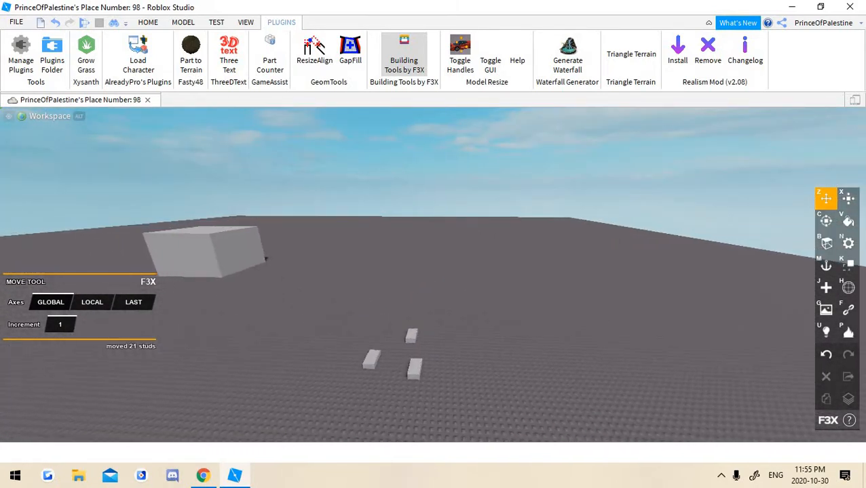
left_click_drag(640, 406, 147, 158, "shift")
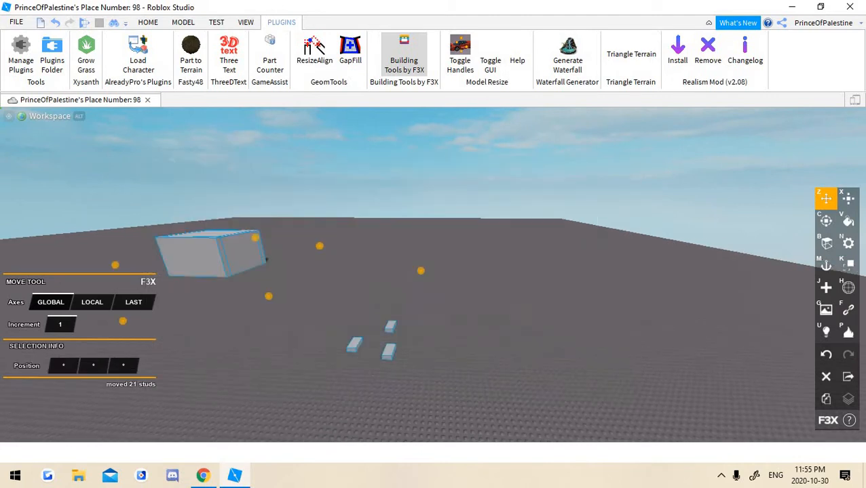
key("w")
right_click_drag(146, 158, 24, 168)
key("w")
key("s")
key("w")
left_click(238, 182)
Draw another large selection box across the scene from a different viewpoint and clear the selection
key("d")
key("w")
key("s")
key("w")
right_click_drag(432, 275, 590, 271)
key("a")
left_click_drag(58, 153, 484, 441, "shift")
right_click_drag(484, 434, 536, 390)
left_click(509, 407)
Select only the rear one of the three small parts
key("d")
key("w")
key("s")
key("a")
key("a")
right_click_drag(393, 299, 407, 349)
key("w")
key("s")
key("w")
key("s")
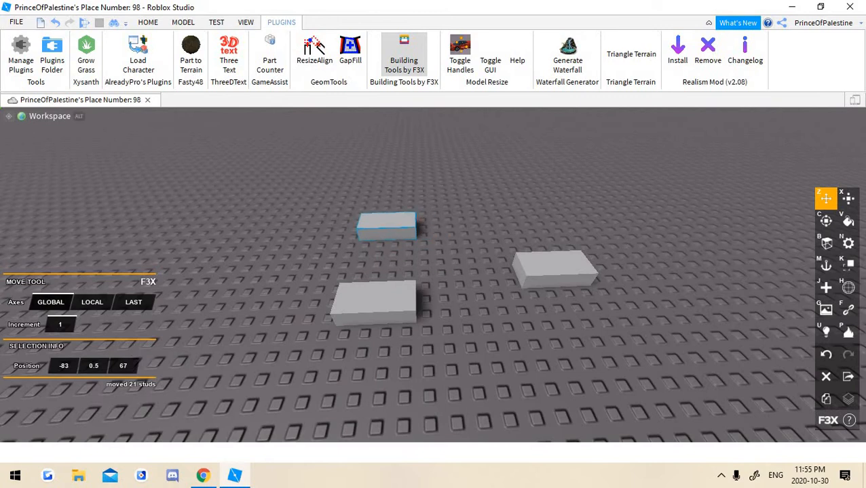
Delete the small part that stands to the side of the other two and leave nothing selected
right_click_drag(407, 299, 407, 326)
key("s")
key("w")
key("w")
key("s")
key("s")
key("w")
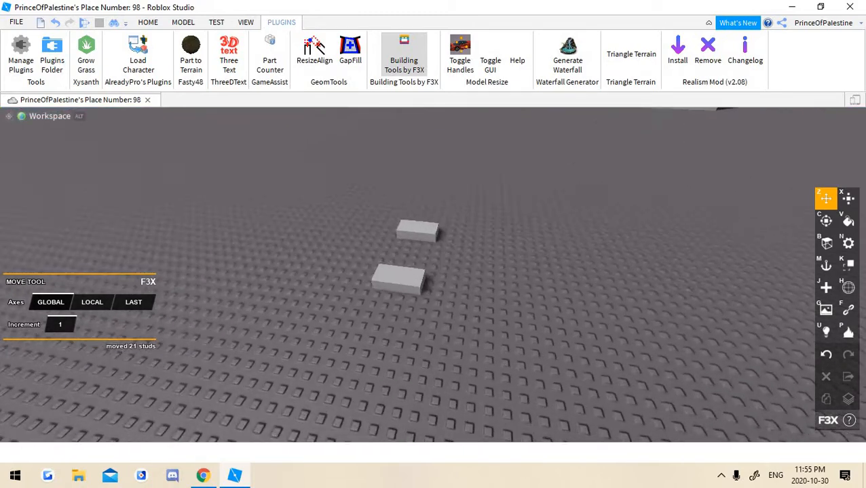
Select the front one of the two small parts with the Move tool
left_click(353, 278)
right_click_drag(352, 278, 326, 278)
right_click_drag(380, 305, 402, 297)
key("a")
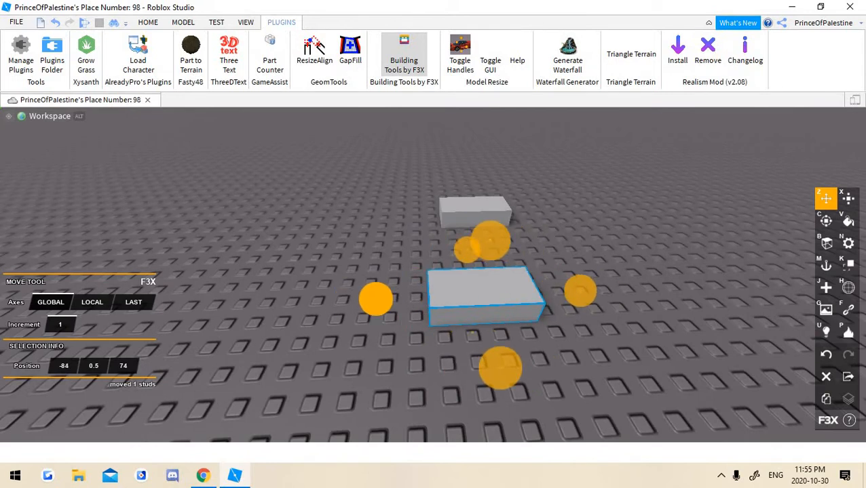
Examine the move handles around the selected small part from near and far
scroll(376, 300, "down", 4)
scroll(376, 299, "up", 4)
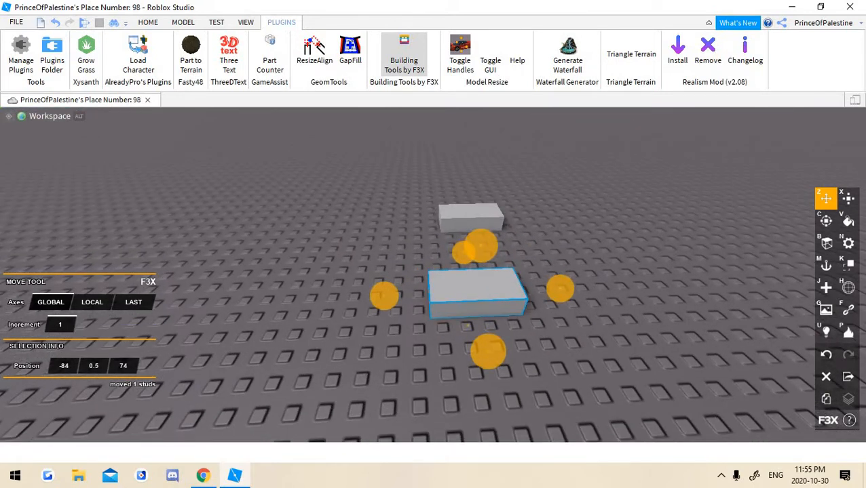
scroll(407, 285, "down", 3)
scroll(407, 278, "up", 6)
scroll(425, 270, "down", 1)
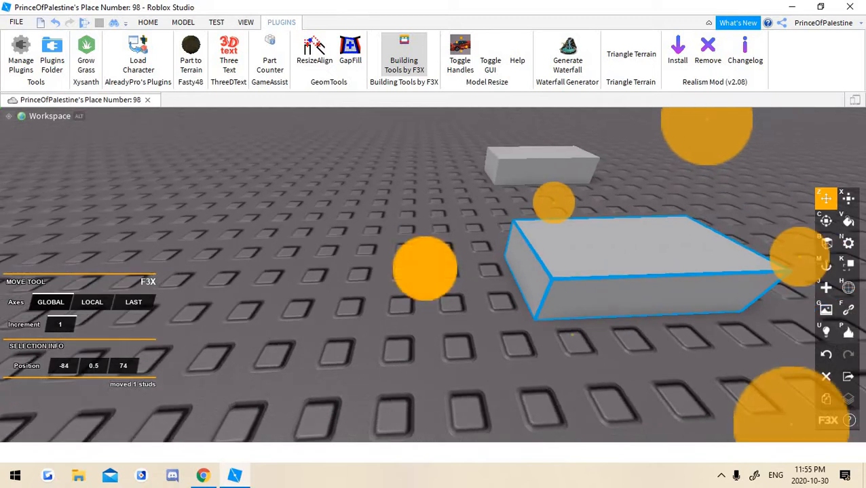
key("d")
key("d")
key("a")
key("w")
right_click_drag(425, 270, 485, 265)
scroll(424, 270, "down", 5)
key("w")
key("a")
right_click_drag(434, 272, 393, 299)
key("w")
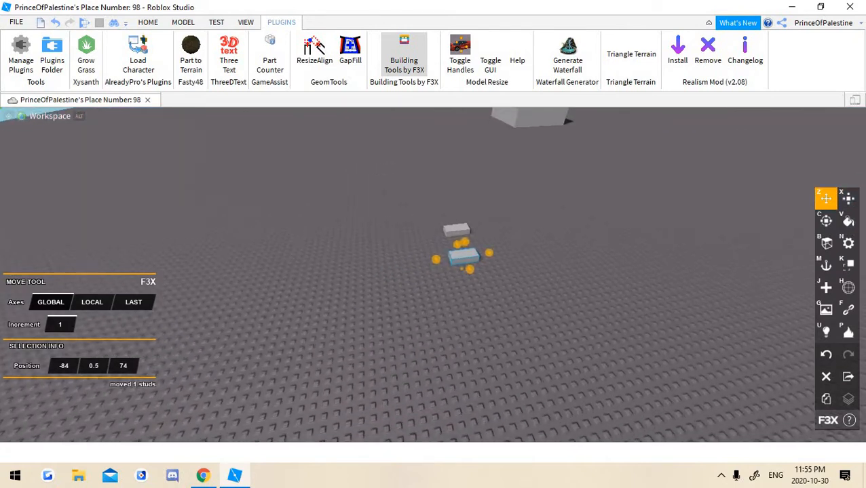
Clear the selection and reselect the front small part
left_click(434, 292)
key("d")
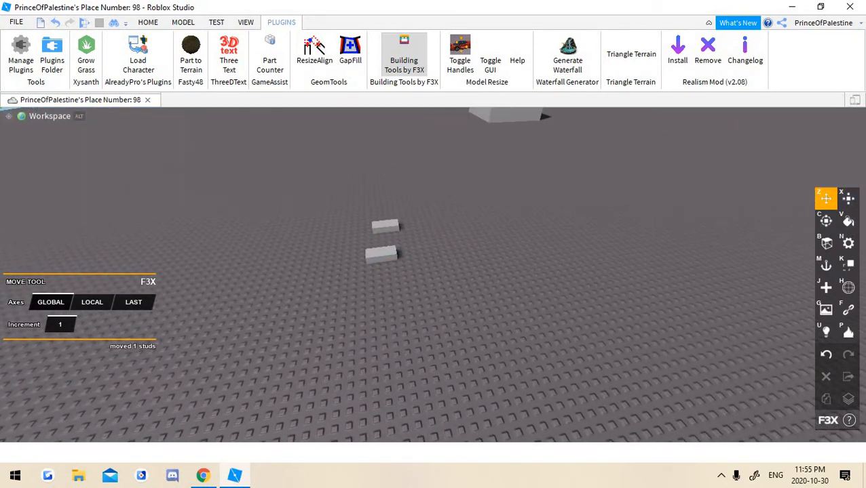
key("a")
right_click_drag(434, 271, 420, 248)
key("w")
right_click_drag(492, 295, 489, 321)
key("w")
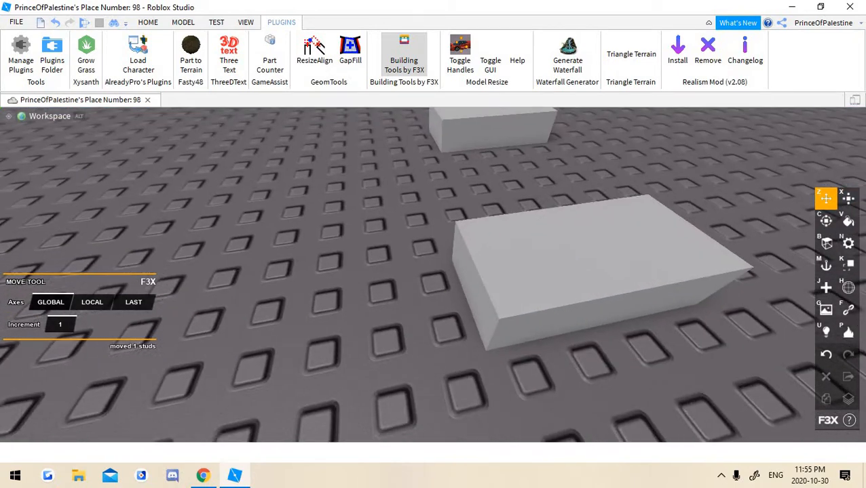
left_click(576, 264)
key("s")
key("w")
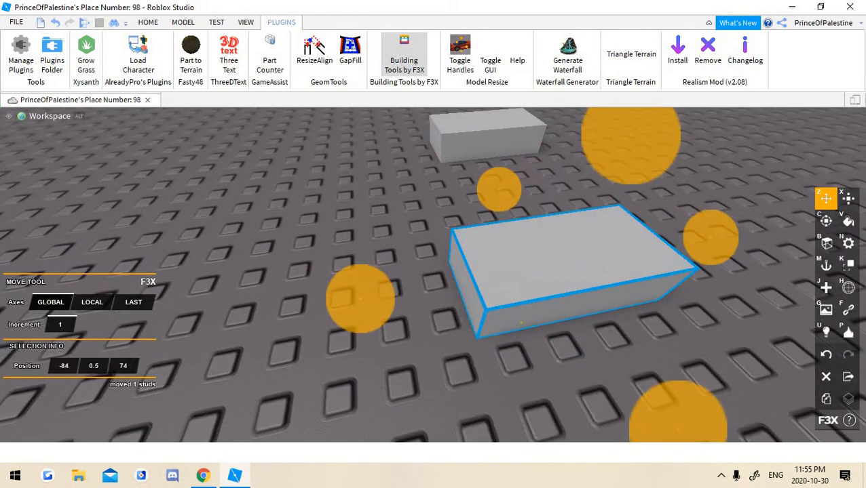
Move the front small part along the global X axis to X -88 in 1-stud increments
left_click_drag(360, 298, 244, 320)
key("s")
key("a")
key("w")
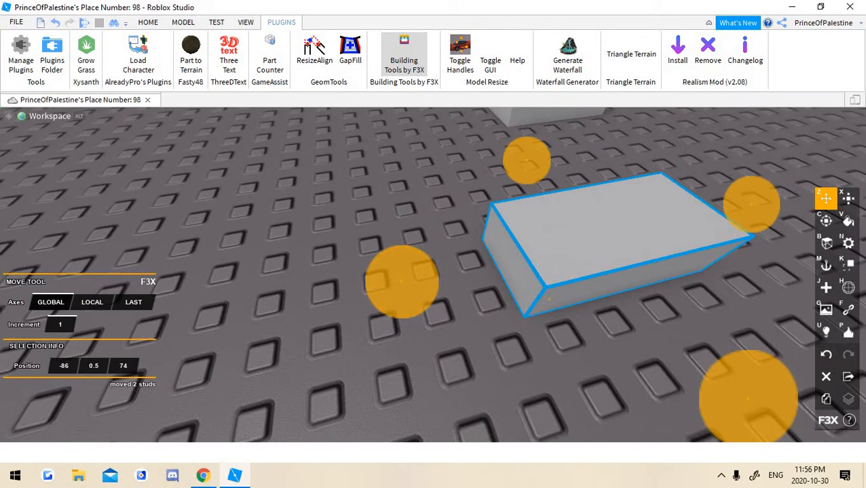
key("s")
left_click_drag(389, 279, 321, 294)
Shift the front small part back and forth along the Z axis and 1 stud further along X, and clear the selection
left_click_drag(491, 358, 464, 291)
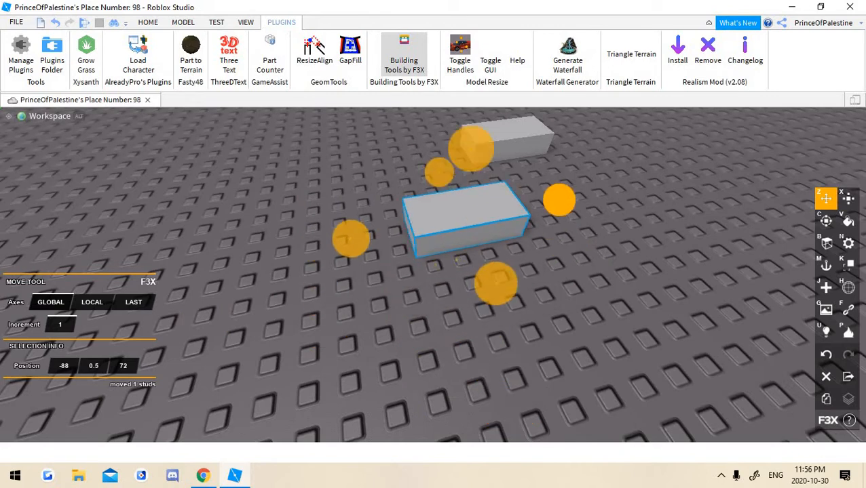
left_click_drag(389, 277, 457, 260)
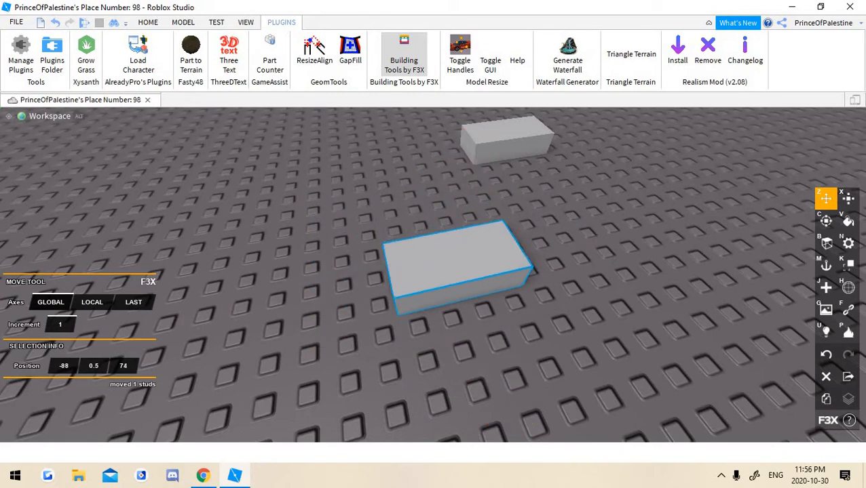
left_click_drag(316, 268, 286, 274)
scroll(432, 275, "down", 5)
right_click_drag(433, 275, 502, 271)
left_click(444, 217)
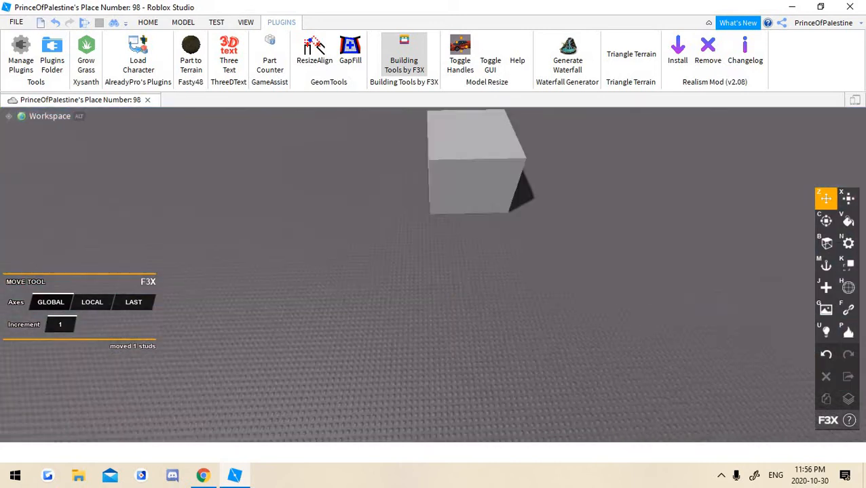
Draw a large selection box over the area with the large block and clear the selection
scroll(502, 272, "down", 1)
left_click_drag(585, 289, 391, 106, "shift")
right_click_drag(400, 176, 403, 131)
scroll(403, 130, "up", 1)
scroll(379, 291, "up", 4)
right_click_drag(413, 258, 271, 231)
left_click(380, 291)
Select the front small part and move it 16 studs along the X axis to X -105
left_click(444, 301)
right_click_drag(445, 301, 501, 340)
scroll(444, 301, "up", 2)
left_click_drag(460, 253, 473, 321)
scroll(433, 332, "down", 3)
key("w")
right_click_drag(473, 321, 434, 339)
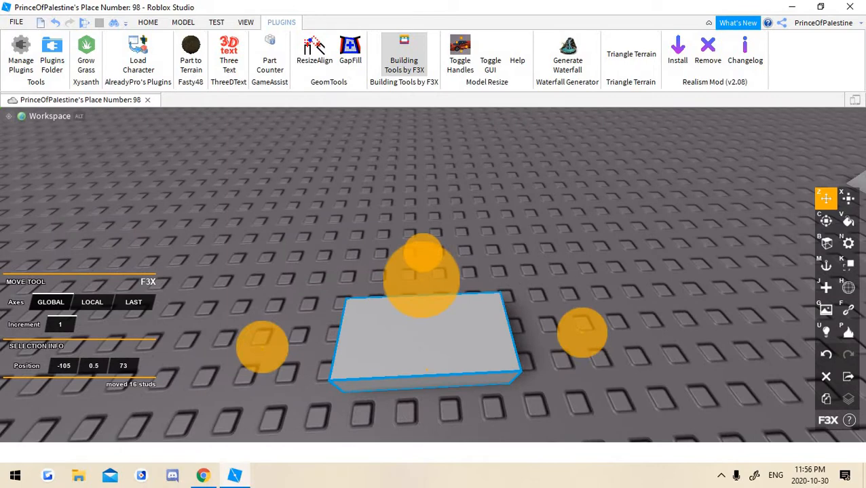
scroll(434, 340, "down", 5)
right_click_drag(435, 339, 475, 332)
scroll(502, 299, "up", 3)
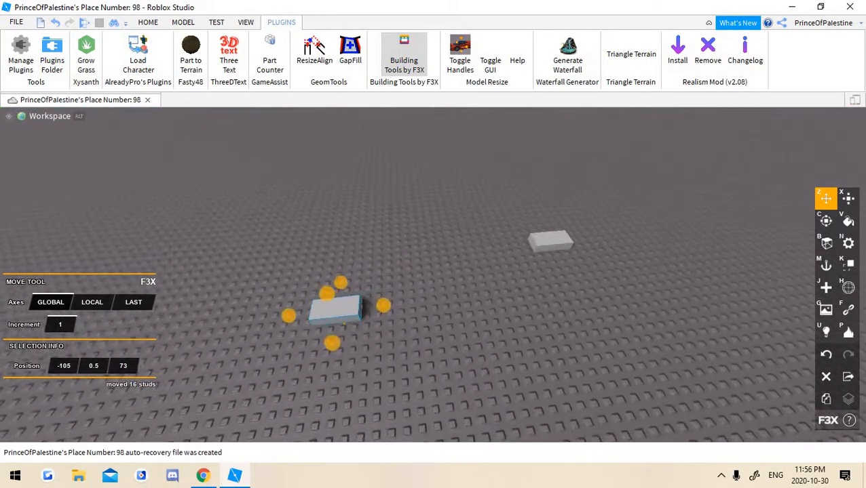
Move the selected part 22 studs along the X axis to X -127 and return it to X -105
scroll(413, 311, "up", 3)
right_click_drag(413, 311, 420, 329)
scroll(414, 311, "down", 3)
scroll(360, 276, "up", 5)
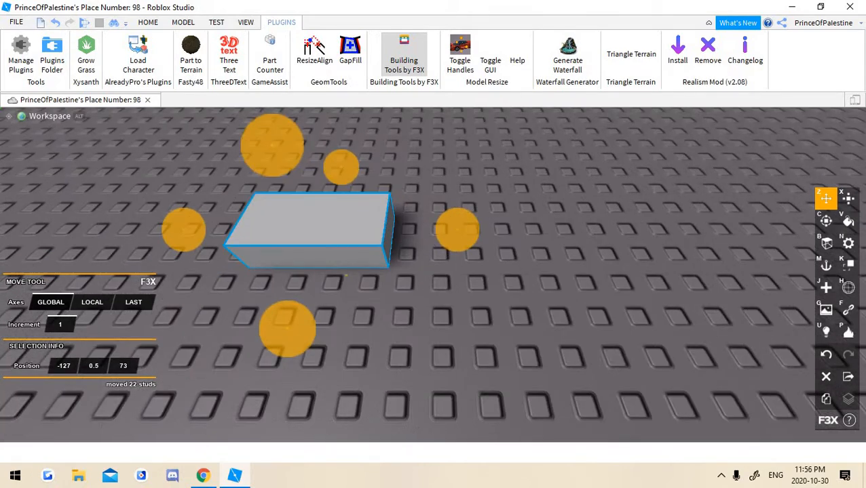
key("d")
right_click_drag(360, 277, 360, 251)
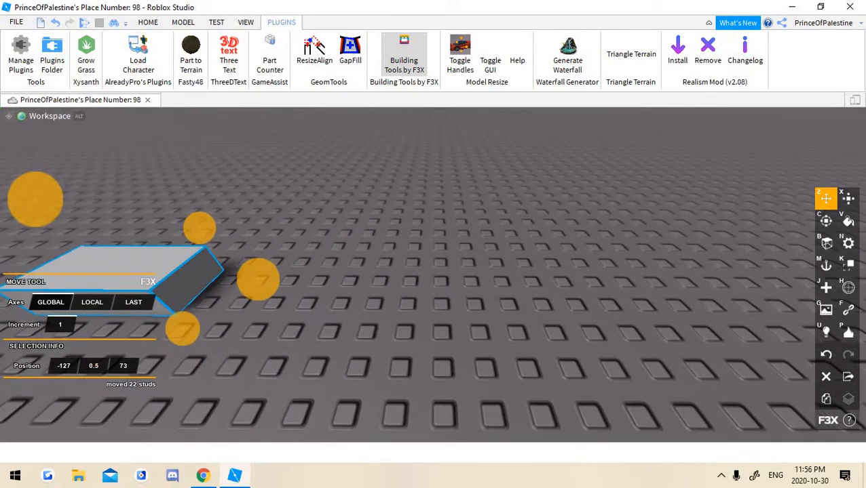
left_click_drag(258, 279, 367, 295)
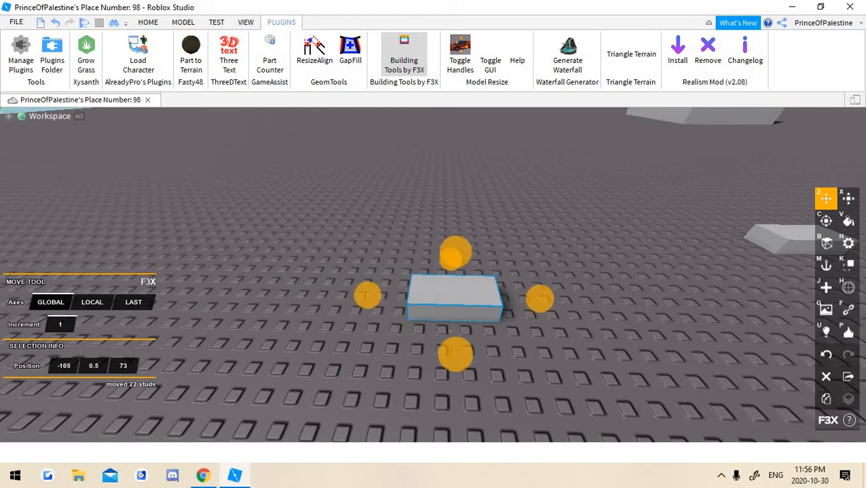
Clear the selection and delete the rear one of the two small parts
key("s")
right_click_drag(433, 275, 454, 275)
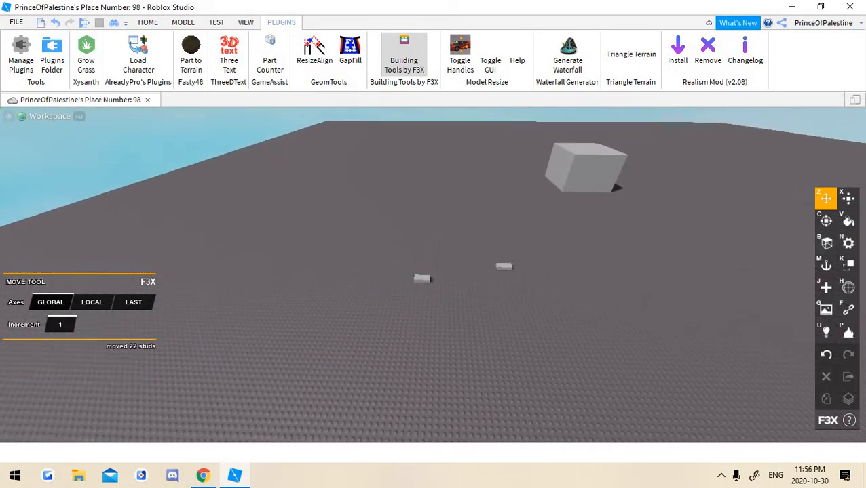
key("w")
left_click(453, 275)
key("w")
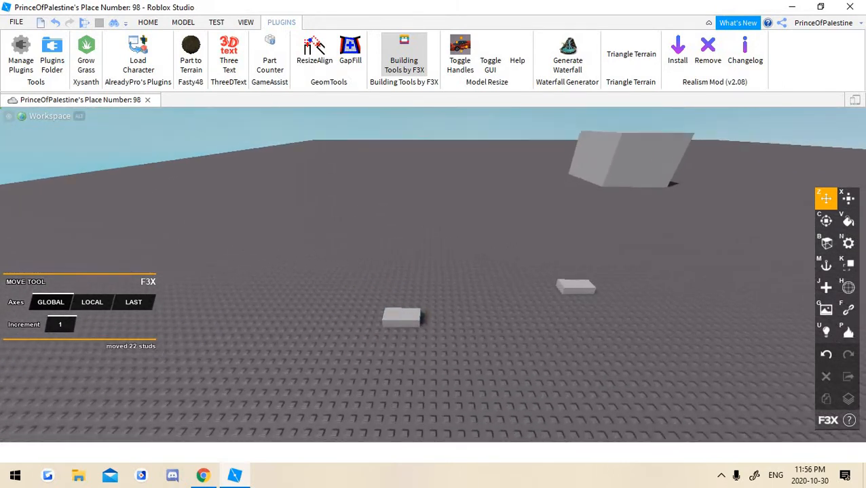
right_click_drag(453, 275, 488, 254)
key("s")
right_click_drag(470, 371, 449, 345)
key("w")
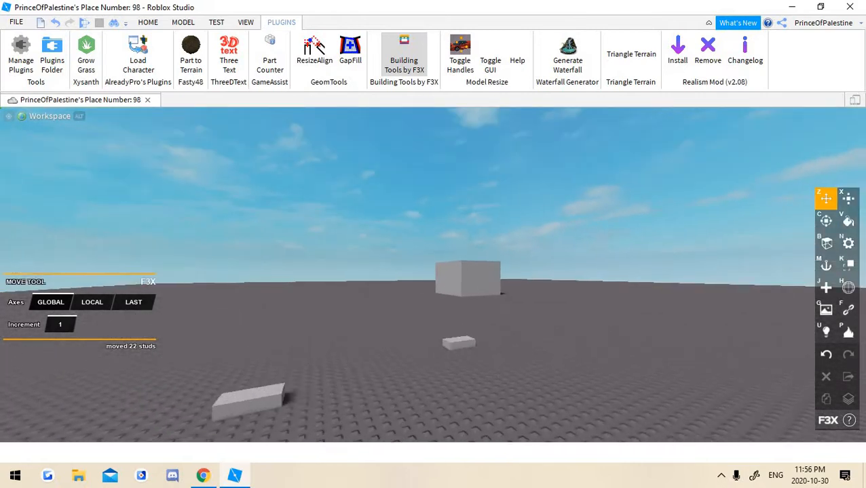
key("Delete")
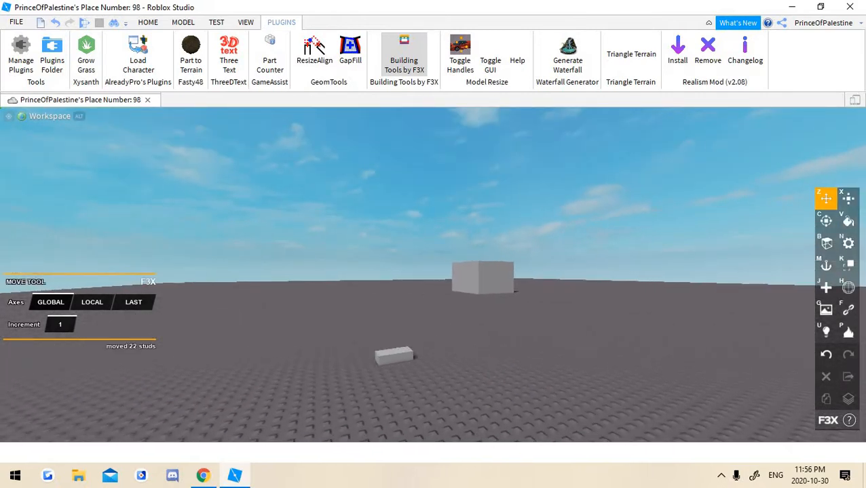
Clone the remaining small part and place the clone in the air at position -99, 4.5, 73
key("w")
right_click_drag(434, 299, 380, 343)
key("d")
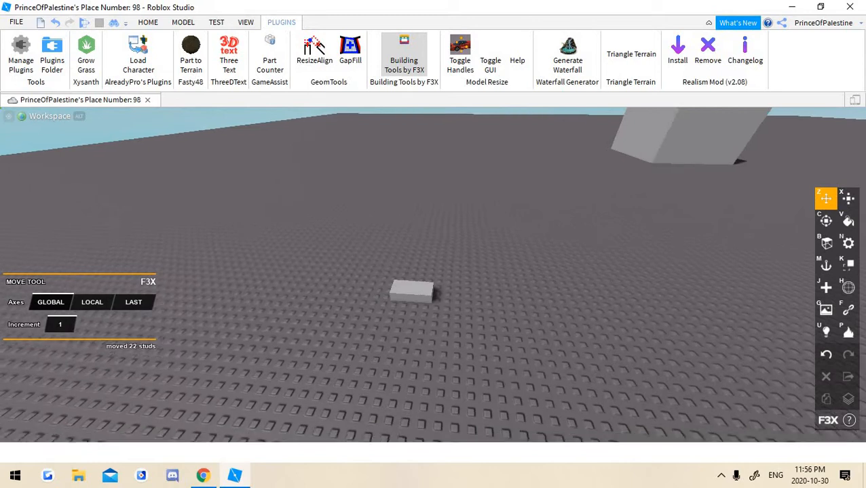
key("w")
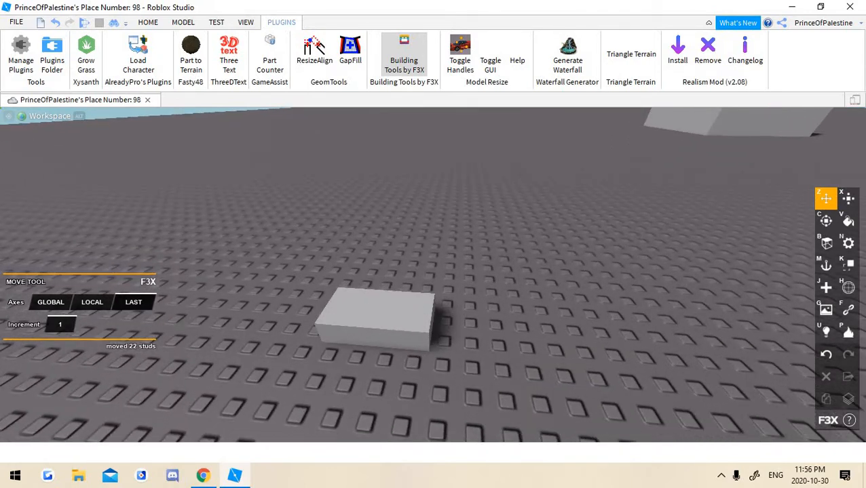
key("s")
key("a")
right_click_drag(475, 312, 495, 298)
left_click(480, 301)
key("d")
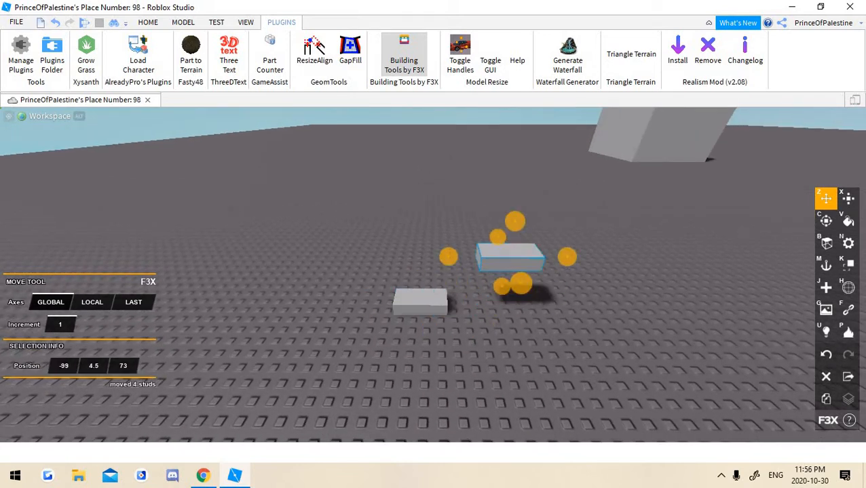
Clone the raised part beside the others, rotate the clone to 37.76, -50.77, 26.57 and clear the selection
right_click_drag(475, 271, 533, 265)
scroll(468, 288, "up", 3)
right_click_drag(407, 295, 451, 298)
scroll(448, 298, "down", 3)
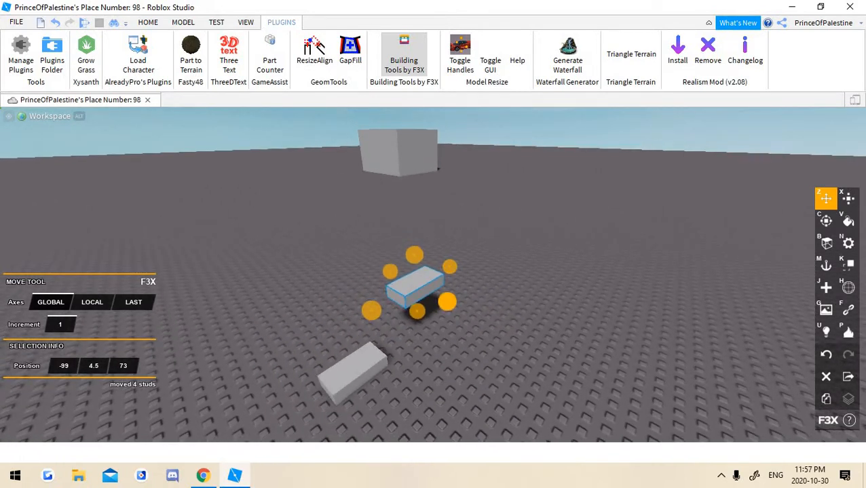
key("c")
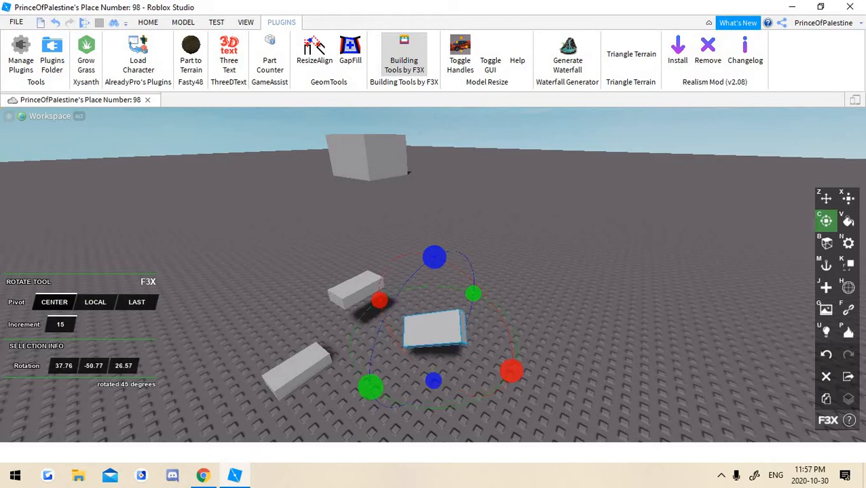
left_click(516, 271)
right_click_drag(516, 272, 437, 302)
Reselect the rotated part with the Move tool and shift it 4 studs along one axis
left_click(388, 295)
key("z")
left_click_drag(487, 285, 367, 288)
right_click_drag(380, 282, 468, 255)
Select the unrotated raised part and move it 1 stud along the global Z axis to Z 72
left_click(419, 251)
key("a")
key("d")
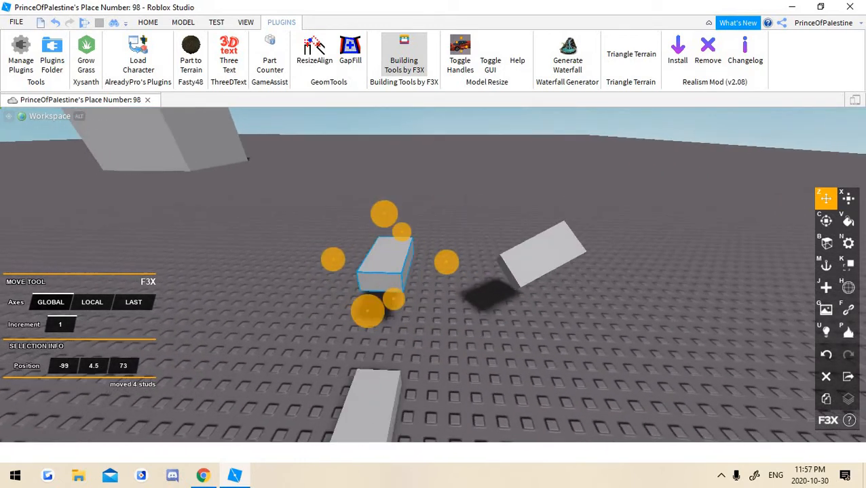
mouse_move(314, 259)
left_mouse_down()
mouse_move(223, 257)
mouse_move(314, 259)
left_mouse_up()
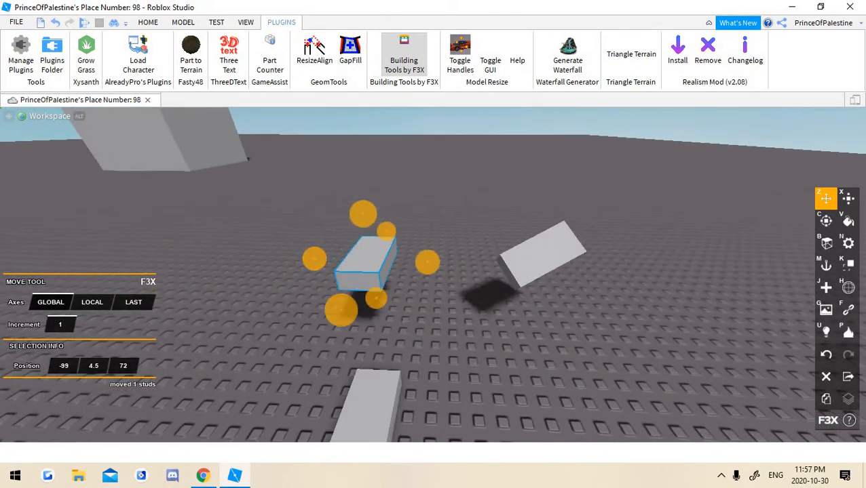
right_click_drag(434, 258, 380, 224)
key("d")
left_click_drag(318, 337, 316, 338)
key("d")
right_click_drag(318, 338, 434, 349)
Select the rotated part and move it along Local axes to position -97.293, 5.207, 78.732
left_click(386, 270)
left_click_drag(313, 284, 315, 303)
key("a")
mouse_move(438, 319)
left_mouse_down()
mouse_move(542, 421)
mouse_move(438, 319)
left_mouse_up()
key("d")
right_click_drag(438, 319, 360, 315)
key("d")
key("w")
key("s")
key("w")
key("s")
key("w")
key("s")
key("w")
left_click_drag(471, 230, 532, 207)
key("s")
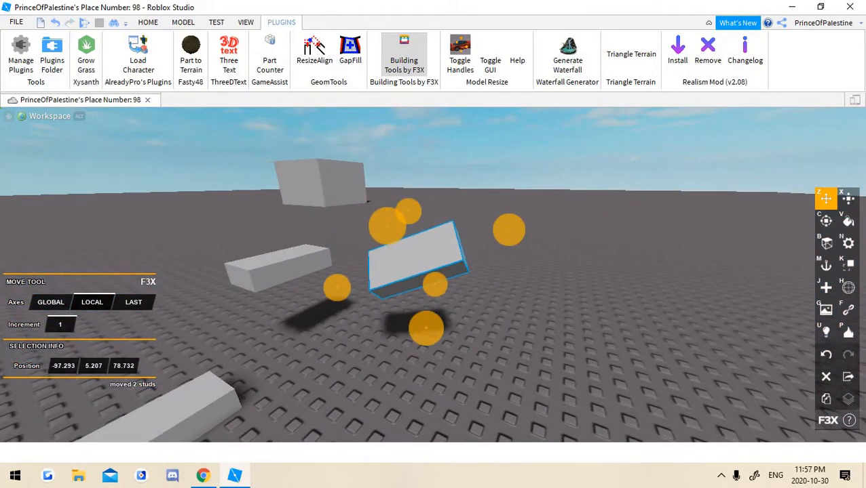
Try moving the rotated part 4 studs along a local axis to position -94.464, 2.379, 78.732, and undo the move
right_click_drag(533, 207, 438, 220)
key("d")
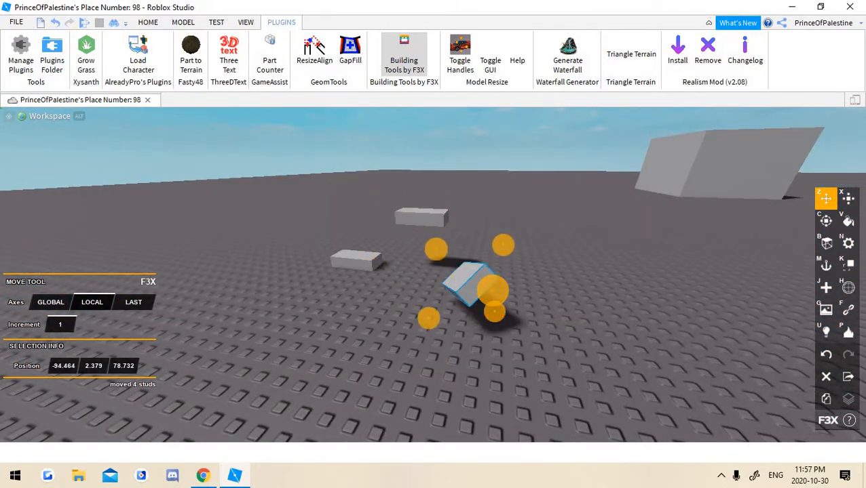
key("ctrl+z")
key("w")
key("s")
right_click_drag(400, 265, 445, 261)
key("w")
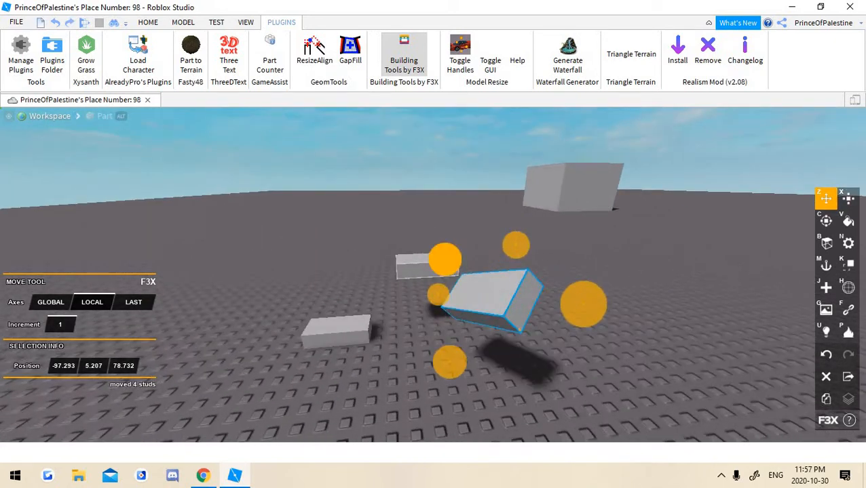
Try moving the rotated part along another of its local axes and undo the move
left_click_drag(445, 261, 363, 181)
key("ctrl+z")
key("s")
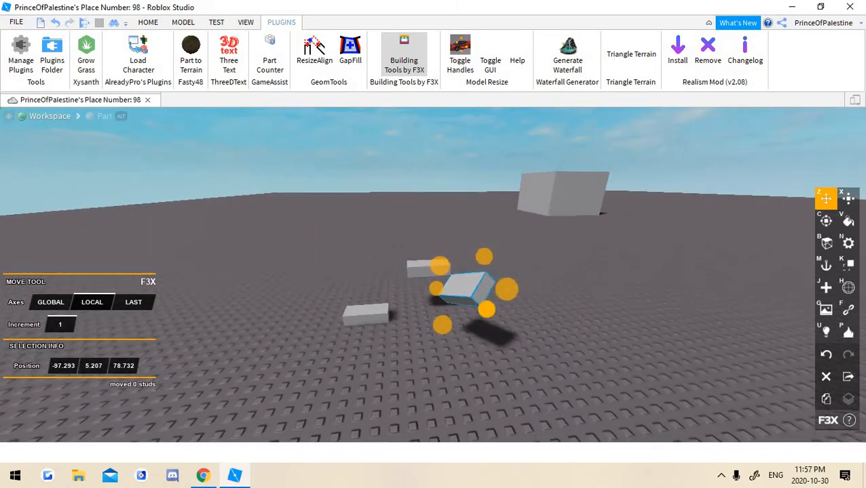
Select the unrotated raised part and clone it
key("w")
right_click_drag(434, 326, 473, 343)
left_click(474, 343)
key("s")
right_click_drag(424, 319, 451, 309)
key("shift+c")
key("a")
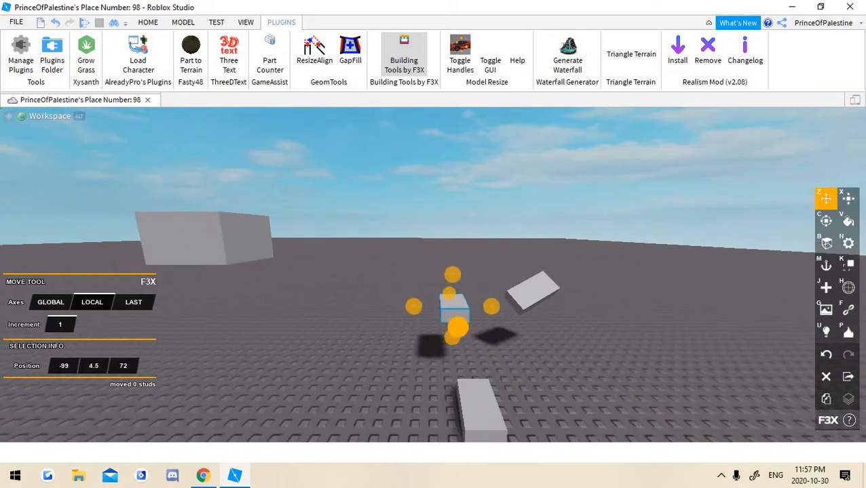
Place the selected part on top of the large block and switch to the Rotate tool
left_click_drag(413, 307, 355, 331)
key("c")
key("w")
key("z")
right_click_drag(381, 313, 355, 330)
mouse_move(355, 330)
left_mouse_down()
mouse_move(367, 349)
mouse_move(352, 324)
left_mouse_up()
right_click_drag(365, 337, 351, 324)
key("w")
left_click_drag(351, 324, 414, 344)
key("c")
right_click_drag(414, 343, 390, 366)
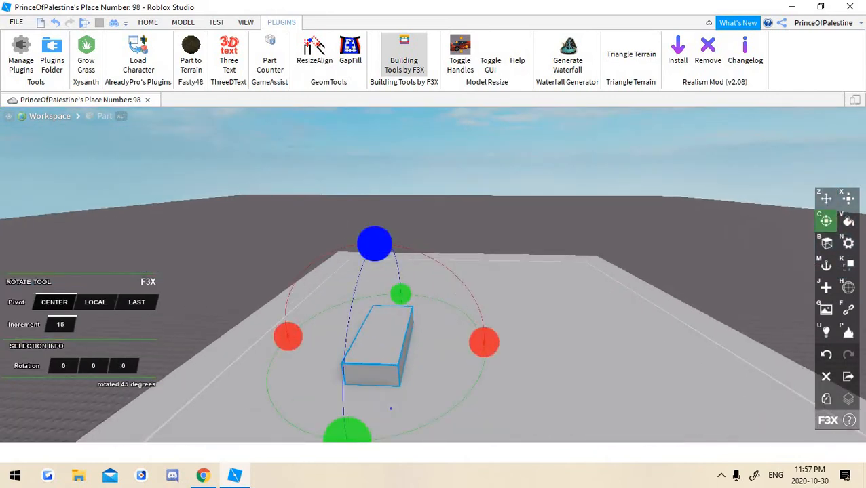
Move the part on the large block 2 studs along its local axis to position -36, 16.5, -10
key("z")
left_click_drag(442, 310, 476, 328)
key("a")
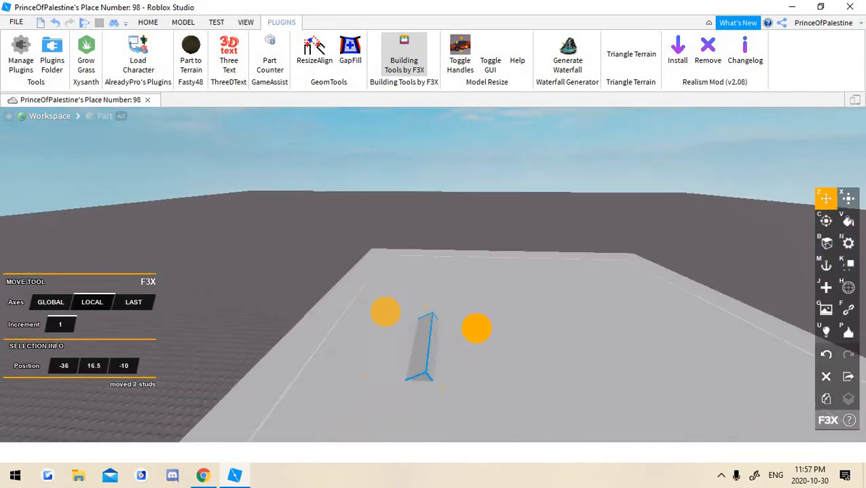
Move the part on the large block further along its local axis
right_click_drag(477, 328, 488, 353)
left_click_drag(449, 312, 268, 319)
key("w")
right_click_drag(269, 319, 275, 285)
key("s")
Resize the tilted part on the large block into a longer beam with the Resize tool
key("x")
left_click_drag(412, 327, 595, 226)
key("w")
key("d")
mouse_move(595, 226)
right_mouse_down()
mouse_move(605, 234)
mouse_move(583, 258)
mouse_move(585, 231)
right_mouse_up()
key("s")
key("a")
key("w")
key("s")
key("w")
Clone the tilted beam and raise the clone 1 stud along the global axis to position -36, 20.5, -12.804
key("z")
key("s")
key("ctrl+d")
left_click_drag(485, 179, 485, 160)
key("w")
key("d")
mouse_move(485, 160)
right_mouse_down()
mouse_move(488, 169)
mouse_move(488, 145)
mouse_move(476, 179)
mouse_move(494, 150)
right_mouse_up()
key("s")
key("w")
key("s")
key("d")
key("w")
key("s")
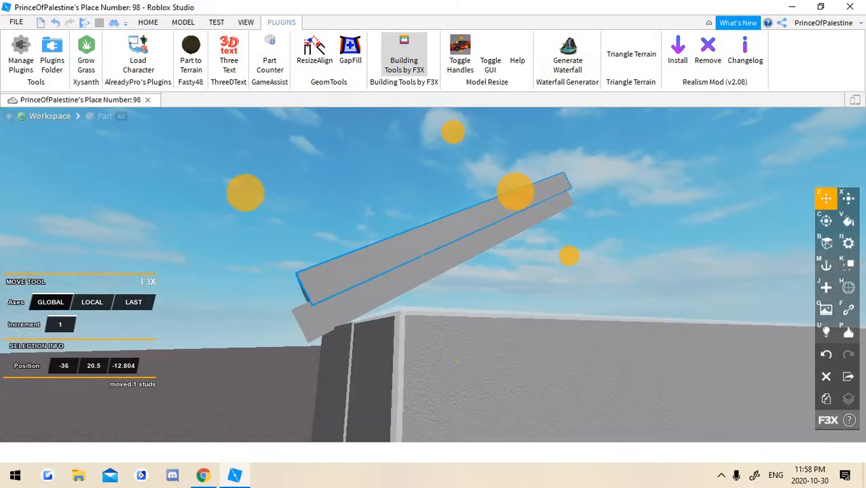
Raise the cloned beam 1 more stud along the global axis to position -36, 21.5, -12.804
left_click_drag(452, 131, 453, 117)
key("w")
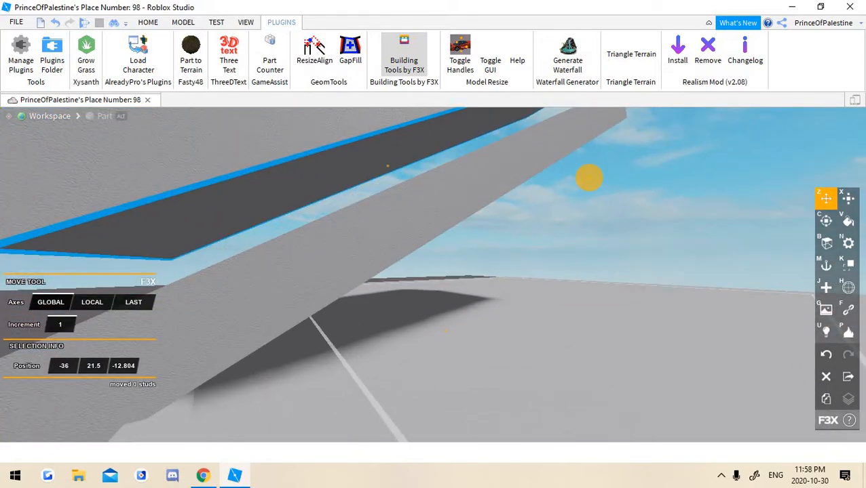
mouse_move(446, 330)
left_mouse_down()
mouse_move(445, 352)
mouse_move(445, 331)
left_mouse_up()
key("s")
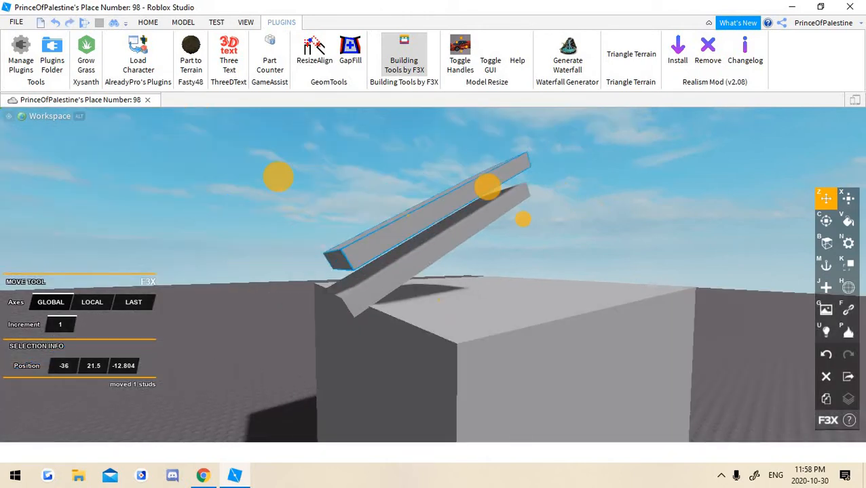
left_click_drag(438, 300, 438, 317)
Undo the clone's global moves and move it 1 stud along its local axis to position -36, 20.366, -13.304
key("Return")
key("ctrl+z")
key("w")
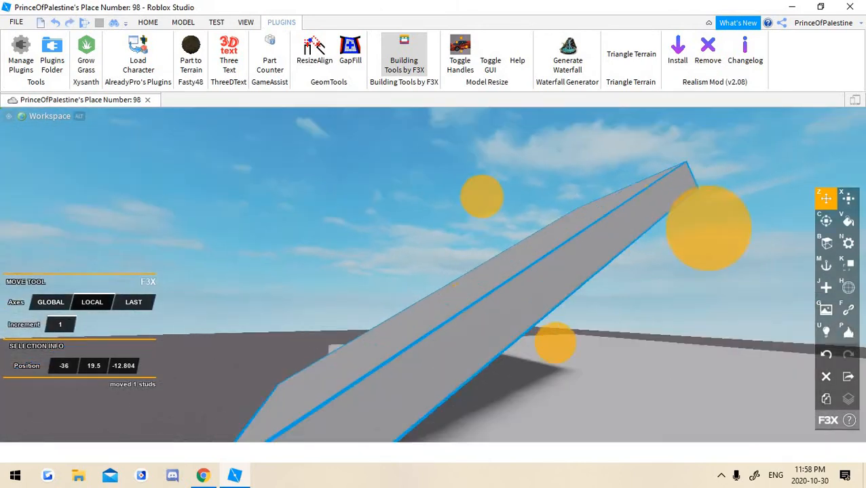
key("s")
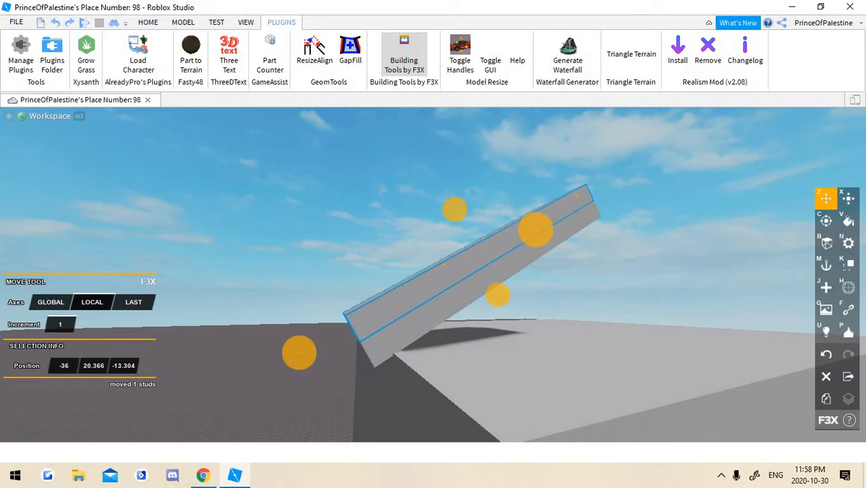
Check how the upper beam lines up with the beam beneath it
key("w")
left_click(577, 234)
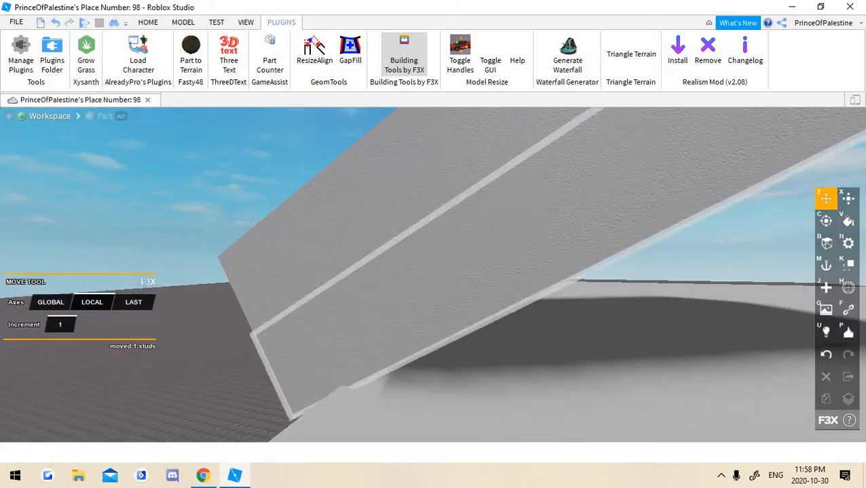
left_click(335, 258)
scroll(336, 271, "down", 5)
scroll(335, 272, "up", 1)
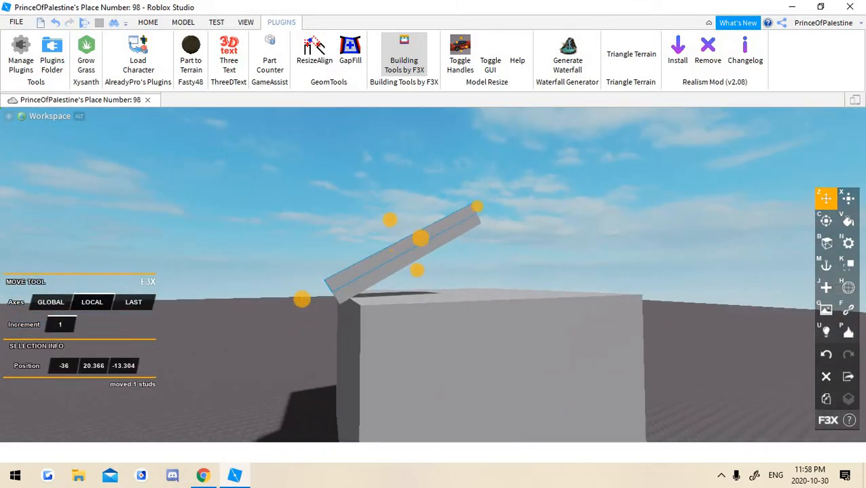
left_click(407, 261)
left_click(407, 261)
Examine the smaller parts on the baseplate away from the large block
right_click_drag(407, 261, 637, 275)
key("w")
key("w")
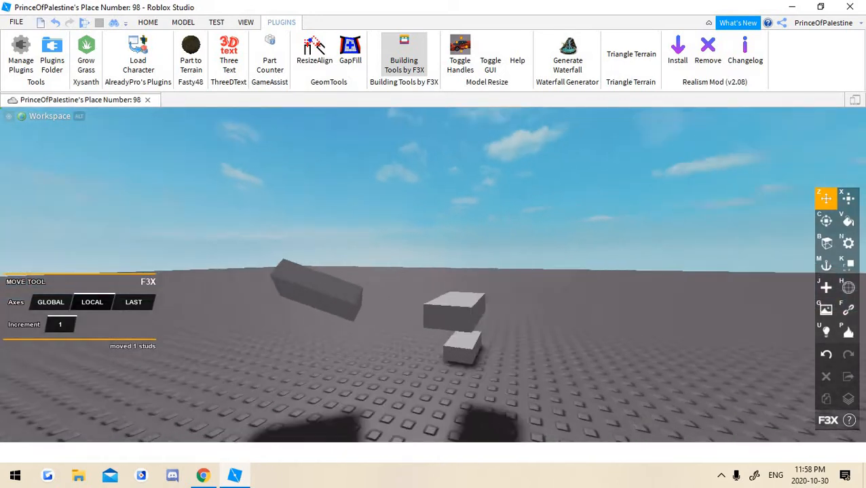
right_click_drag(434, 272, 583, 312)
key("s")
key("w")
right_click_drag(475, 271, 359, 278)
key("s")
left_click(513, 306)
key("d")
left_click(515, 224)
key("a")
key("w")
key("s")
key("s")
key("w")
key("s")
key("w")
key("s")
key("w")
key("s")
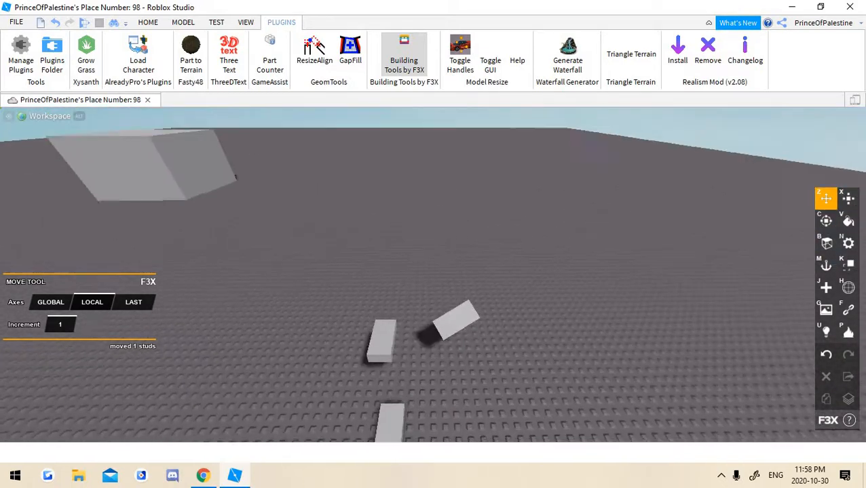
Select the rotated raised part, switch the move axes to Last and move the part 3 studs
key("w")
right_click_drag(434, 272, 543, 258)
key("s")
key("w")
key("Return")
key("a")
left_click(551, 261)
key("d")
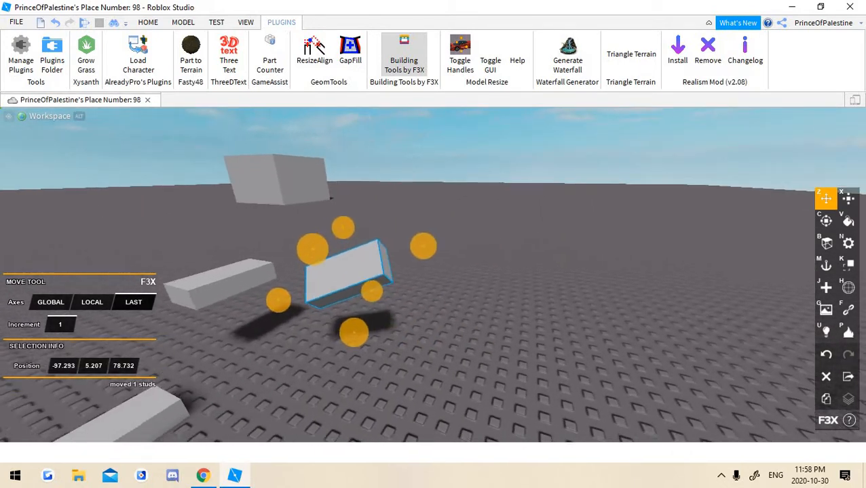
key("a")
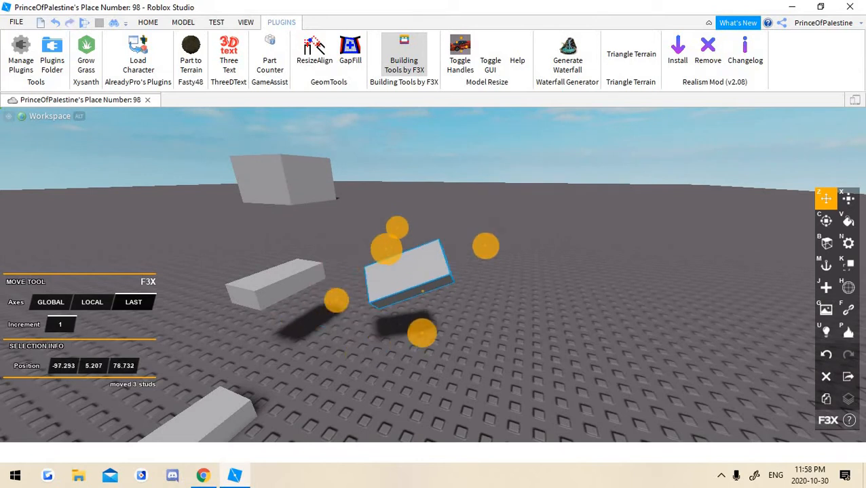
key("s")
right_click_drag(434, 272, 380, 291)
key("w")
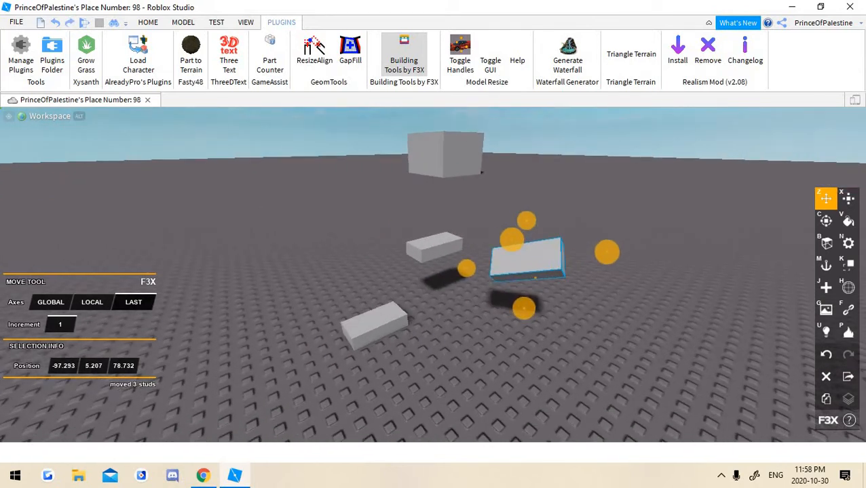
Add the other two small parts to the selection, the ground part last, and move all three 6 studs along its axis
left_click(475, 285)
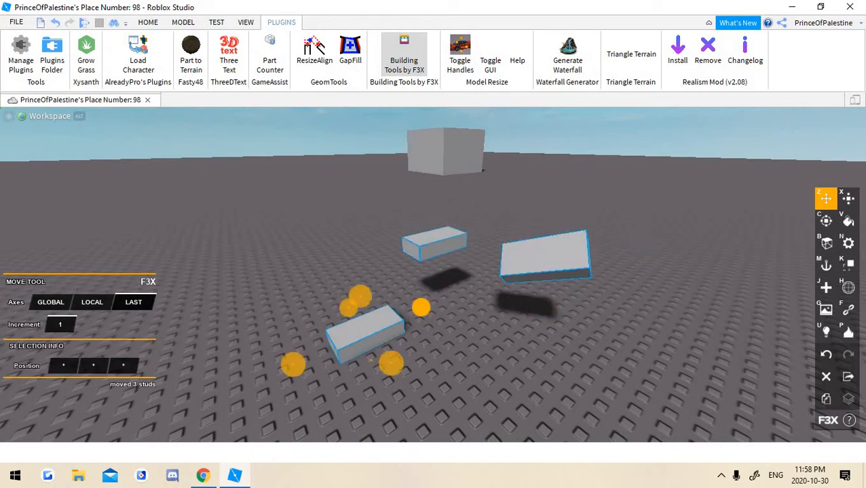
left_click_drag(421, 307, 332, 346)
right_click_drag(333, 346, 298, 373)
Examine the three selected parts and the move handles around the last-selected ground part
key("a")
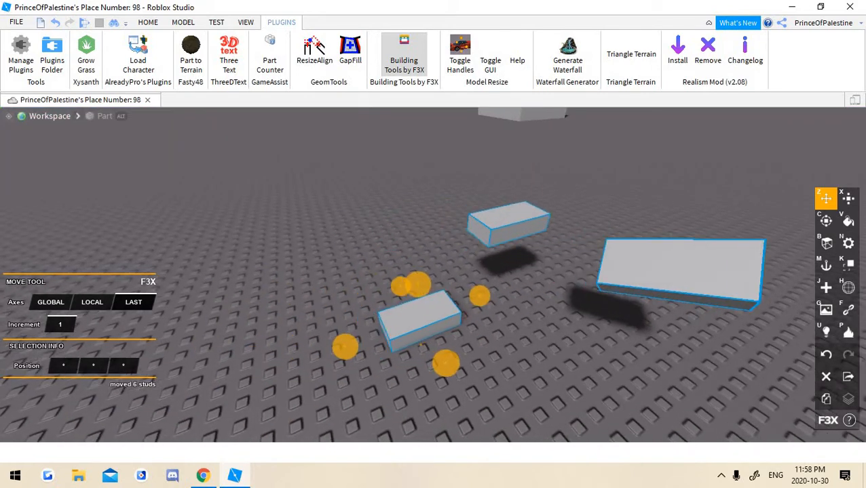
key("s")
right_click_drag(434, 271, 435, 292)
key("w")
key("s")
key("w")
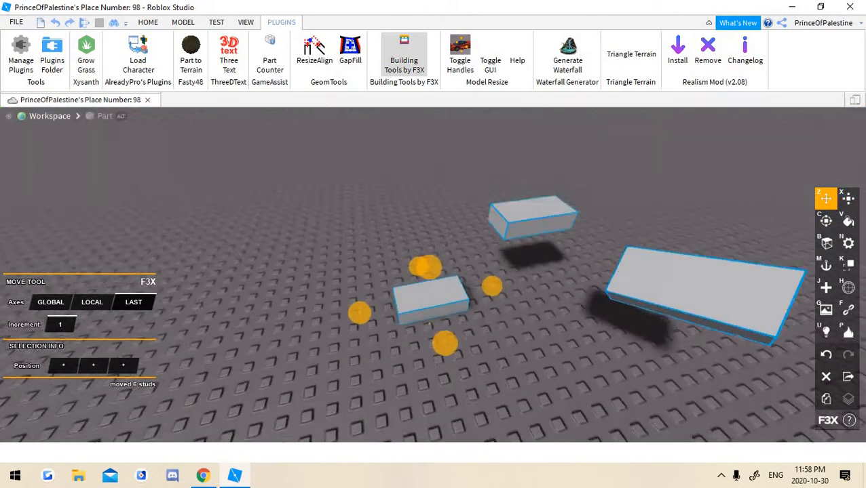
key("w")
key("d")
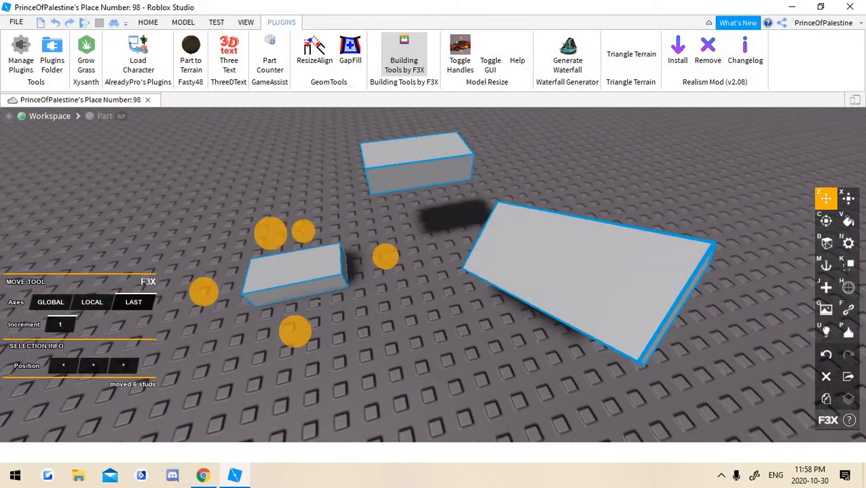
key("a")
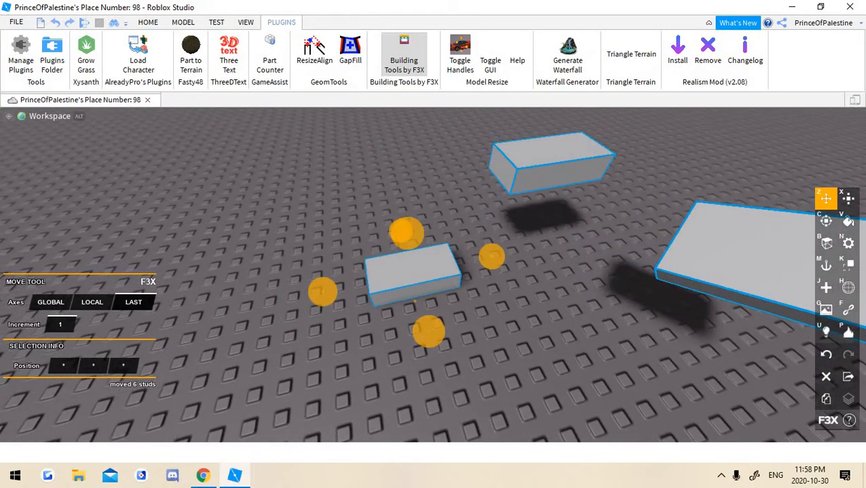
key("w")
key("s")
right_click_drag(434, 271, 451, 265)
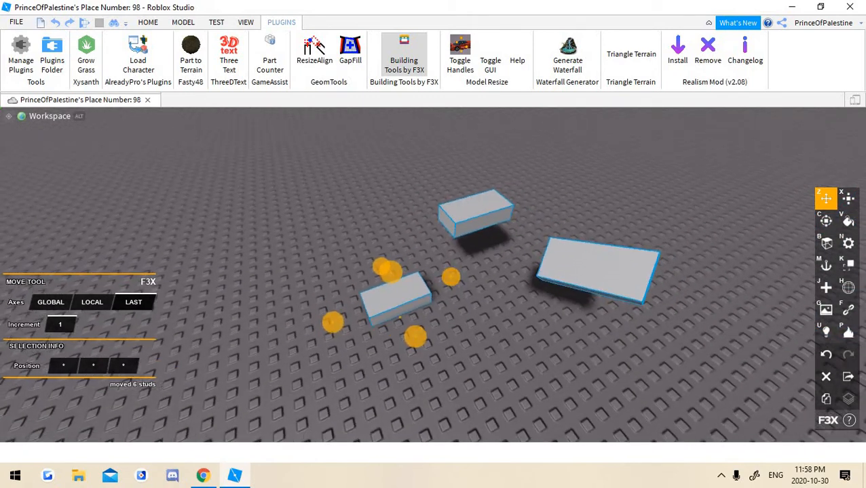
Move the three selected parts along the ground part's axes, 4 studs in the last move
left_click_drag(450, 276, 424, 287)
left_click_drag(356, 280, 339, 240)
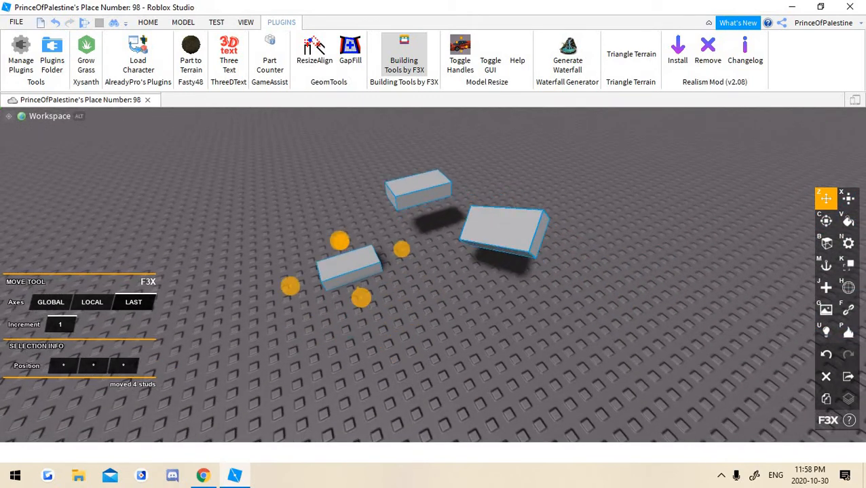
right_click_drag(434, 299, 500, 314)
key("a")
key("w")
key("s")
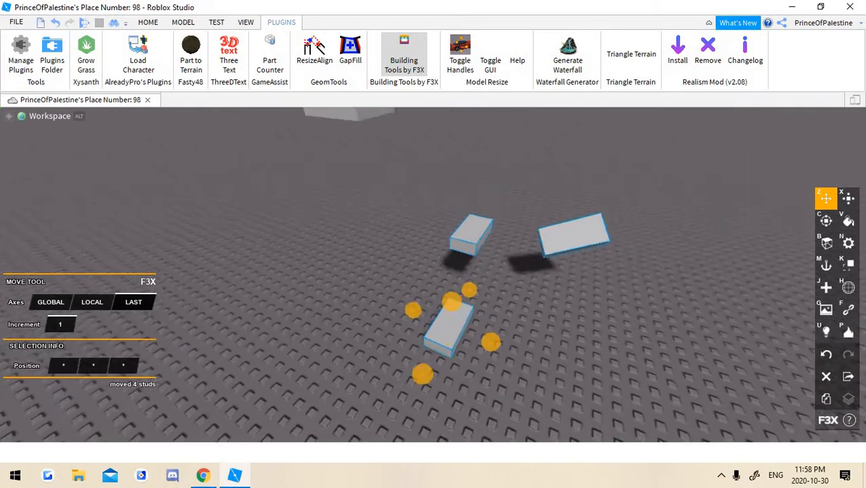
Move the three selected parts another 3 studs along the ground part's axis
key("w")
left_click_drag(448, 315, 394, 309)
key("d")
right_click_drag(394, 310, 314, 314)
key("w")
key("a")
key("s")
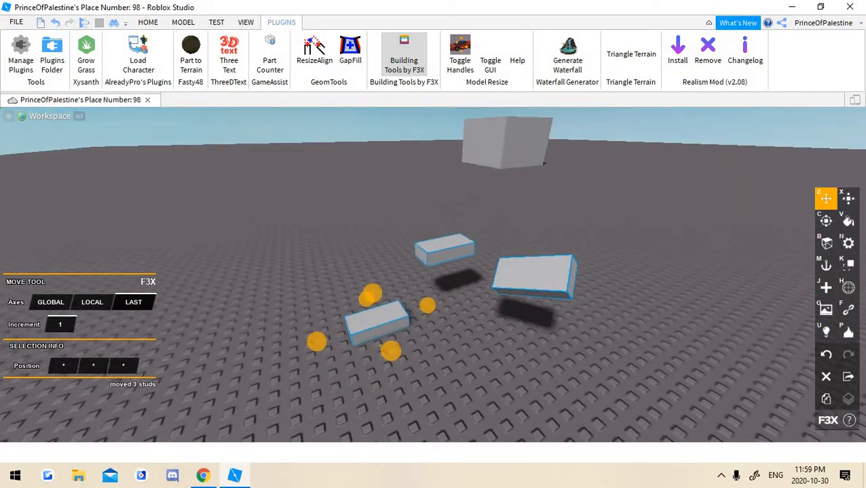
key("d")
key("w")
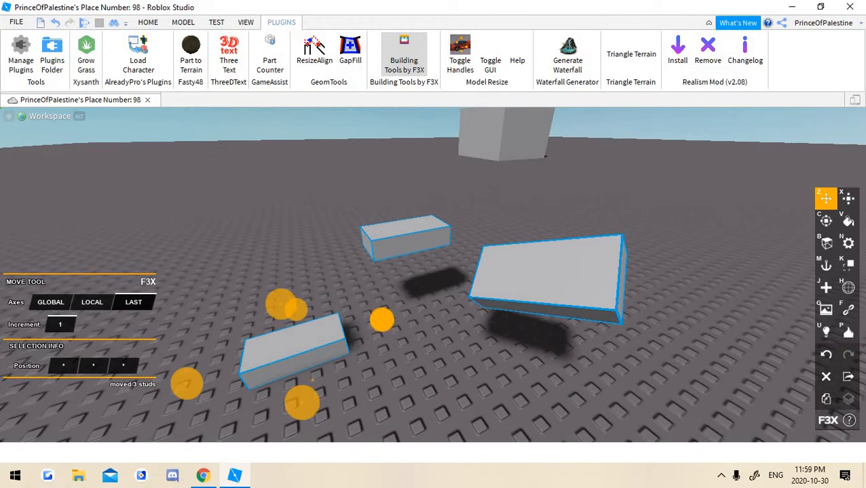
key("s")
Move the group of three parts 2 studs using the handles on the ground part
left_click_drag(382, 319, 255, 350)
right_click_drag(255, 350, 292, 359)
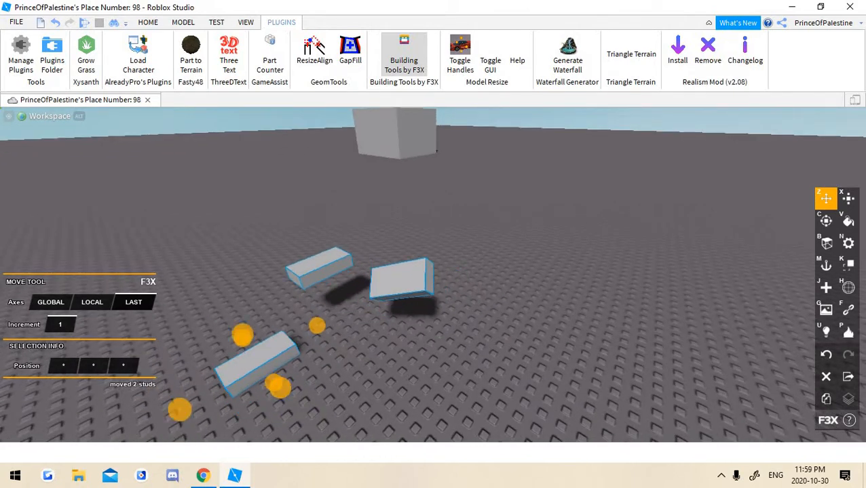
key("a")
key("d")
key("s")
key("w")
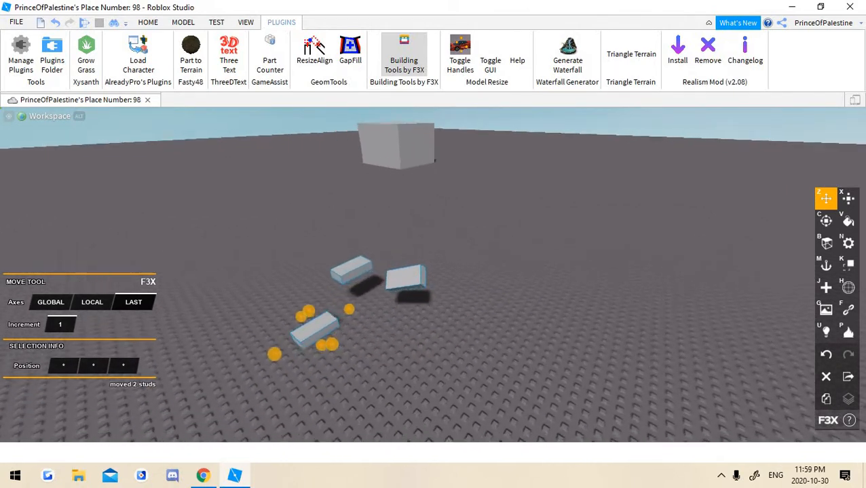
Reselect the three small parts one by one, choosing the rotated raised part last
left_click(380, 346)
key("w")
right_click_drag(380, 346, 350, 394)
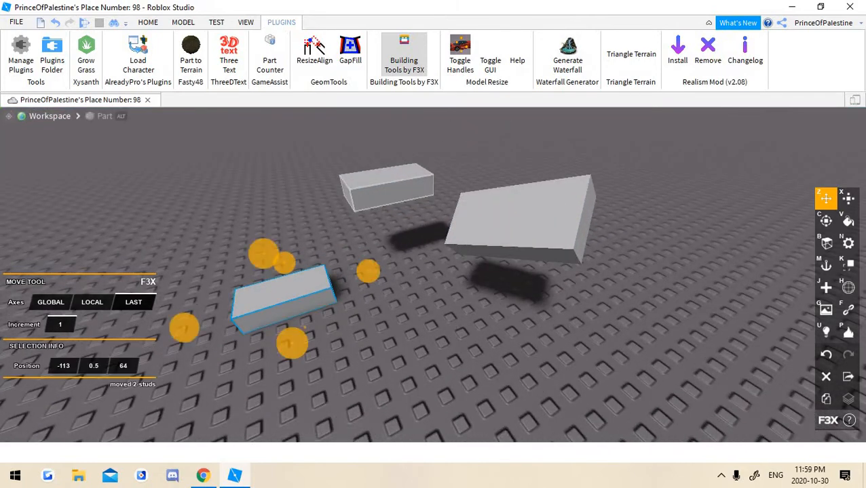
left_click(388, 189)
left_click(303, 324)
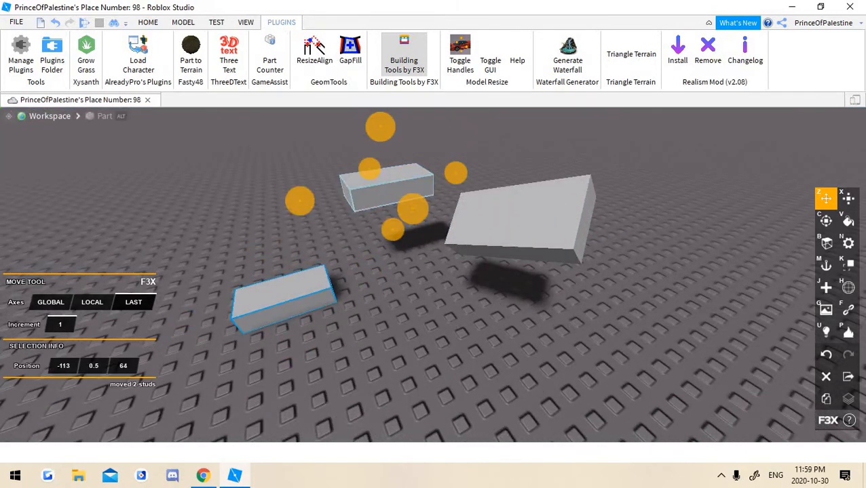
left_click(514, 220, "shift")
scroll(433, 275, "down", 5)
scroll(433, 275, "up", 1)
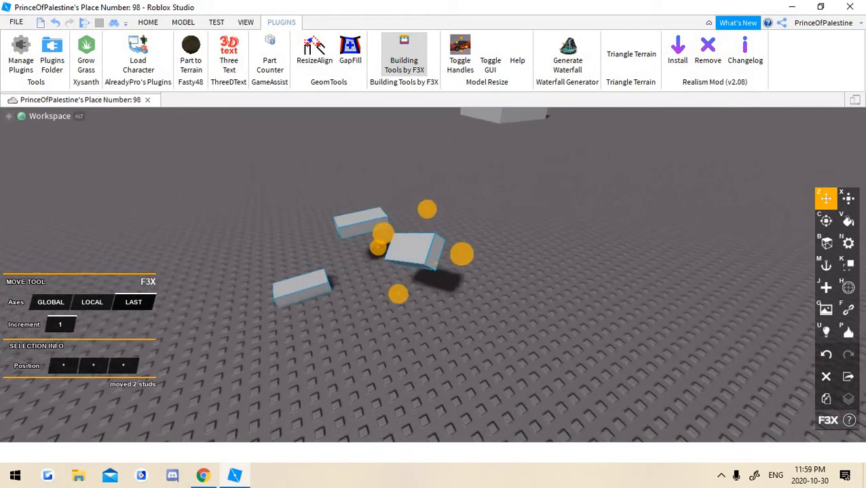
Move the three selected parts 9 studs along the rotated part's axis
right_click_drag(432, 274, 452, 261)
scroll(432, 275, "up", 2)
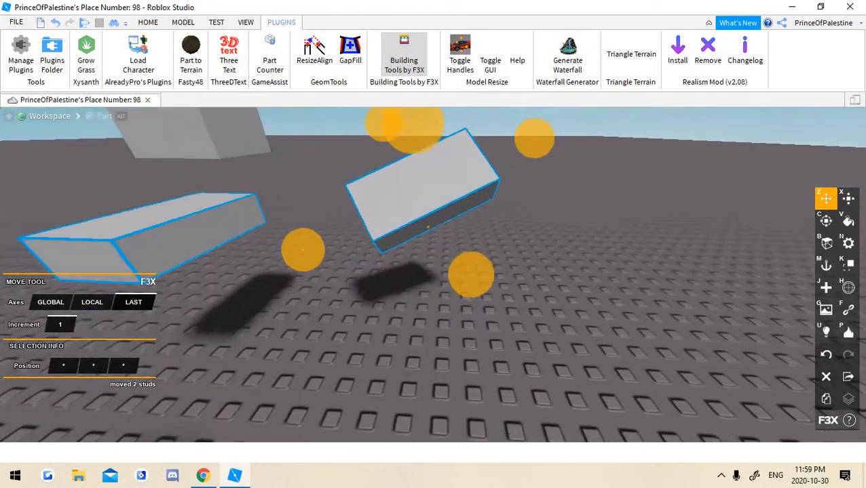
scroll(433, 275, "down", 4)
left_click_drag(532, 188, 565, 165)
key("d")
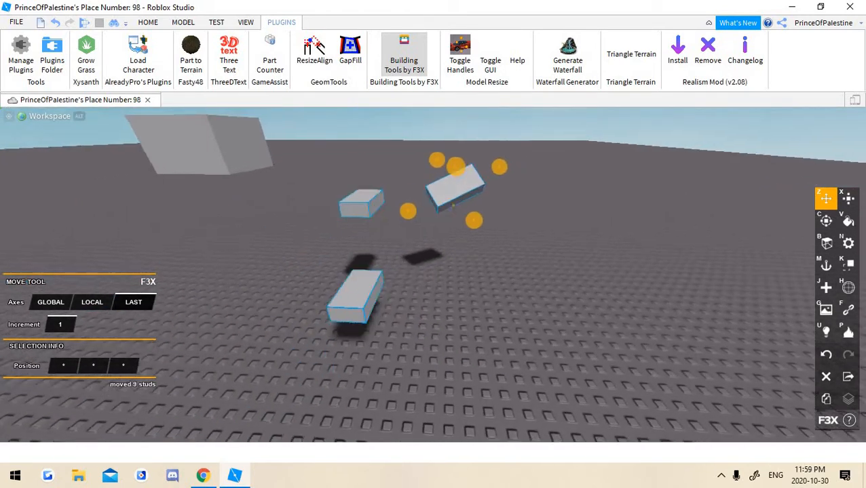
right_click_drag(565, 165, 499, 153)
Try moving the three parts along the rotated part's other axes, 3 studs in the last move, and undo the moves
left_click_drag(497, 193, 442, 127)
key("s")
key("d")
mouse_move(433, 275)
right_mouse_down()
mouse_move(439, 224)
mouse_move(434, 268)
right_mouse_up()
key("w")
left_click_drag(436, 191, 457, 160)
right_click_drag(458, 160, 468, 184)
key("w")
key("s")
key("d")
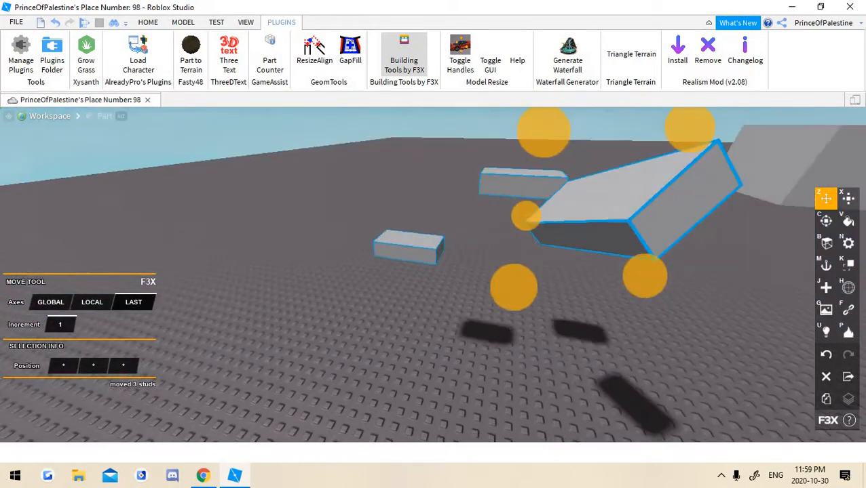
key("ctrl+z")
key("ctrl+z")
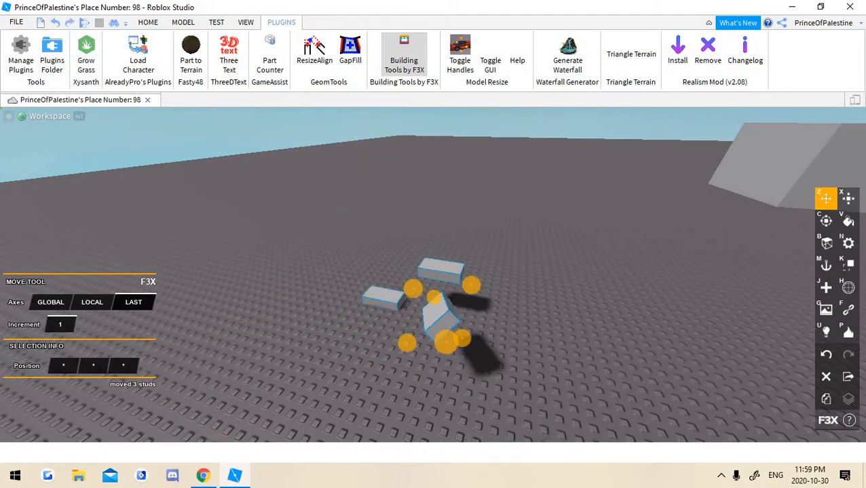
Switch the move axes to Local for the three selected parts
left_click(502, 224)
key("w")
right_click_drag(502, 224, 685, 292)
key("w")
key("w")
key("s")
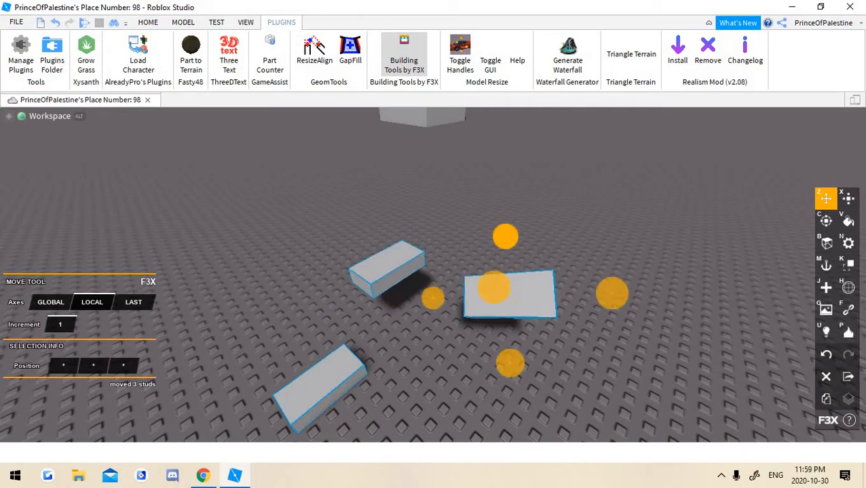
right_click_drag(456, 275, 414, 251)
key("s")
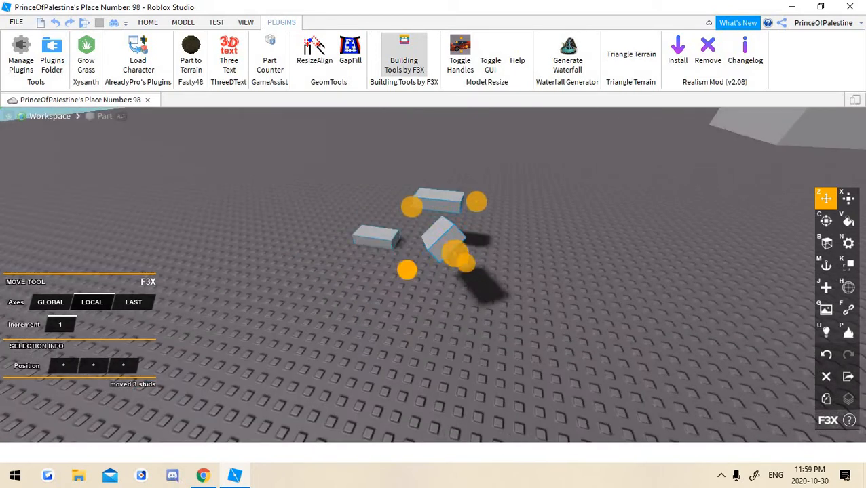
left_click(457, 276)
right_click_drag(456, 275, 427, 255)
key("w")
Select only the unrotated ground part and move it along its local axes to position -123, 0.5, 64
left_click(490, 278)
key("w")
right_click_drag(490, 278, 530, 278)
key("s")
left_click_drag(351, 299, 295, 315)
left_click_drag(227, 317, 236, 294)
key("a")
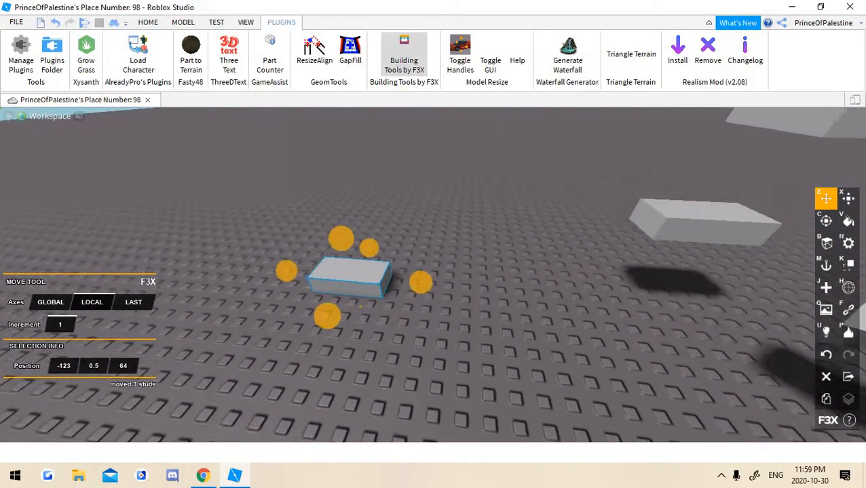
Clone the ground part and move the copy 4 studs along its local axis, flush against the original's end
right_click_drag(285, 271, 244, 299)
key("w")
key("s")
right_click_drag(433, 274, 407, 299)
left_click(444, 245)
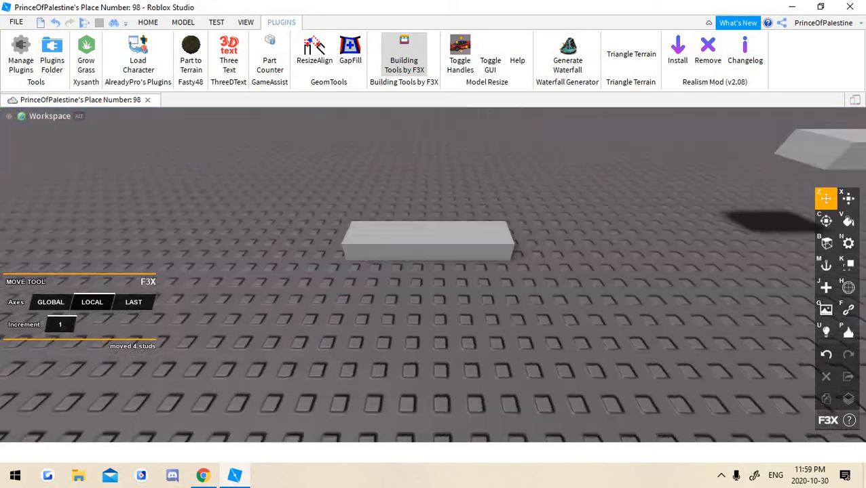
Select the cloned part beside the original and set the move increment to 0.1
key("w")
key("a")
key("d")
left_click(401, 203)
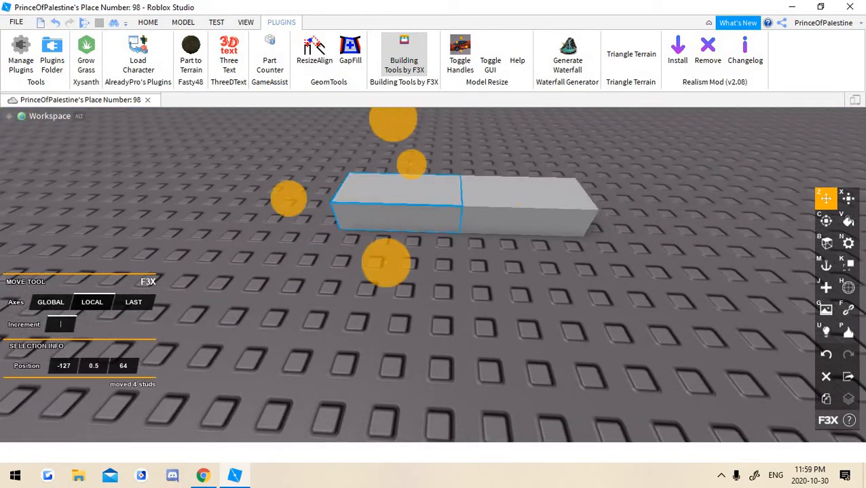
key("s")
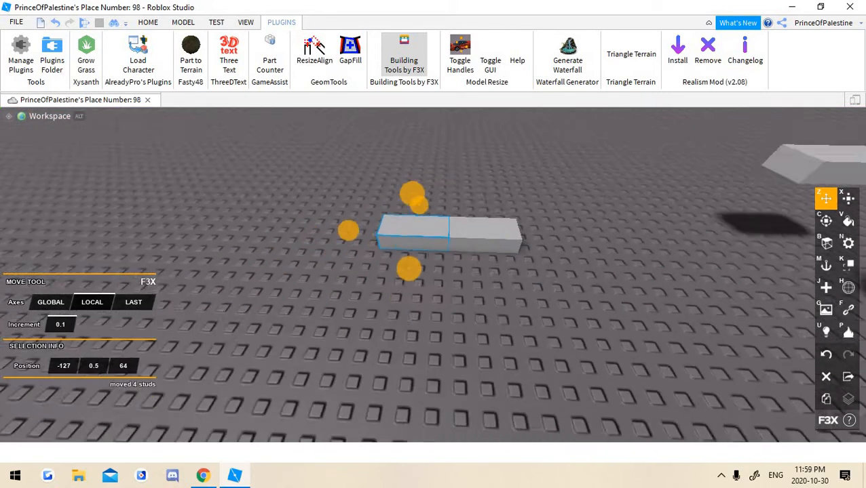
Move the clone along its local axis in 0.1-stud increments, 0.2 studs in the last move, and deselect it
key("w")
right_click_drag(515, 299, 529, 265)
key("s")
left_click_drag(556, 250, 527, 249)
left_click_drag(398, 312, 390, 312)
right_click_drag(393, 312, 429, 296)
key("w")
left_click_drag(335, 355, 346, 353)
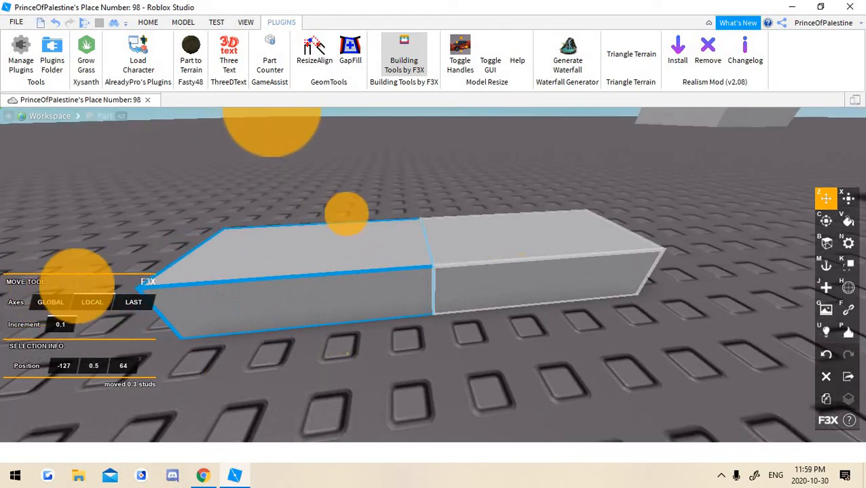
scroll(468, 305, "down", 3)
left_click(468, 316)
key("w")
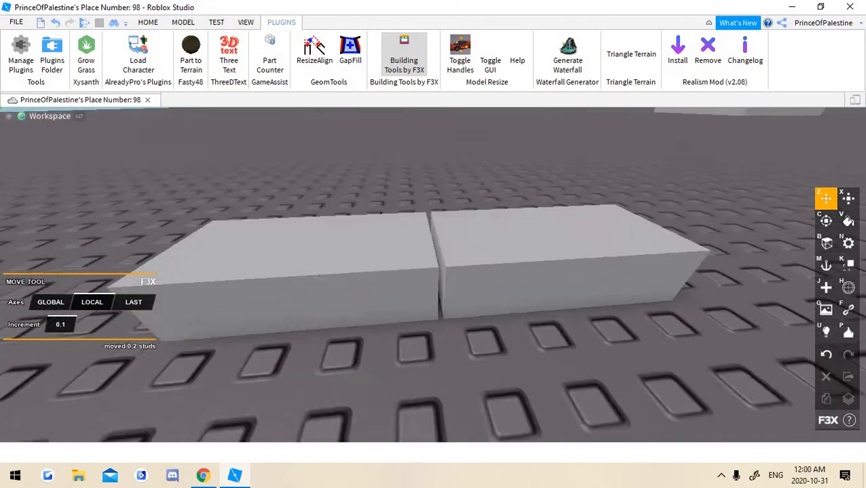
Set the move increment to 0.001 and select the cloned part again
right_click_drag(447, 305, 491, 258)
scroll(445, 278, "down", 3)
scroll(491, 257, "up", 3)
scroll(434, 285, "down", 4)
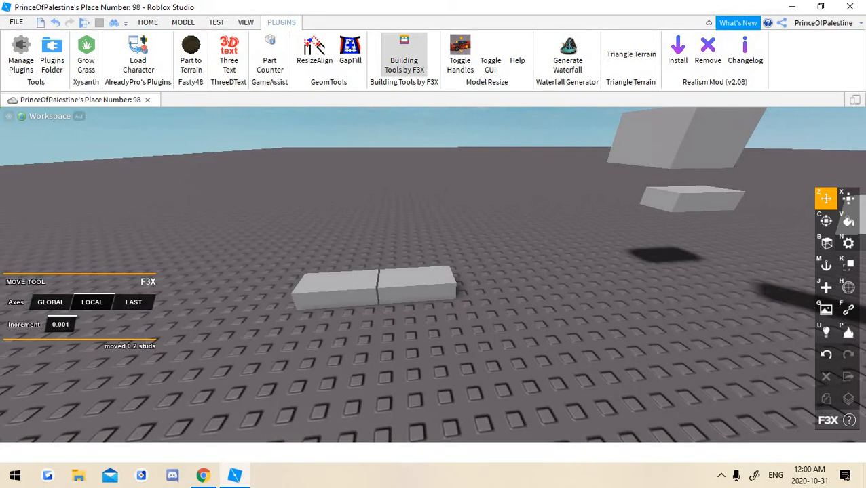
scroll(434, 272, "up", 3)
mouse_move(434, 285)
right_mouse_down()
mouse_move(434, 230)
mouse_move(434, 292)
right_mouse_up()
scroll(407, 305, "down", 3)
left_click(386, 323)
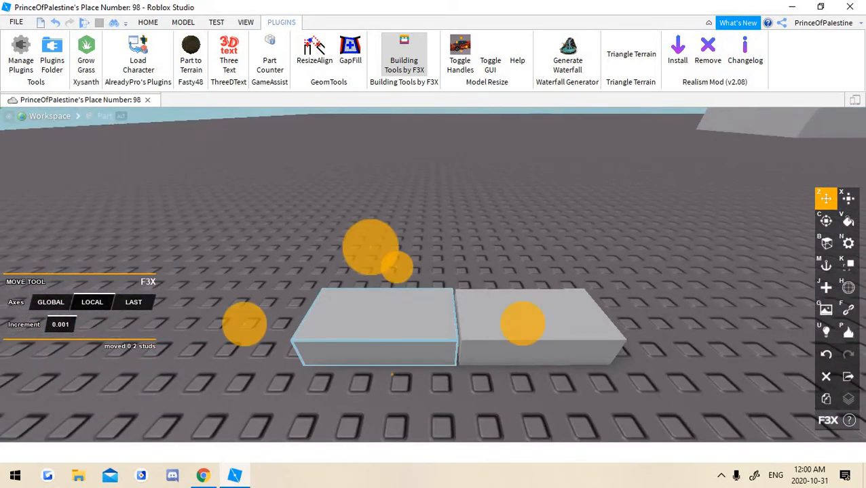
Nudge the clone along its local axis next to the original, 0.065 studs in the last move, and deselect it
scroll(391, 326, "up", 6)
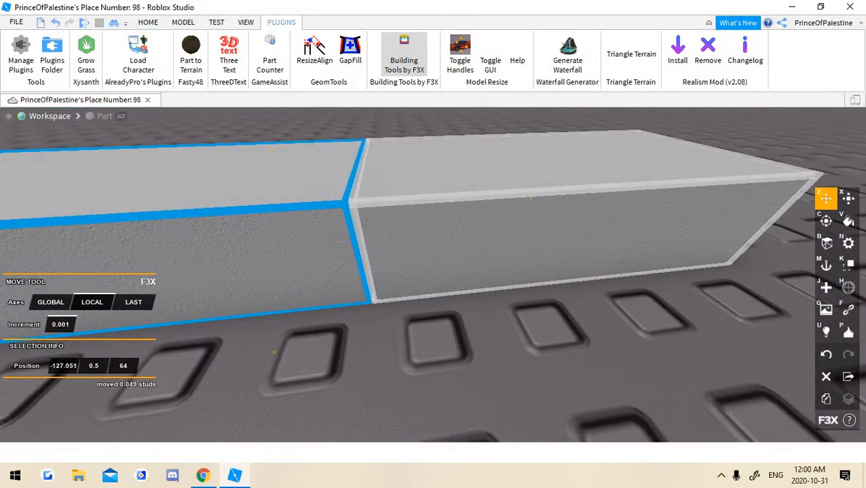
left_click_drag(434, 247, 437, 248)
left_click(434, 367)
right_click_drag(434, 366, 434, 332)
scroll(434, 305, "down", 5)
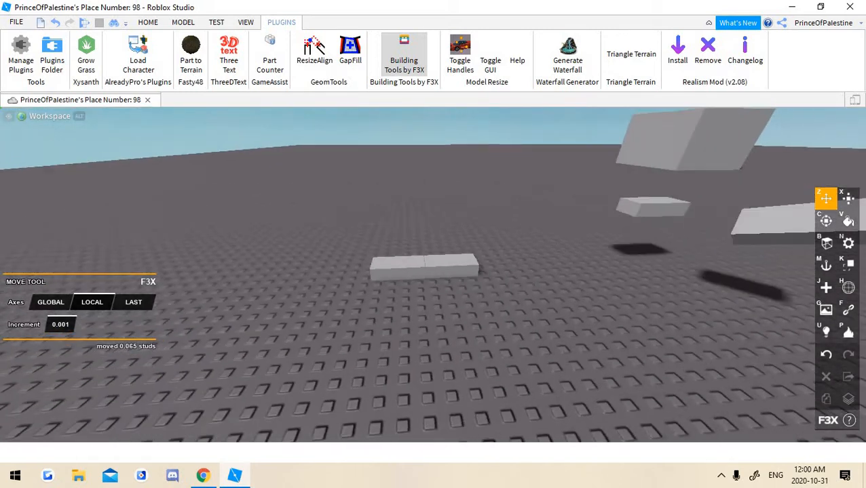
Select the clone, set the move increment to 0.1 and inspect the gap between the two parts up close
scroll(400, 269, "down", 1)
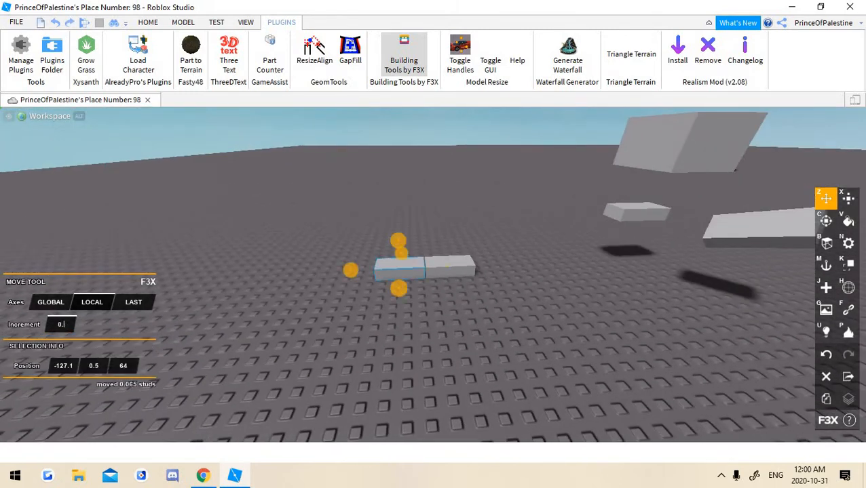
scroll(433, 275, "up", 5)
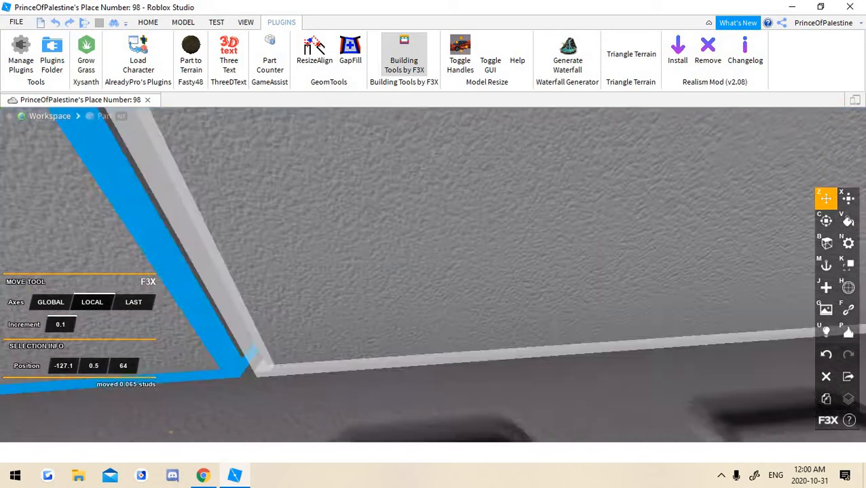
scroll(432, 275, "down", 5)
scroll(433, 275, "up", 2)
scroll(433, 274, "down", 1)
Set the move increment to 0.0001 and nudge the clone along its local axis, 0.0471 studs in the last move
left_click(61, 325)
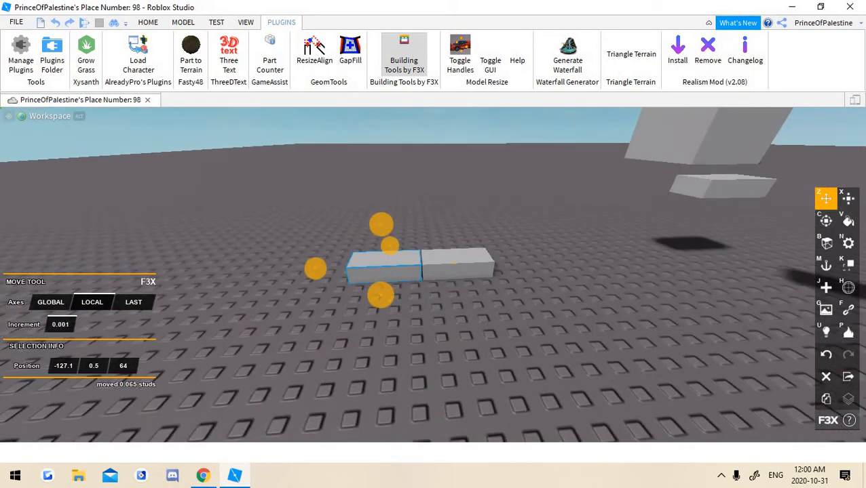
scroll(421, 272, "up", 3)
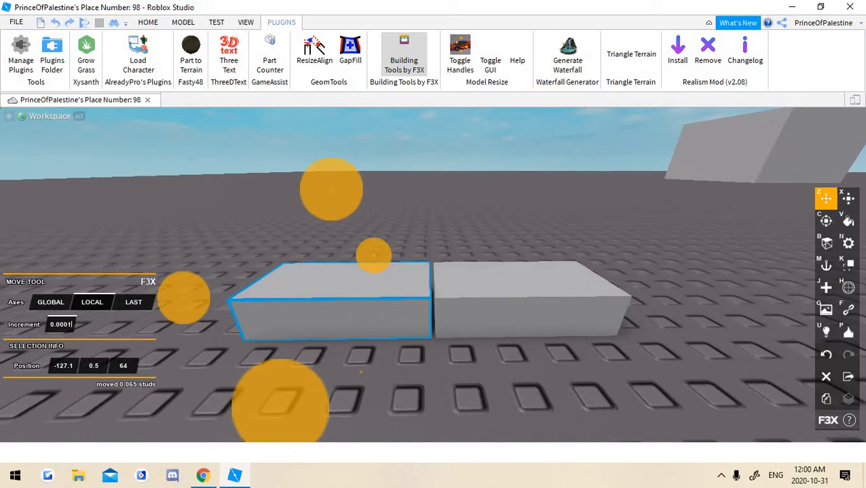
scroll(433, 275, "up", 2)
scroll(433, 275, "down", 2)
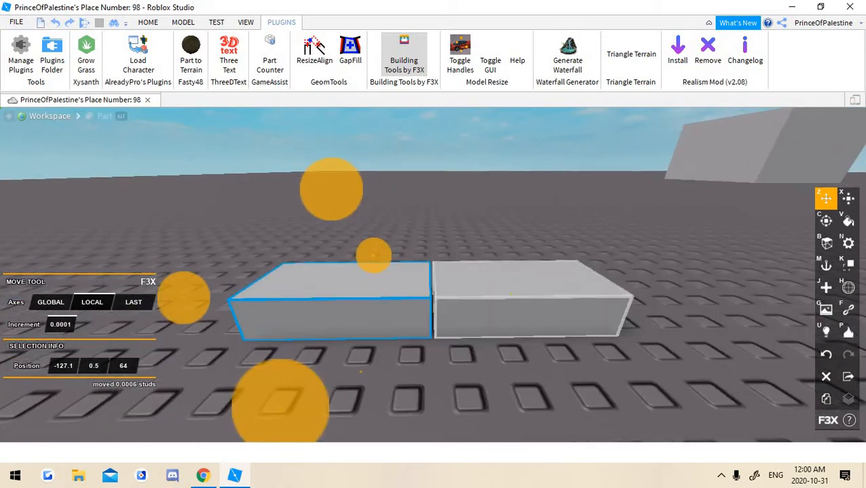
left_click(375, 255)
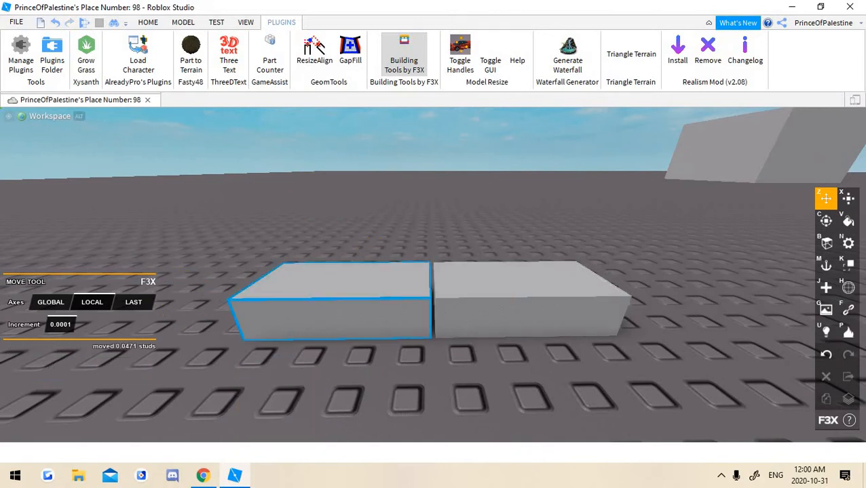
left_click(332, 309)
Set the move increment back to 0.1 and delete the cloned part
scroll(333, 308, "down", 5)
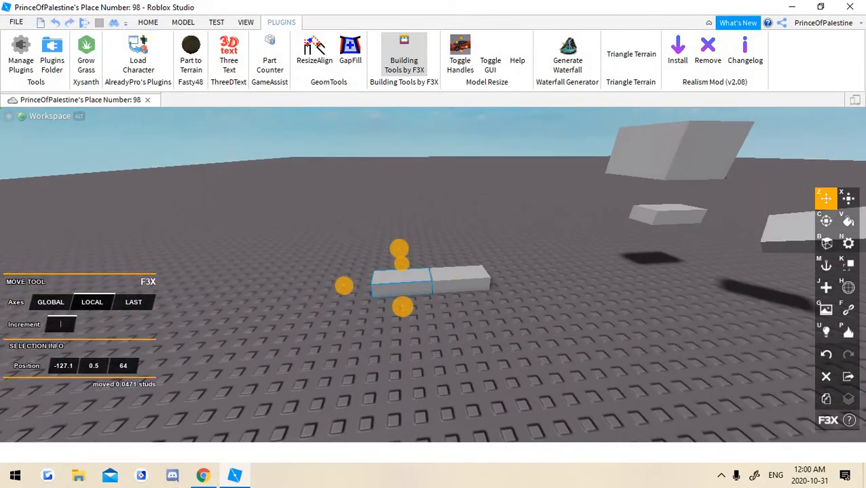
scroll(433, 275, "down", 3)
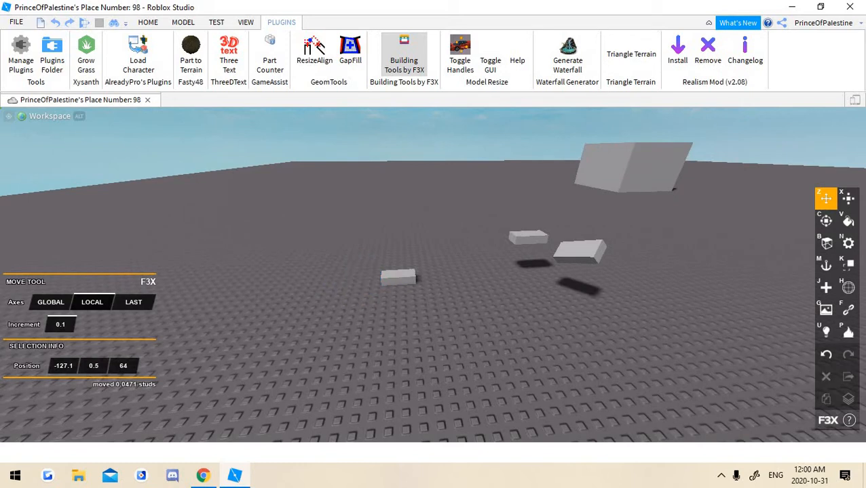
Try moving the remaining ground part along its local axes in 0.1-stud increments, 3.8 studs in the last move
scroll(407, 278, "up", 5)
scroll(292, 287, "down", 1)
left_click(291, 287)
scroll(292, 286, "down", 3)
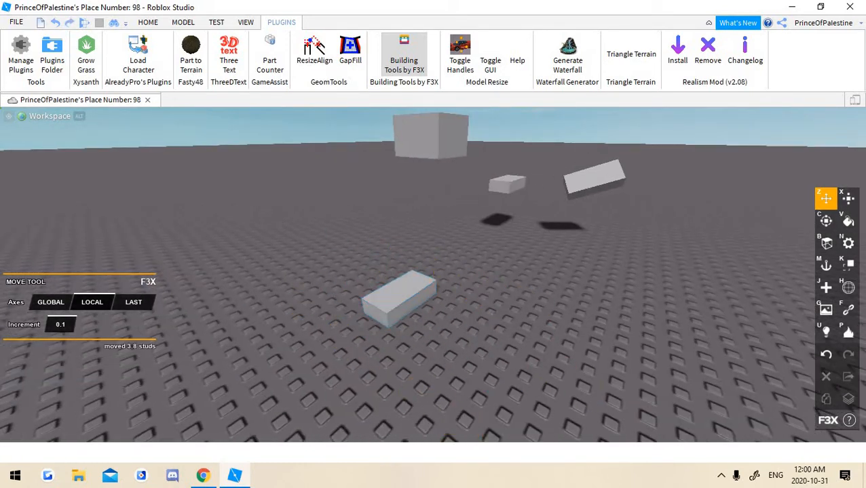
Switch the move axes to Global
right_click_drag(400, 299, 414, 251)
key("w")
key("w")
key("s")
left_click(50, 302)
key("s")
key("w")
key("w")
key("s")
key("w")
key("s")
key("w")
key("s")
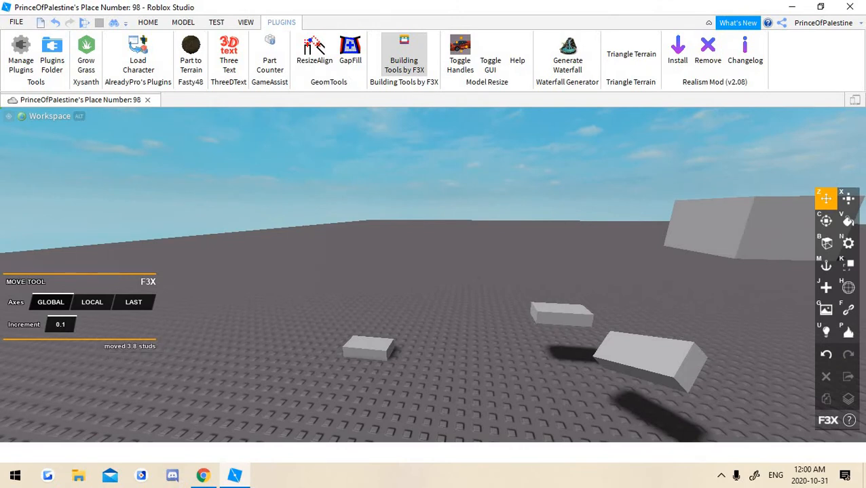
key("w")
key("s")
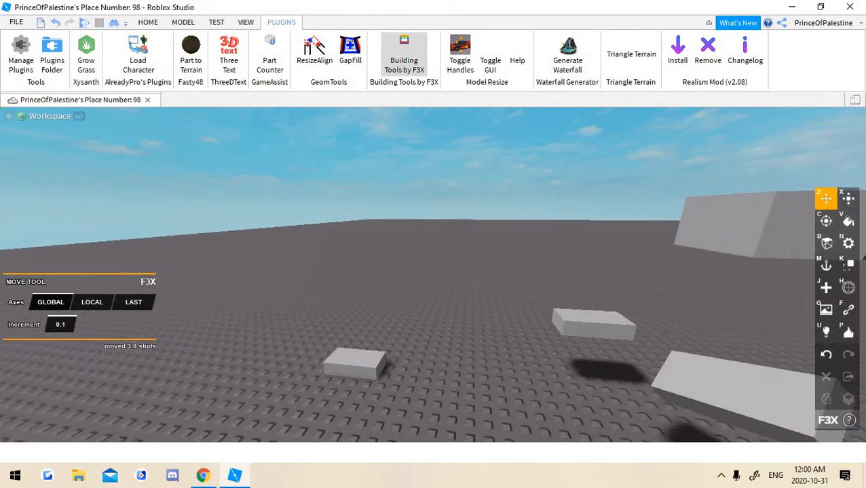
key("d")
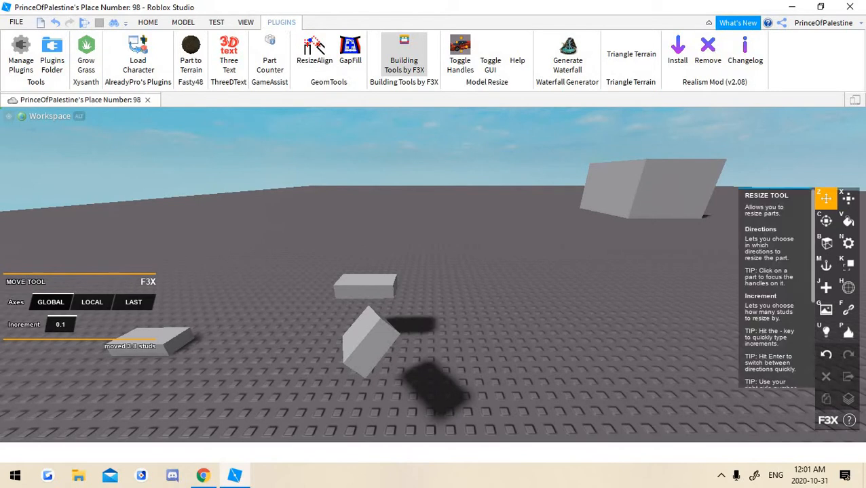
Activate the Resize tool with no part selected
key("x")
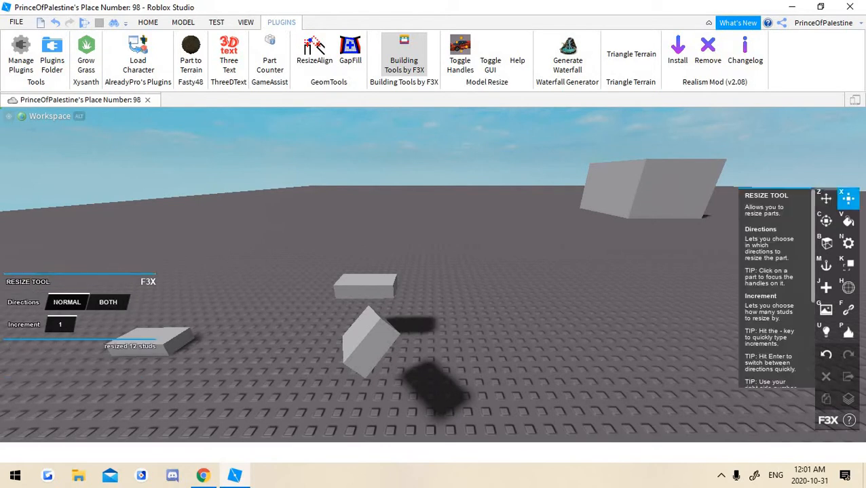
key("a")
right_click_drag(434, 275, 434, 309)
key("d")
key("w")
key("s")
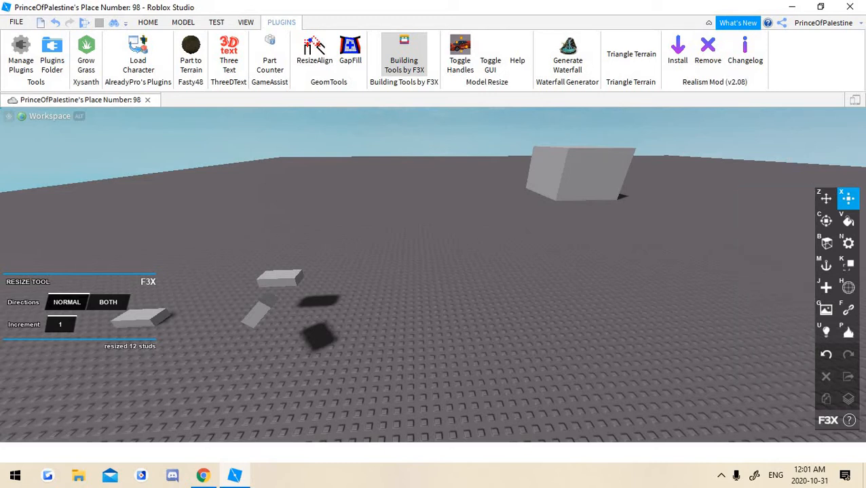
Switch through the Move, Resize, Rotate and Paint tools in turn, and return to the Move tool
key("z")
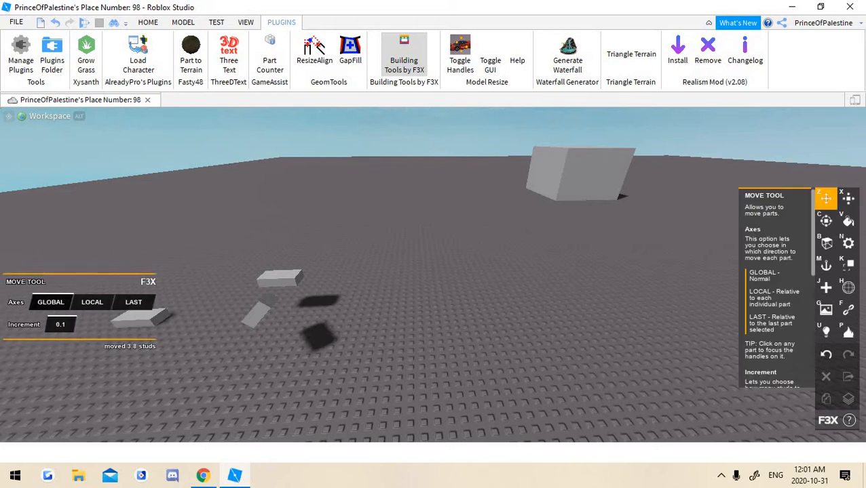
key("x")
key("c")
key("v")
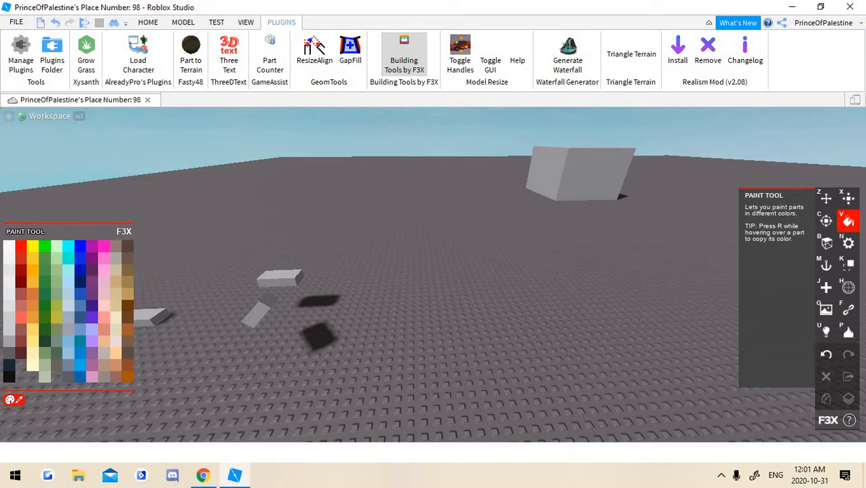
key("w")
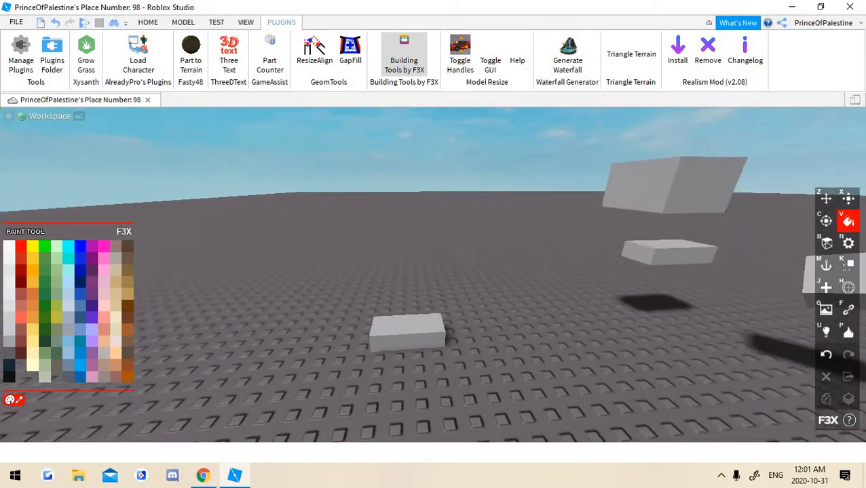
key("z")
right_click_drag(417, 275, 420, 325)
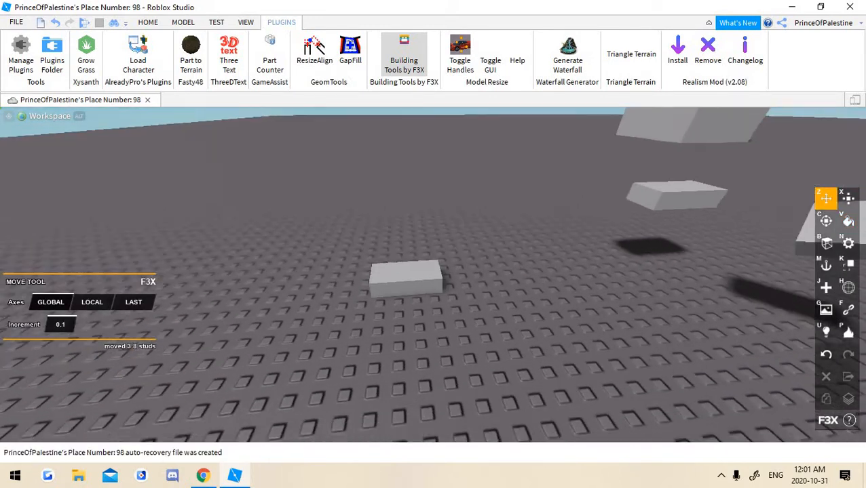
scroll(432, 275, "up", 3)
scroll(433, 274, "down", 3)
mouse_move(433, 275)
right_mouse_down()
mouse_move(410, 275)
mouse_move(426, 273)
right_mouse_up()
scroll(426, 275, "up", 3)
scroll(426, 274, "down", 3)
scroll(425, 276, "down", 1)
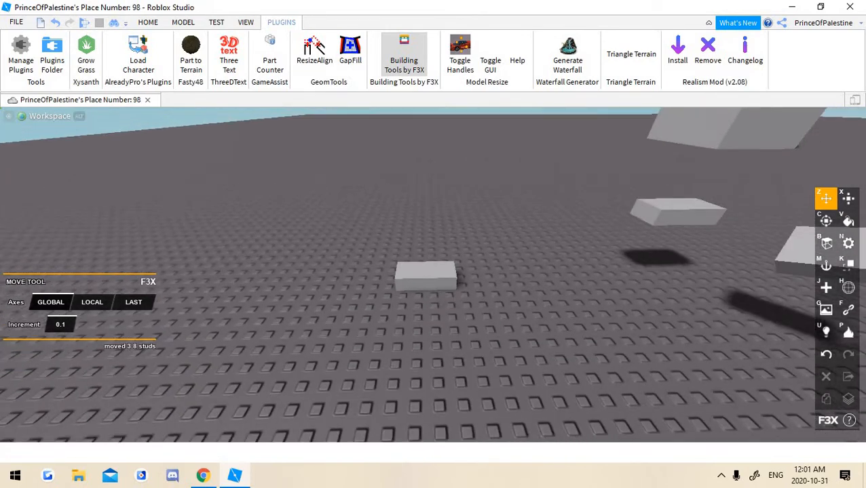
Switch to the Resize tool and select the unrotated ground part
scroll(424, 276, "up", 3)
scroll(425, 276, "down", 3)
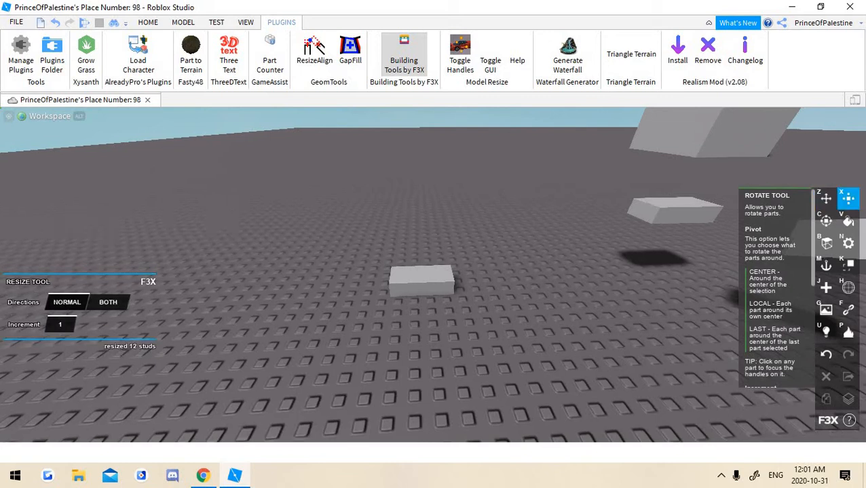
scroll(425, 276, "up", 3)
right_click_drag(424, 276, 380, 279)
scroll(425, 276, "down", 3)
key("w")
key("w")
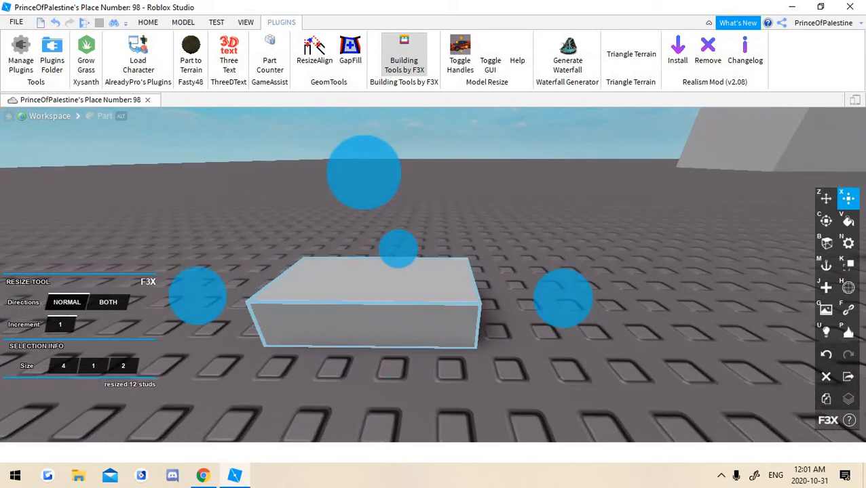
Alternate between the Move and Resize tools on the selected ground part
left_click(826, 198)
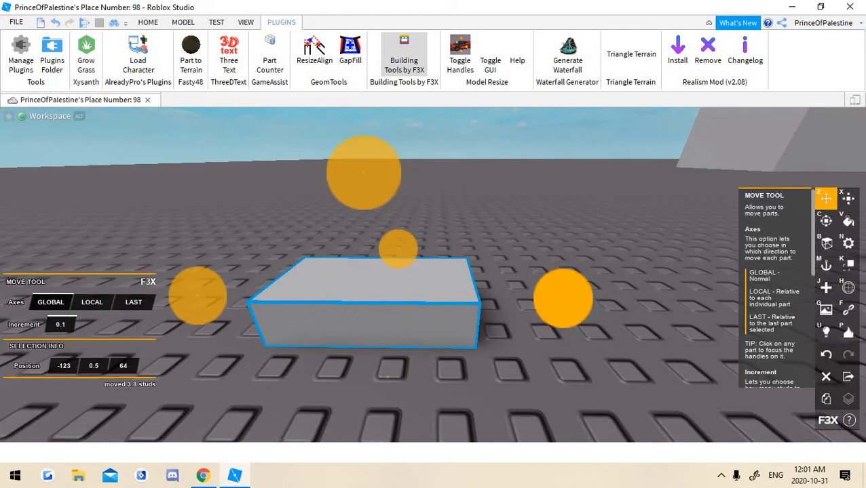
scroll(420, 282, "down", 4)
scroll(421, 281, "up", 3)
key("x")
key("z")
key("x")
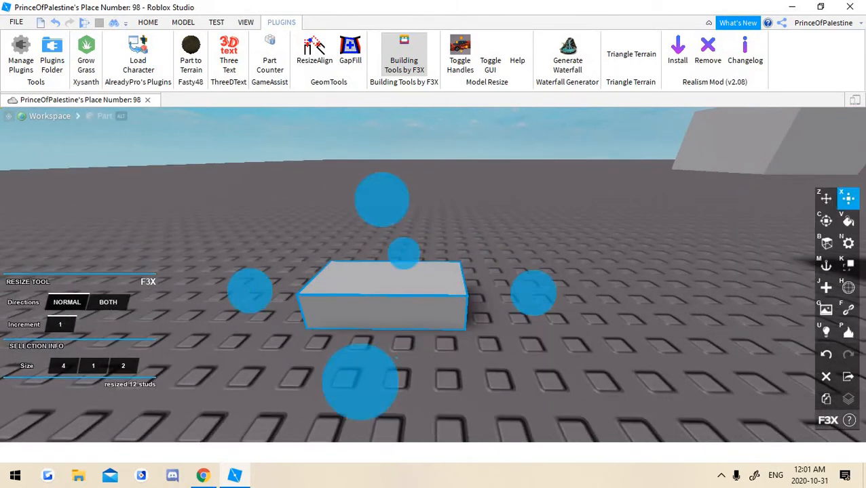
Switch through the Rotate, Paint and Surface tools on the selected part, and return to the Move tool
key("c")
key("z")
key("v")
key("c")
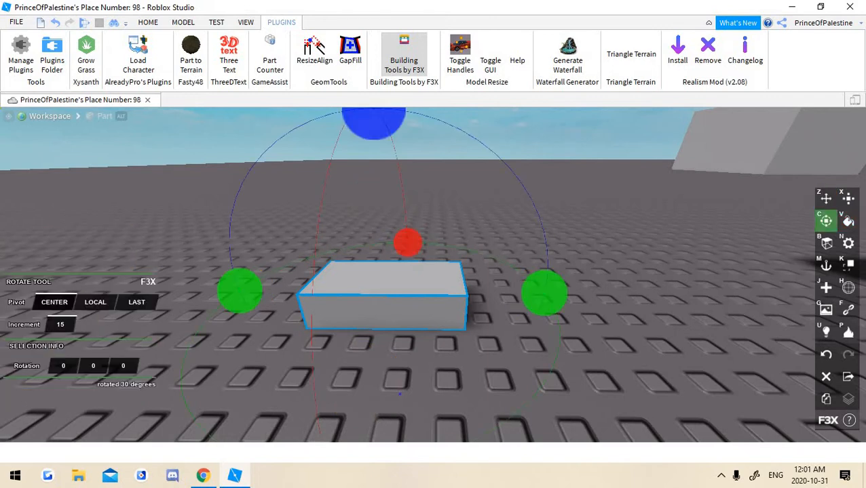
key("z")
key("b")
key("z")
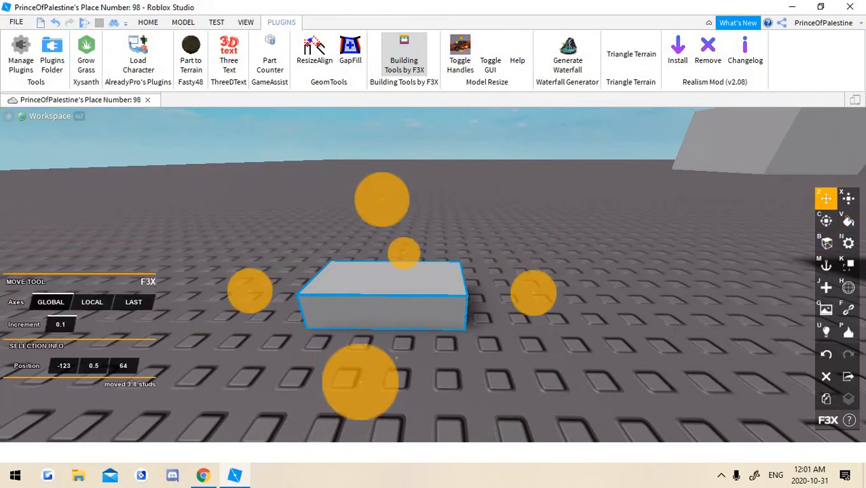
Clear the selection and show the Resize tool's description
mouse_move(848, 199)
key("s")
key("w")
key("shift+r")
key("s")
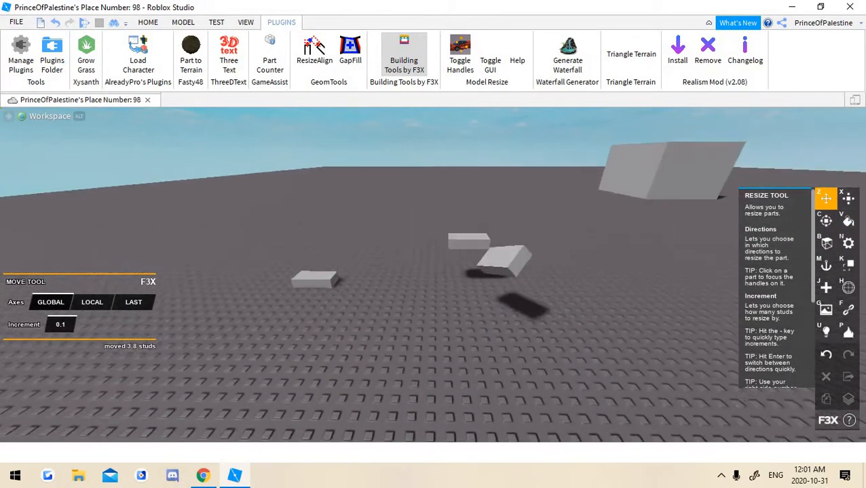
Examine the descriptions of the Resize, New Part and Surface tools
key("a")
key("w")
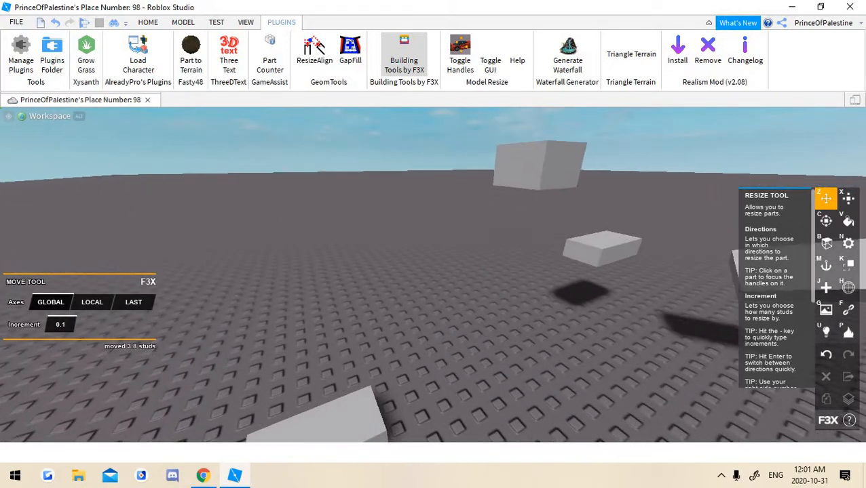
key("s")
key("d")
key("w")
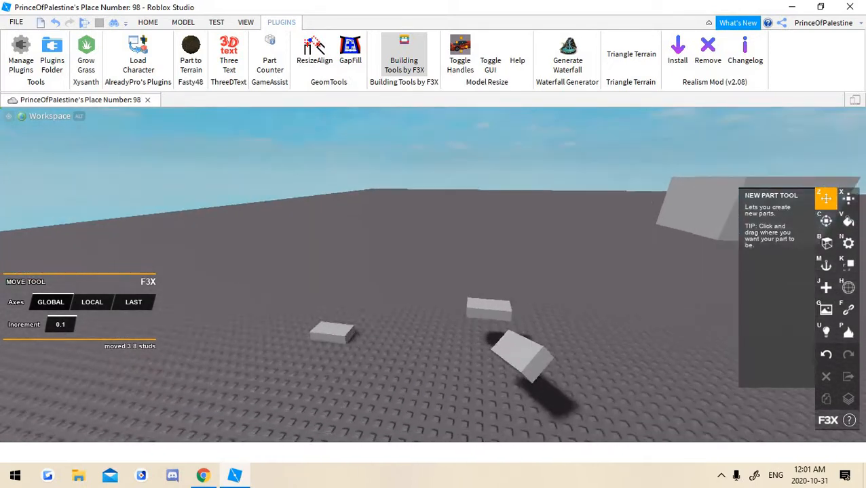
key("s")
key("w")
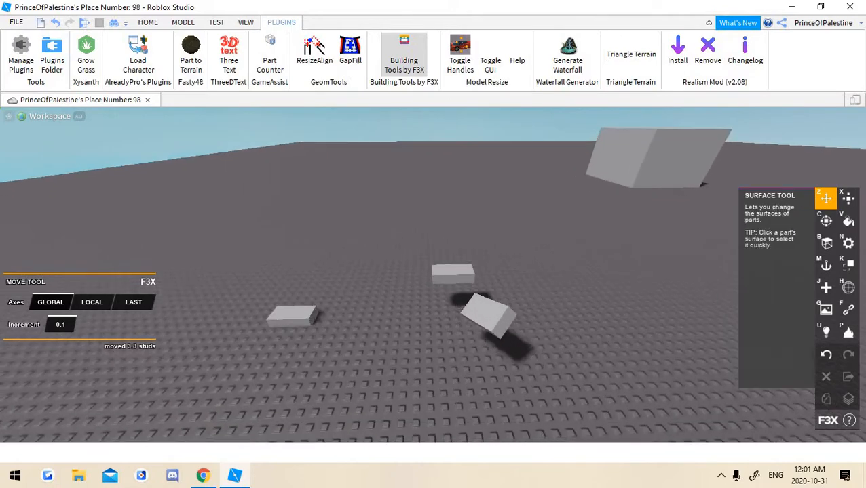
key("s")
key("w")
Switch to the Resize tool and select the unrotated ground part
key("x")
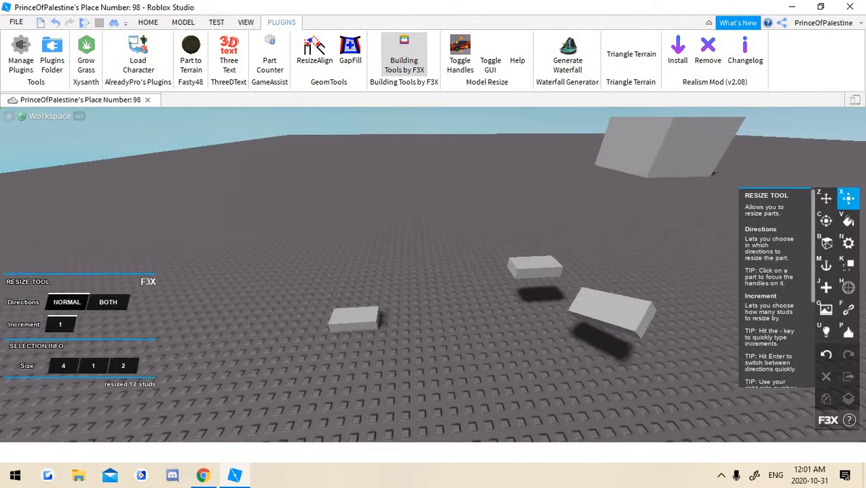
key("s")
key("w")
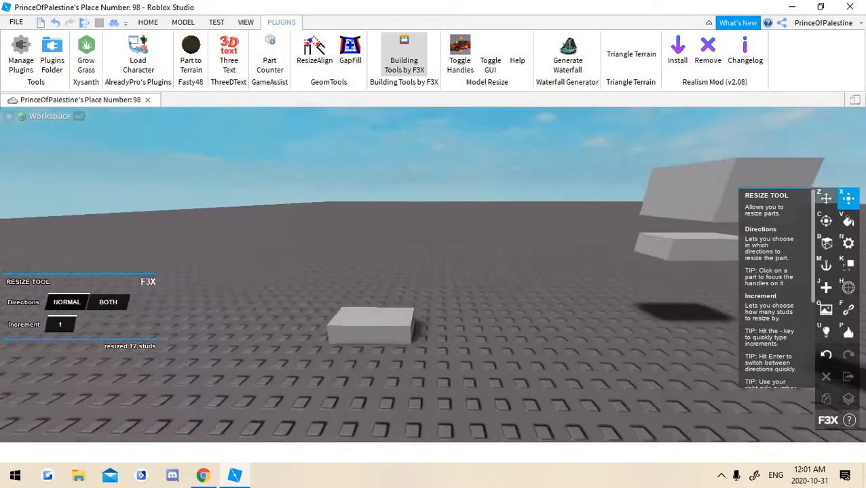
key("s")
key("w")
key("s")
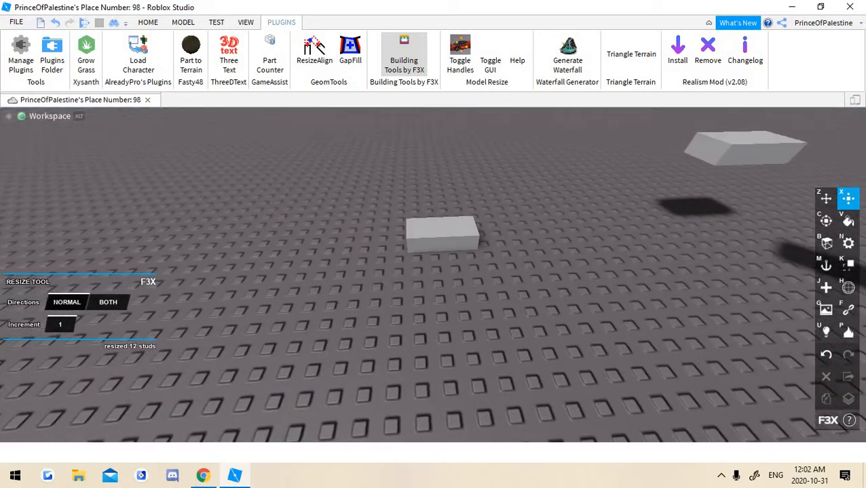
key("w")
left_click(383, 291)
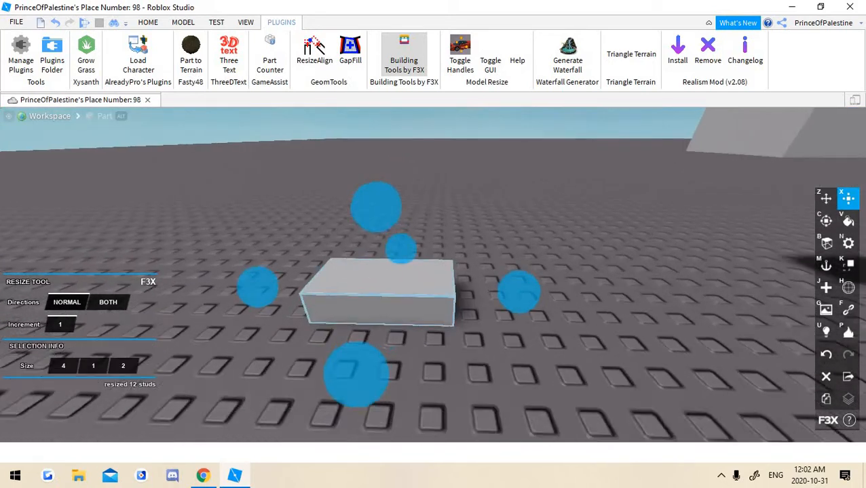
key("w")
key("s")
key("w")
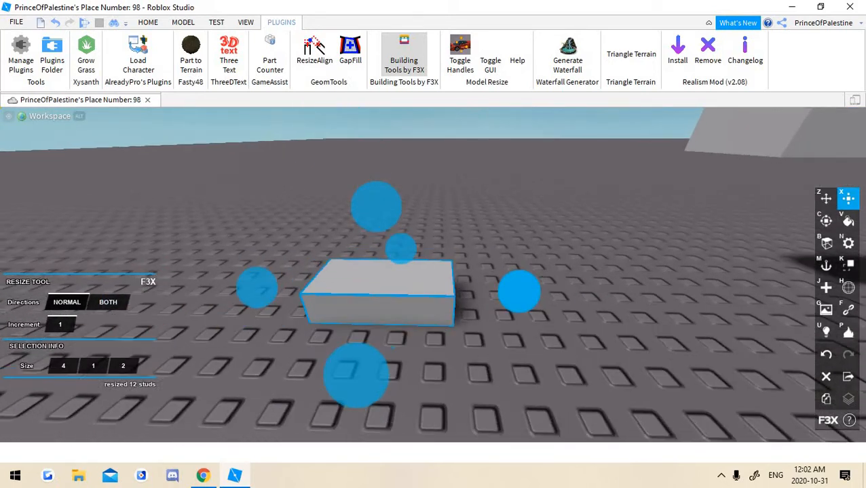
Try stretching the part by 5 studs from one end and 3 studs from the opposite end, undoing each resize
left_click_drag(518, 292, 687, 294)
key("ctrl+z")
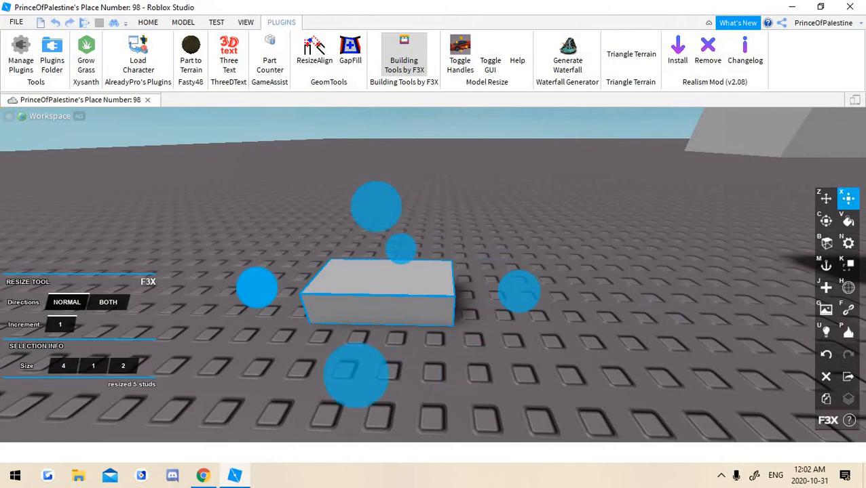
left_click_drag(257, 288, 51, 284)
right_click_drag(51, 283, 30, 283)
key("s")
key("ctrl+z")
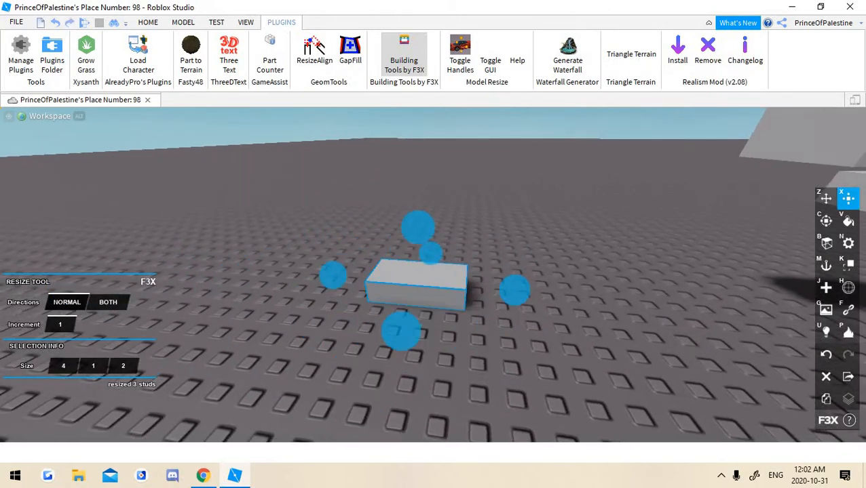
Set the resize directions to Both and try stretching the part's length from both ends at once
key("w")
right_click_drag(432, 275, 468, 275)
key("a")
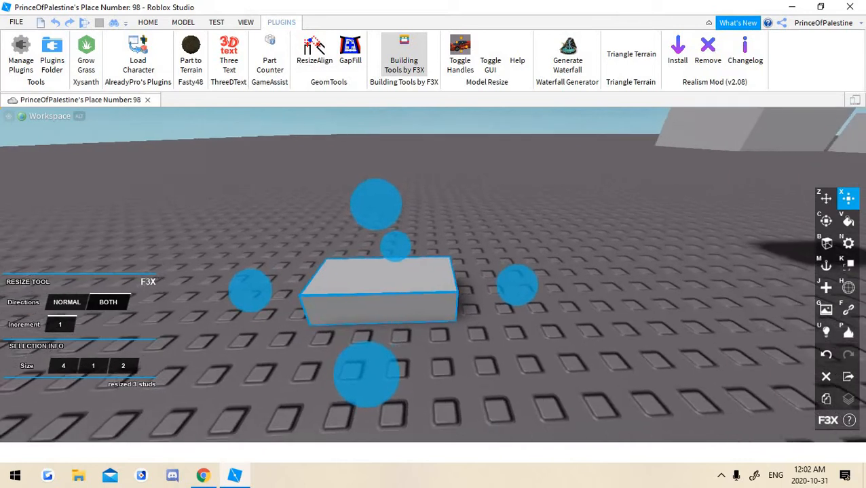
key("d")
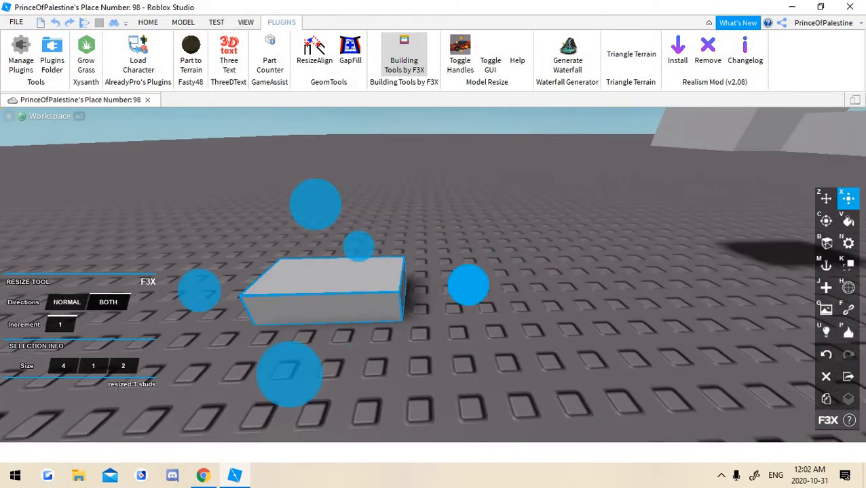
key("a")
key("d")
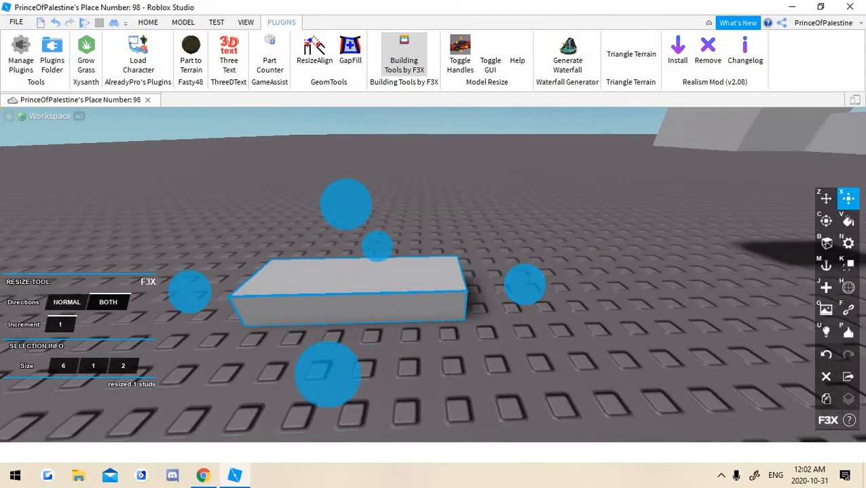
left_click_drag(190, 292, 152, 293)
key("a")
left_click_drag(636, 282, 583, 284)
right_click_drag(461, 292, 542, 292)
key("a")
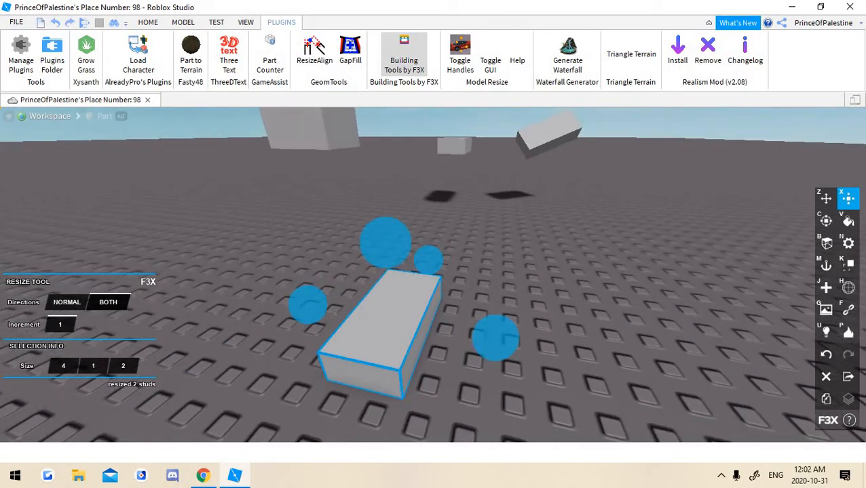
Try widening the part in both directions, and undo the resize
left_click_drag(494, 337, 599, 356)
key("s")
key("ctrl+z")
Raise the part 4.8 studs and try extending its height in both directions, undoing both changes
key("z")
left_click_drag(403, 255, 397, 129)
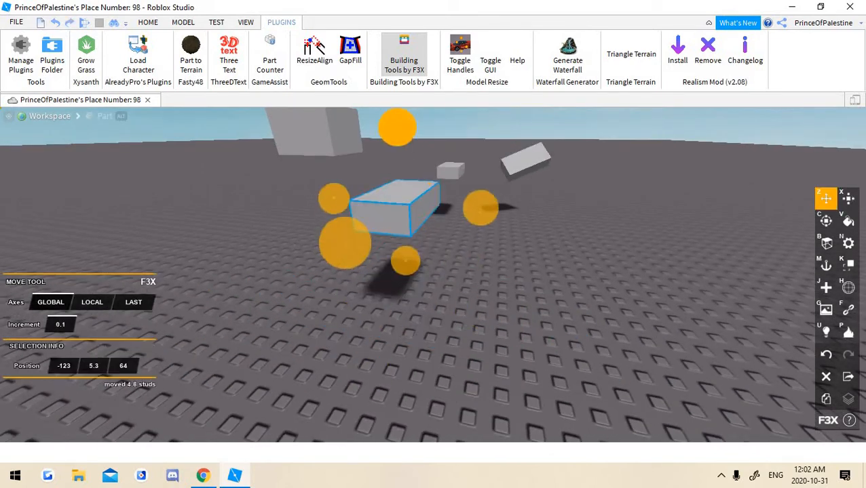
right_click_drag(397, 129, 411, 88)
key("x")
key("w")
left_click_drag(356, 388, 357, 455)
key("ctrl+z")
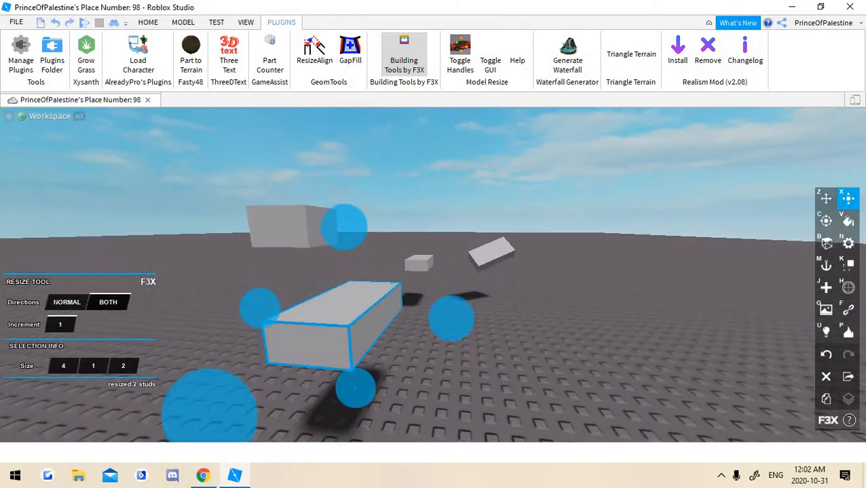
key("ctrl+z")
Set the resize directions to Normal and the resize increment to 0.1
key("w")
right_click_drag(451, 318, 350, 350)
key("s")
key("w")
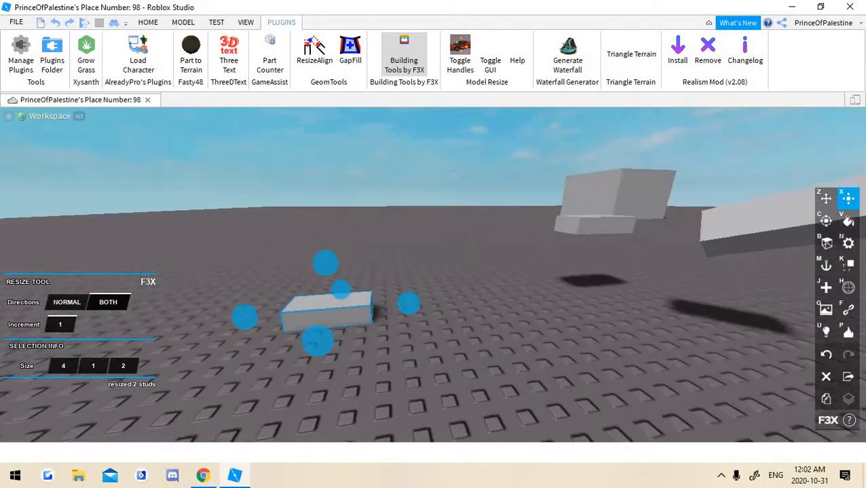
key("s")
key("a")
key("w")
key("Return")
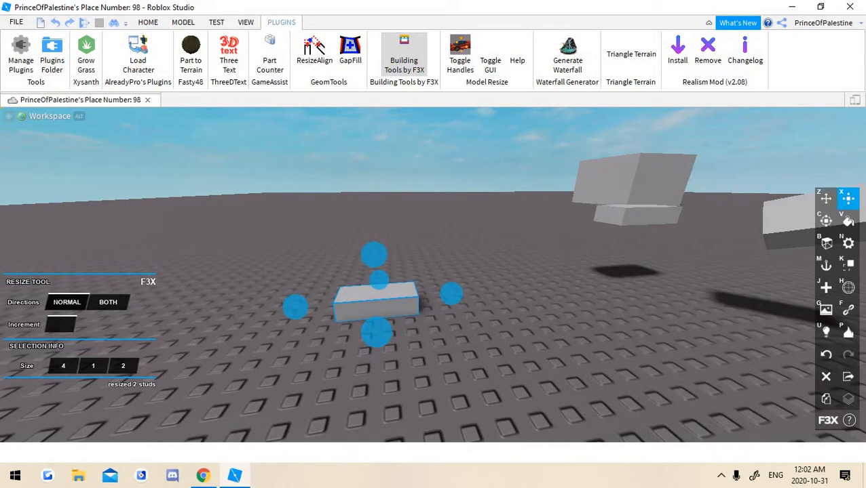
key("w")
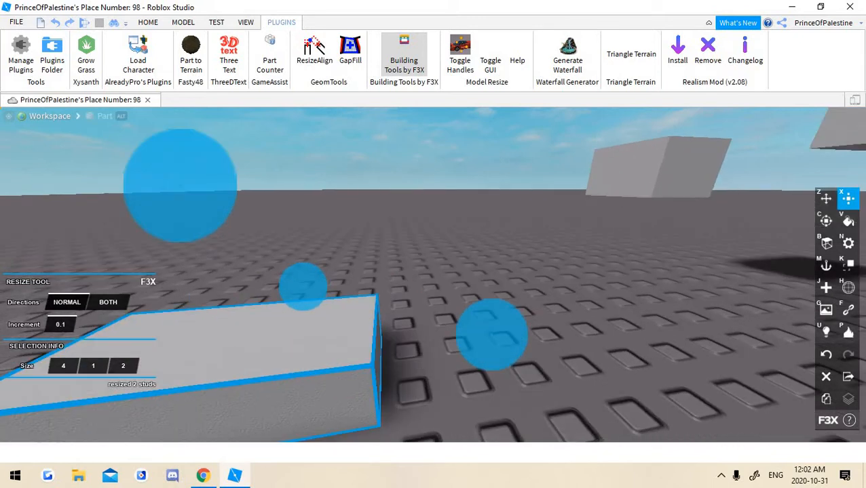
Try stretching the part's length by 2.2 studs, and undo the resize
left_click_drag(492, 334, 597, 322)
key("ctrl+z")
key("s")
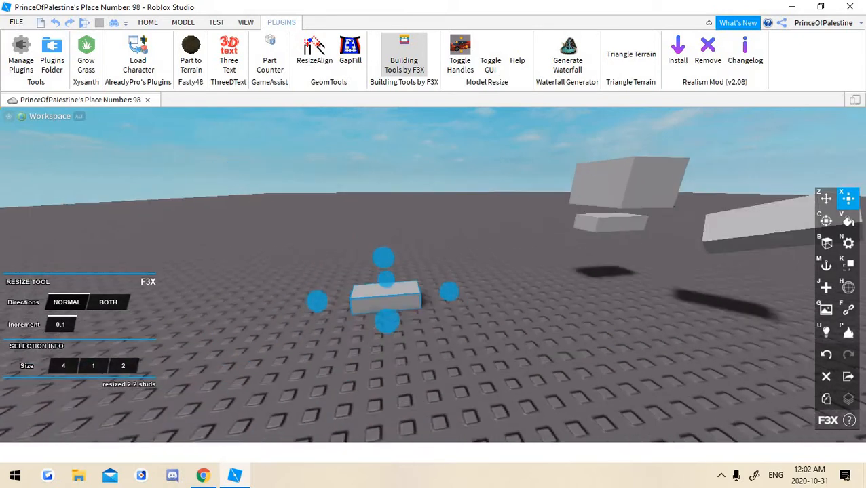
key("w")
key("s")
key("w")
key("a")
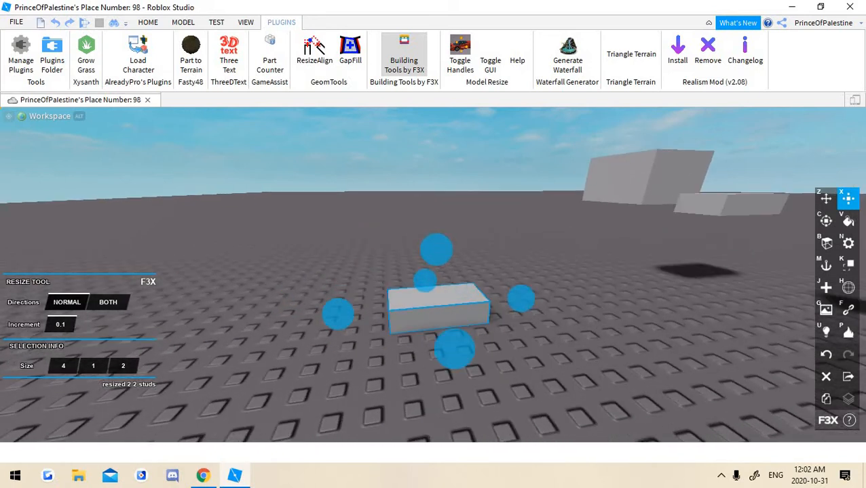
key("s")
key("d")
Switch between the Move and Resize tools, and set the ground part's size to 4 × 4 × 4
key("z")
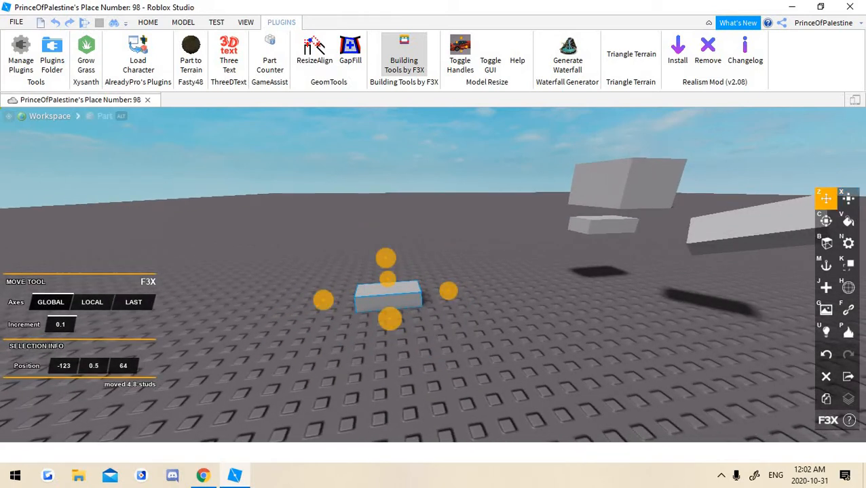
key("w")
key("s")
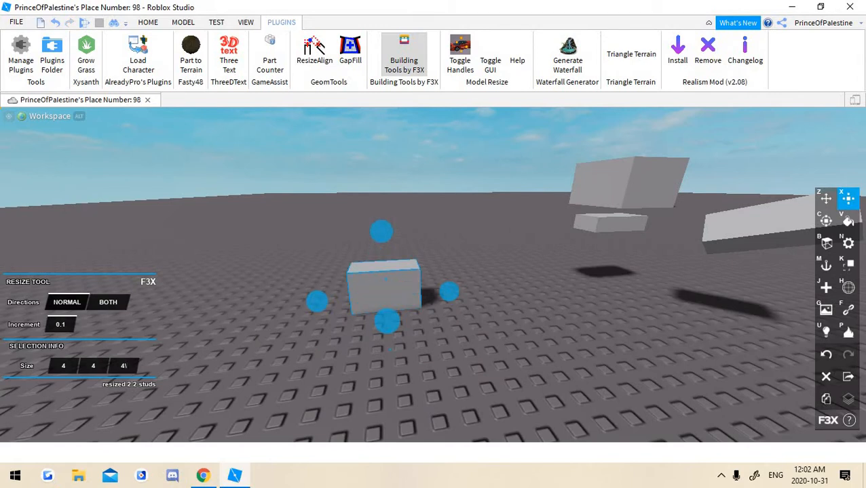
Shift the cube slightly across the ground to position -123.5, 2, 63.6, using the Move tool
mouse_move(384, 293)
left_mouse_down()
mouse_move(536, 282)
mouse_move(374, 282)
left_mouse_up()
key("w")
right_click_drag(374, 282, 421, 238)
key("s")
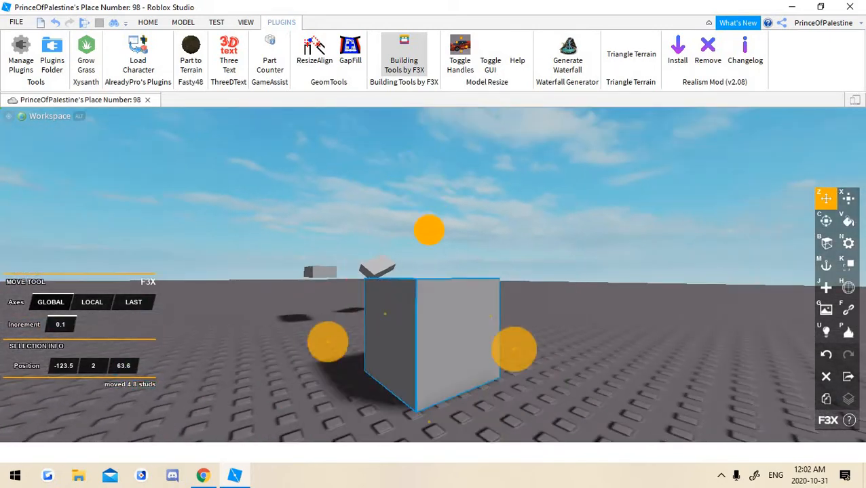
Raise the cube 8.2 studs with the Move tool
left_click_drag(428, 230, 431, 159)
key("w")
right_click_drag(432, 159, 285, 299)
key("s")
key("w")
key("w")
key("s")
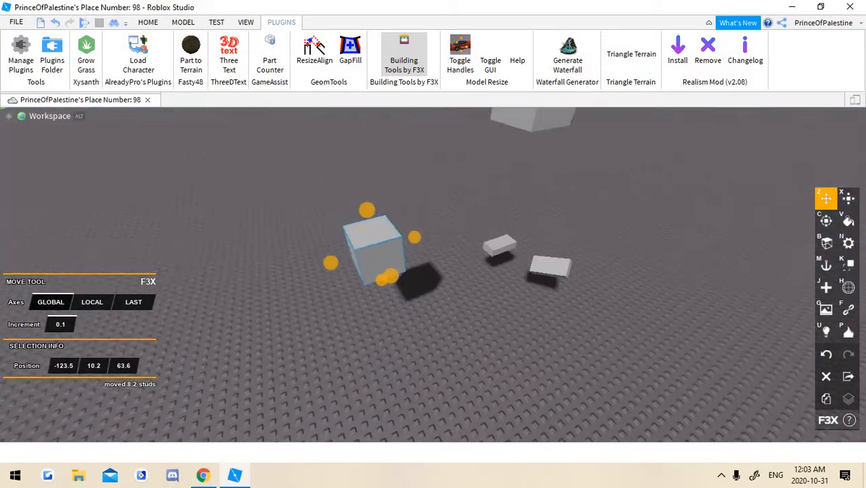
Clear the selection, reselect the cube and switch to the Resize tool
key("w")
right_click_drag(434, 298, 448, 231)
left_click(448, 231)
key("s")
left_click(418, 288)
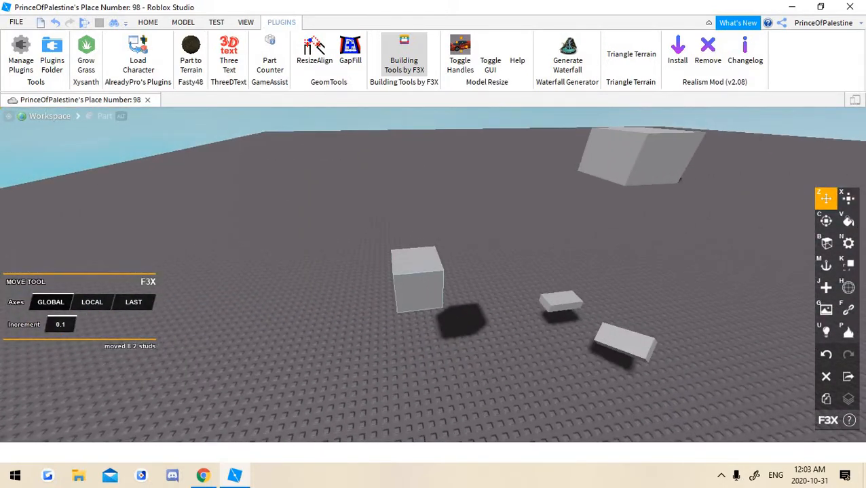
key("x")
mouse_move(420, 291)
right_mouse_down()
mouse_move(429, 353)
mouse_move(433, 286)
right_mouse_up()
key("w")
key("s")
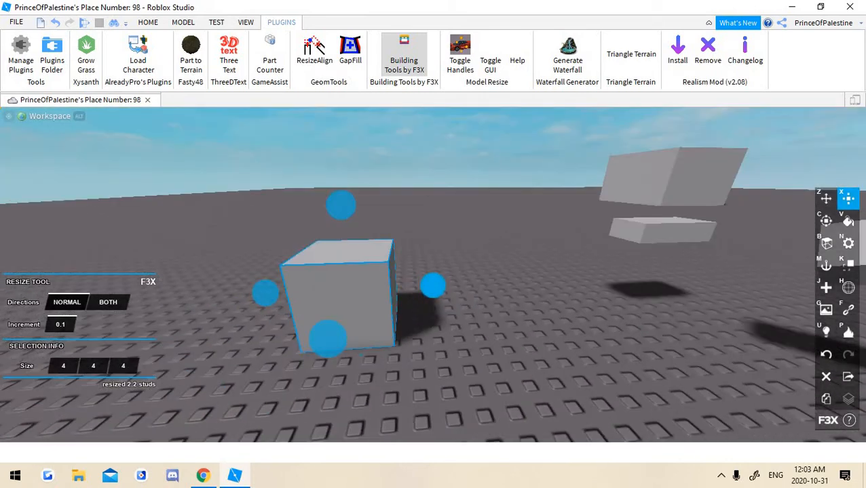
Stretch the cube's height by 2.6 studs, and set its size to 10 × 10 × 10
left_click_drag(341, 205, 340, 149)
key("s")
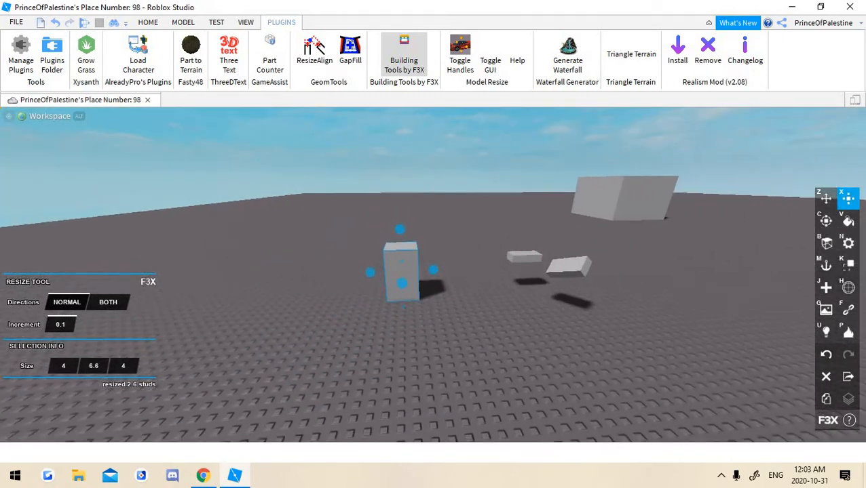
key("w")
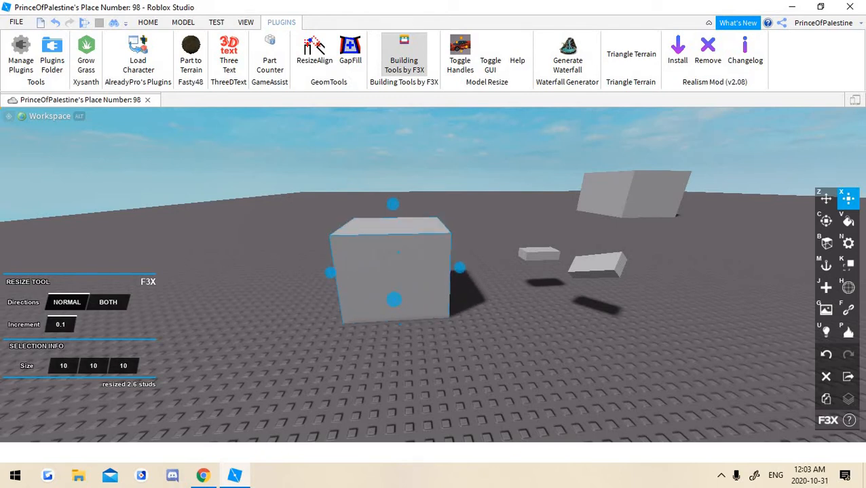
Slide the enlarged cube across the ground with the Move tool, and switch to the Resize tool
key("z")
key("w")
key("s")
left_click_drag(329, 271, 283, 250)
key("x")
key("w")
right_click_drag(284, 250, 285, 278)
key("w")
key("s")
key("w")
key("s")
key("w")
Move the cube farther across the ground to about position -155.7, 5, 39.5
key("z")
left_click_drag(408, 277, 241, 239)
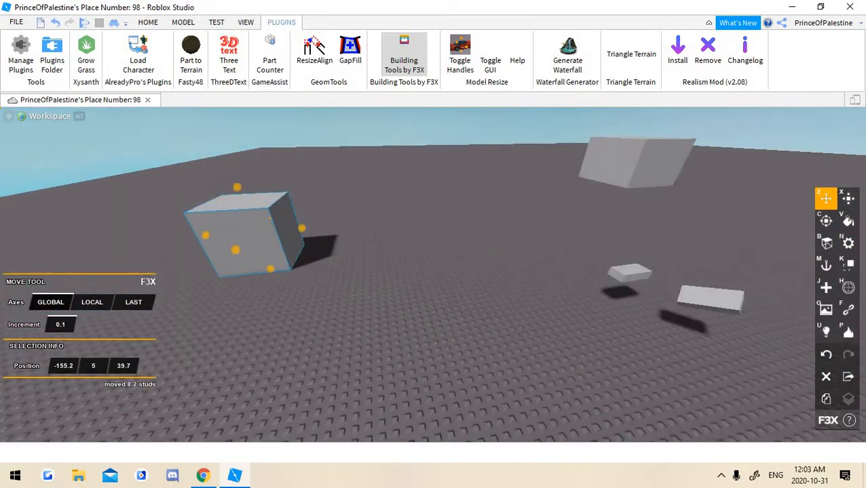
key("w")
key("a")
Switch to the Rotate tool on the selected cube
left_click(825, 221)
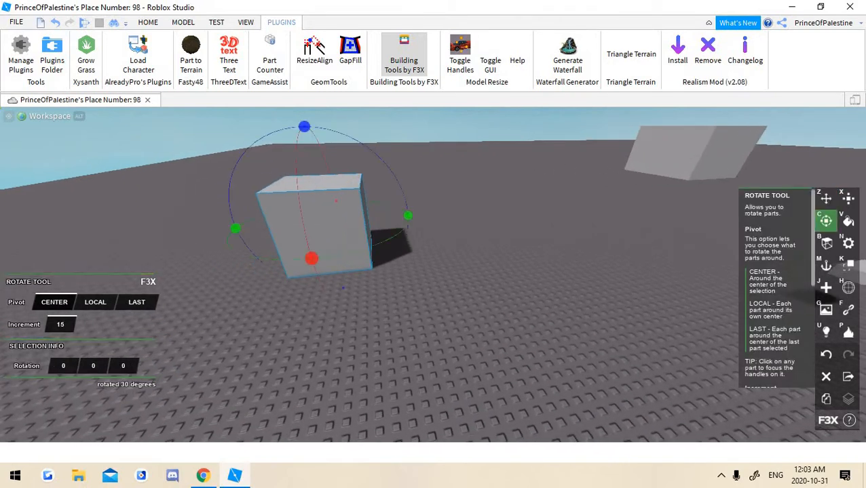
key("s")
right_click_drag(407, 271, 404, 251)
key("w")
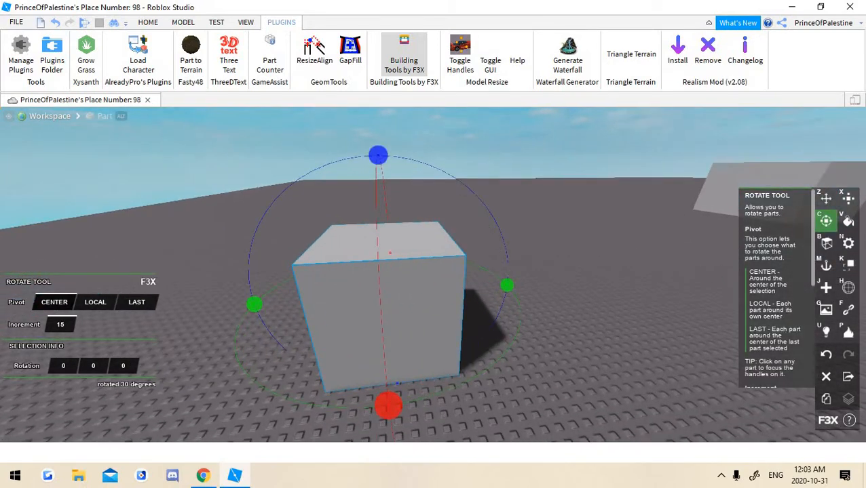
Alternate between the Move and Rotate tools on the selected cube, ending on the Move tool
key("z")
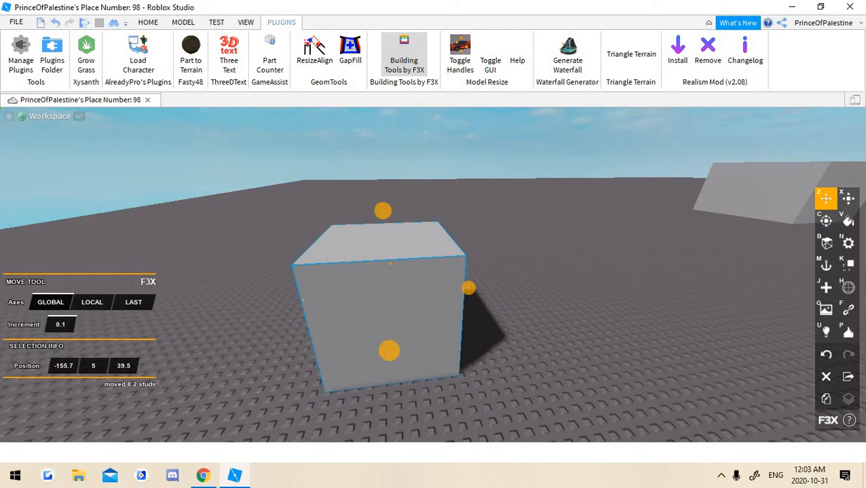
key("c")
key("z")
key("c")
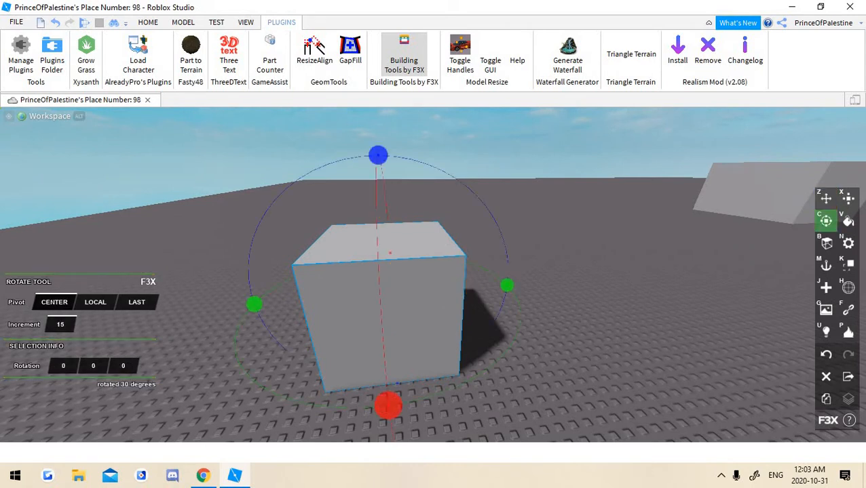
scroll(407, 285, "down", 4)
scroll(407, 285, "up", 2)
key("z")
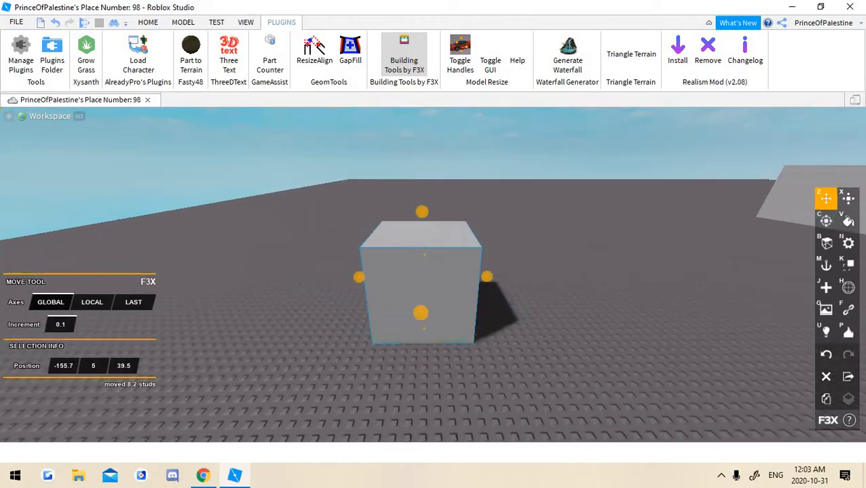
Rotate the selected cube 105 degrees about Z, 75 degrees about Y, and 120 degrees around a further axis
key("c")
left_click_drag(422, 170, 517, 297)
scroll(517, 297, "up", 3)
key("a")
right_click_drag(475, 292, 611, 291)
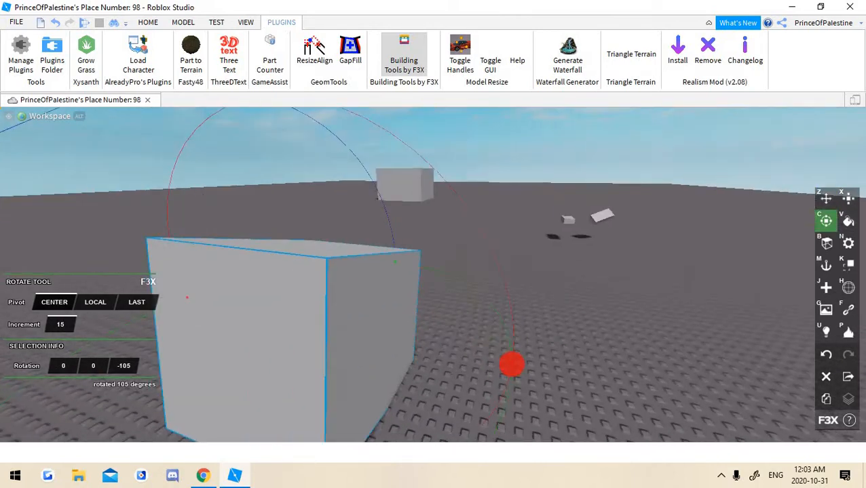
right_click_drag(434, 285, 502, 305)
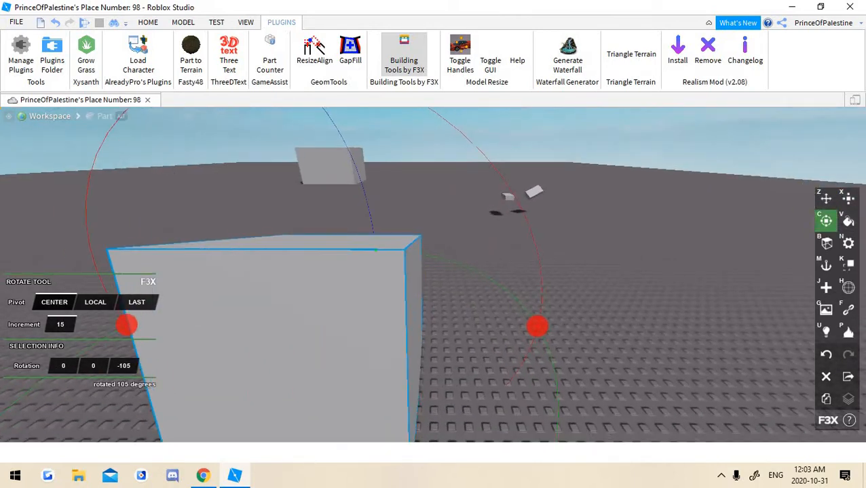
scroll(367, 305, "down", 3)
left_click_drag(325, 436, 200, 387)
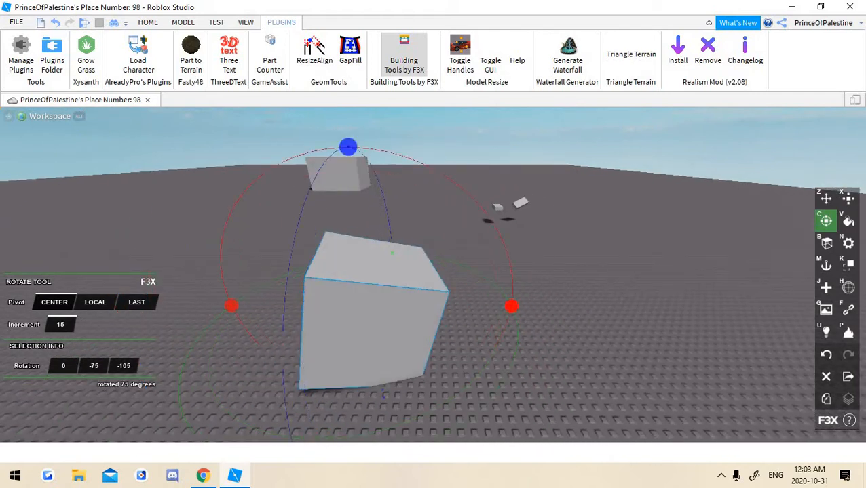
left_click_drag(511, 306, 275, 166)
Undo the cube's last three rotations
key("ctrl+z")
key("ctrl+z")
key("ctrl+z")
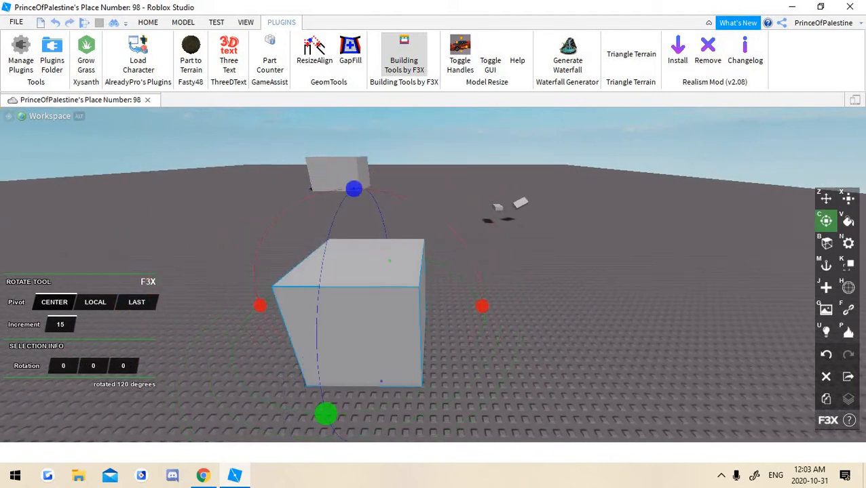
key("d")
right_click_drag(434, 285, 435, 313)
key("s")
key("s")
key("z")
key("c")
key("w")
key("d")
key("w")
right_click_drag(434, 275, 495, 309)
key("s")
Set the rotation pivot to Local and rotate the selected cube to -45 degrees about the Y axis
left_click(95, 303)
key("w")
key("w")
key("a")
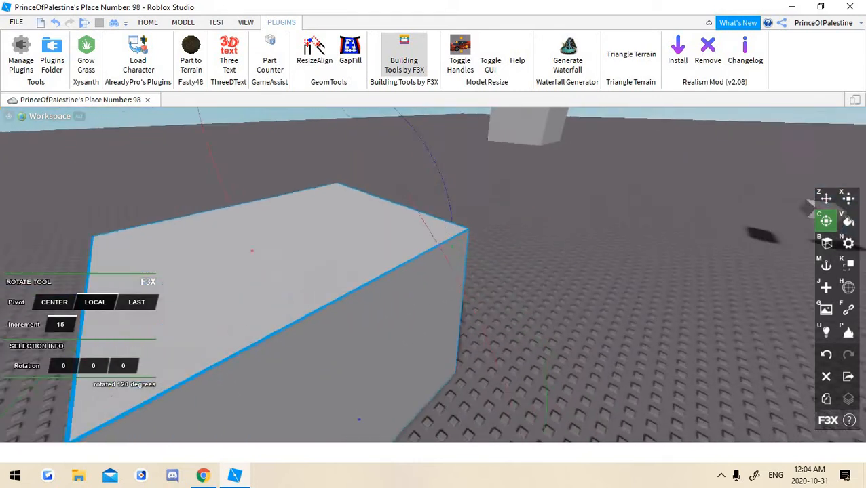
key("s")
key("d")
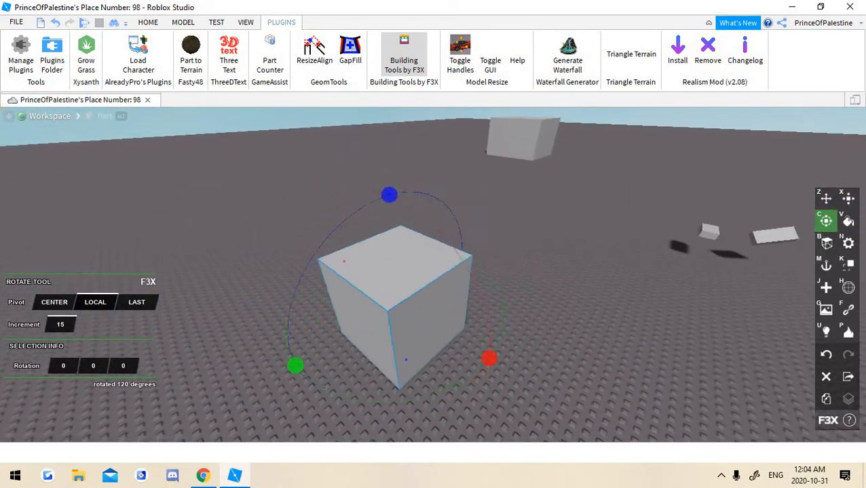
left_click_drag(294, 365, 258, 302)
scroll(433, 275, "up", 3)
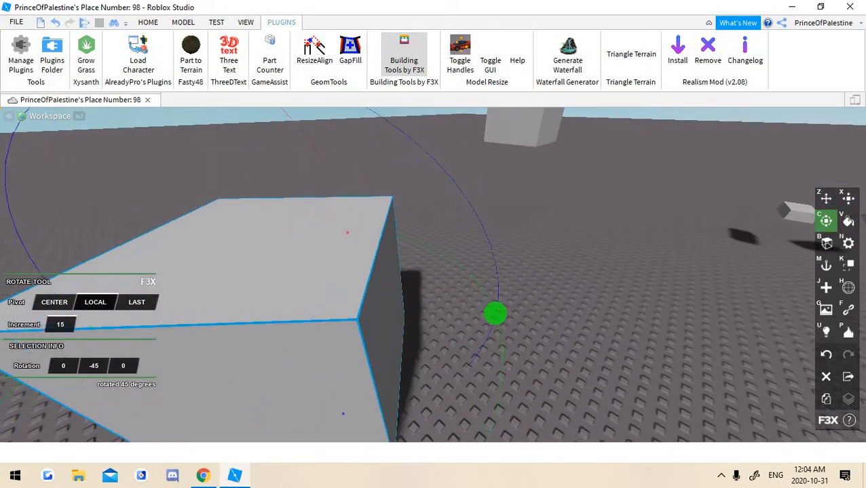
Rotate the cube further about its local Y axis to -60 degrees
scroll(433, 275, "down", 1)
left_click_drag(481, 305, 484, 336)
scroll(433, 275, "down", 5)
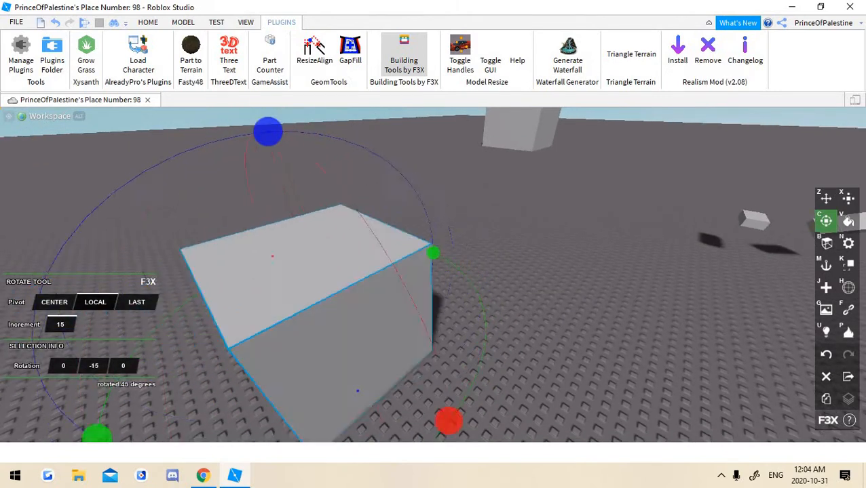
scroll(433, 275, "up", 5)
right_click_drag(434, 228, 465, 270)
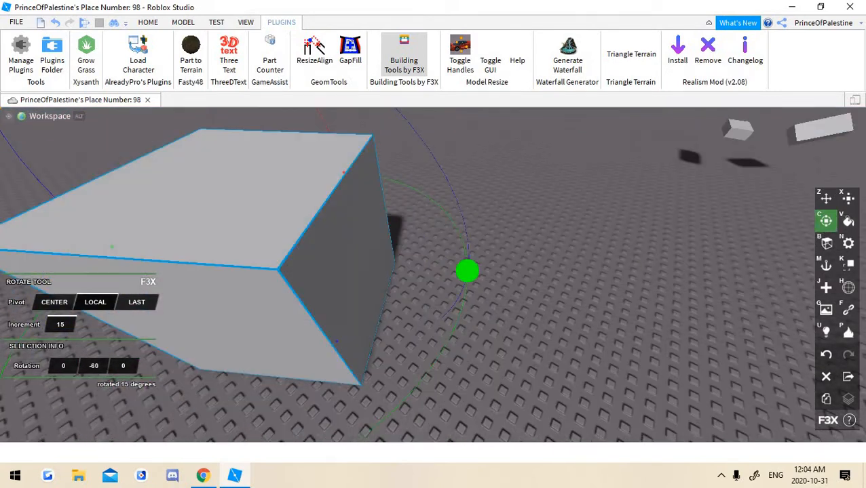
left_click_drag(465, 271, 441, 345)
right_click_drag(441, 344, 485, 305)
Switch the pivot to Center and back to Local, and rotate the cube to 0, -90, 75
left_click(55, 302)
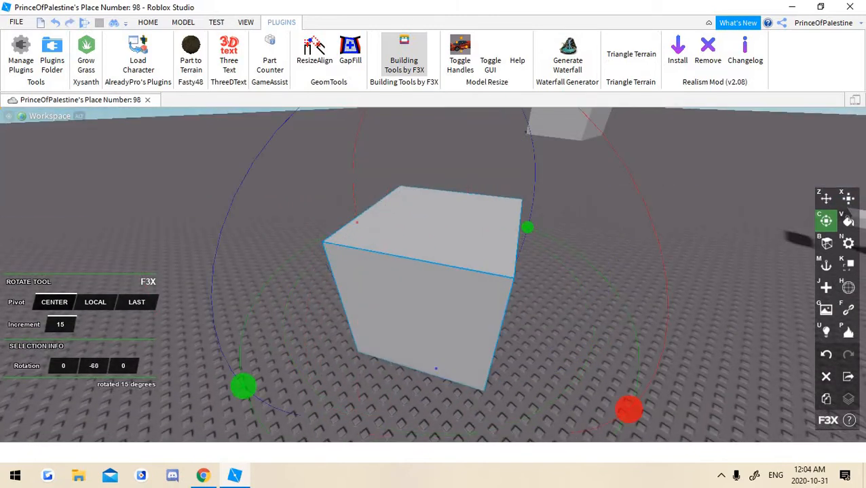
key("d")
left_click(95, 302)
left_click_drag(521, 308, 448, 420)
right_click_drag(447, 420, 471, 346)
left_click_drag(393, 207, 316, 292)
right_click_drag(316, 292, 379, 339)
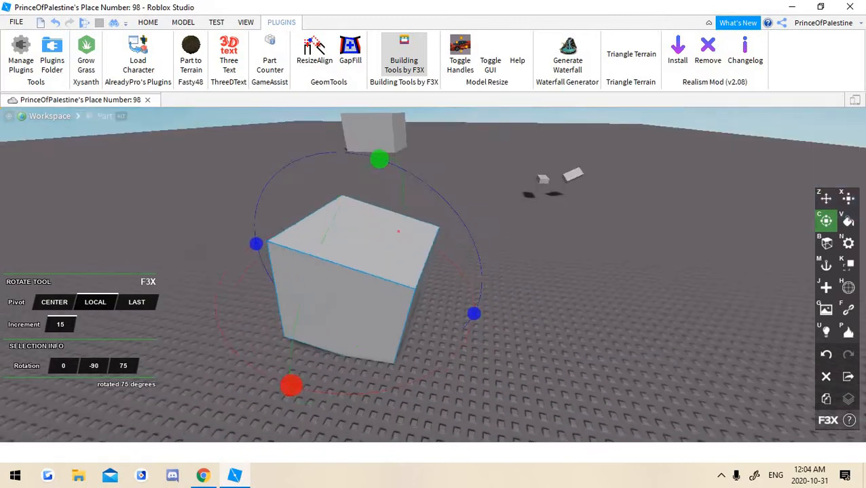
Rotate the tilted cube another 75 degrees around one of its local axes
key("a")
key("s")
left_click_drag(422, 400, 298, 262)
Undo all rotations made to the cube with the Local pivot
key("ctrl+z")
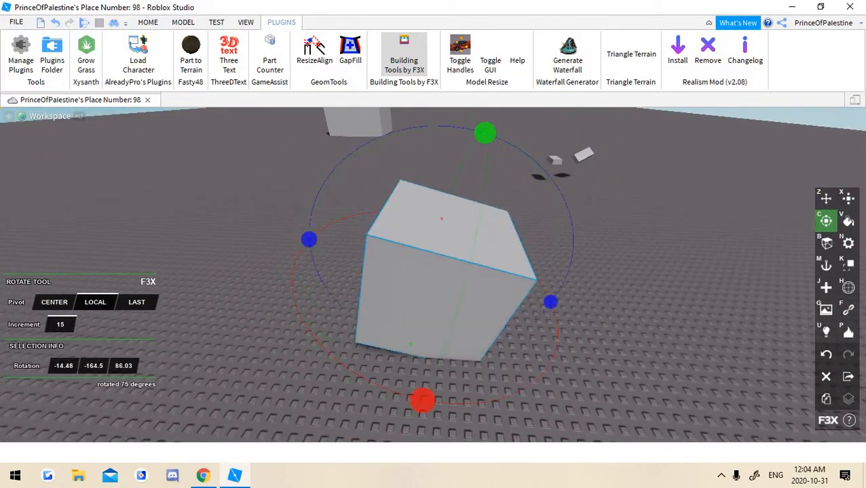
key("ctrl+z")
key("ctrl+z")
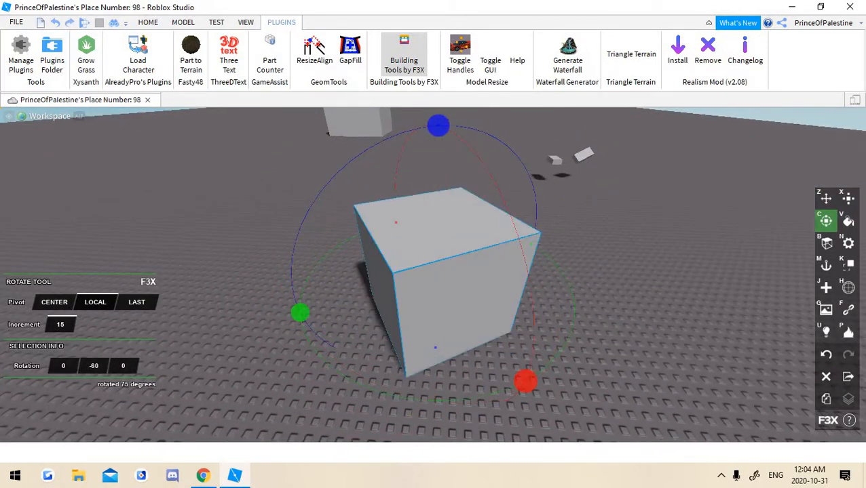
key("ctrl+z")
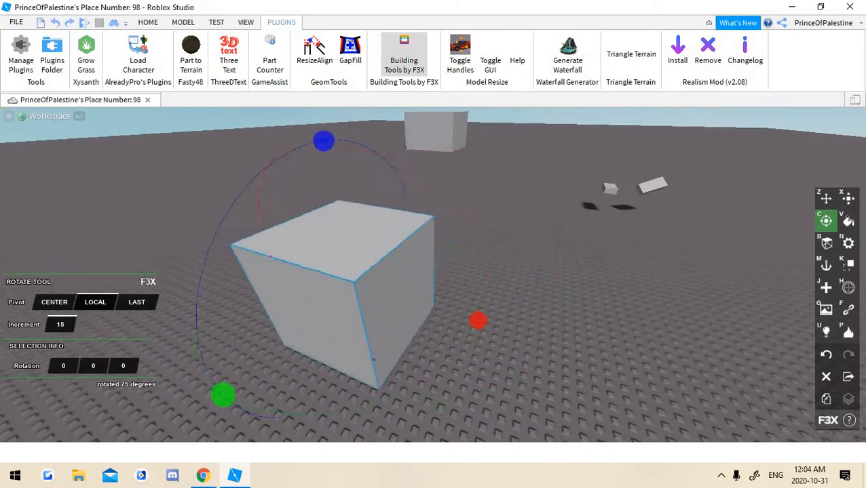
Clone the cube and move the copy about 16.1 studs away across the ground with the Move tool
key("d")
right_click_drag(421, 271, 299, 254)
key("d")
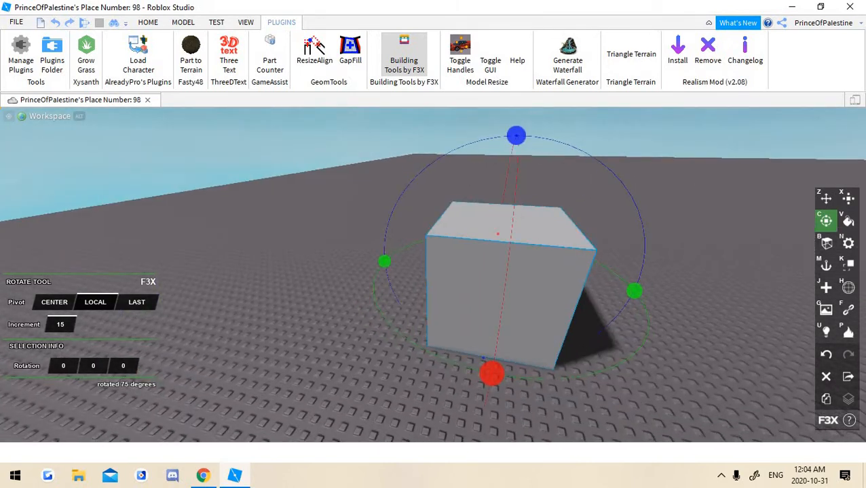
key("z")
left_click_drag(420, 266, 232, 252)
right_click_drag(232, 253, 292, 252)
key("a")
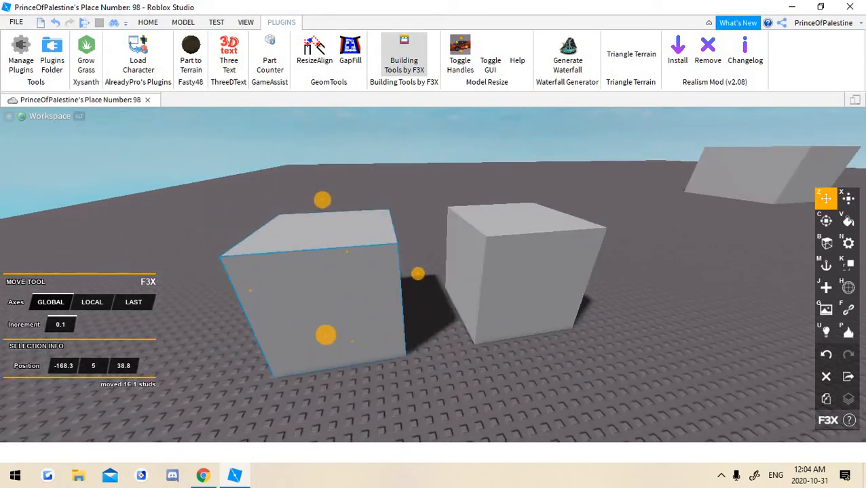
Clone the moved cube again and shift the new copy about 17.3 studs farther along the same line
key("shift+c")
left_click_drag(418, 274, 173, 292)
key("s")
key("a")
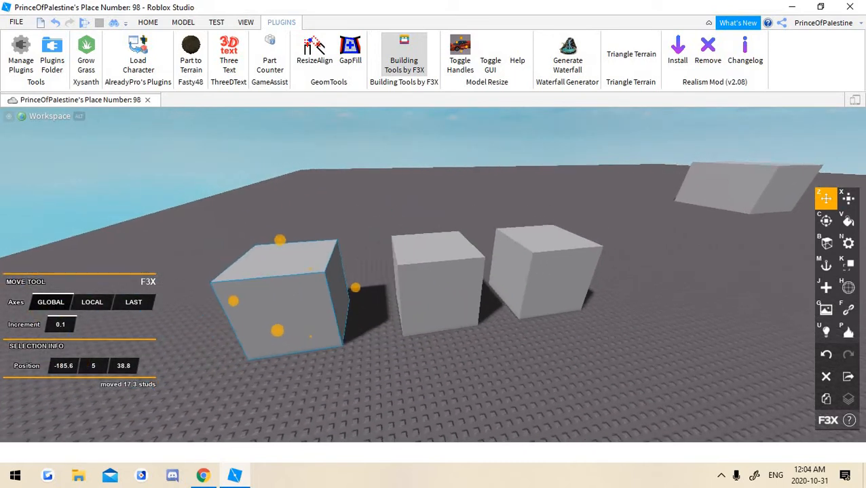
Rotate the newest cube with the Rotate tool to 0, -60, -30
key("c")
left_click_drag(384, 285, 299, 350)
key("a")
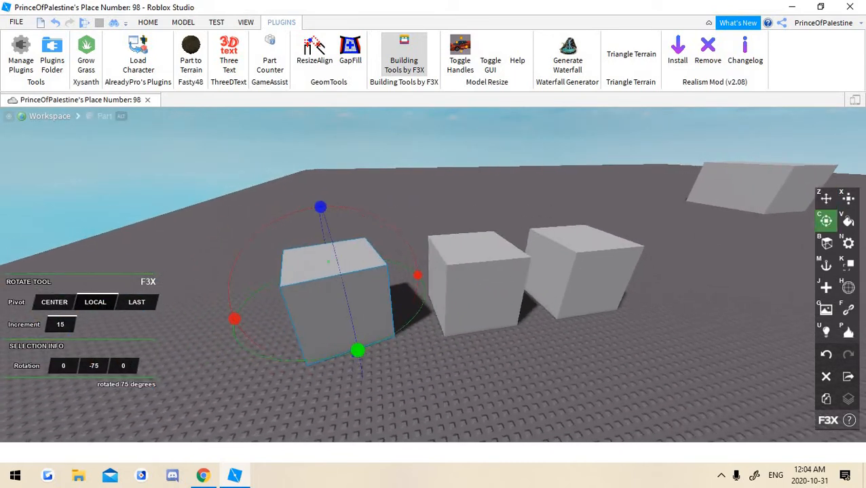
left_click_drag(358, 350, 386, 339)
left_click_drag(321, 207, 346, 231)
Select all three cubes and rotate them together around two of their local axes, the second time by 45 degrees
left_click(407, 217)
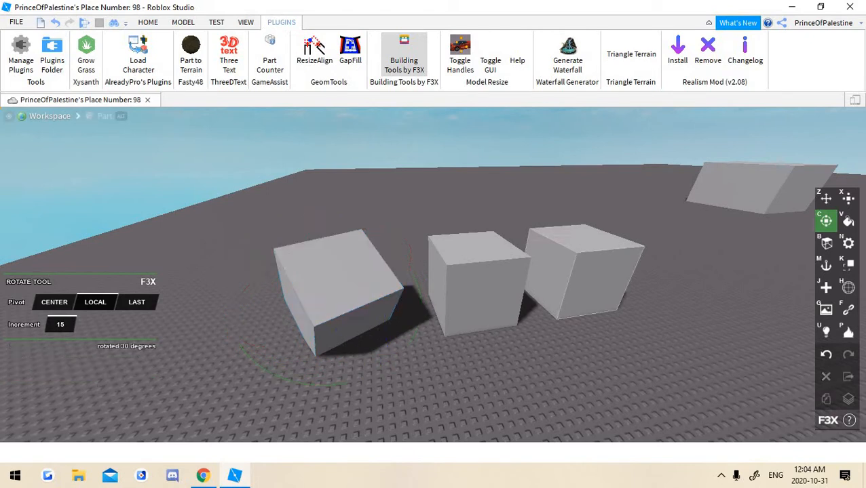
left_click(584, 272)
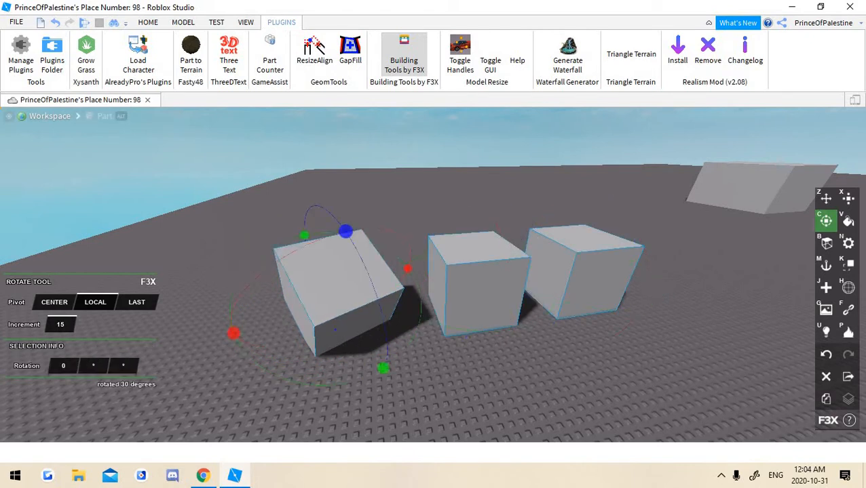
left_click_drag(383, 369, 246, 268)
left_click_drag(346, 231, 413, 276)
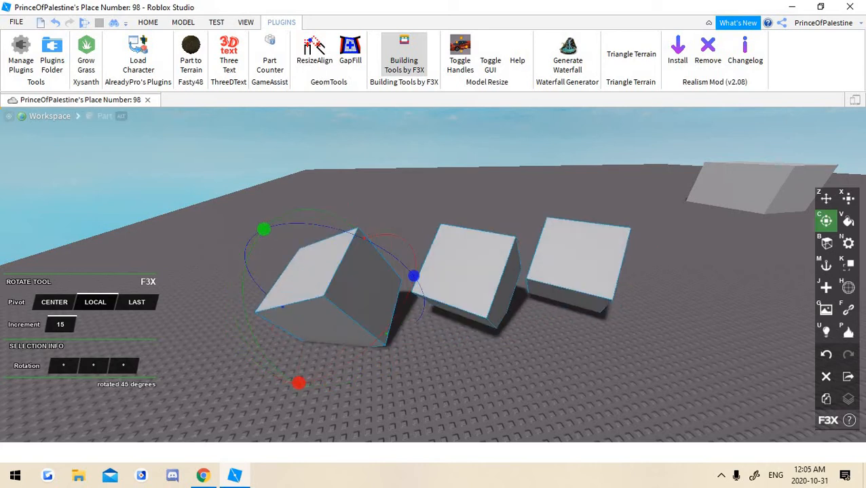
Undo the two rotations applied to the three cubes
key("ctrl+z")
key("ctrl+z")
key("w")
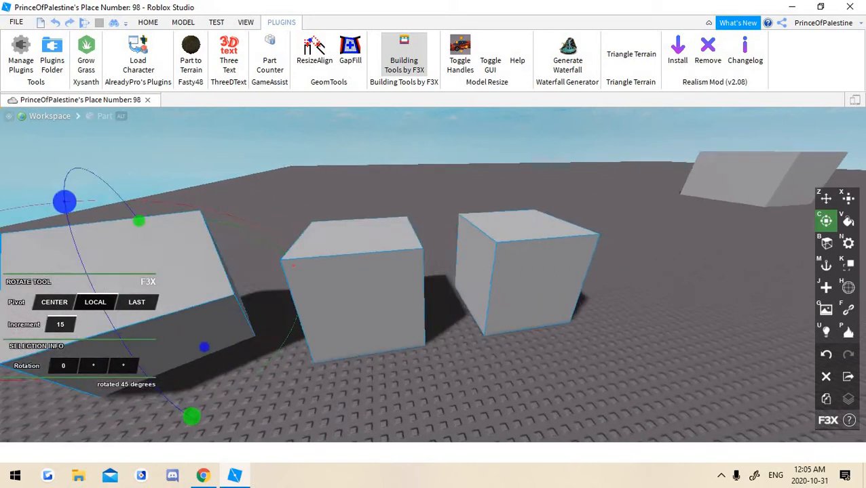
right_click_drag(413, 277, 380, 264)
key("s")
Clear the selection and reselect the three cubes one after another, starting with the tilted cube and ending with the original cube
left_click(352, 183)
left_click(278, 272)
left_click(434, 305)
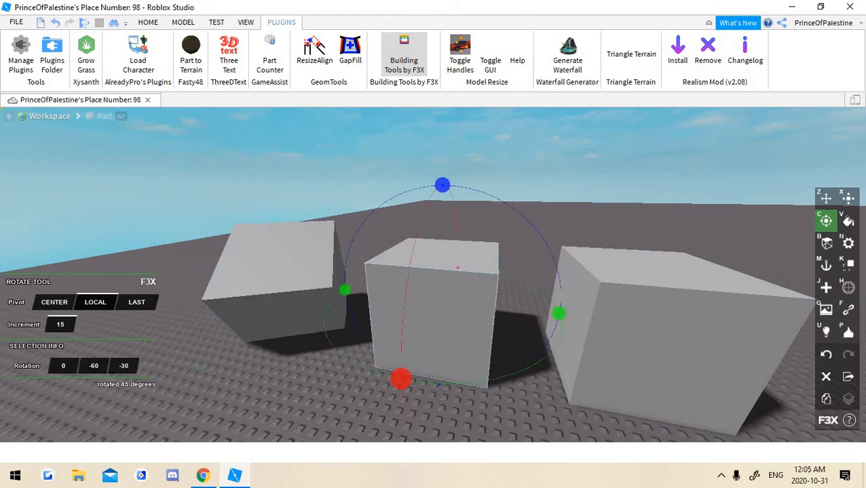
left_click(285, 272)
left_click(434, 305, "shift")
left_click(624, 318, "shift")
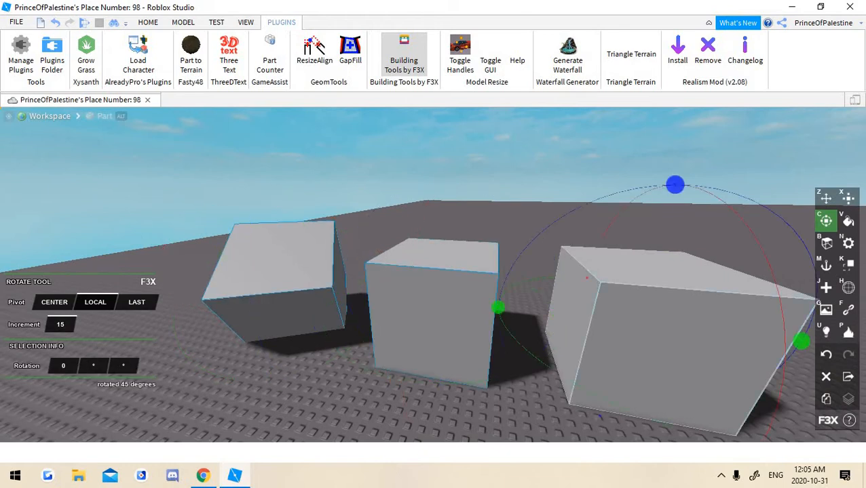
Rotate the three selected cubes 105 degrees around their local axes and undo that rotation
right_click_drag(603, 316, 638, 322)
key("d")
left_click_drag(596, 287, 486, 371)
key("ctrl+z")
key("s")
Set the pivot to Last and rotate the three cubes around the last-selected one by 120 degrees and by 30 degrees about another axis
left_click(137, 302)
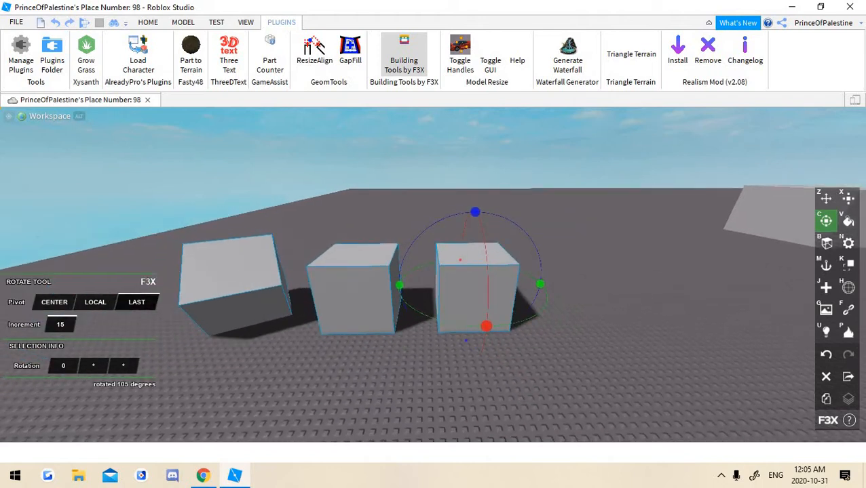
key("w")
left_click_drag(558, 286, 529, 269)
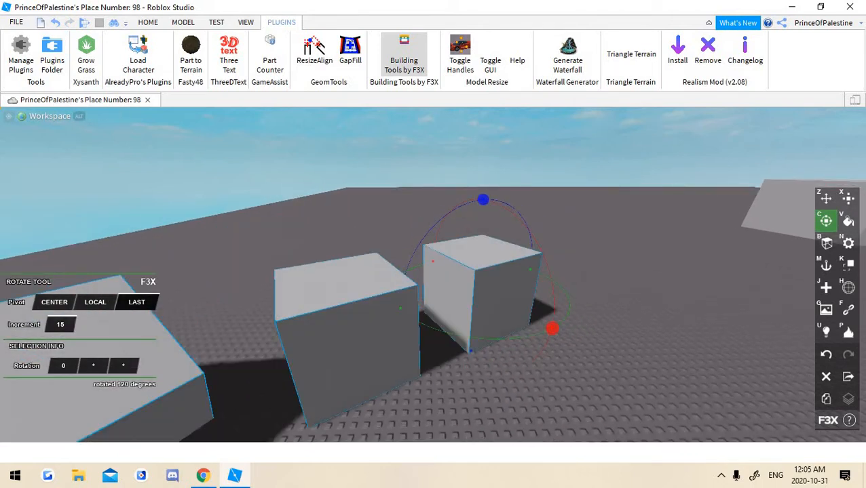
left_click_drag(483, 200, 386, 233)
key("s")
key("d")
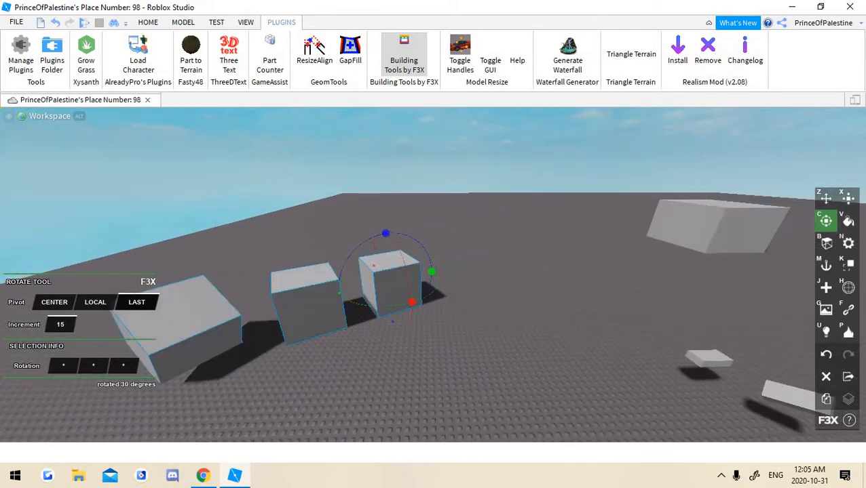
Undo the group rotations and the tilt of the end cube so all three cubes stand straight
key("ctrl+z")
key("ctrl+z")
key("ctrl+z")
key("ctrl+z")
key("ctrl+z")
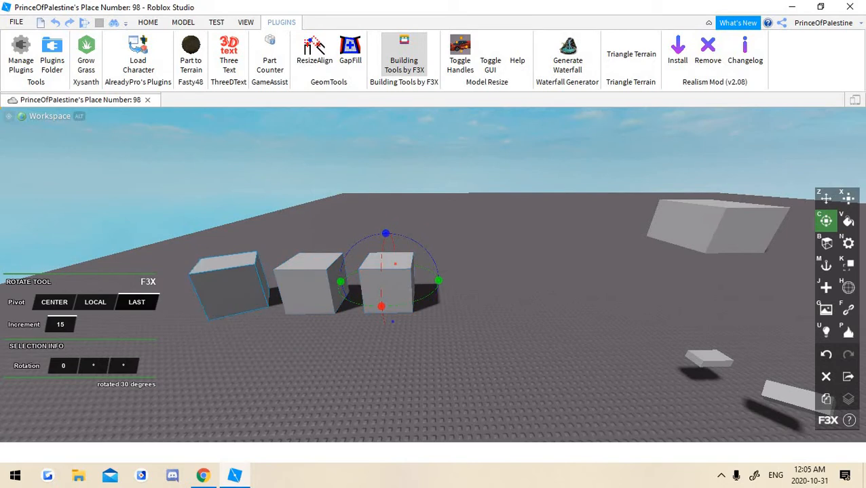
key("ctrl+z")
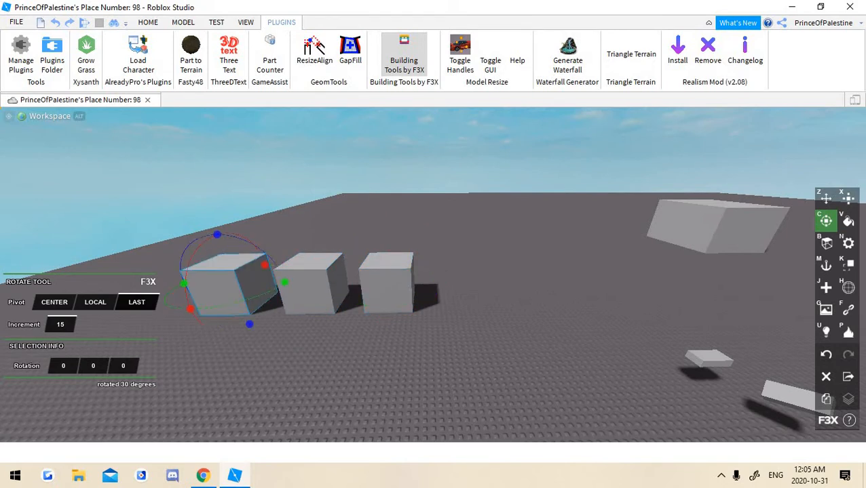
key("a")
key("w")
key("ctrl+z")
Select the cube at the near end of the row and set the rotation increment to 5 degrees
key("w")
key("a")
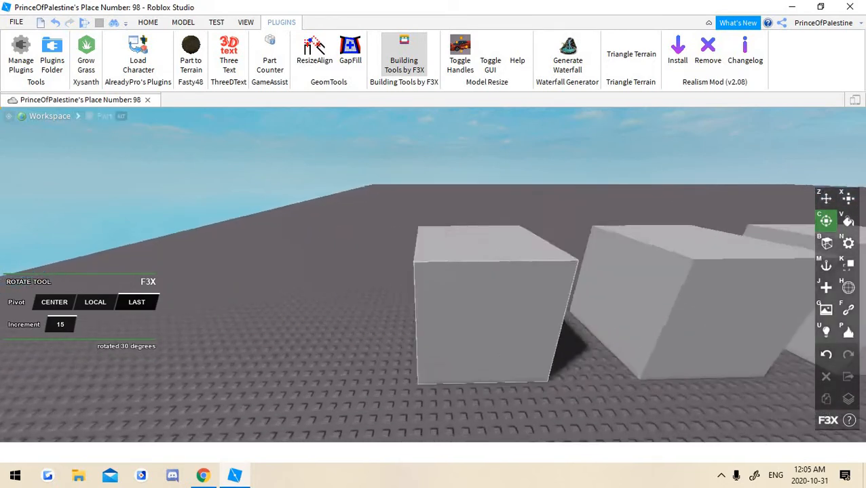
key("s")
key("w")
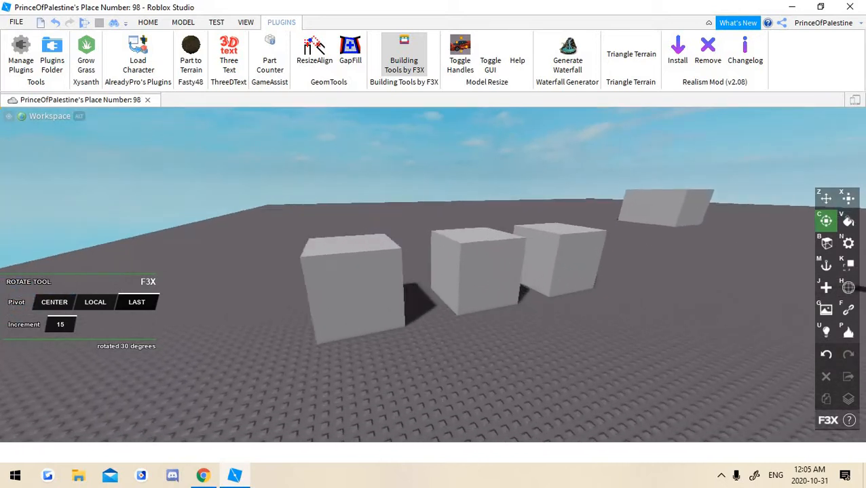
key("a")
key("w")
left_click(363, 299)
key("a")
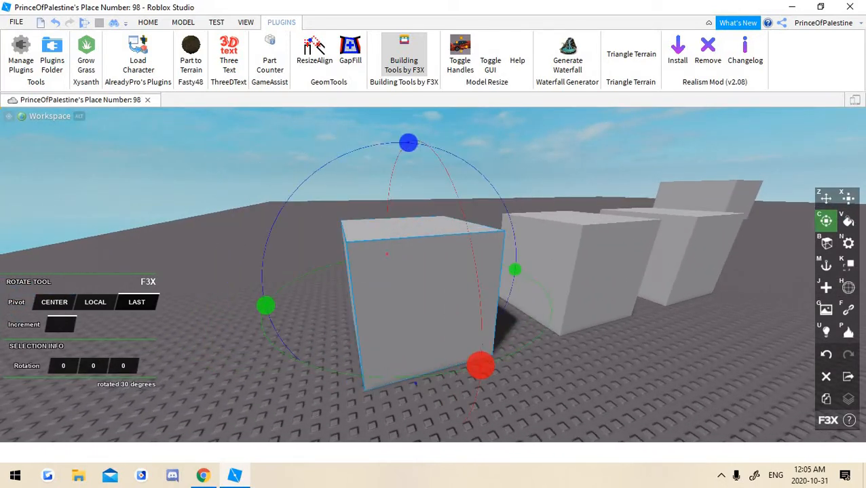
key("w")
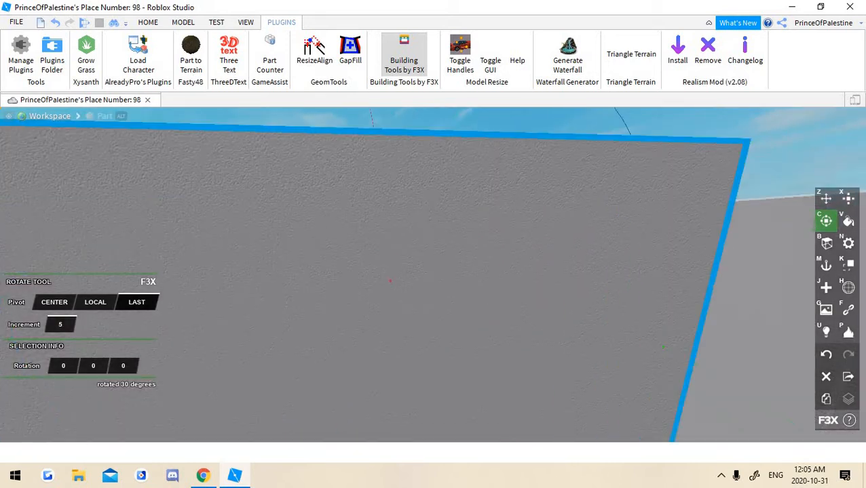
key("s")
Rotate the cube to -15 degrees about Y, set the increment to 1 degree, and rotate it on to -21 degrees
left_click_drag(532, 263, 552, 288)
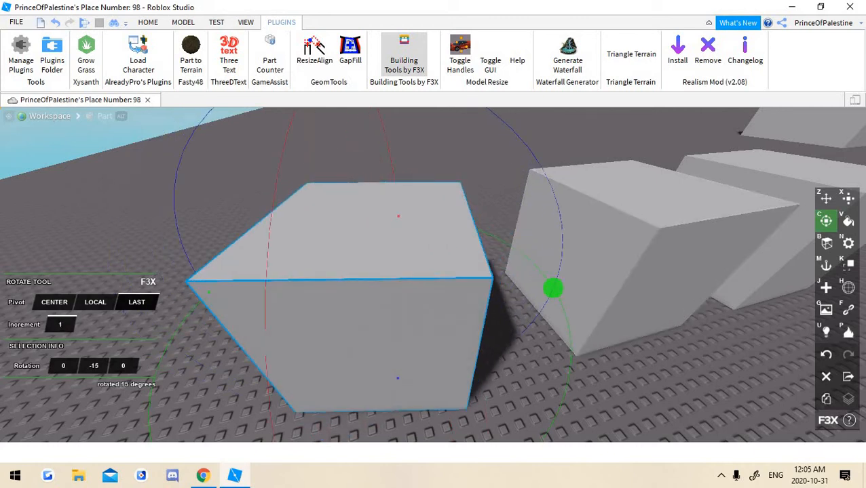
key("w")
left_click_drag(604, 294, 619, 313)
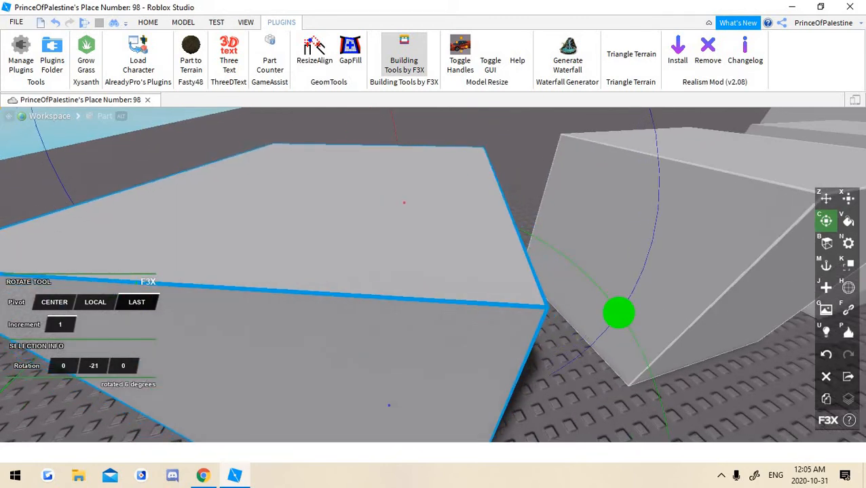
Set the rotation increment to 15 degrees and rotate the near-end cube to -6 degrees about Y
key("s")
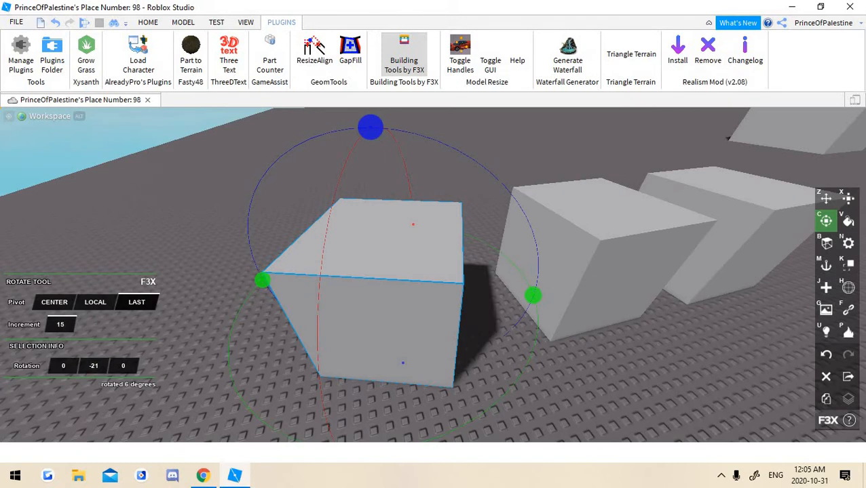
key("s")
left_click_drag(513, 291, 504, 274)
key("s")
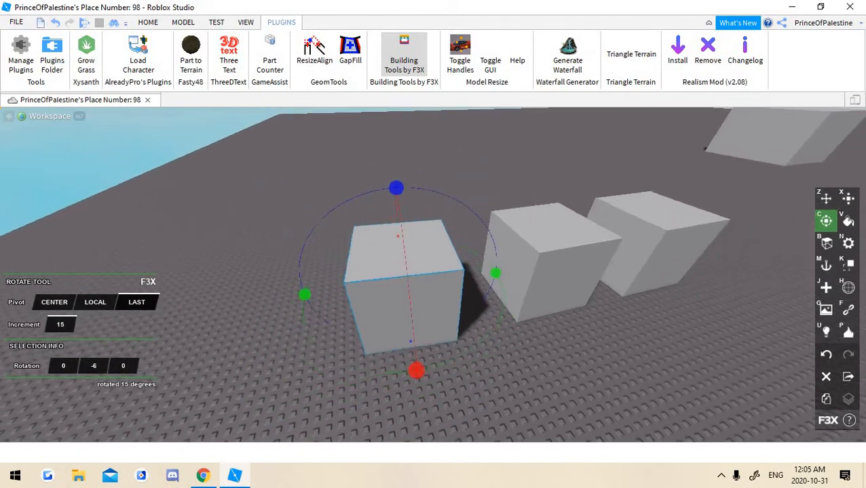
Set the rotation increment to 5 degrees, rotate the cube by 5 degrees about Y, and deselect it
left_click(60, 325)
scroll(645, 320, "up", 1)
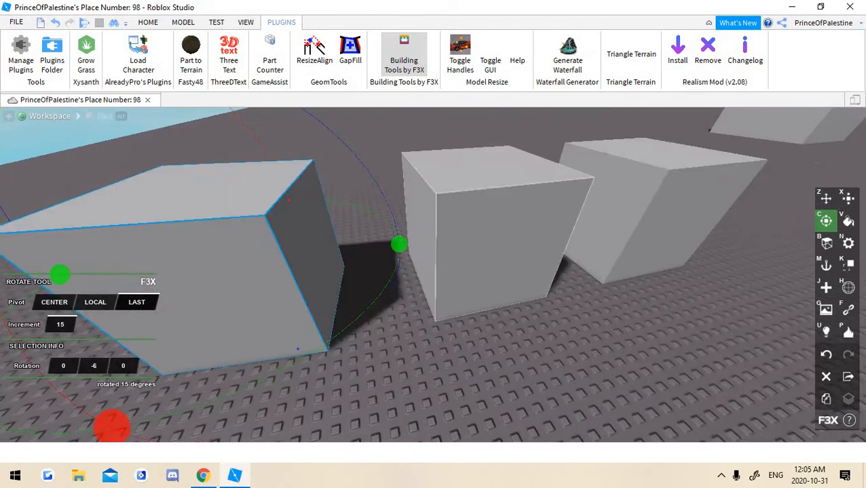
key("s")
key("a")
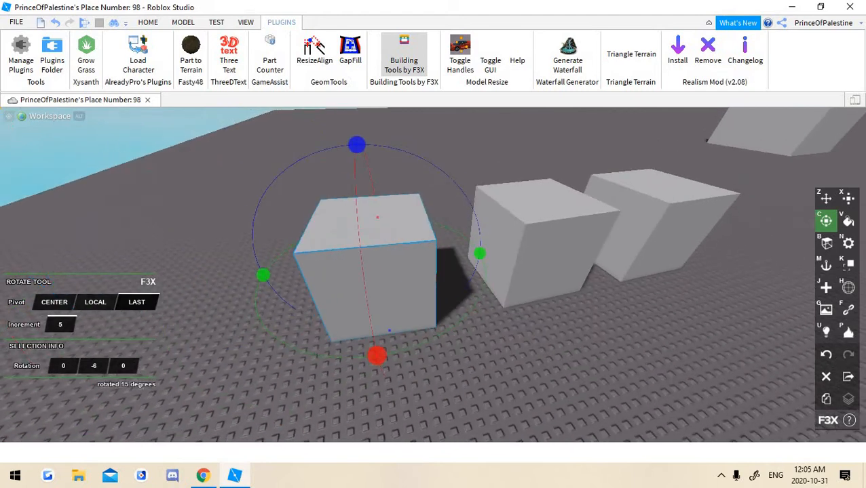
left_click_drag(480, 253, 500, 238)
key("w")
key("a")
right_click_drag(500, 239, 421, 232)
key("s")
left_click(500, 240)
Switch to the Paint tool with the row of cubes in view
key("d")
key("w")
key("s")
key("w")
key("d")
key("w")
key("w")
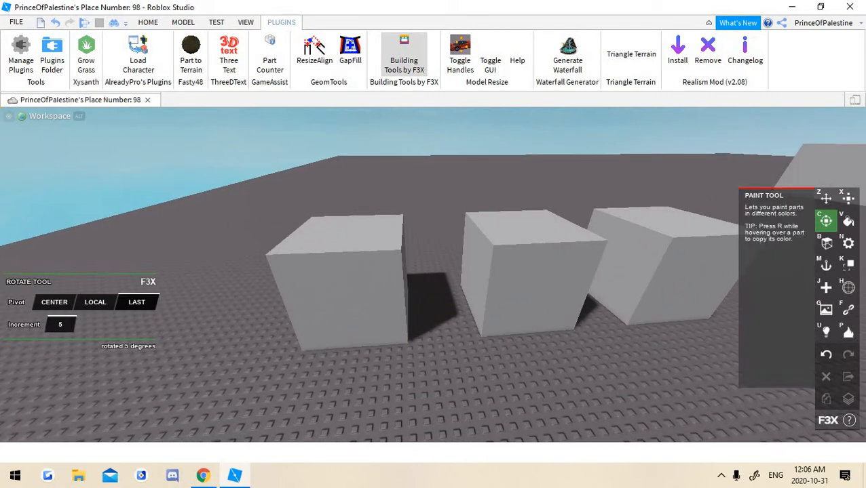
left_click(848, 221)
key("s")
key("a")
mouse_move(380, 285)
right_mouse_down()
mouse_move(420, 272)
mouse_move(373, 281)
right_mouse_up()
key("w")
key("s")
key("d")
key("w")
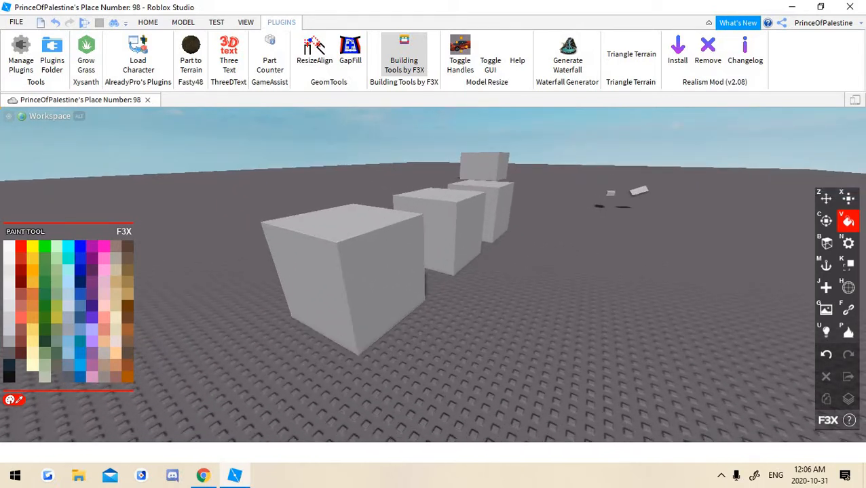
Select the cube at the near end of the row and paint it Really red
left_click(356, 278)
key("s")
right_click_drag(356, 278, 298, 268)
key("d")
key("w")
key("w")
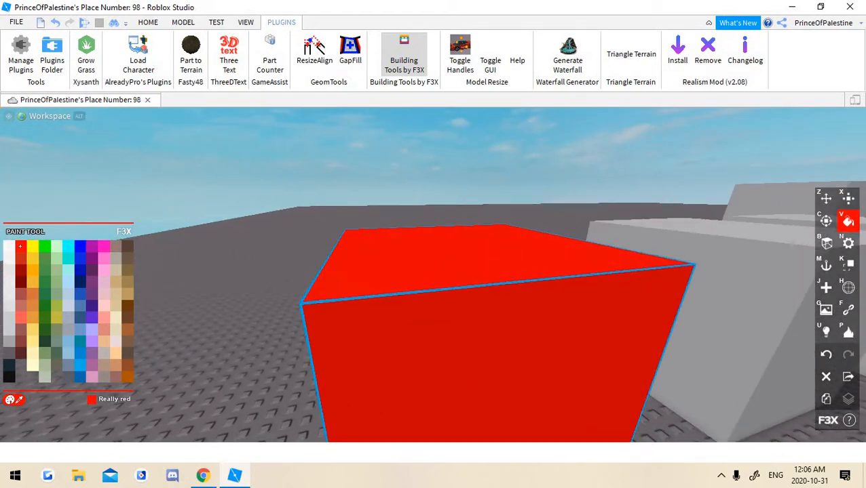
Try darker red swatches on the cube, including Crimson and Burgundy
key("s")
key("w")
right_click_drag(299, 268, 304, 291)
key("w")
left_click(20, 281)
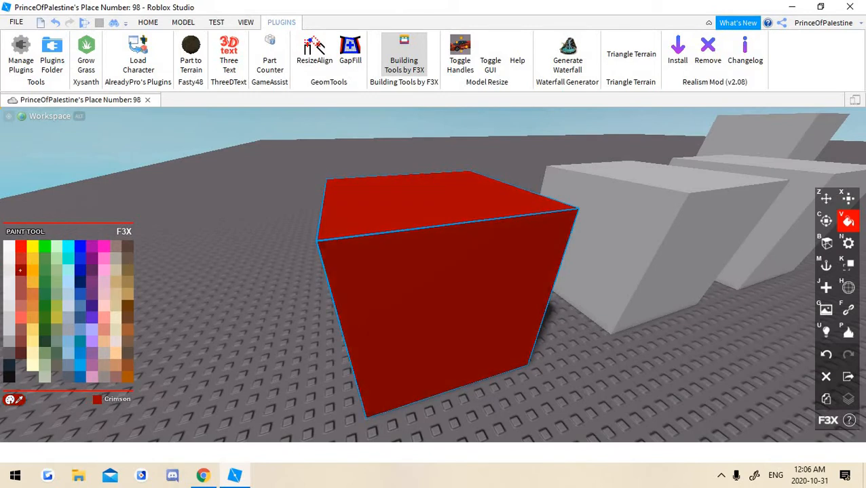
left_click(20, 293)
left_click(21, 306)
left_click(19, 329)
left_click(20, 339)
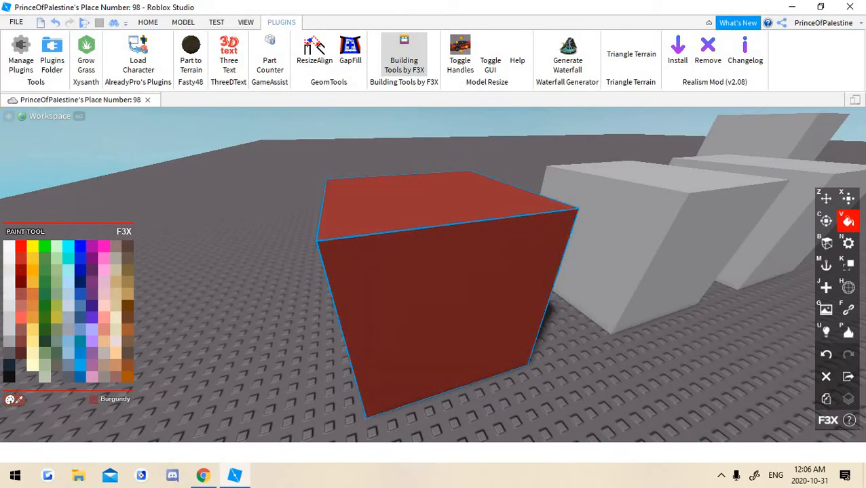
Paint the cube Really red again from the red swatches
left_click(20, 246)
scroll(352, 272, "up", 3)
right_click_drag(353, 271, 373, 306)
scroll(373, 305, "down", 3)
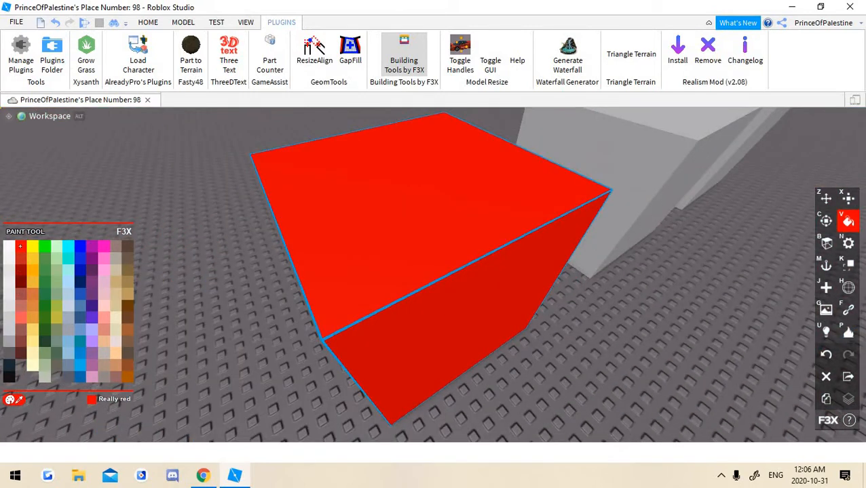
Try a custom colour with hue 515, saturation 51% and brightness 92%, accept it, and switch to the Move tool and back to Paint
left_click(10, 401)
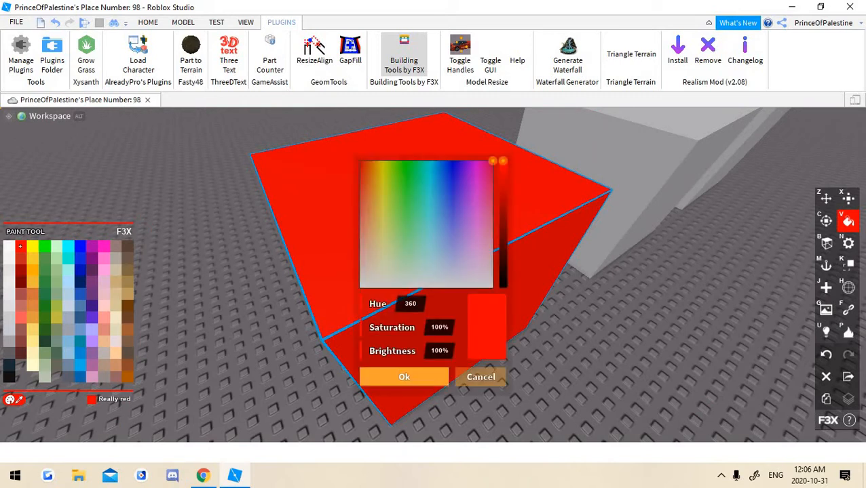
right_click_drag(556, 258, 488, 227)
mouse_move(502, 164)
left_mouse_down()
mouse_move(502, 261)
mouse_move(502, 171)
left_mouse_up()
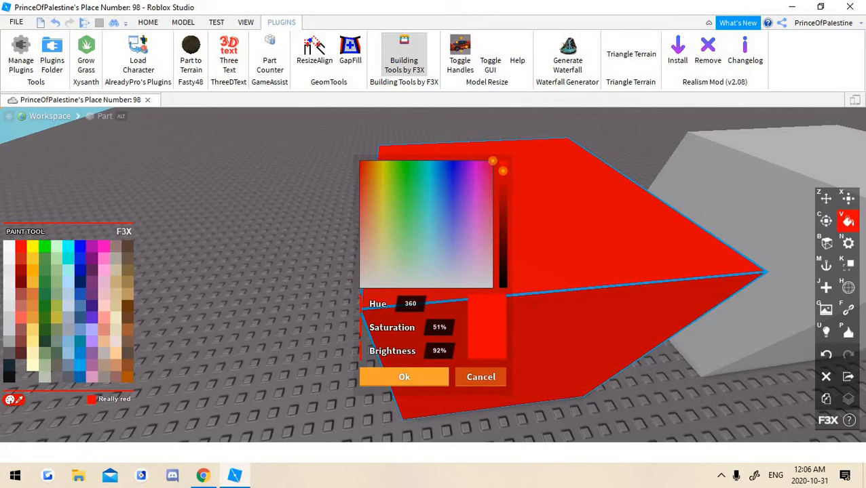
scroll(543, 258, "up", 4)
scroll(542, 258, "down", 8)
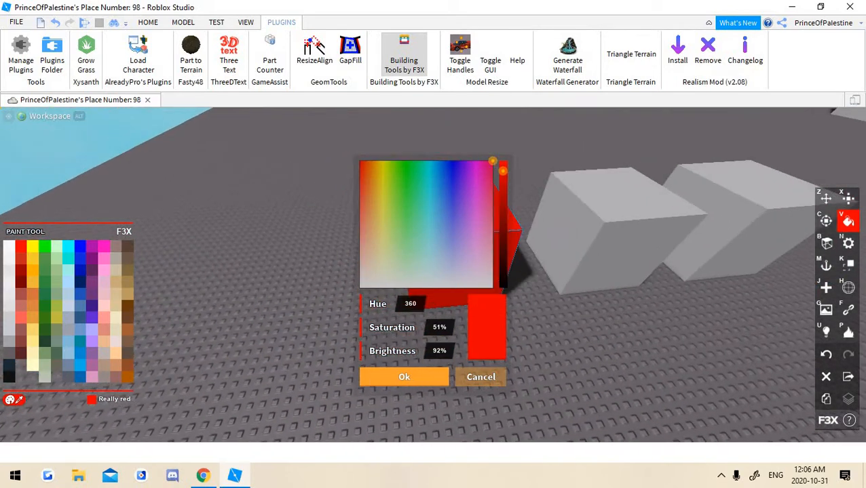
scroll(403, 377, "up", 4)
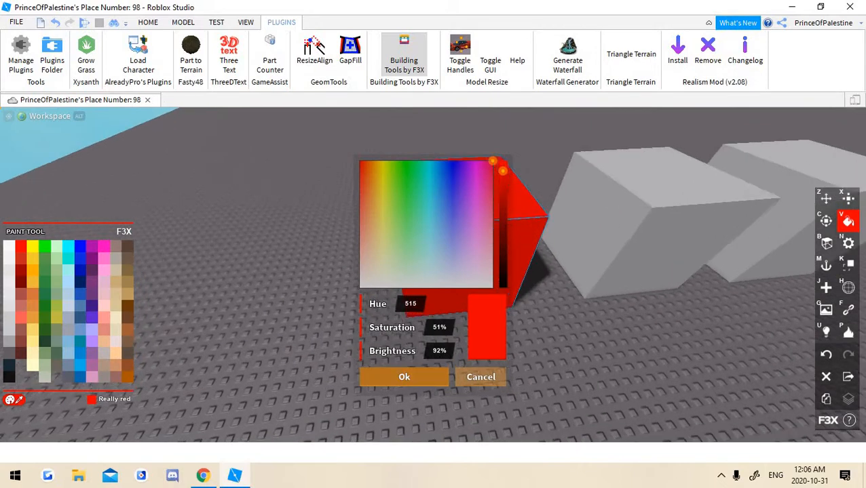
left_click(404, 378)
key("z")
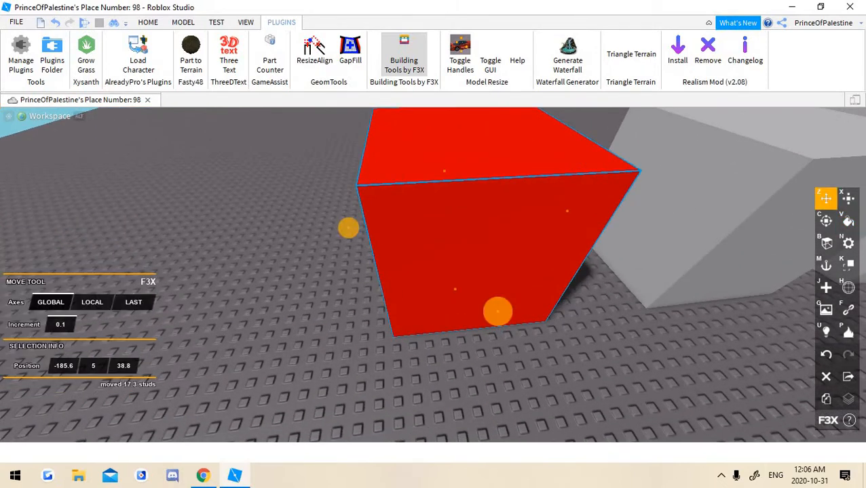
key("v")
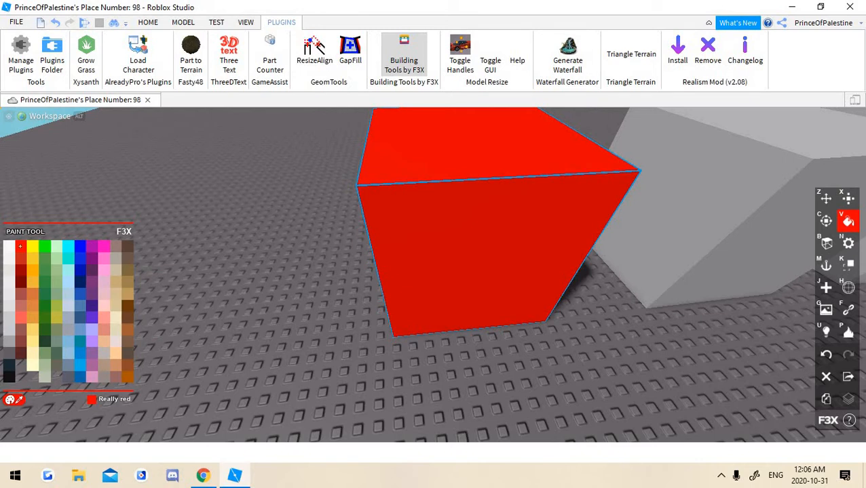
Reopen the custom colour picker, reposition it, lower the brightness to 24%, and accept the colour
left_click(9, 400)
right_click_drag(556, 305, 529, 278)
left_click_drag(392, 327, 325, 355)
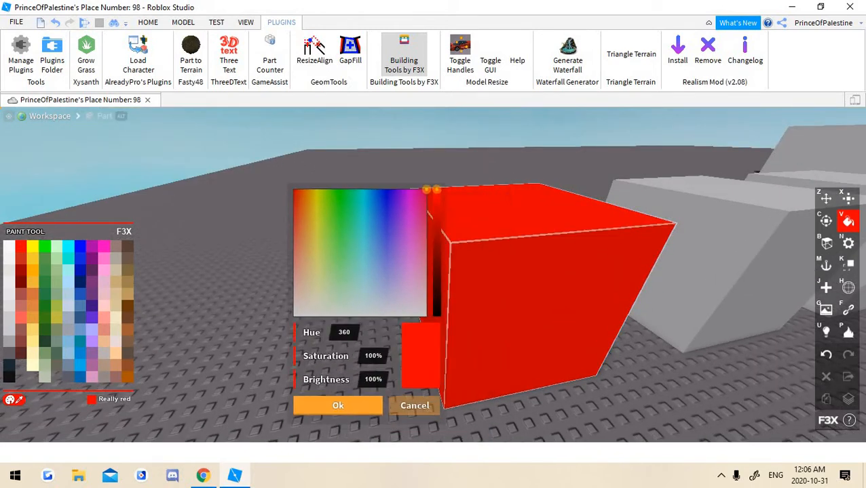
left_click_drag(435, 190, 436, 302)
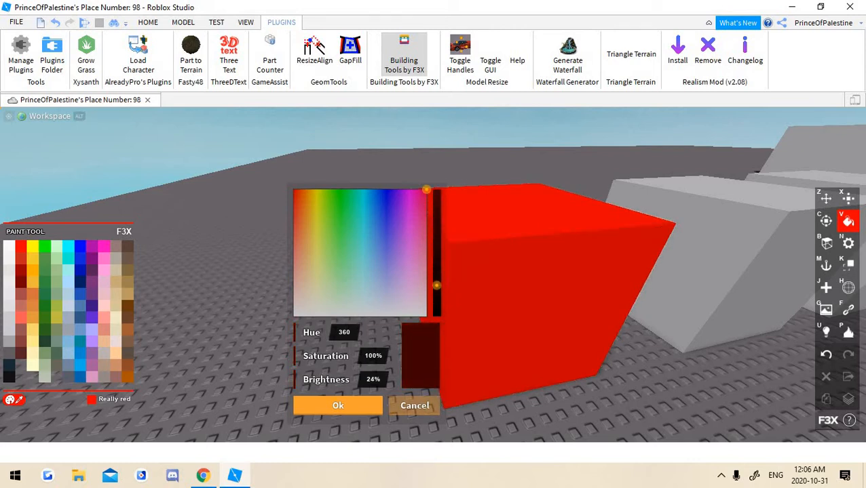
left_click(338, 406)
key("a")
Choose the Maroon swatch and select the near-end cube to paint it
left_click(21, 282)
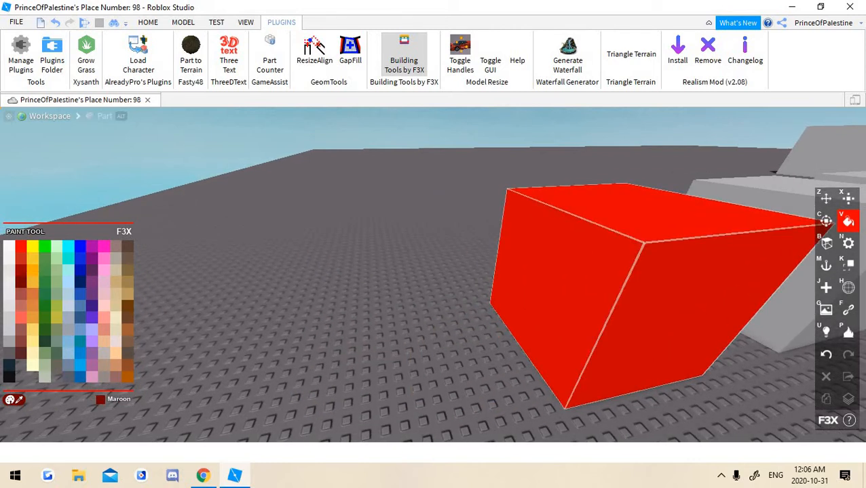
left_click(576, 292)
key("d")
Mix a custom blue (40, 76, 140) in the colour picker and apply it to the cube
left_click(11, 400)
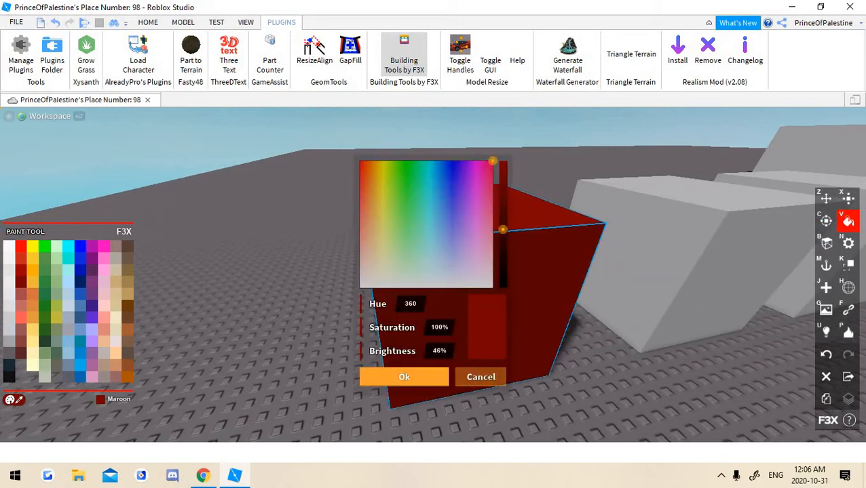
mouse_move(502, 223)
left_mouse_down()
mouse_move(502, 190)
mouse_move(502, 262)
mouse_move(502, 217)
left_mouse_up()
left_click_drag(475, 308, 460, 323)
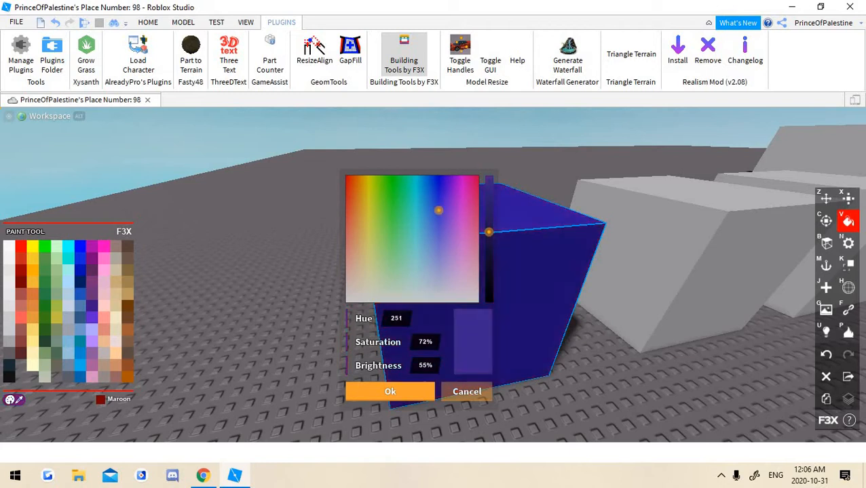
mouse_move(438, 211)
left_mouse_down()
mouse_move(394, 241)
mouse_move(427, 212)
left_mouse_up()
left_click(390, 391)
key("s")
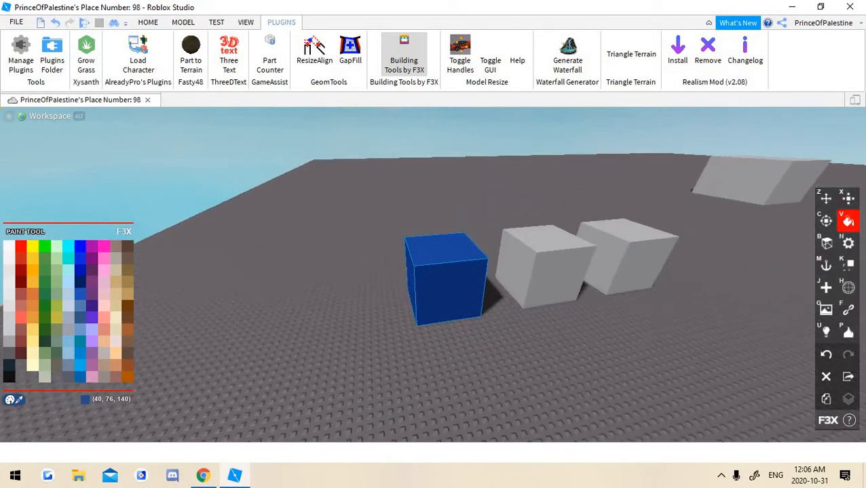
key("a")
right_click_drag(434, 272, 515, 271)
key("w")
key("s")
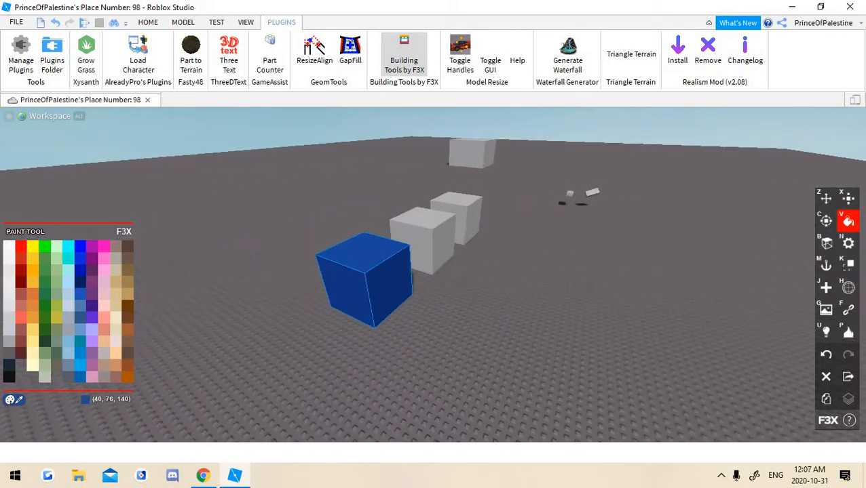
key("d")
mouse_move(434, 272)
right_mouse_down()
mouse_move(380, 262)
mouse_move(376, 248)
mouse_move(390, 236)
mouse_move(373, 234)
mouse_move(400, 245)
mouse_move(383, 247)
mouse_move(394, 259)
mouse_move(407, 256)
right_mouse_up()
key("w")
key("s")
key("w")
key("a")
key("d")
key("w")
Move the blue cube freely with the Move tool to a position of about -187.1, 5, 39.7, and deselect it
key("z")
key("s")
key("w")
key("s")
left_click_drag(428, 258, 415, 263)
right_click_drag(415, 263, 424, 278)
key("w")
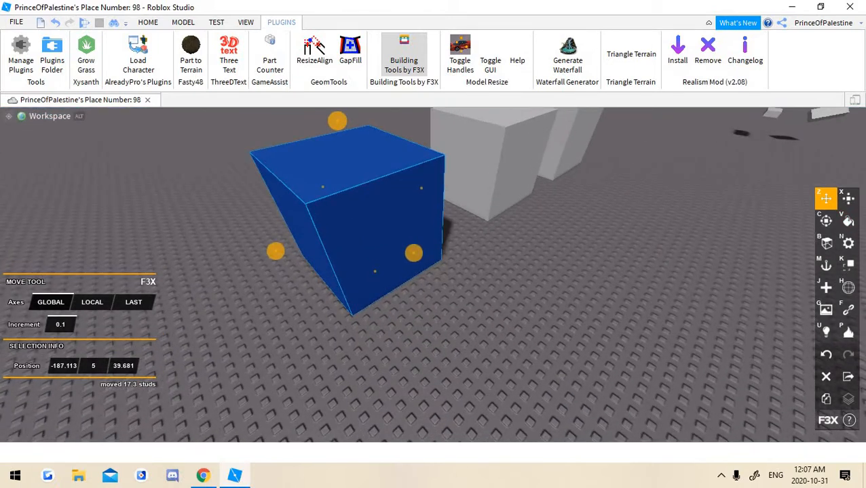
key("s")
left_click(475, 271)
right_click_drag(475, 272, 447, 244)
Switch to the Surface tool and select the blue cube
left_click(825, 242)
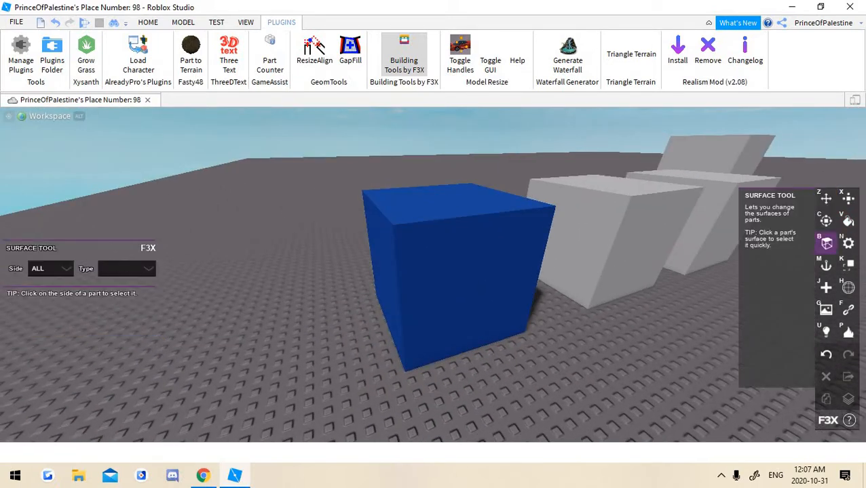
key("s")
key("d")
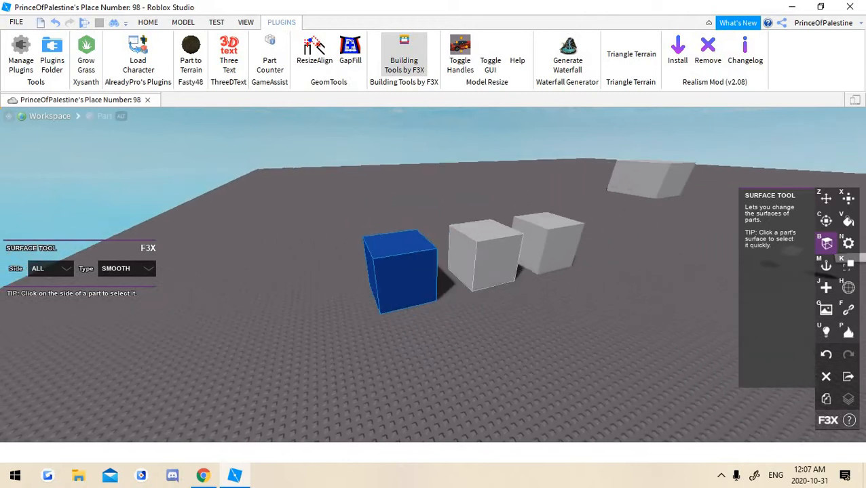
key("w")
left_click(451, 284)
key("a")
left_click(450, 282)
key("w")
right_click_drag(450, 282, 482, 272)
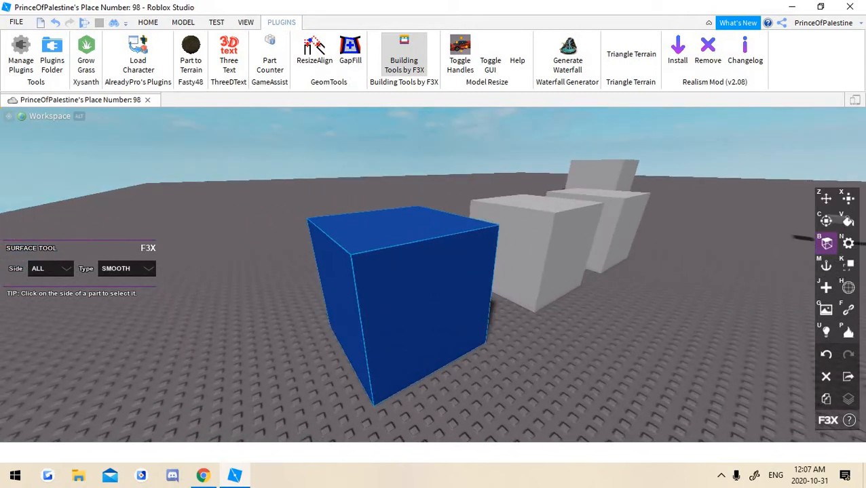
Choose the Top side of the blue cube and set its surface type to Glue
left_click(50, 268)
left_click(50, 269)
left_click(127, 269)
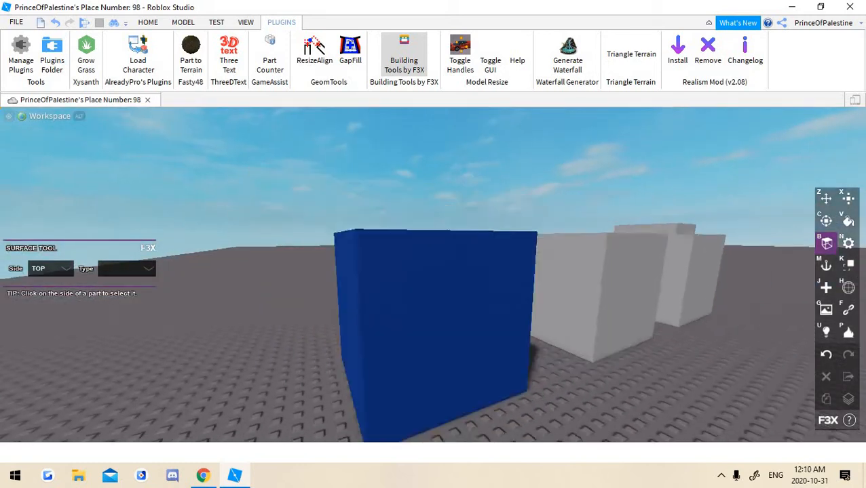
key("w")
right_click_drag(450, 281, 450, 326)
key("s")
left_click(127, 269)
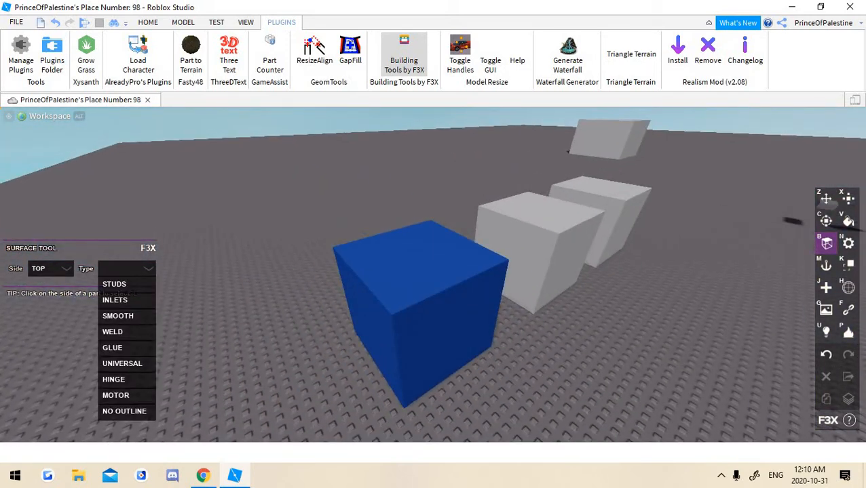
right_click_drag(421, 271, 436, 303)
key("w")
left_click(126, 348)
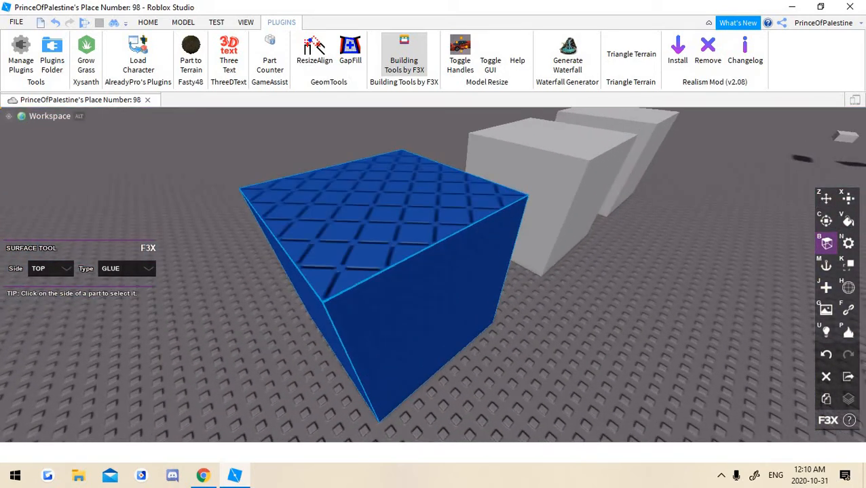
Change the blue cube's top surface type to Smooth and finally to Studs
key("a")
left_click(127, 268)
left_click(117, 315)
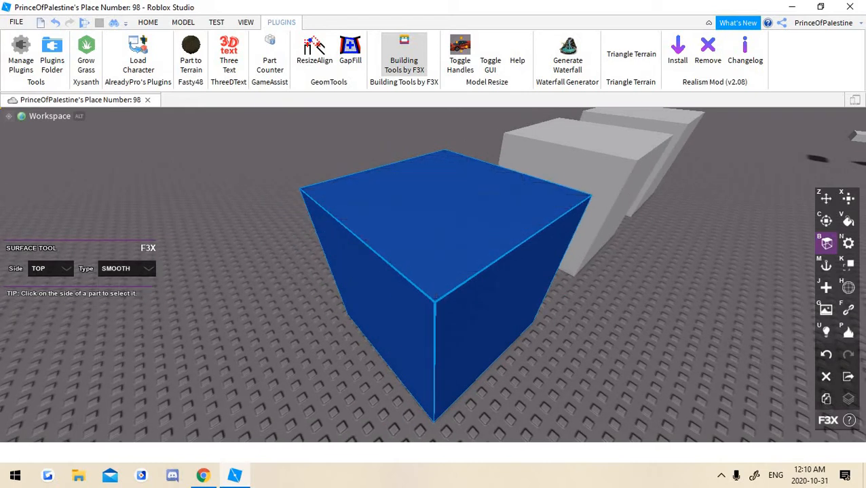
left_click(127, 268)
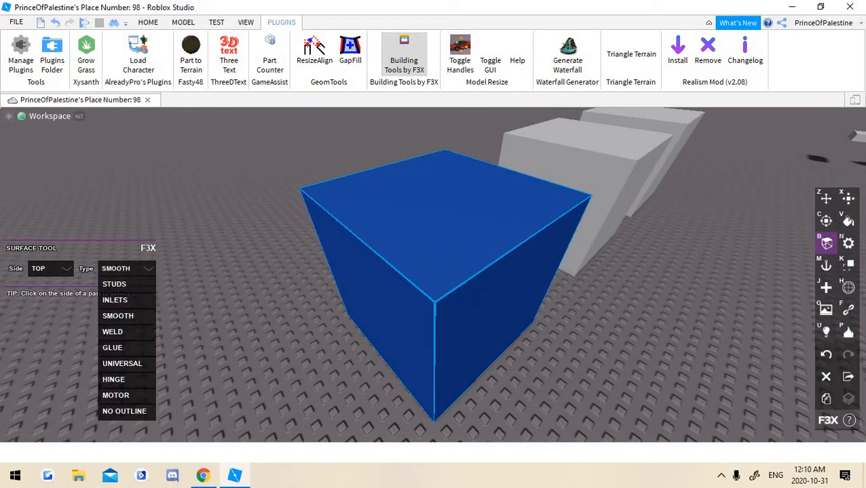
left_click(114, 284)
Select the neighbouring grey cube, open the Material tool's list of materials, and return to the Surface tool
key("z")
left_click(585, 168)
key("n")
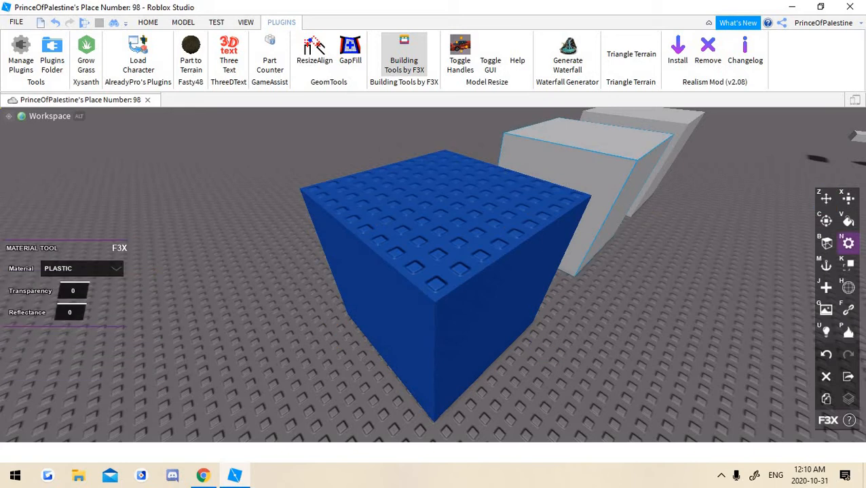
left_click(82, 269)
key("v")
key("b")
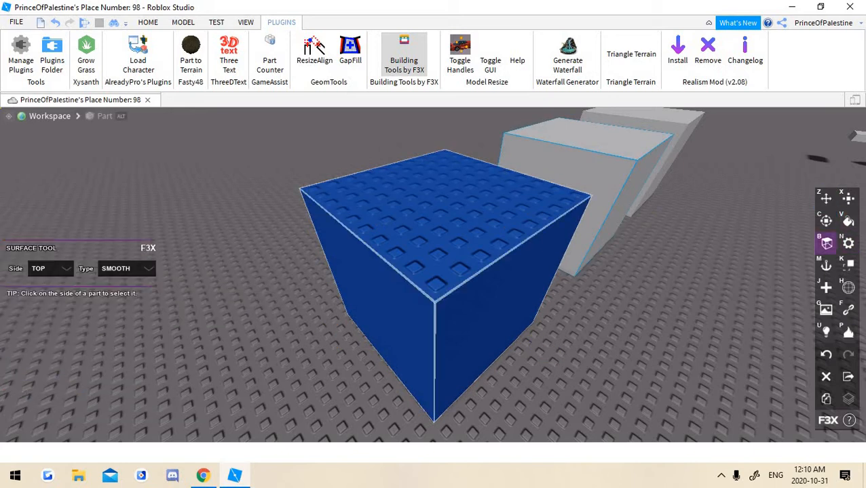
Select the blue cube and set its top surface type to Smooth
left_click(434, 234)
left_click(127, 269)
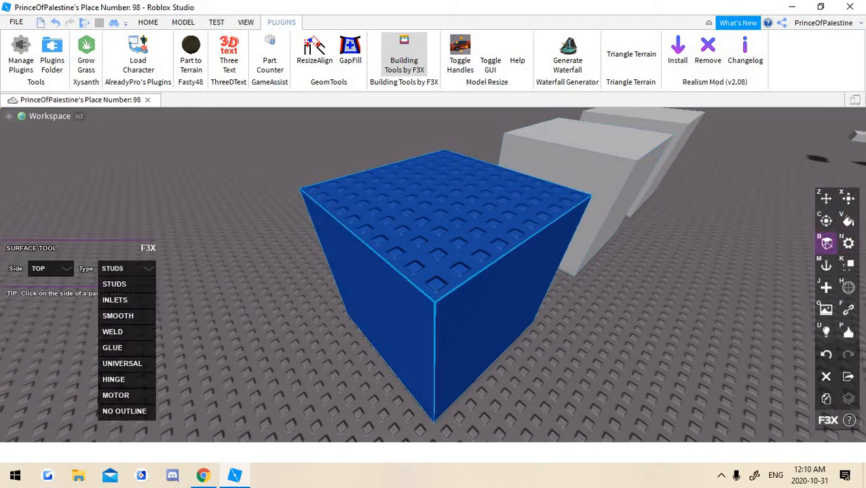
left_click(127, 316)
scroll(340, 278, "down", 3)
left_click(339, 278)
key("z")
key("d")
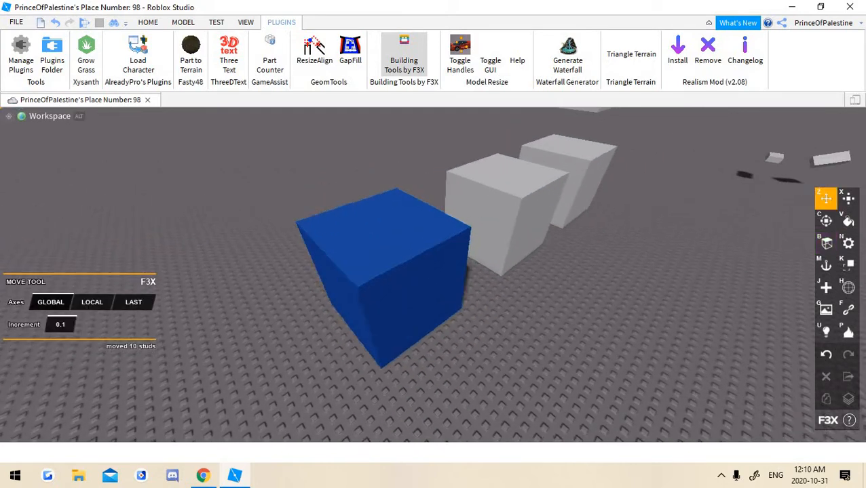
Try the Glue surface type on the blue cube's top side and undo the change
key("w")
key("b")
key("n")
key("b")
left_click(126, 268)
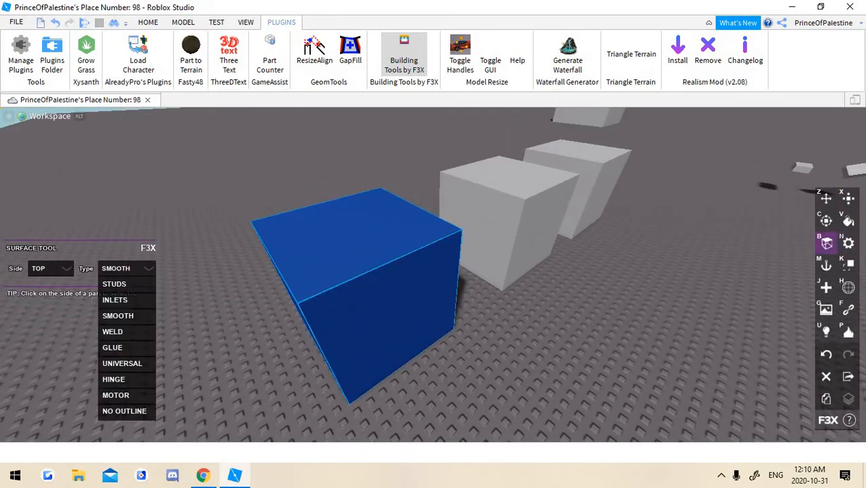
left_click(112, 347)
scroll(380, 272, "up", 3)
right_click_drag(407, 271, 360, 251)
key("ctrl+z")
scroll(380, 272, "down", 5)
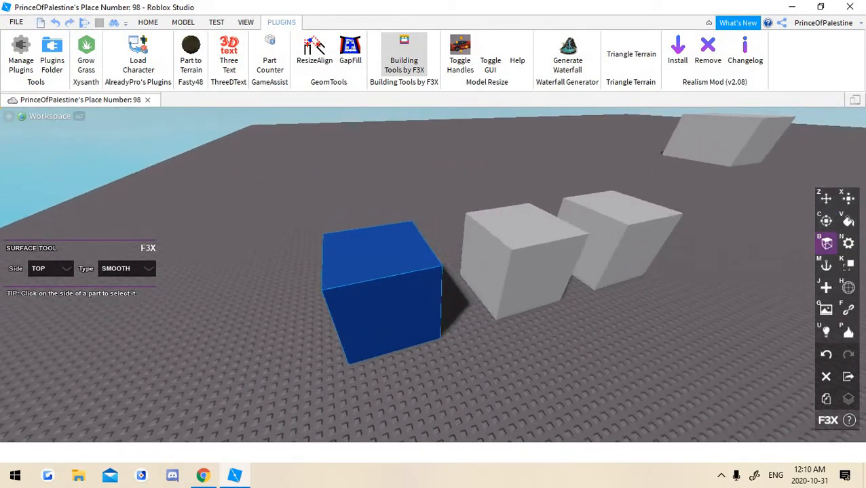
Examine the Surface tool's choices of sides and view the blue cube from several angles
left_click(51, 269)
scroll(56, 275, "up", 3)
scroll(433, 275, "up", 3)
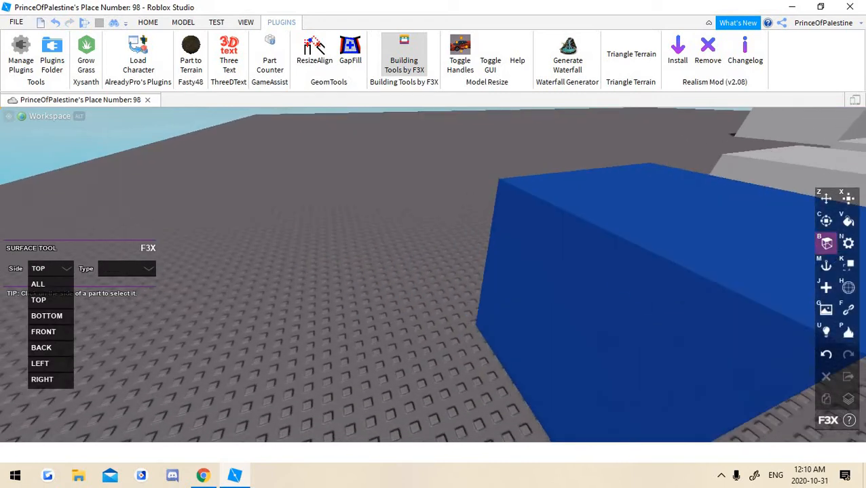
right_click_drag(407, 284, 516, 237)
scroll(433, 274, "down", 3)
key("z")
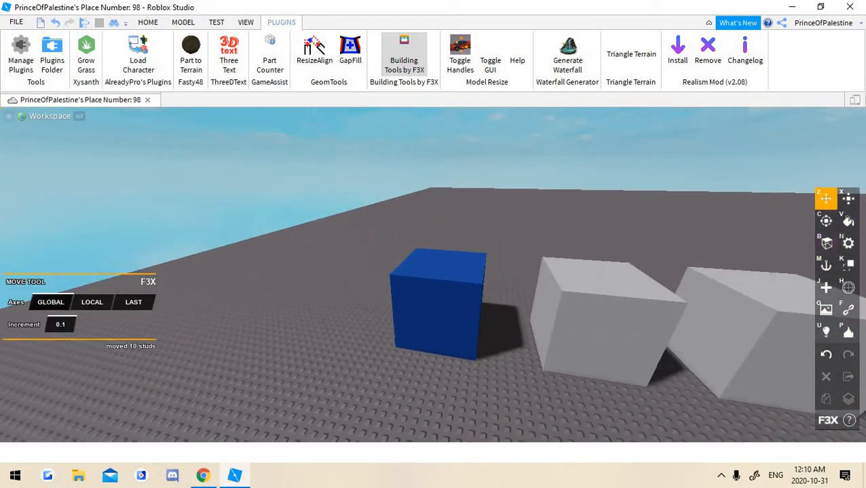
scroll(433, 274, "up", 2)
left_click(826, 243)
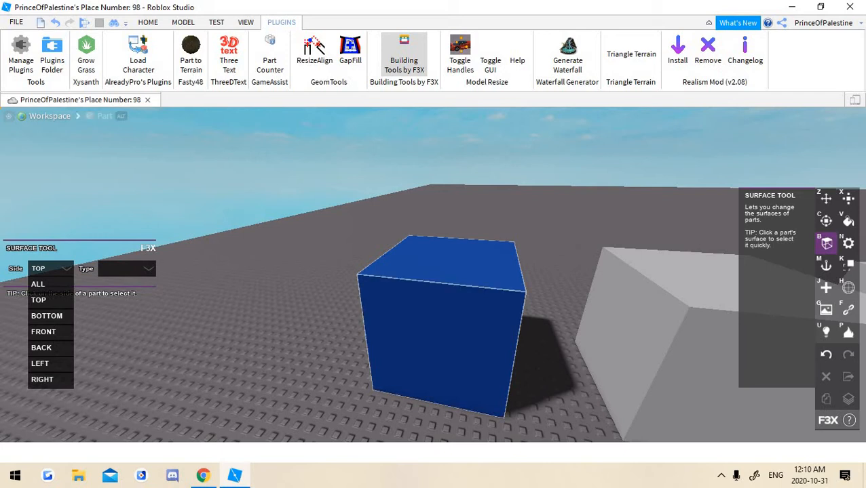
key("w")
key("a")
key("s")
left_click(127, 269)
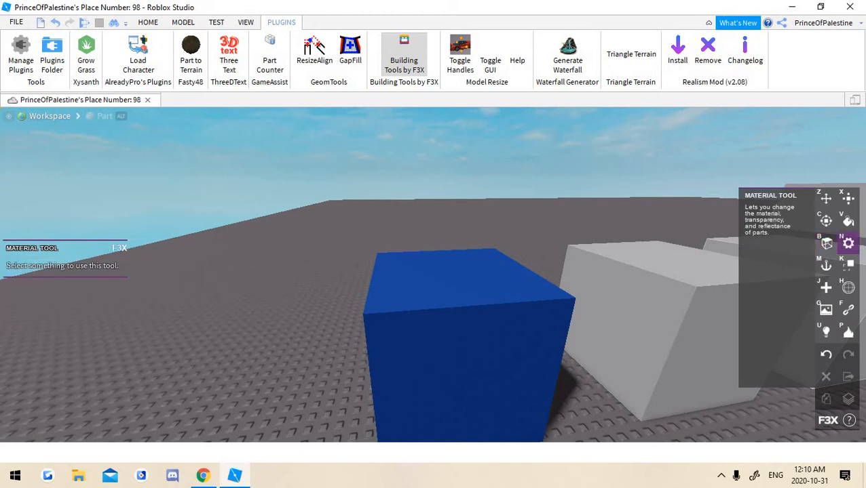
Switch to the Material tool, select the blue cube and open its list of materials
right_click_drag(400, 298, 441, 299)
left_click(401, 298)
left_click(81, 268)
key("s")
key("w")
key("s")
key("w")
key("a")
key("w")
key("s")
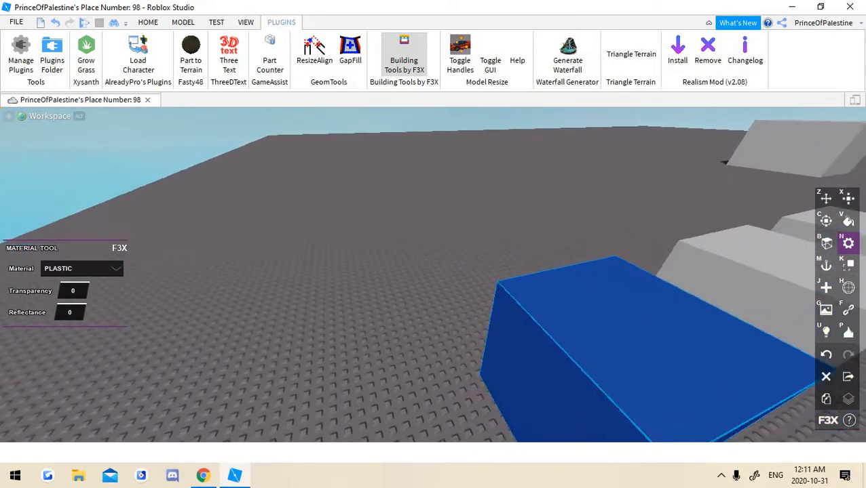
Flatten the blue cube into a slab 0.1 studs thick with the Resize tool
key("x")
left_click_drag(523, 340, 486, 365)
key("s")
Change the flat blue slab's material to Slate, then Concrete, and finally Cobblestone
key("n")
right_click_drag(486, 365, 525, 359)
key("w")
key("s")
key("w")
key("s")
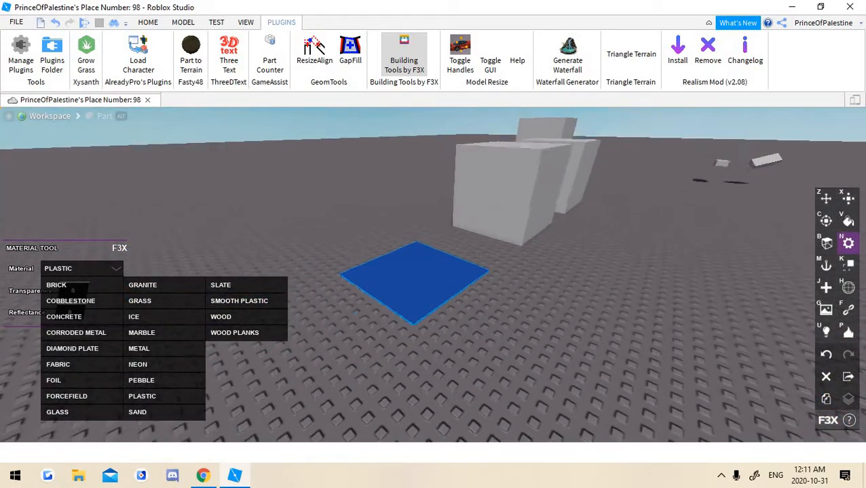
key("w")
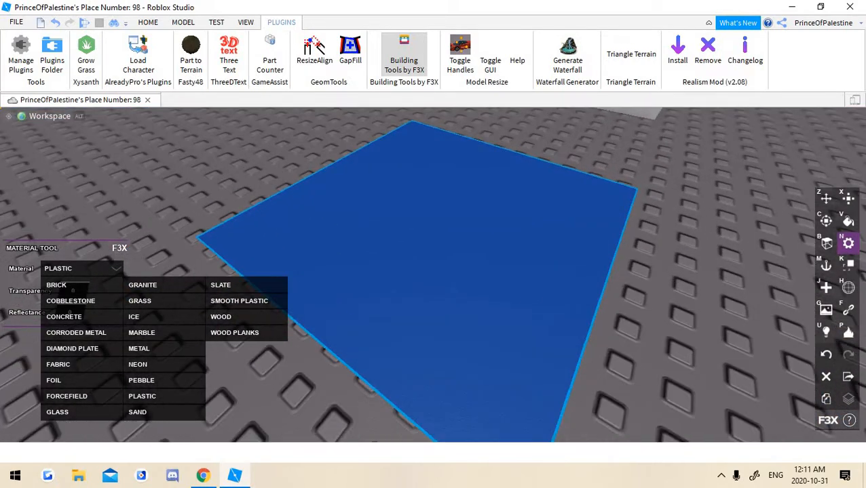
left_click(220, 285)
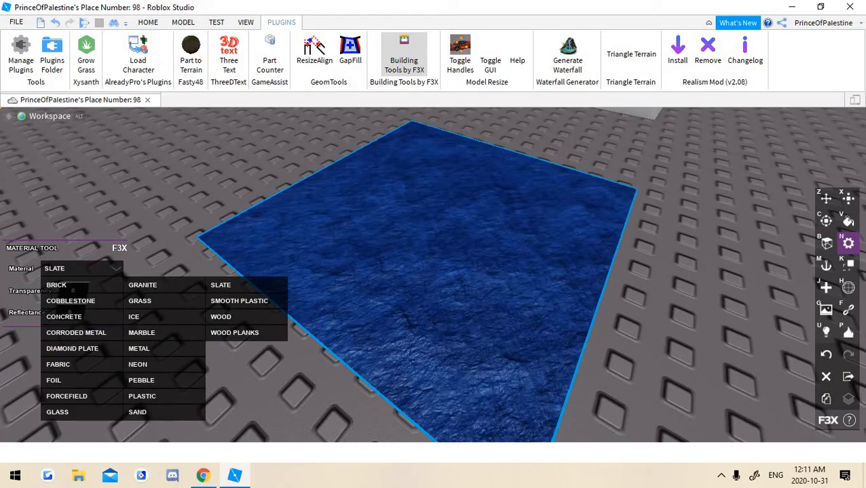
left_click(63, 317)
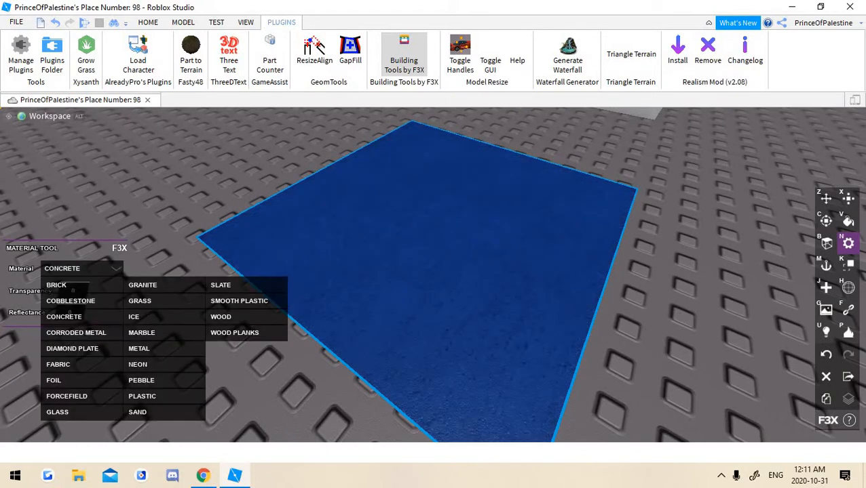
left_click(71, 301)
Extend the cobblestone slab by 7.5 studs with the Resize tool to a length of 17.5 studs
right_click_drag(299, 257, 353, 251)
key("s")
key("x")
mouse_move(354, 242)
left_mouse_down()
mouse_move(318, 238)
mouse_move(345, 257)
left_mouse_up()
key("s")
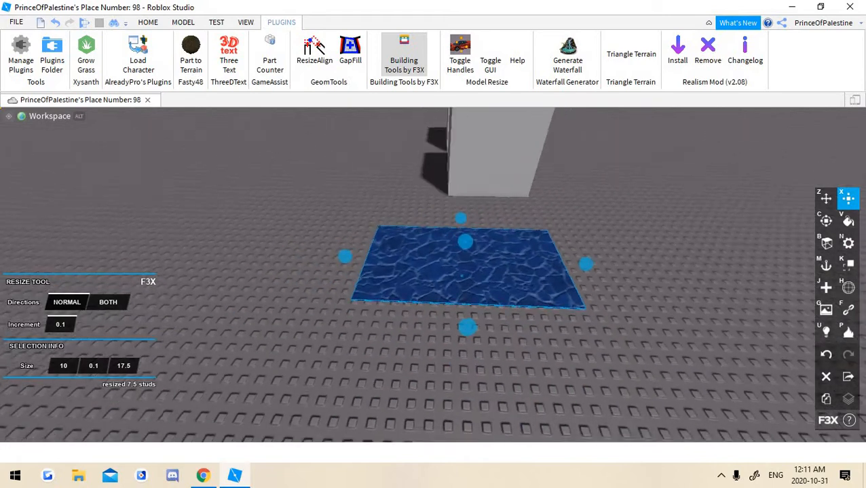
Return to the Material tool and inspect the cobblestone texture on the slab from near and far
key("w")
right_click_drag(345, 257, 295, 285)
key("d")
key("w")
key("s")
key("w")
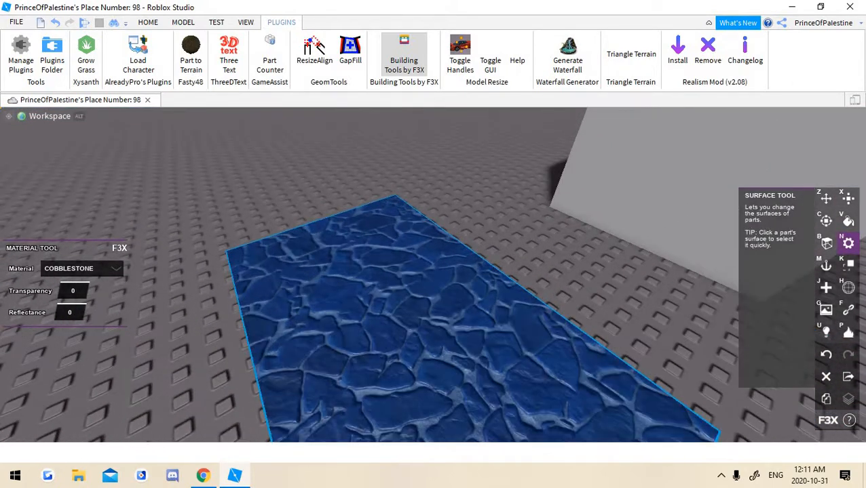
key("s")
key("a")
key("s")
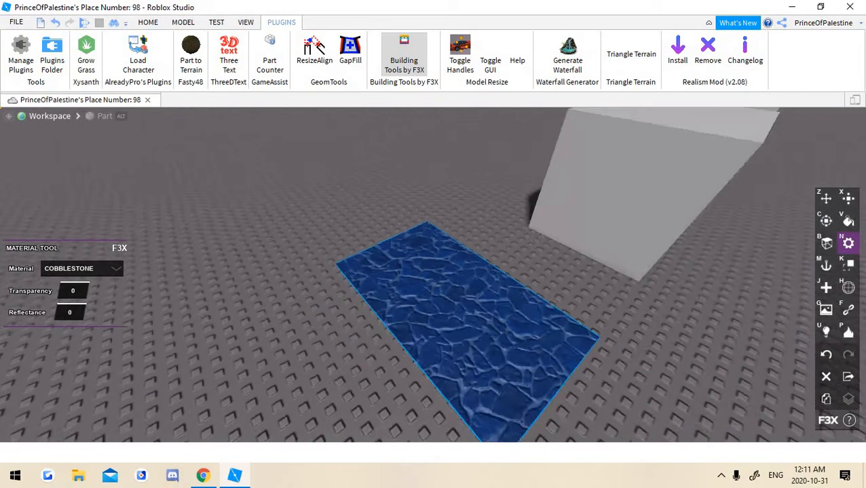
Resize the cobblestone slab upward into a tall block and return to the Material tool
right_click_drag(434, 271, 475, 261)
key("x")
left_click_drag(368, 304, 361, 184)
right_click_drag(360, 184, 339, 167)
key("n")
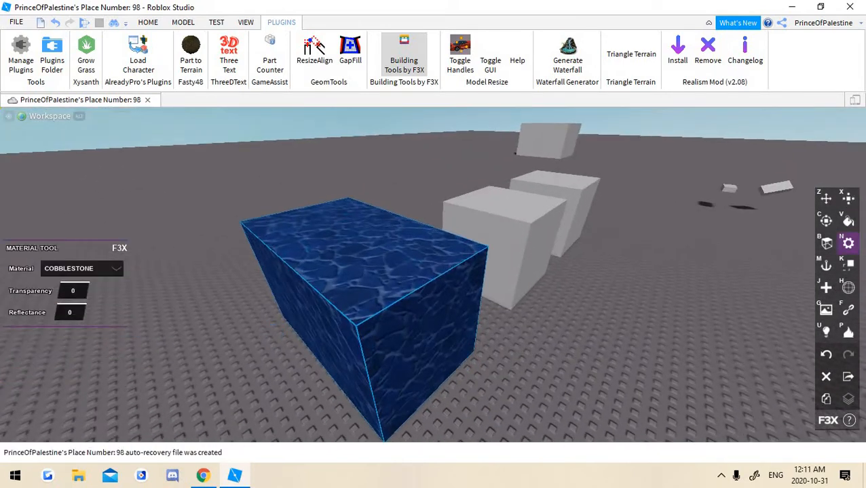
Change the blue block's material to Glass with a transparency of 0.6
key("w")
key("a")
left_click(82, 269)
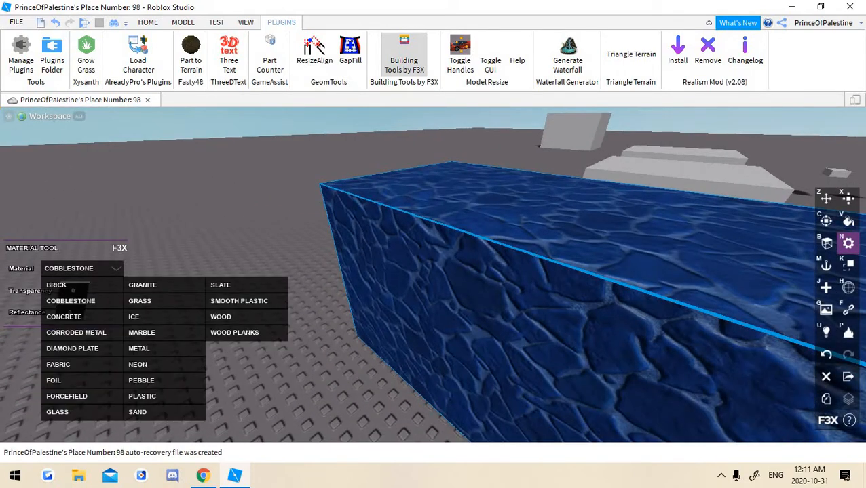
left_click(58, 412)
key("w")
right_click_drag(434, 272, 462, 271)
key("w")
key("s")
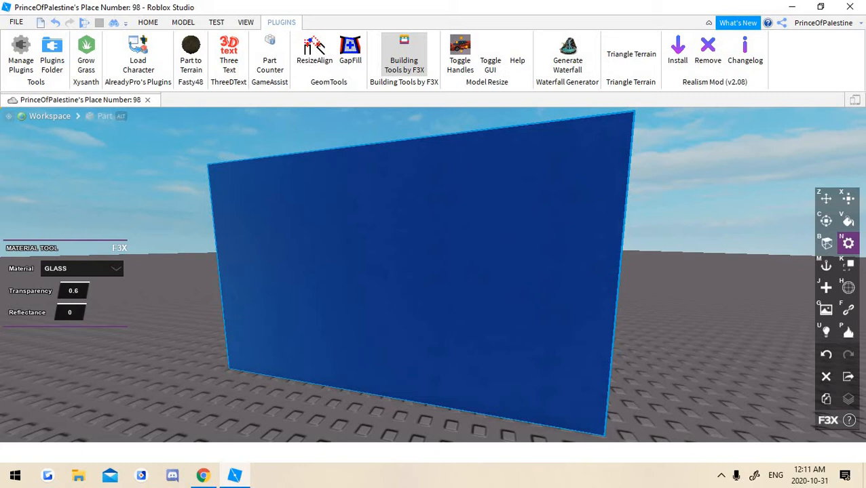
Set the blue glass block's transparency to 0.6 and view through it from the front
key("Return")
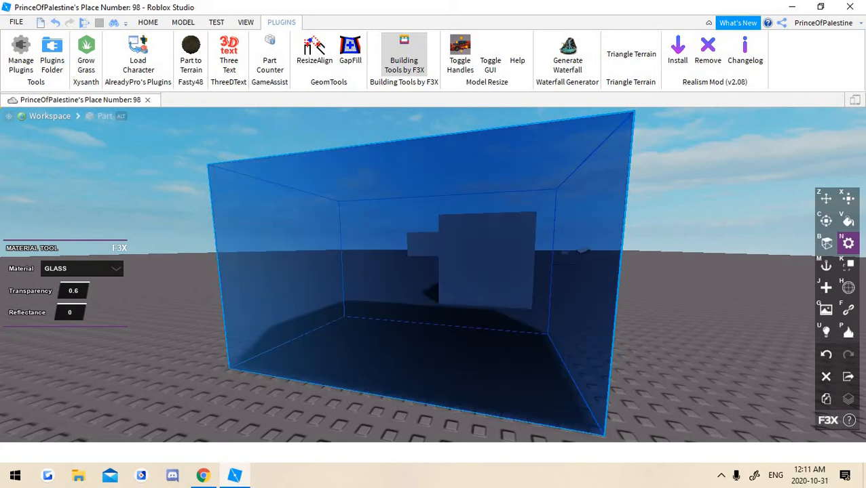
key("w")
right_click_drag(434, 272, 542, 270)
key("s")
key("w")
key("a")
Set the glass block's transparency to 1 and view it from close up
key("w")
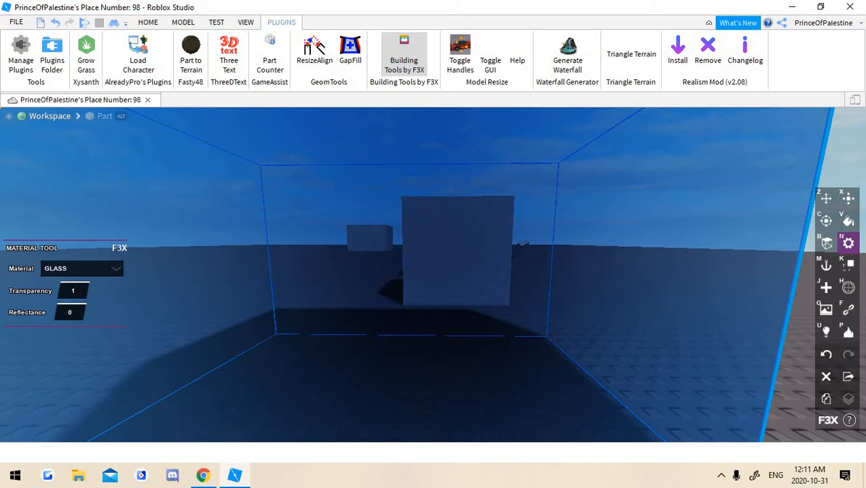
key("w")
key("d")
right_click_drag(542, 270, 563, 263)
key("a")
key("s")
key("w")
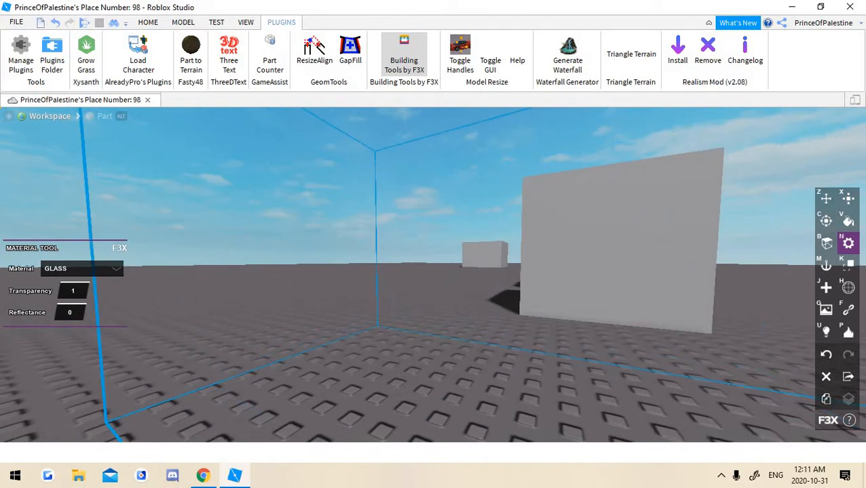
Set the glass block's transparency to 0.9 and view it from its corner
key("s")
key("w")
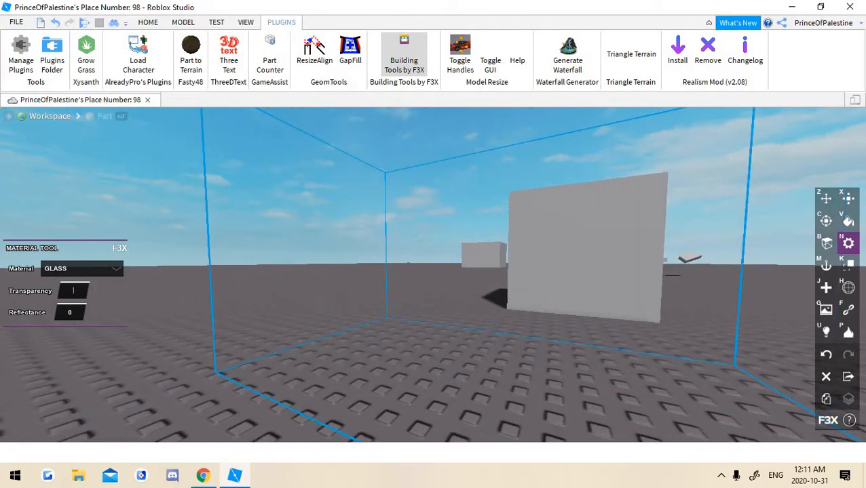
type("0.9")
key("Return")
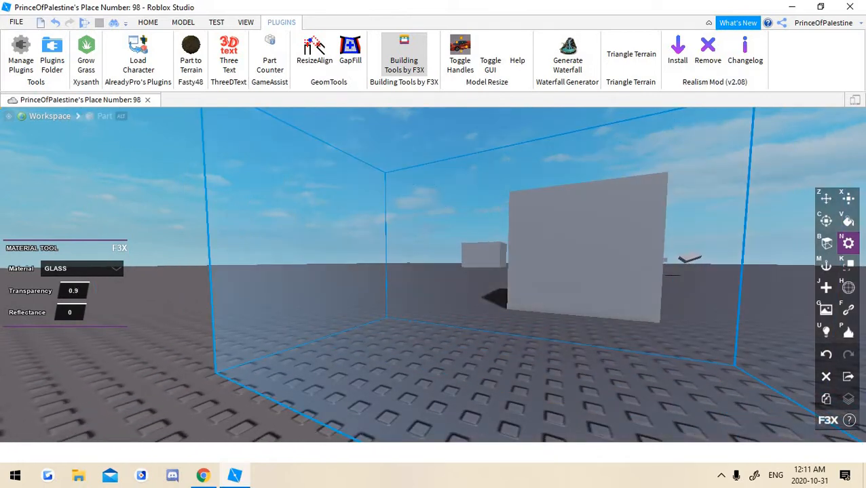
key("d")
key("s")
right_click_drag(475, 264, 502, 263)
key("w")
key("s")
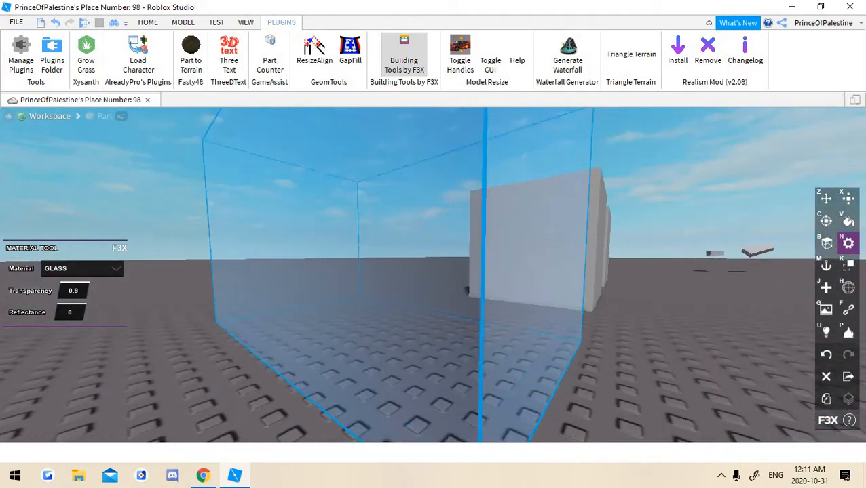
Set the glass block's transparency to 0
left_click(73, 291)
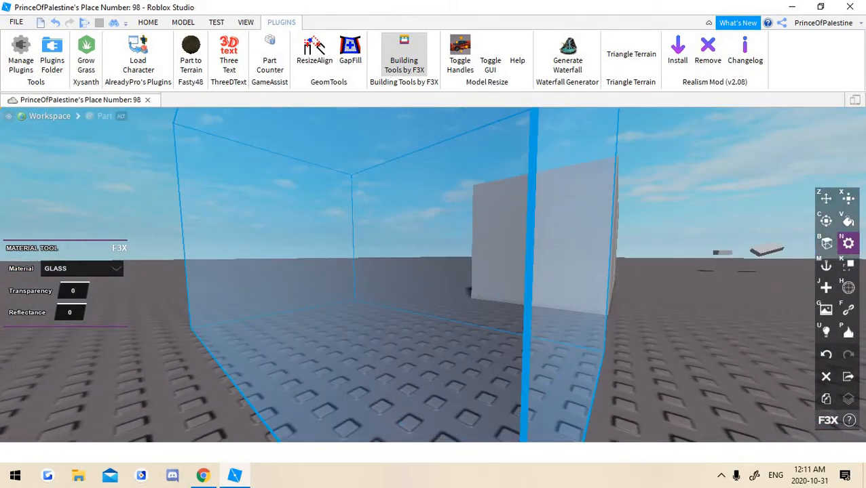
key("Return")
key("s")
key("w")
right_click_drag(434, 271, 502, 288)
key("s")
key("a")
key("w")
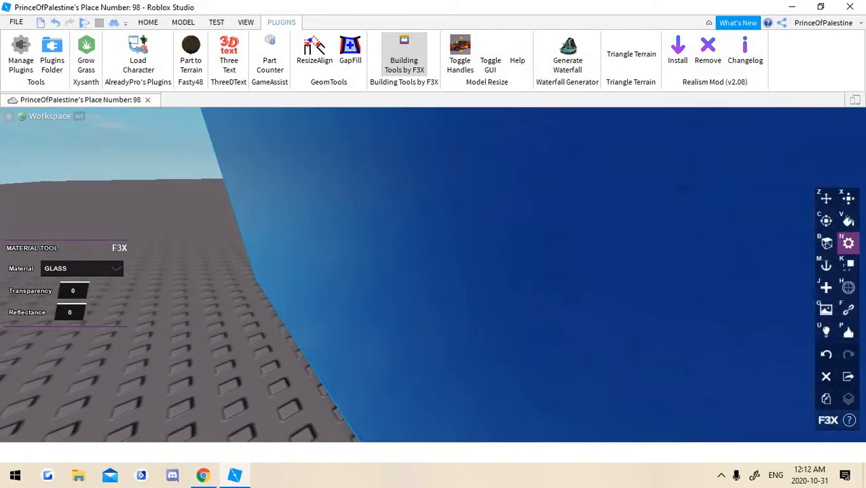
Examine the shading on the opaque glass block's sides from several distances and angles
key("s")
key("w")
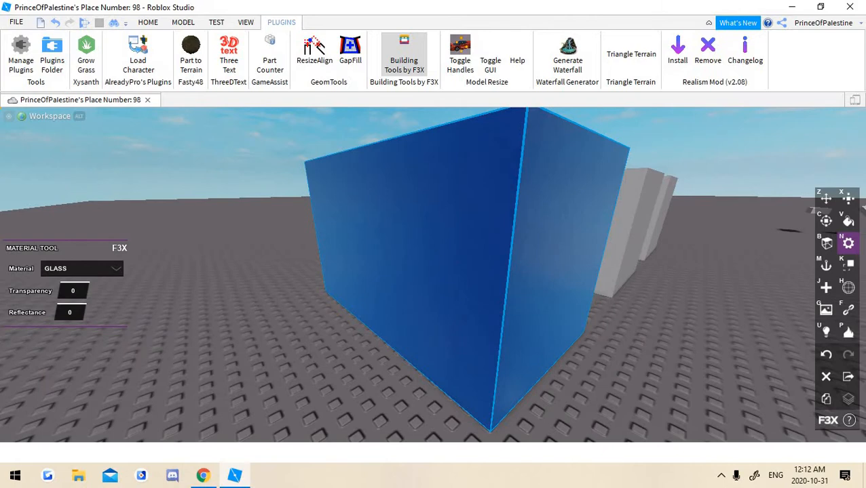
key("s")
key("w")
right_click_drag(434, 271, 359, 275)
key("s")
key("w")
key("s")
key("w")
Change the blue block's material to Grass and set its transparency to 0.9
key("s")
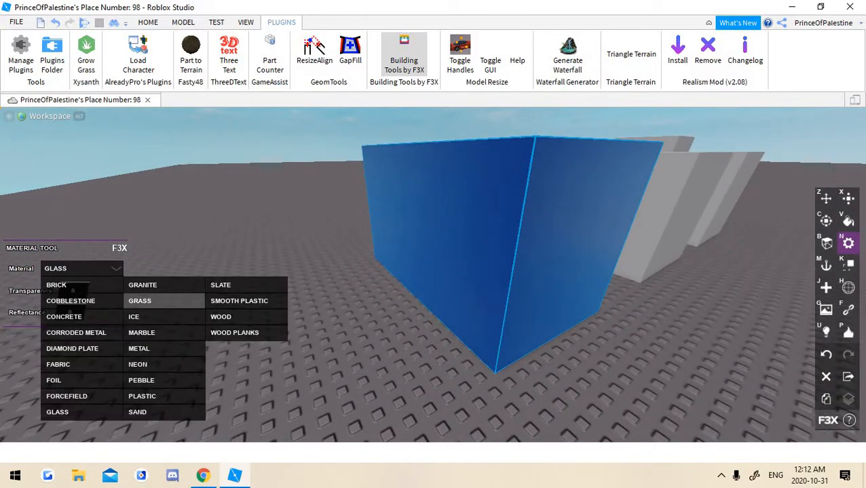
left_click(139, 300)
type("w")
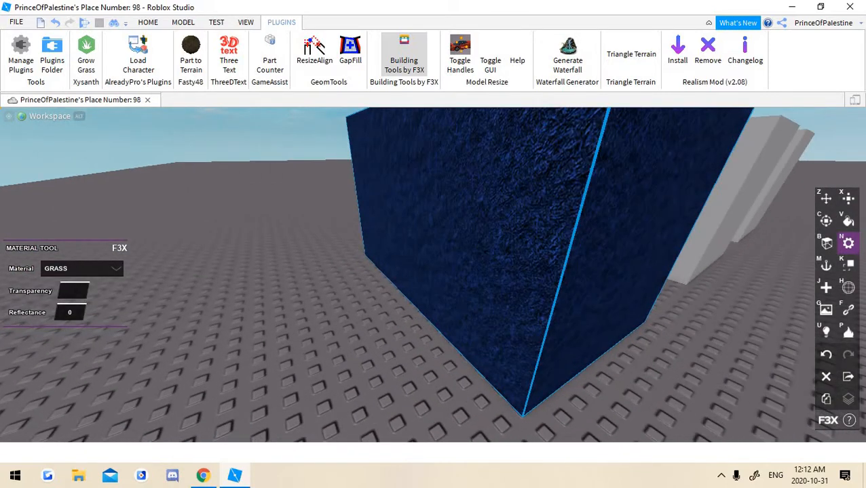
type(".9")
key("Return")
key("s")
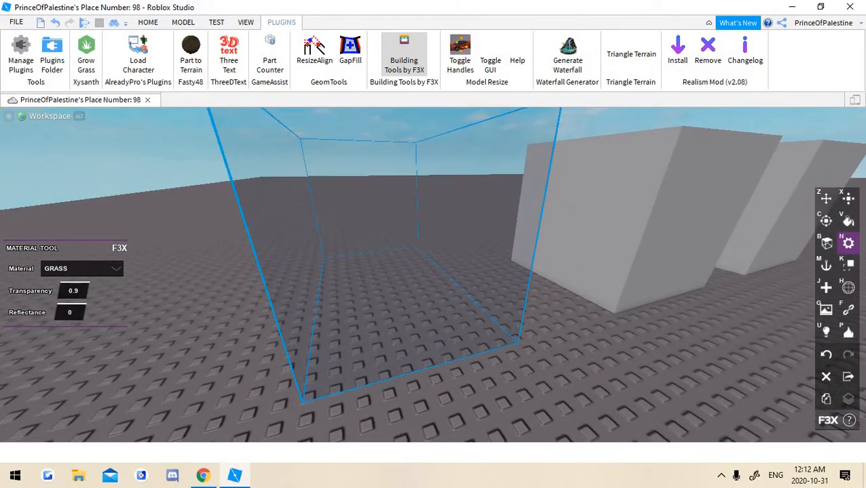
Try a transparency of 0.5 on the grass block, and return it to the Glass material with transparency 0
type(".5")
key("Return")
key("a")
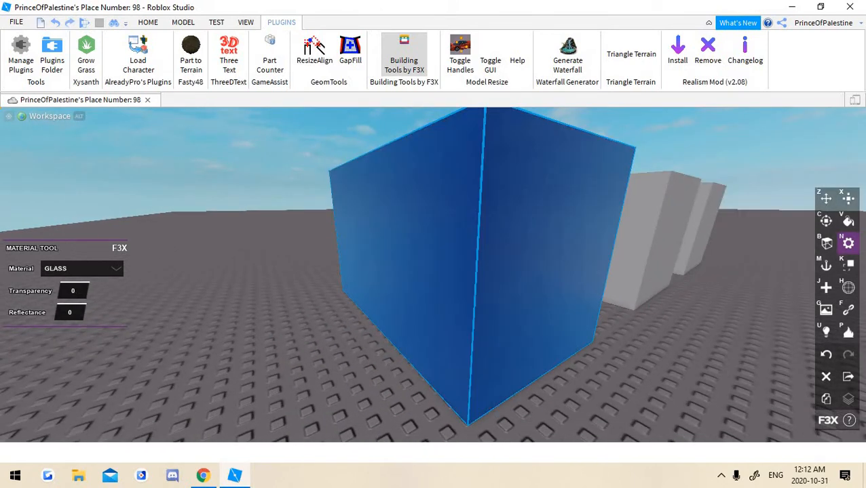
key("a")
key("s")
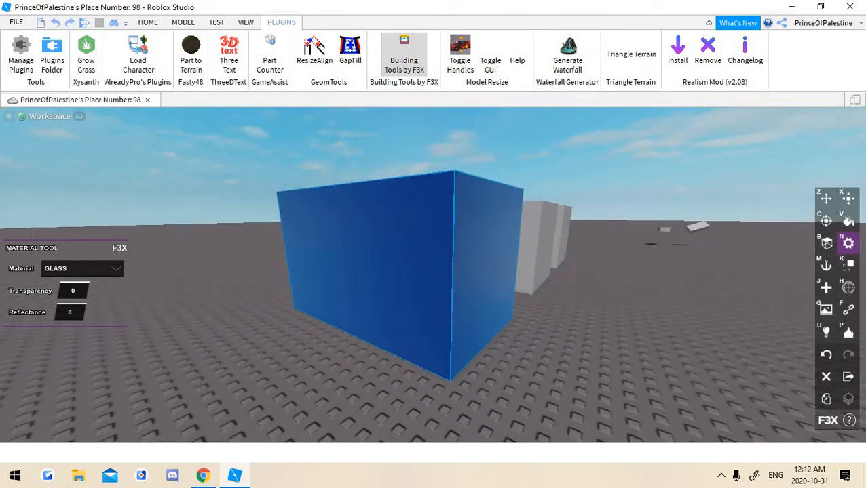
Set the glass block's reflectance to 1
key("w")
key("d")
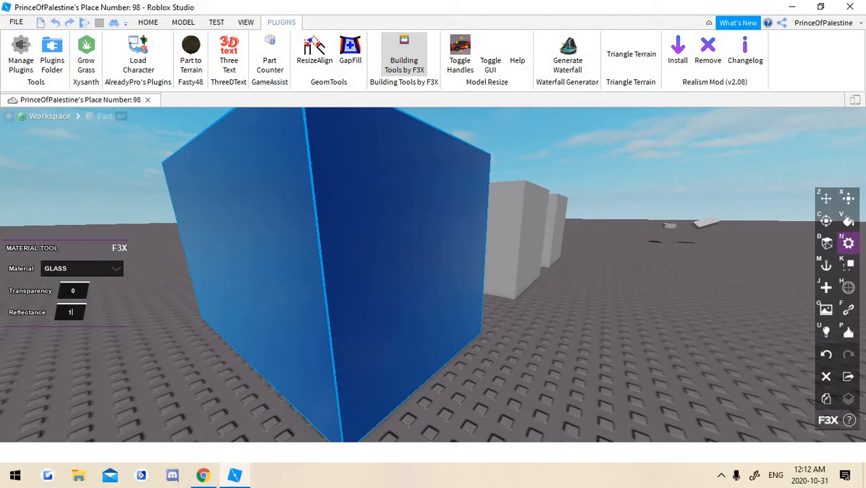
key("Return")
key("d")
key("w")
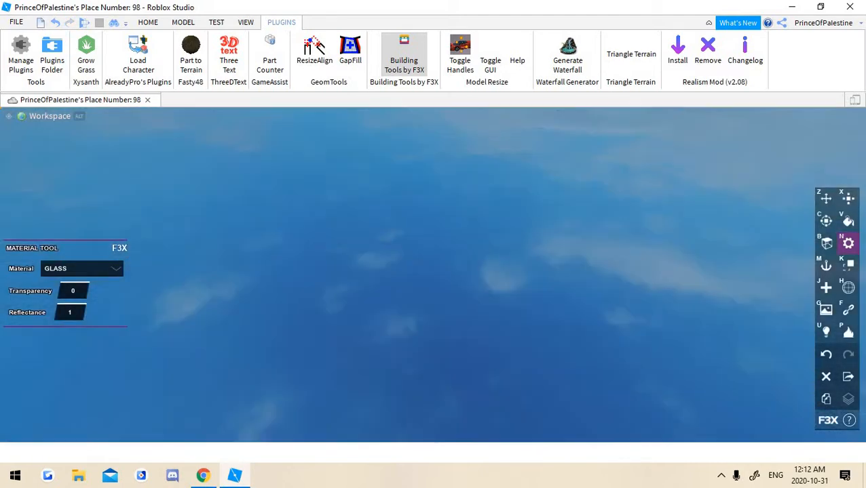
Examine the sky and sun reflections on the block's top and side faces
key("s")
key("d")
key("w")
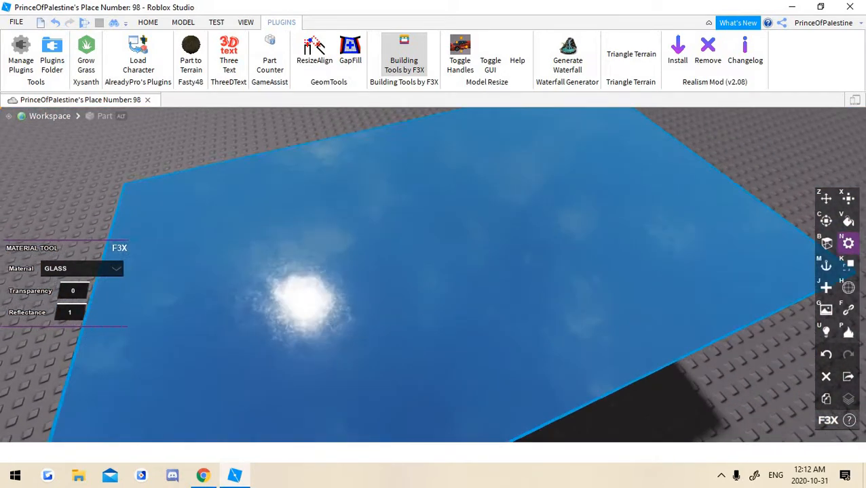
key("s")
key("w")
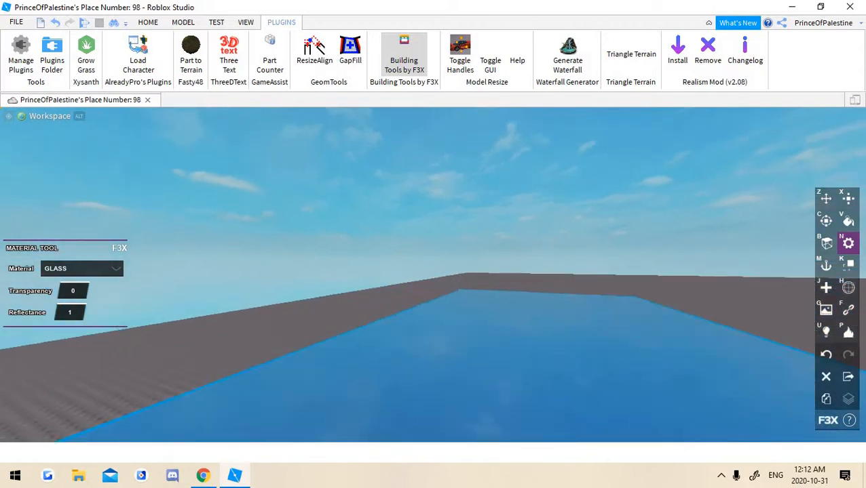
key("s")
key("w")
key("d")
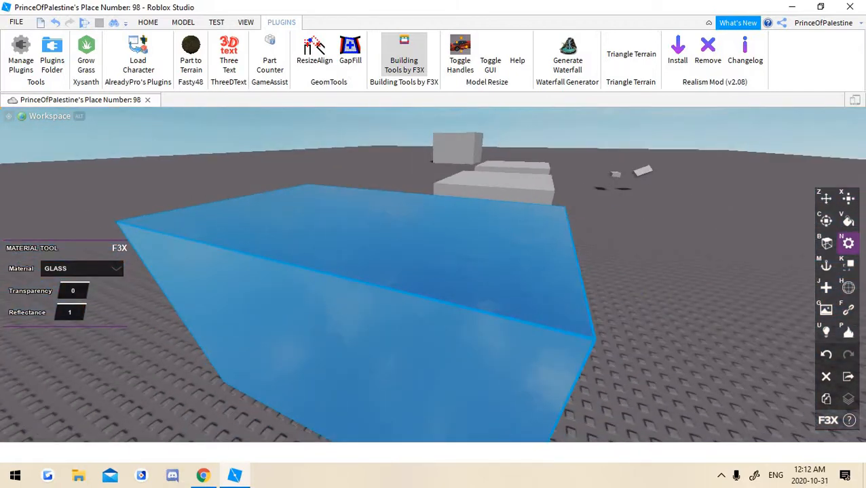
Set the glass block's reflectance to 0.6 and inspect the reflection from above and from its corner
type(".6")
key("Return")
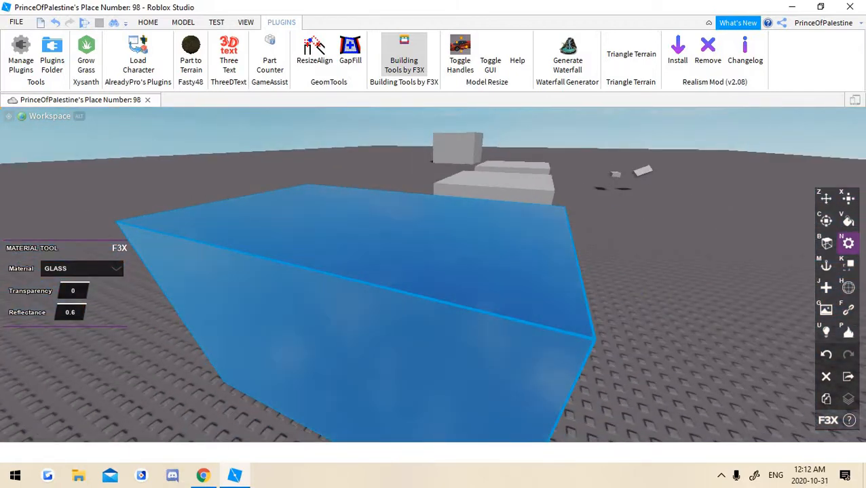
key("w")
key("s")
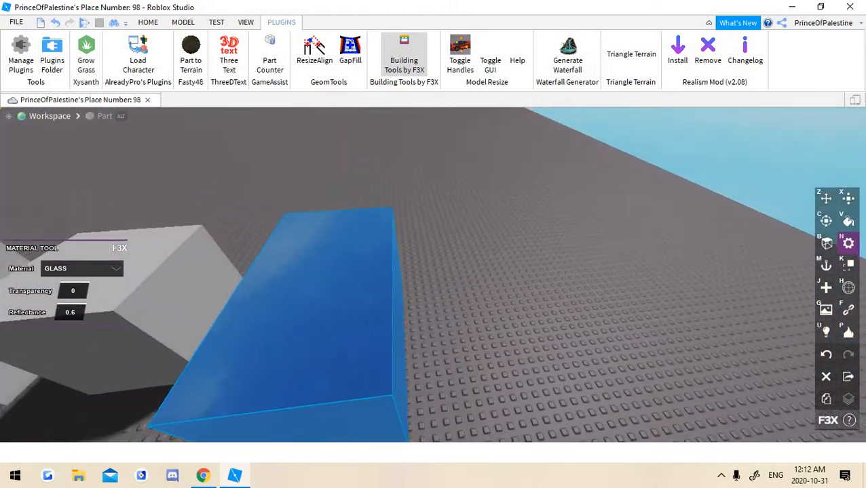
key("w")
key("s")
type("w")
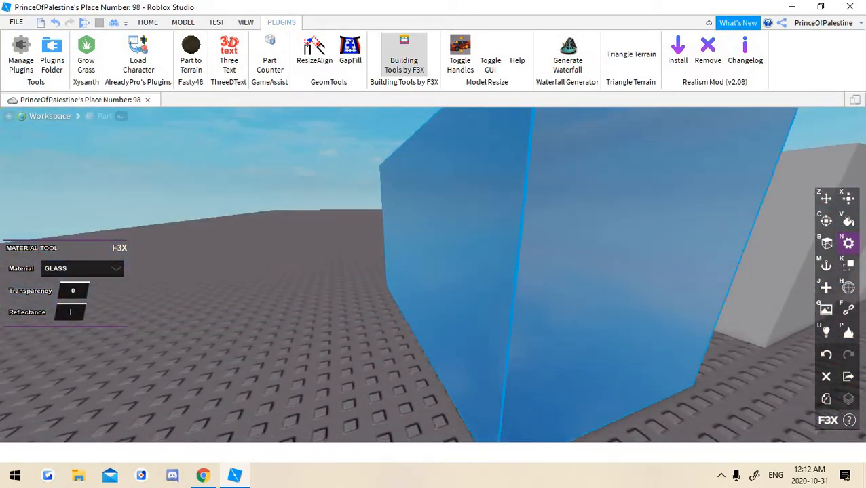
Remove the glass block's reflection by setting its reflectance to 0
type("0")
key("Return")
key("s")
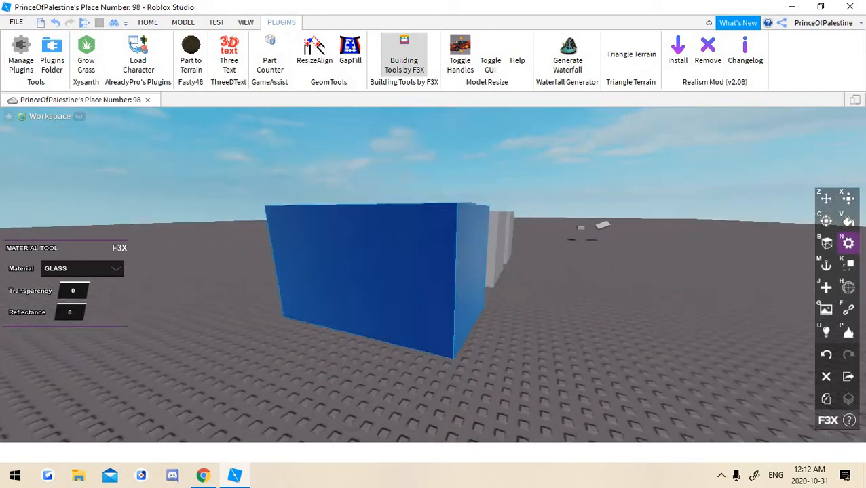
key("a")
key("w")
Set the block's reflectance to 1 again and view its reflective sides
left_click(70, 312)
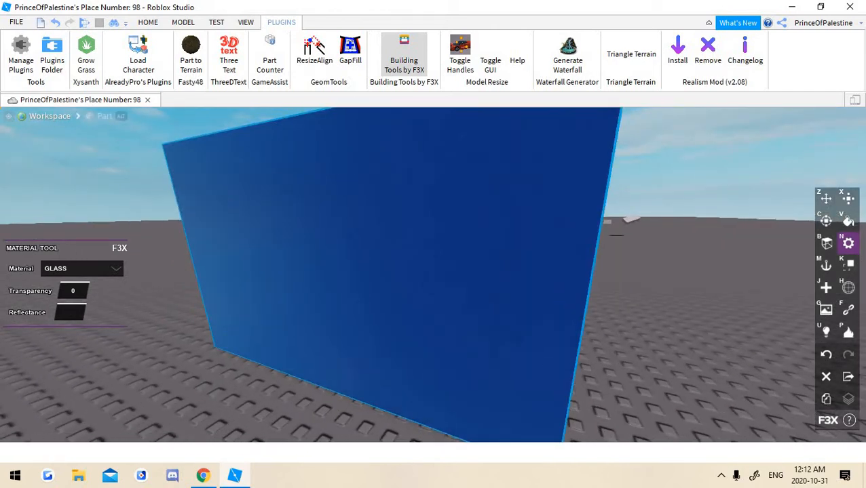
type("1")
key("Return")
key("d")
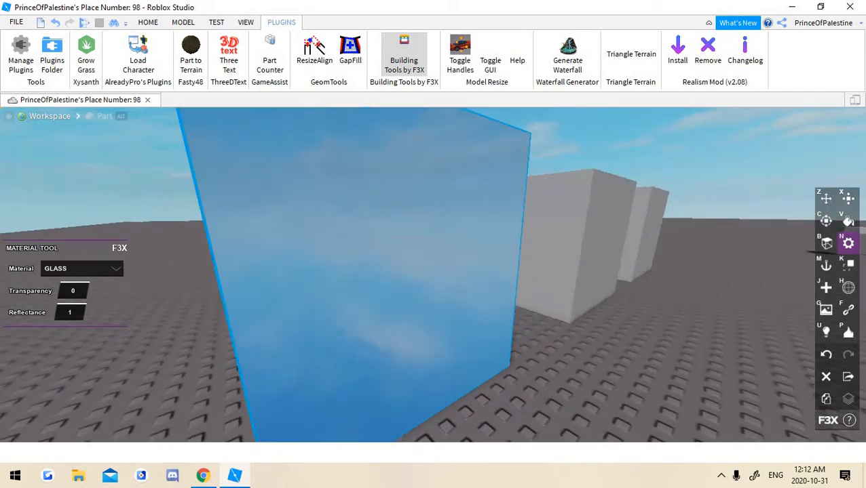
key("s")
Set the glass block's reflectance back to 0
left_click(70, 313)
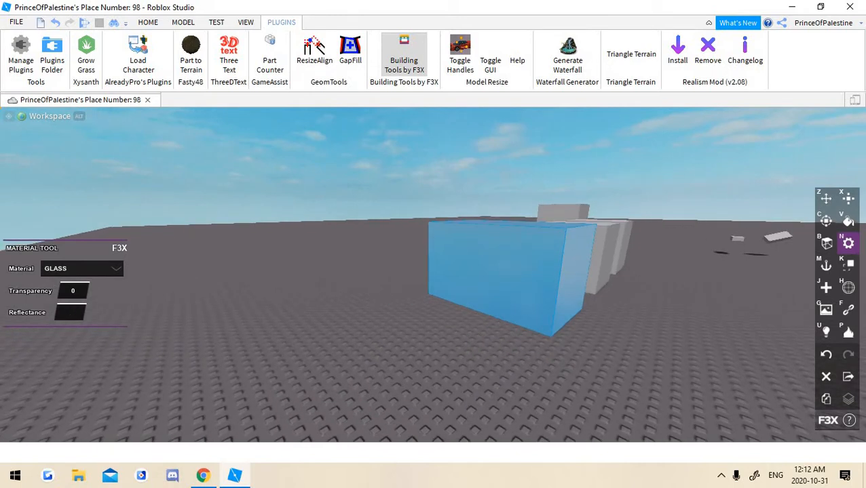
type("0")
key("Return")
key("w")
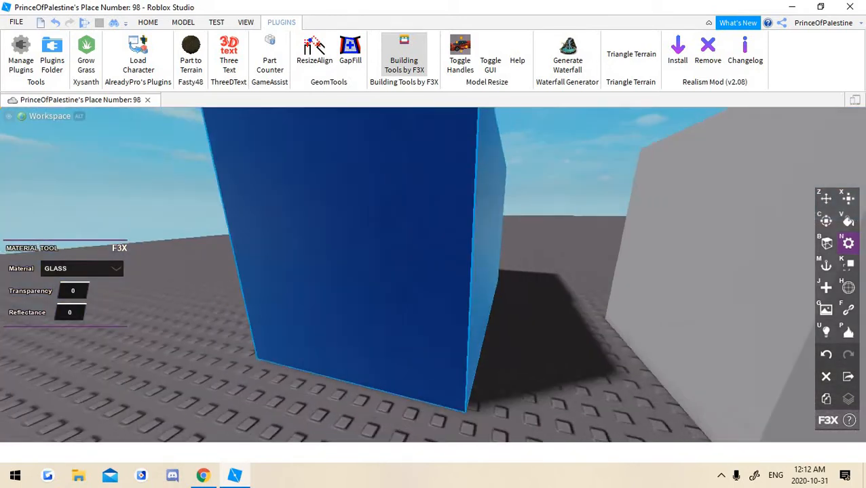
key("s")
Select the grey block beside the blue one and raise it about 10.6 studs with the Move tool
key("z")
key("s")
key("w")
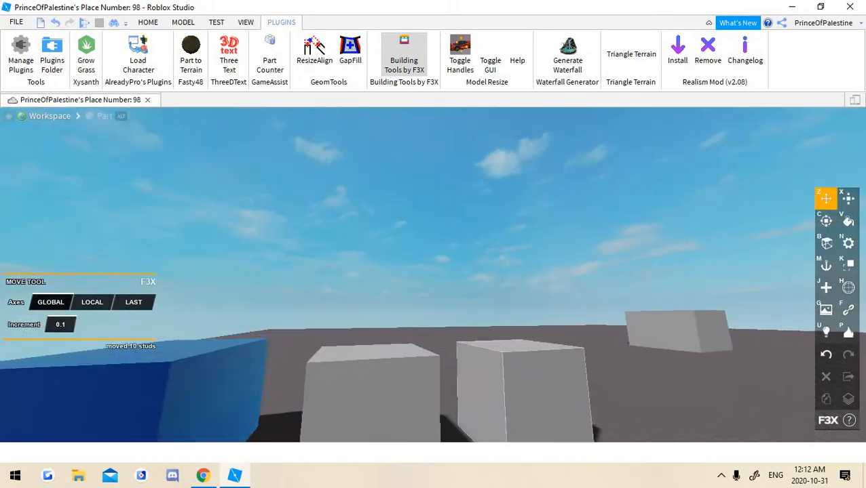
key("w")
key("s")
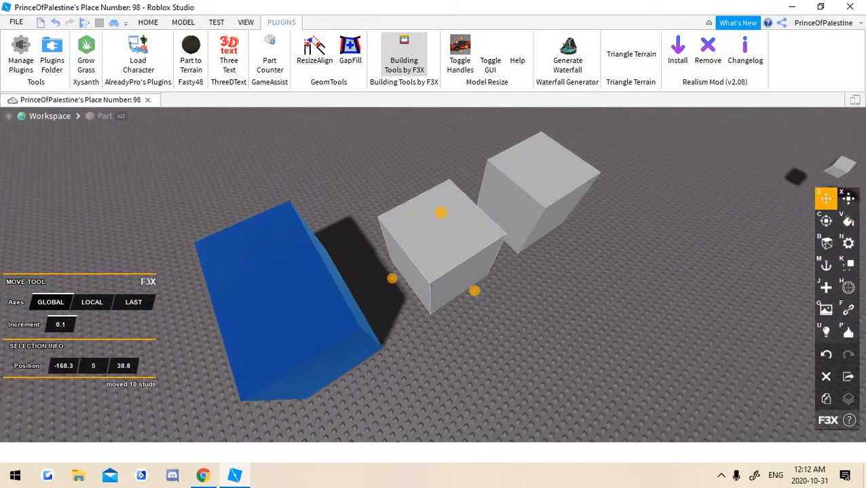
key("n")
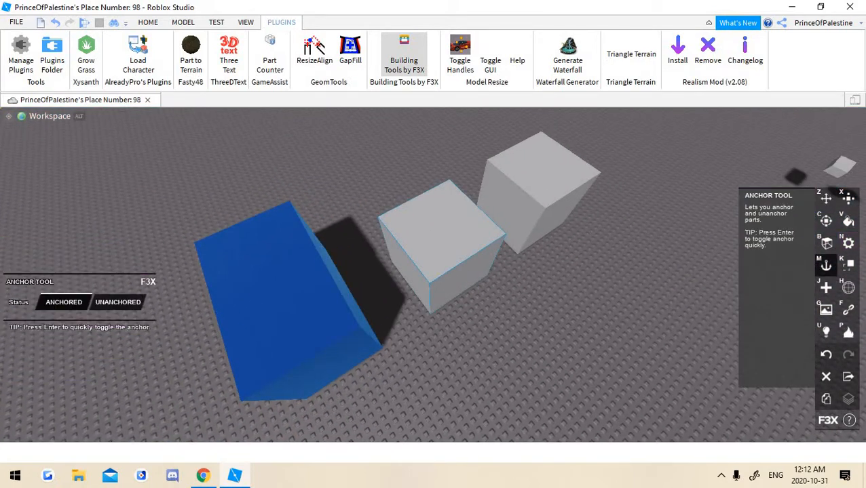
key("d")
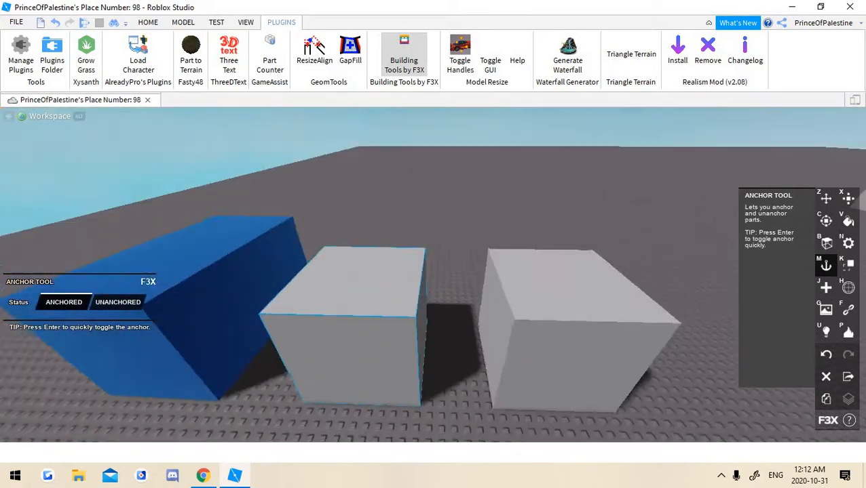
key("s")
left_click_drag(412, 280, 411, 182)
Open the material settings for the raised grey block and view the surrounding blocks
key("n")
key("d")
key("w")
key("s")
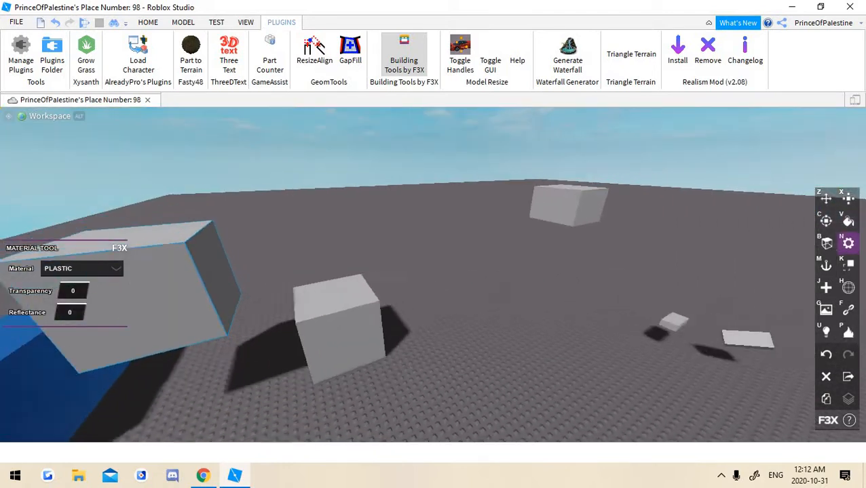
key("a")
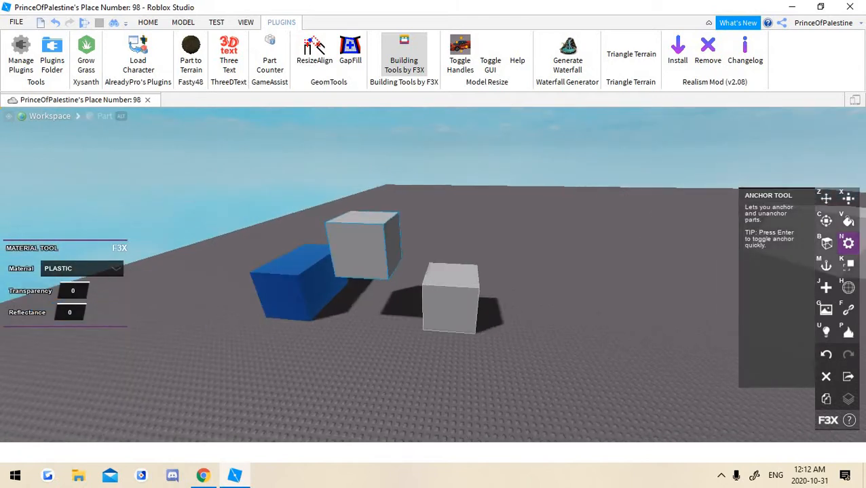
Select the neighbouring grey block still on the ground and raise it above the baseplate with the Move tool
key("w")
key("z")
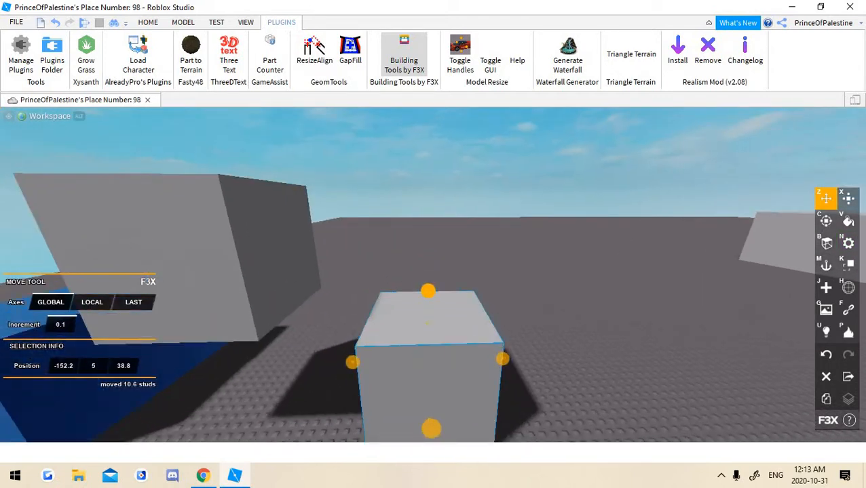
left_click_drag(428, 291, 427, 145)
key("s")
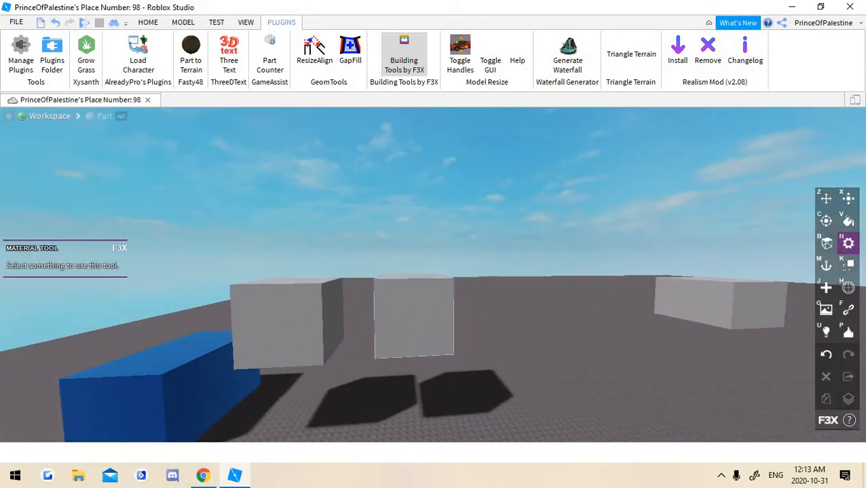
Select the raised grey block farther from the blue one and view its status with the Anchor tool
key("w")
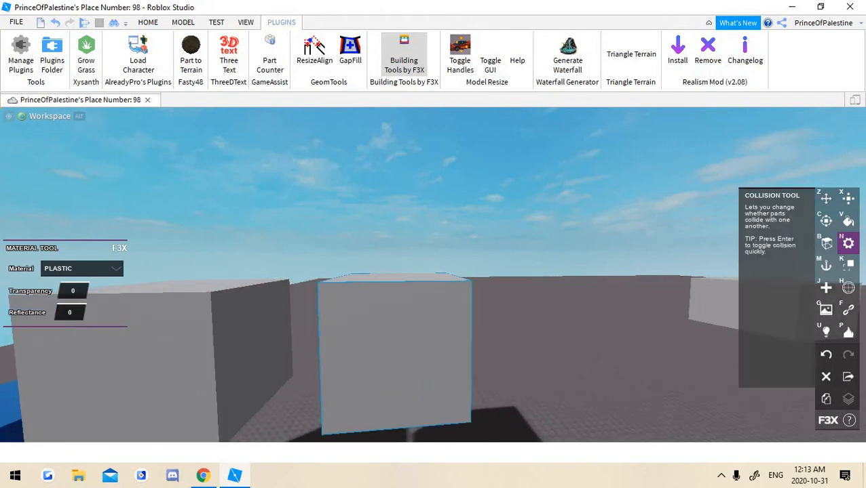
left_click(826, 265)
key("s")
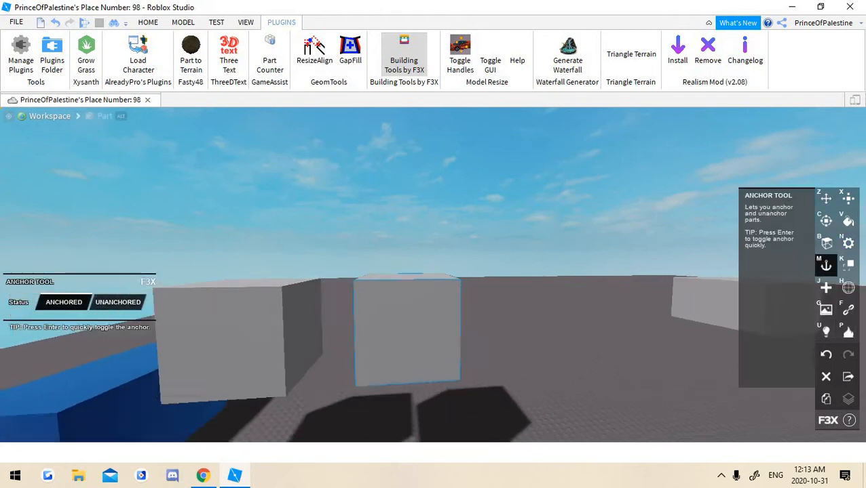
right_click_drag(826, 265, 848, 297)
key("w")
key("s")
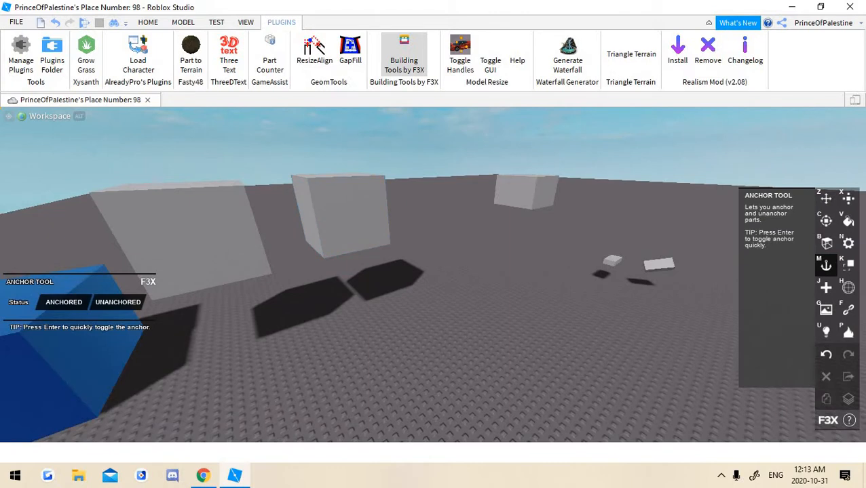
Reselect the raised grey block farther from the blue one and set it to Unanchored
right_click_drag(475, 299, 352, 264)
key("w")
left_click(499, 296)
right_click_drag(499, 297, 584, 299)
key("w")
key("d")
key("w")
left_click(407, 293)
right_click_drag(407, 293, 359, 333)
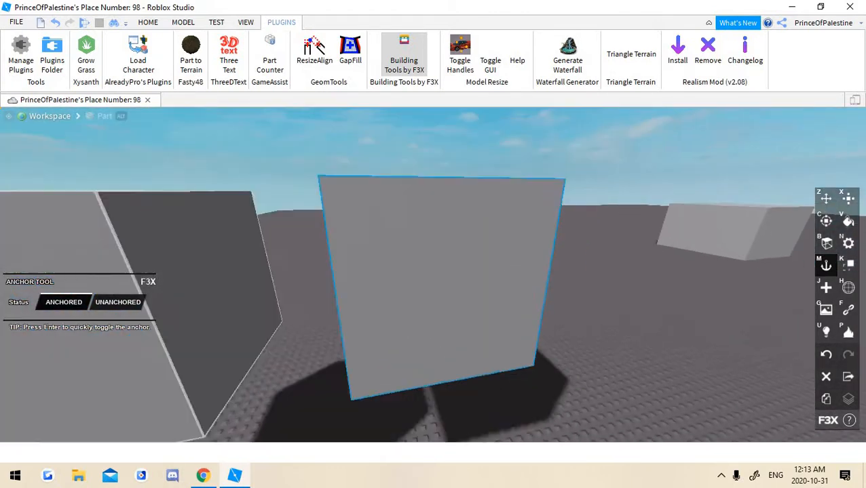
key("s")
key("w")
key("s")
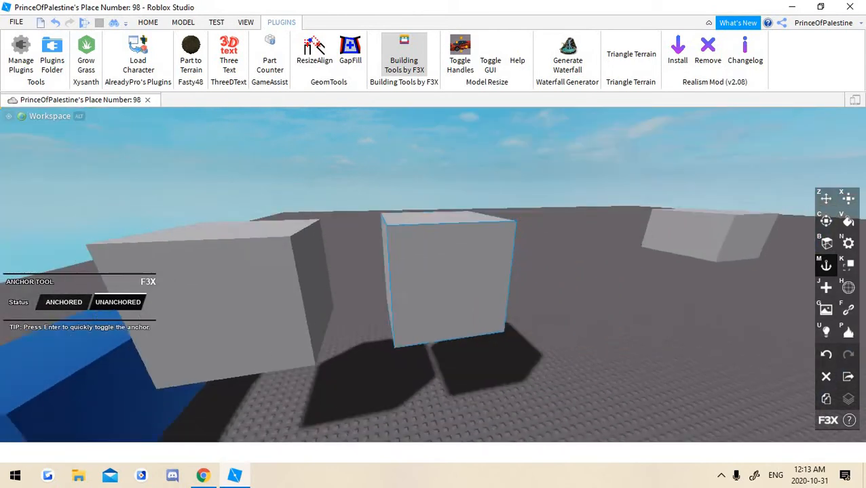
Compare the anchor status of the raised grey block beside the blue one with that of the outer grey block
left_click(373, 291)
key("w")
mouse_move(407, 292)
right_mouse_down()
mouse_move(353, 312)
mouse_move(400, 282)
right_mouse_up()
key("w")
left_click(366, 278)
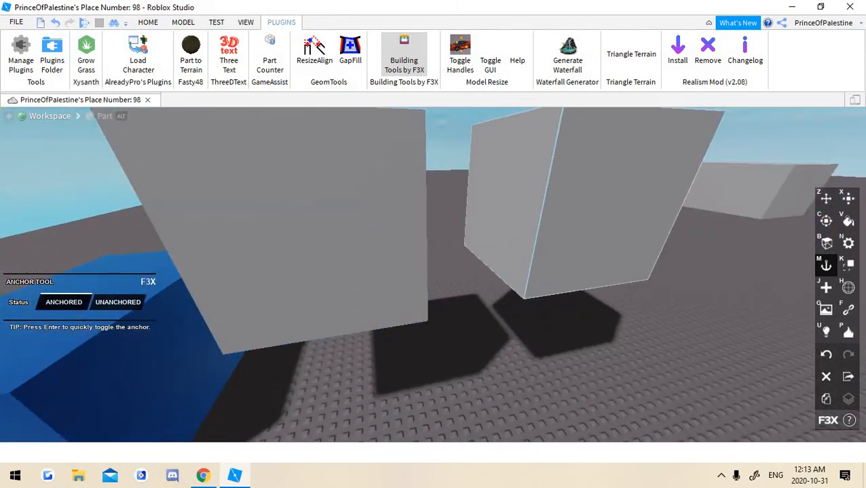
left_click(556, 224)
right_click_drag(556, 224, 553, 204)
key("s")
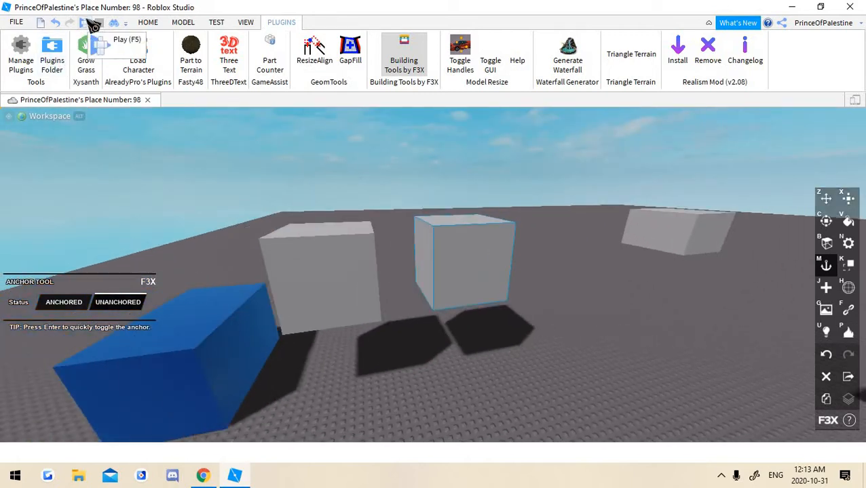
Add a Spawn part on the baseplate in front of the blue and grey blocks with the New Part tool
key("s")
right_click_drag(434, 272, 462, 305)
key("j")
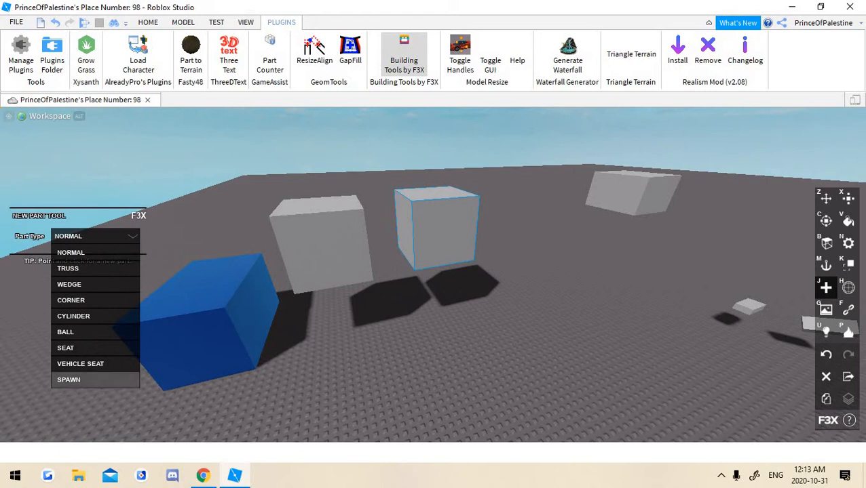
left_click_drag(414, 345, 425, 417)
key("s")
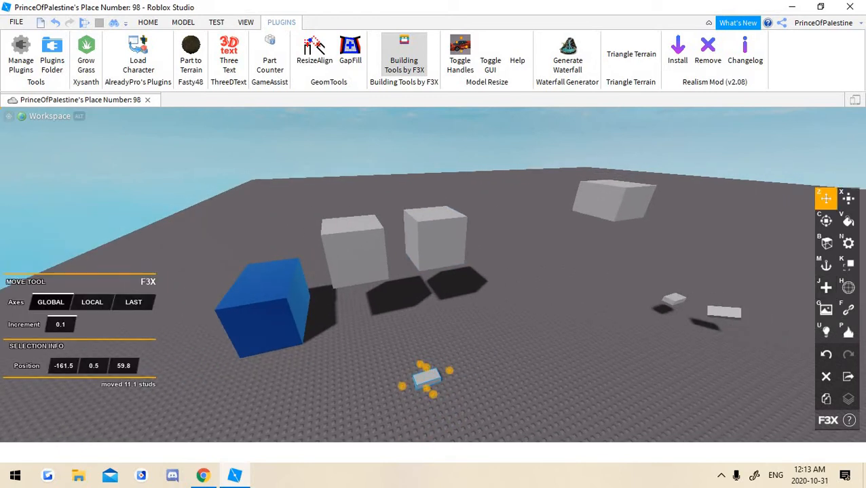
Start a playtest and walk the character from the spawn towards the two grey blocks
key("F5")
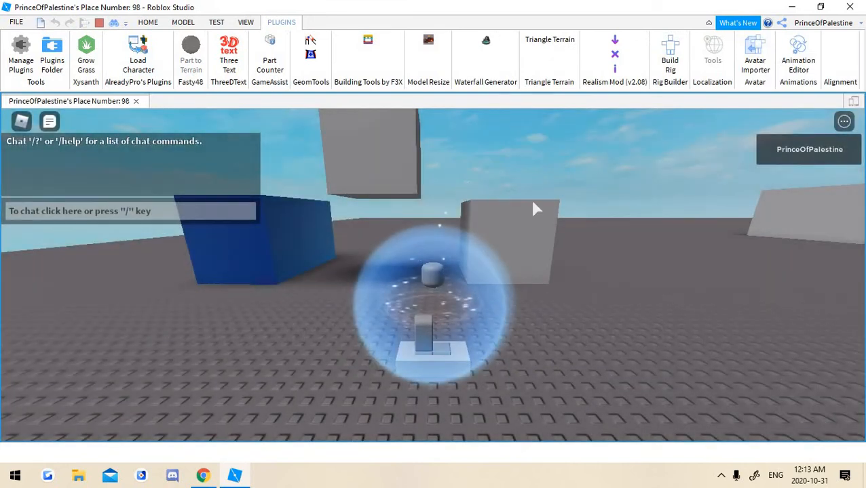
key("d")
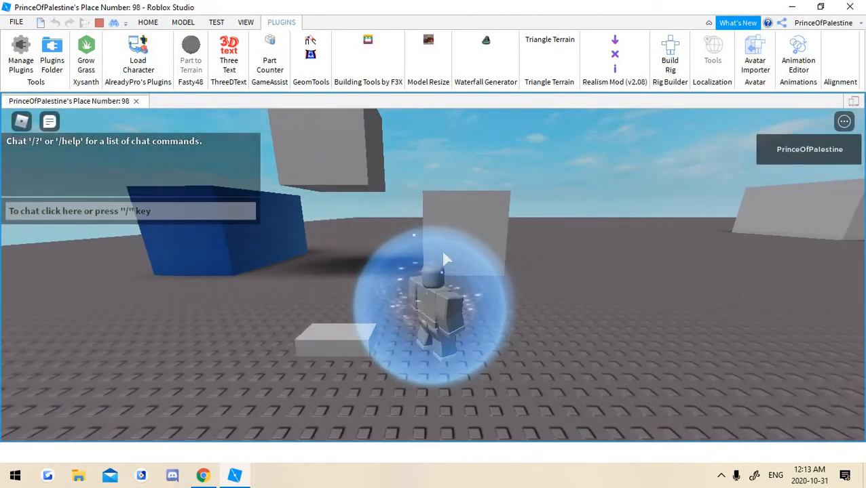
key("s")
key("w")
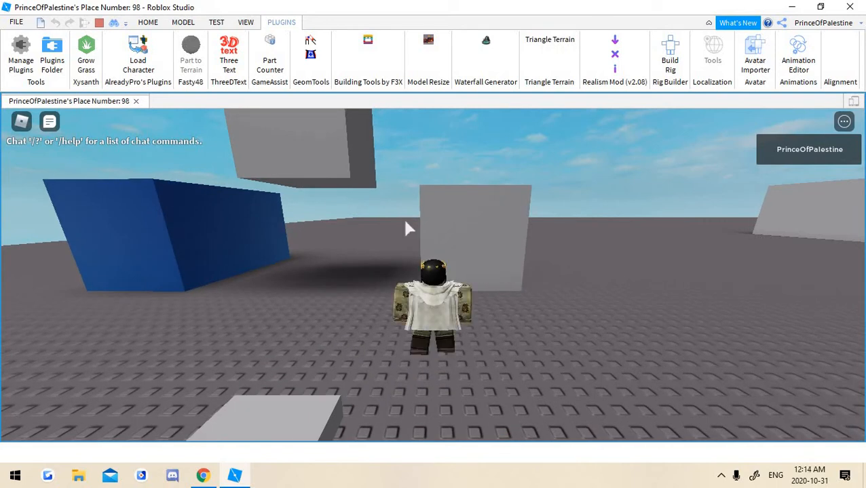
key("s")
key("w")
Walk the character around the anchored and unanchored grey blocks to compare them, and stop the playtest
right_click_drag(458, 269, 450, 265)
key("s")
key("d")
key("a")
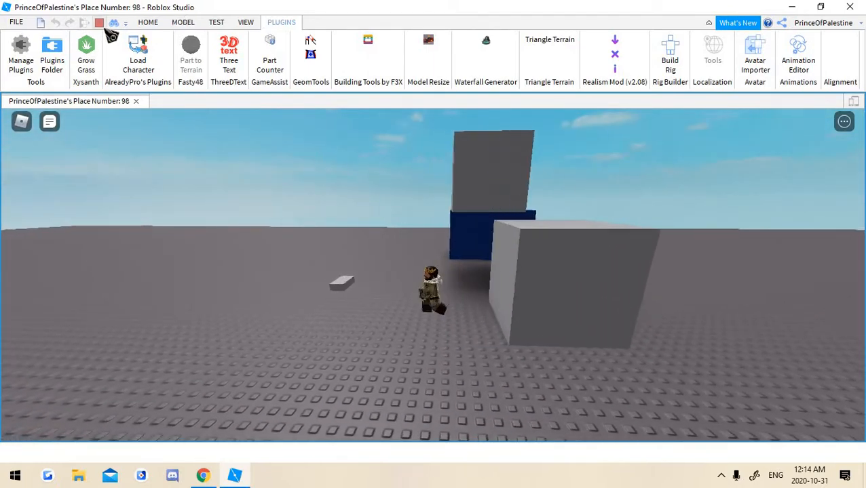
key("space")
right_click_drag(309, 271, 309, 271)
key("w")
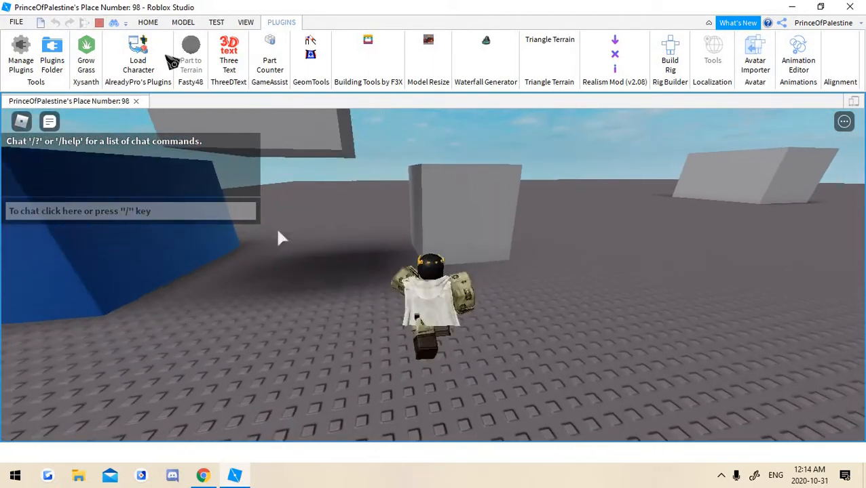
left_click(98, 22)
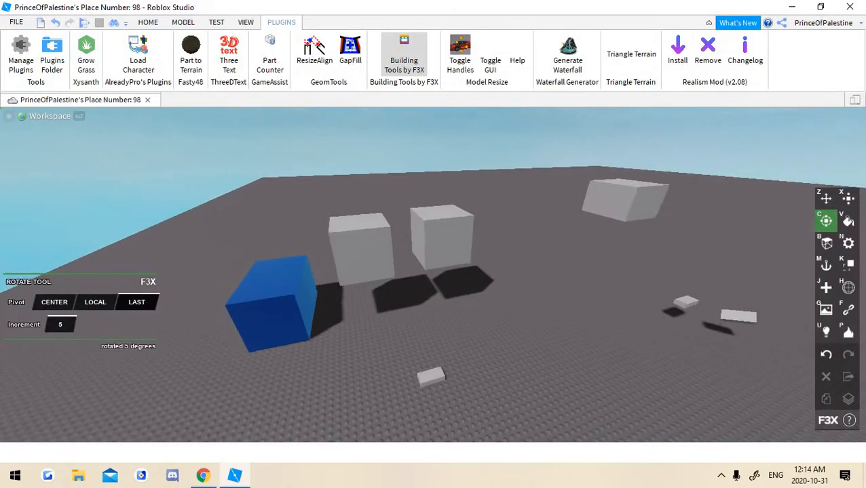
Select the outer raised grey block and set it to Anchored
key("n")
key("w")
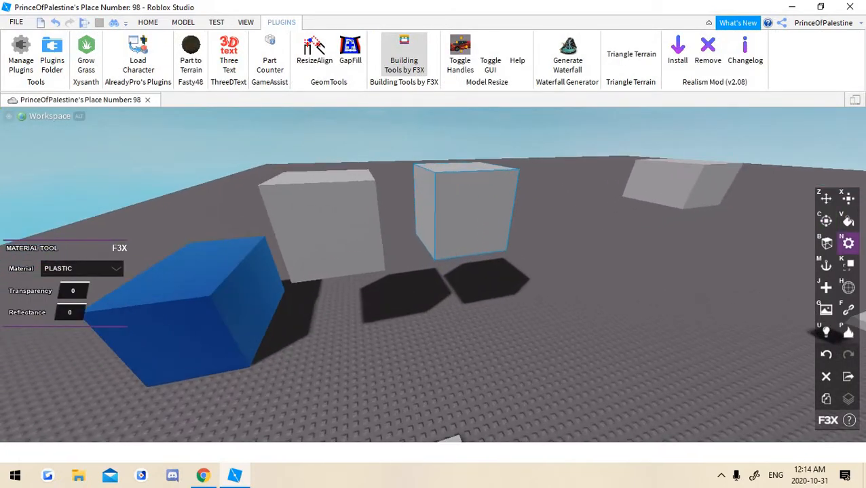
key("m")
key("w")
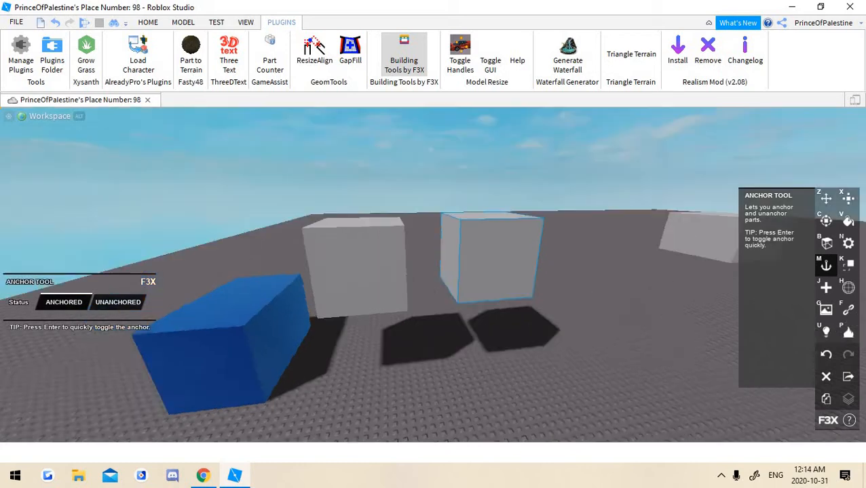
key("w")
key("s")
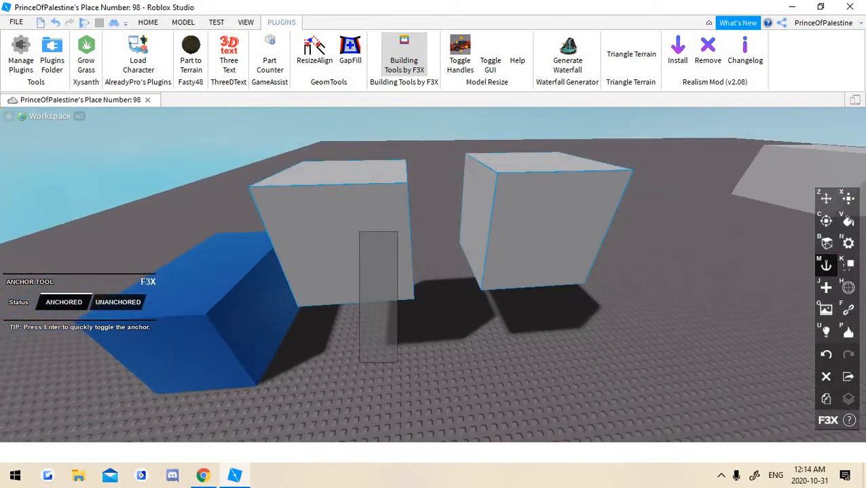
Select both raised grey blocks together and lower them onto the baseplate
left_click_drag(656, 343, 346, 174)
mouse_move(348, 204)
left_mouse_down()
mouse_move(361, 244)
mouse_move(363, 306)
left_mouse_up()
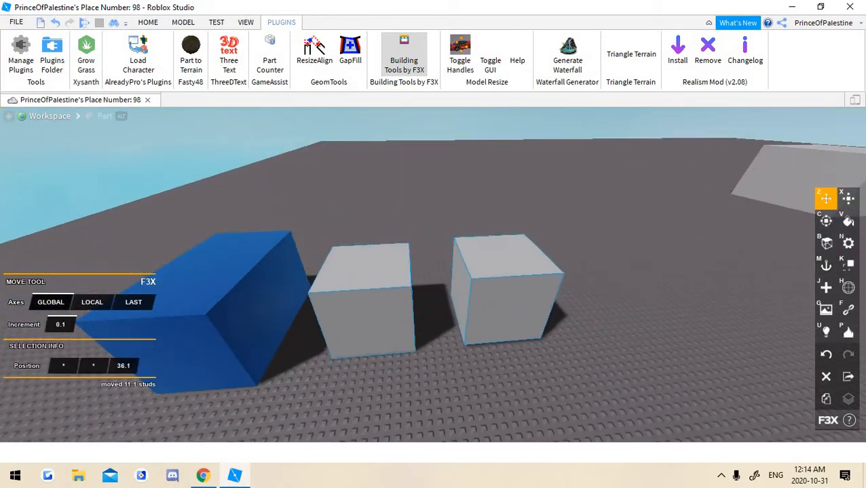
left_click(631, 285)
key("w")
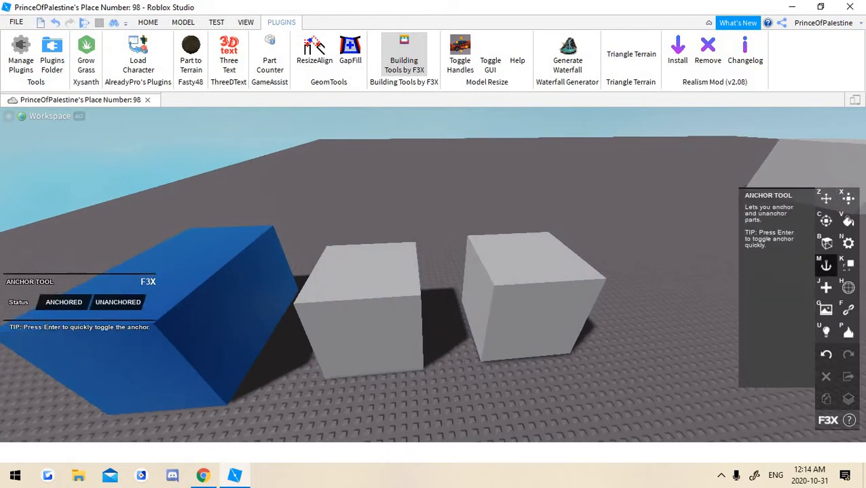
Open the Collision tool settings for the outer grey block
key("w")
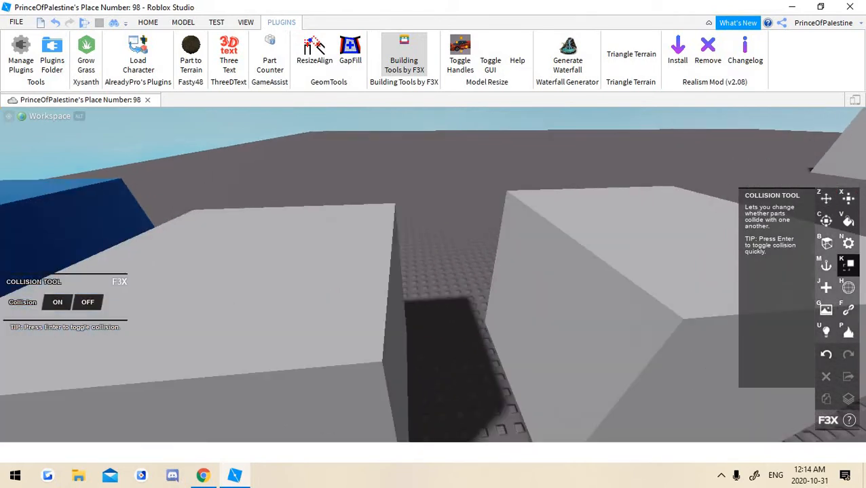
key("s")
right_click_drag(417, 274, 475, 278)
left_click(419, 278)
key("w")
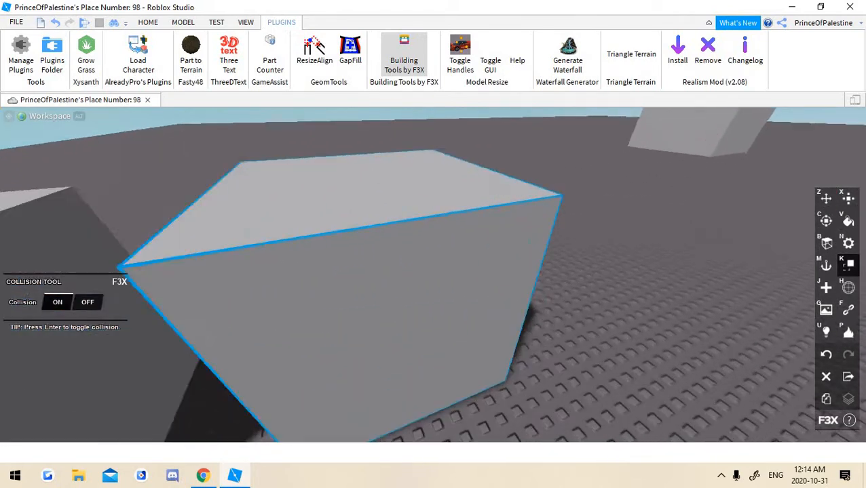
right_click_drag(419, 278, 366, 255)
key("s")
key("w")
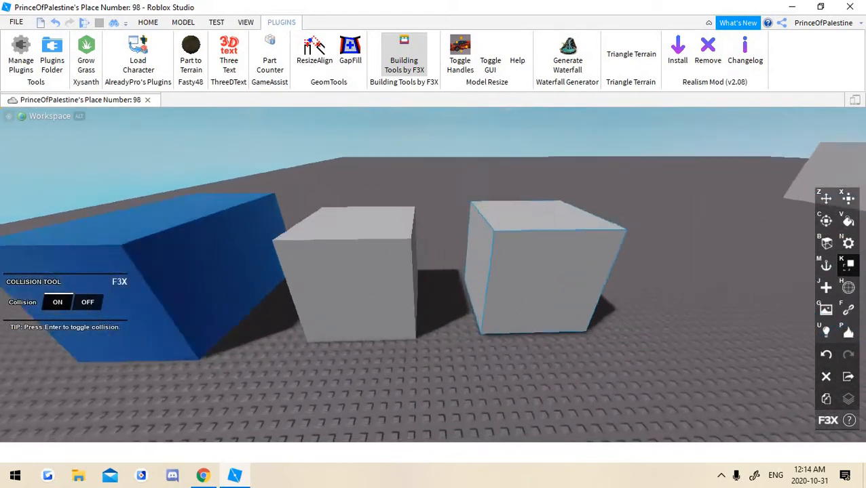
Examine the outer grey block and its neighbours from several sides with the collision setting shown
key("d")
key("s")
key("a")
right_click_drag(419, 278, 474, 285)
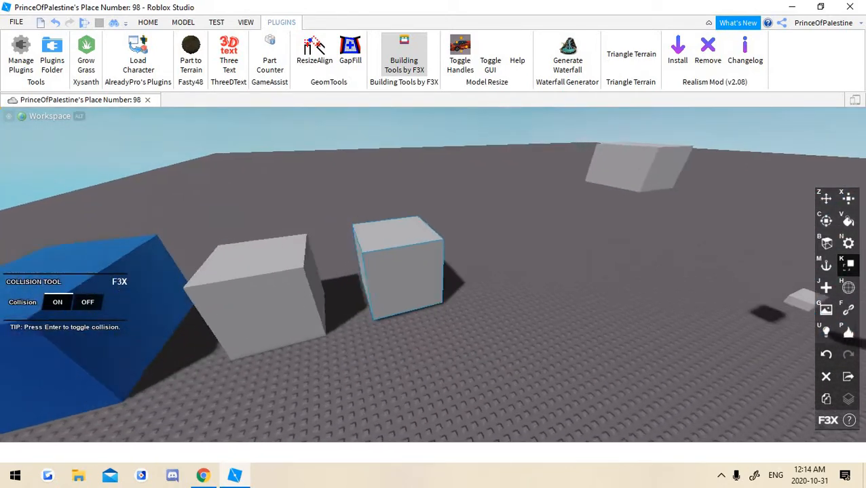
key("w")
right_click_drag(420, 278, 285, 251)
key("d")
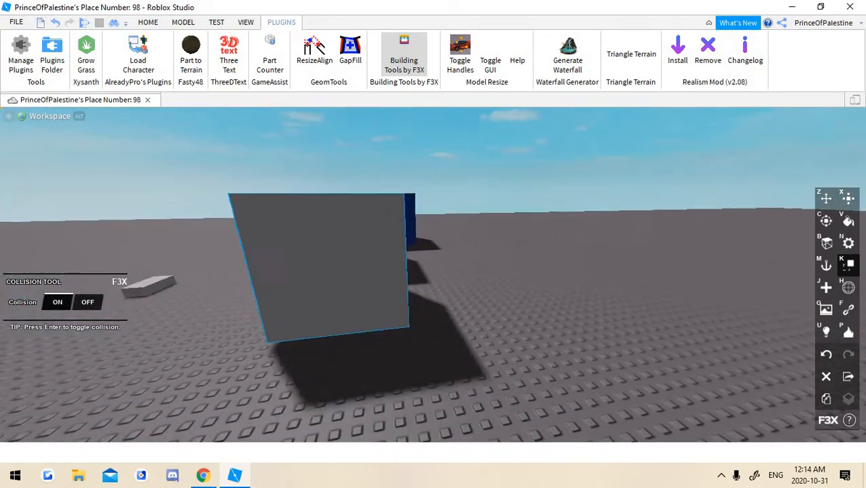
key("w")
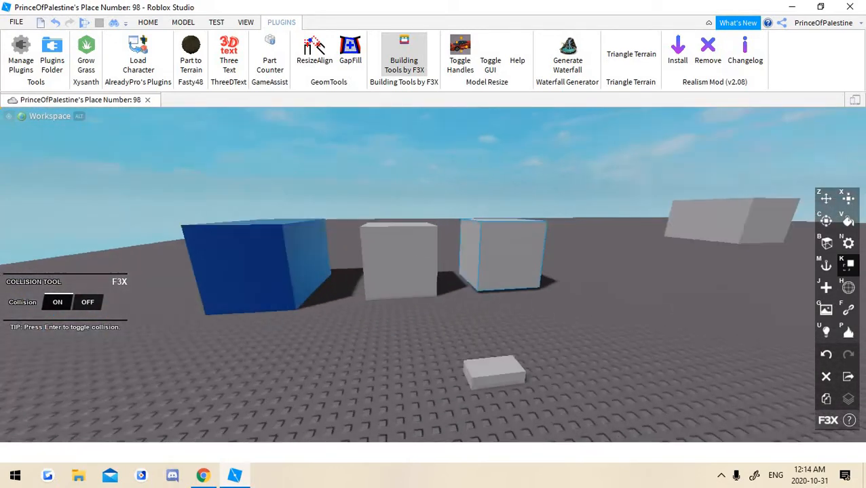
key("w")
right_click_drag(432, 275, 496, 281)
key("s")
key("w")
key("w")
key("s")
Inspect the outer grey block close up and from a distance as the object for the collision demonstration
left_click(461, 285)
key("w")
key("s")
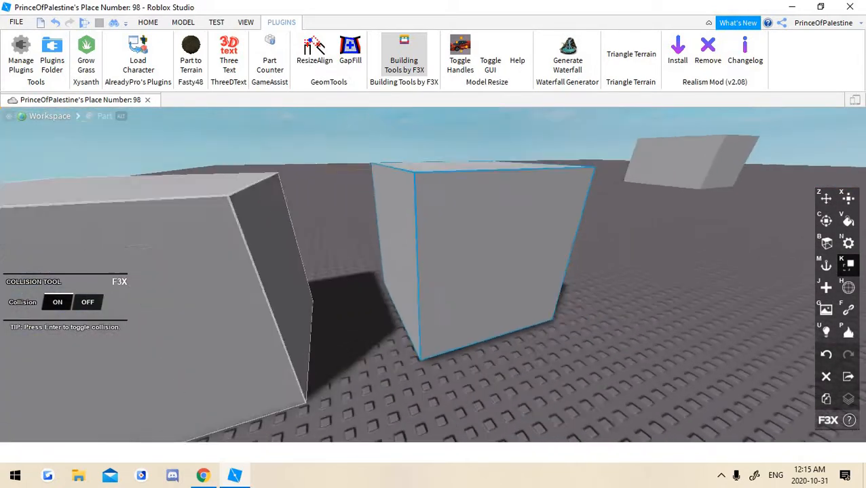
key("w")
mouse_move(432, 275)
right_mouse_down()
mouse_move(441, 292)
mouse_move(431, 251)
mouse_move(413, 237)
mouse_move(424, 268)
mouse_move(422, 254)
right_mouse_up()
key("s")
key("w")
key("s")
key("w")
left_click(444, 283)
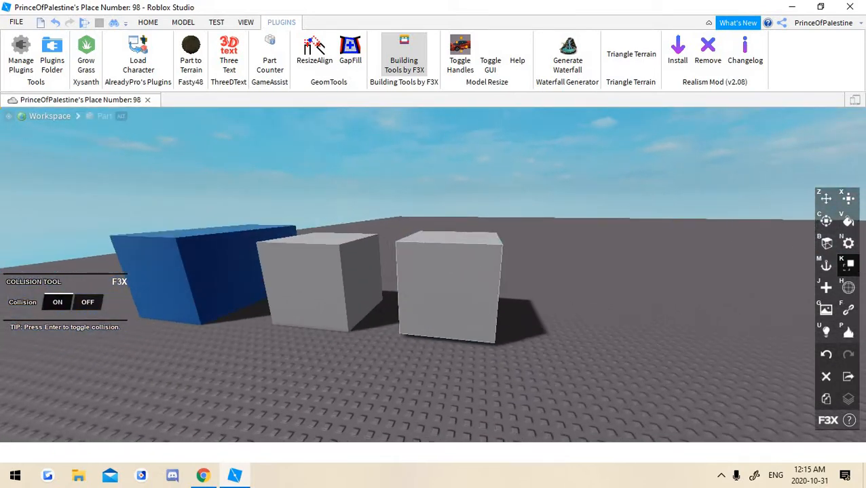
right_click_drag(444, 283, 424, 275)
key("w")
key("s")
key("s")
key("w")
key("w")
Select the grey block beside the blue one and check its collision setting
left_click(339, 282)
key("d")
right_click_drag(339, 282, 312, 275)
key("w")
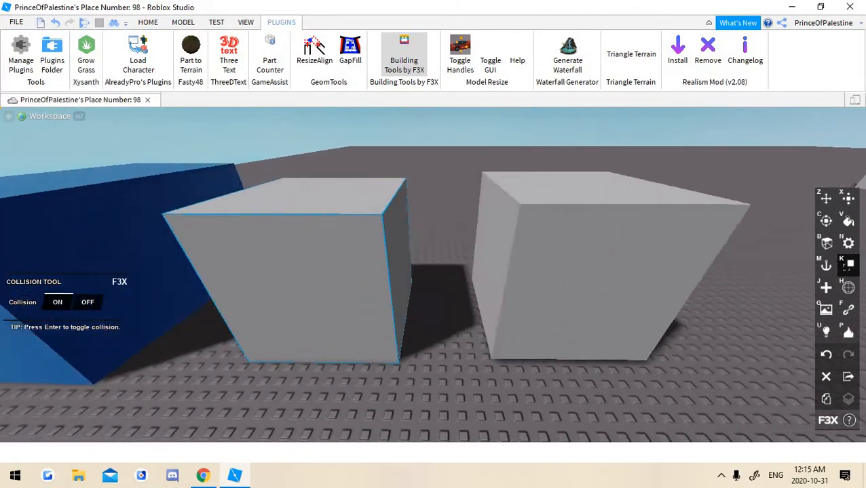
Turn collision off for the outer grey block and switch it back on
right_click_drag(488, 271, 530, 268)
key("w")
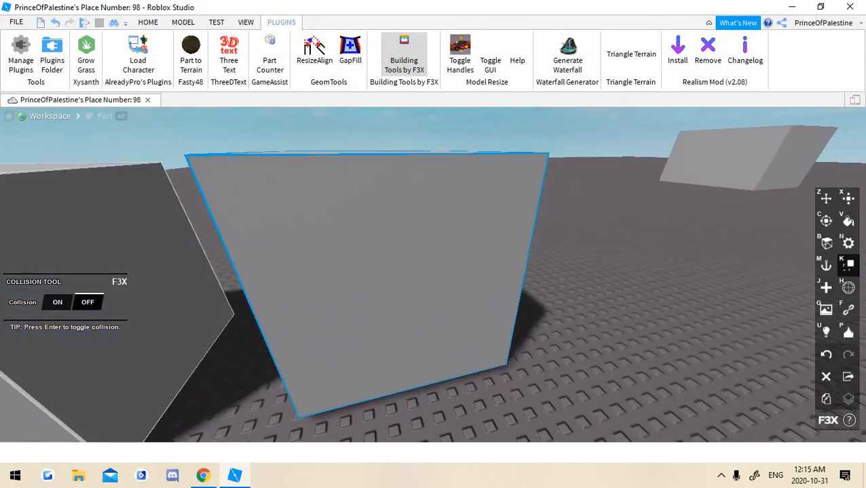
key("s")
mouse_move(434, 272)
right_mouse_down()
mouse_move(407, 278)
mouse_move(424, 274)
right_mouse_up()
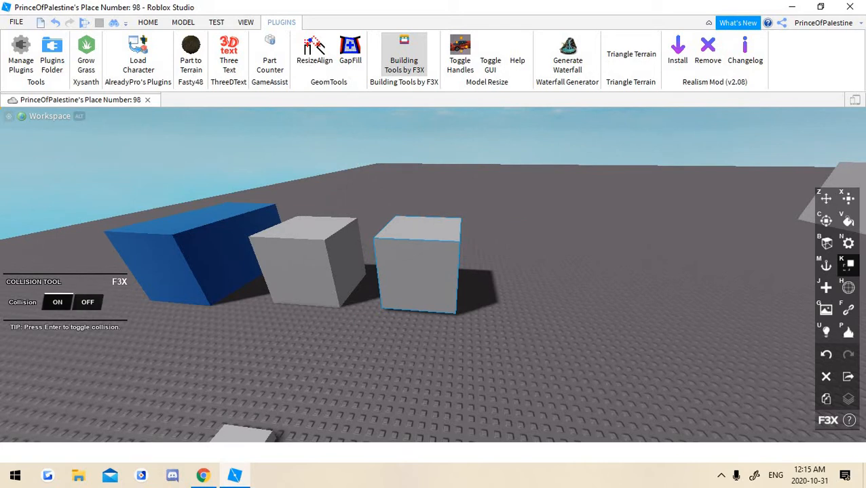
Set Collision to Off for the outer grey block
right_click_drag(434, 272, 488, 278)
key("w")
key("s")
key("s")
key("a")
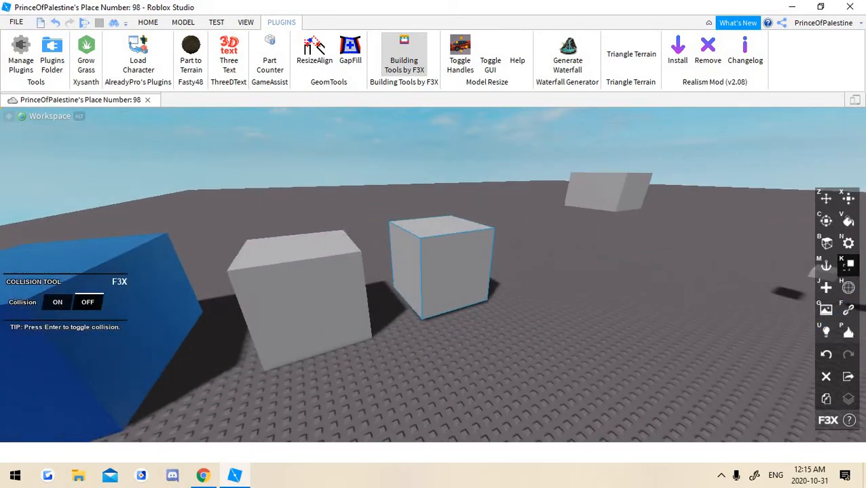
key("a")
key("w")
key("s")
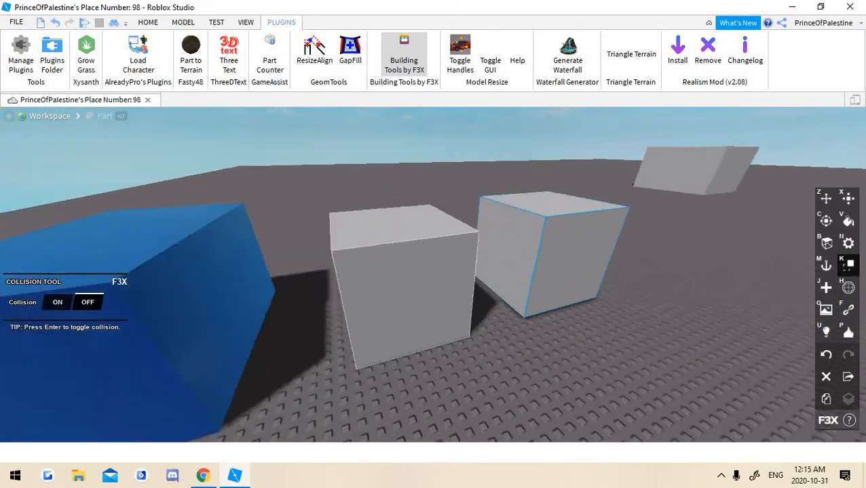
Start a playtest to try out the collision settings of the grey blocks
key("w")
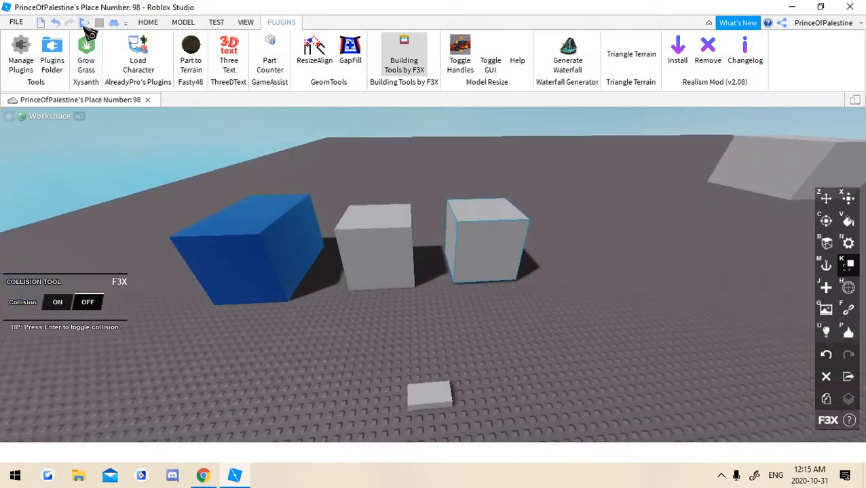
left_click(85, 24)
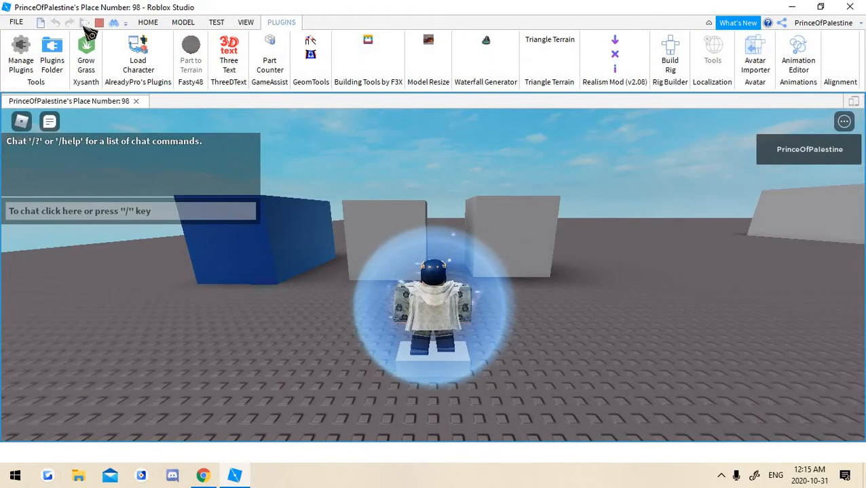
Walk the character up to the grey blocks to test their collision, and stop the playtest
key("w")
right_click_drag(459, 183, 458, 184)
key("a")
key("w")
key("w")
key("w")
key("w")
left_click(99, 22)
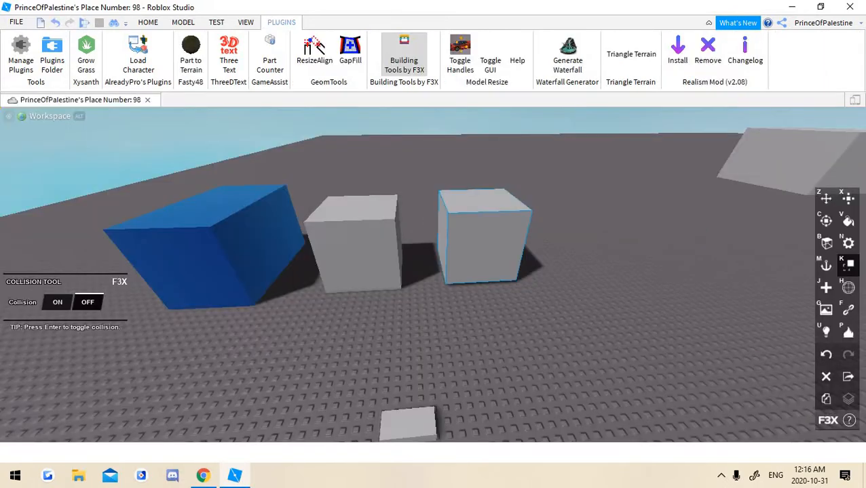
Place a new part on the baseplate in front of the grey blocks
key("w")
right_click_drag(434, 271, 435, 271)
key("s")
key("w")
right_click_drag(305, 272, 305, 271)
key("s")
key("w")
key("a")
key("w")
key("d")
key("s")
right_click_drag(529, 268, 512, 309)
right_click(529, 268)
left_click(463, 292)
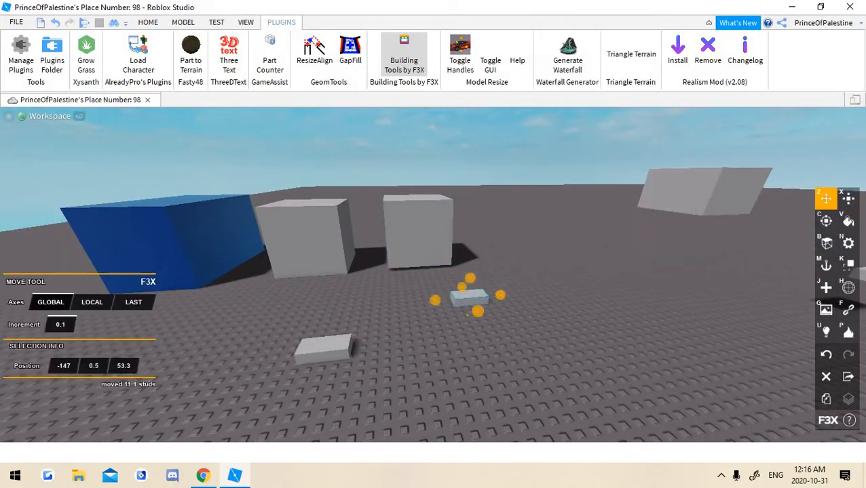
Insert another part with Studio's own Insert Part command and delete both new parts
right_click(542, 287)
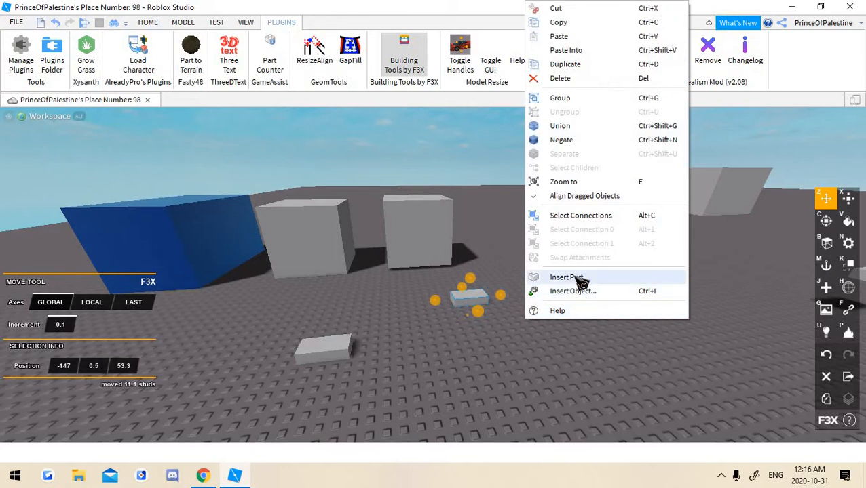
left_click(578, 278)
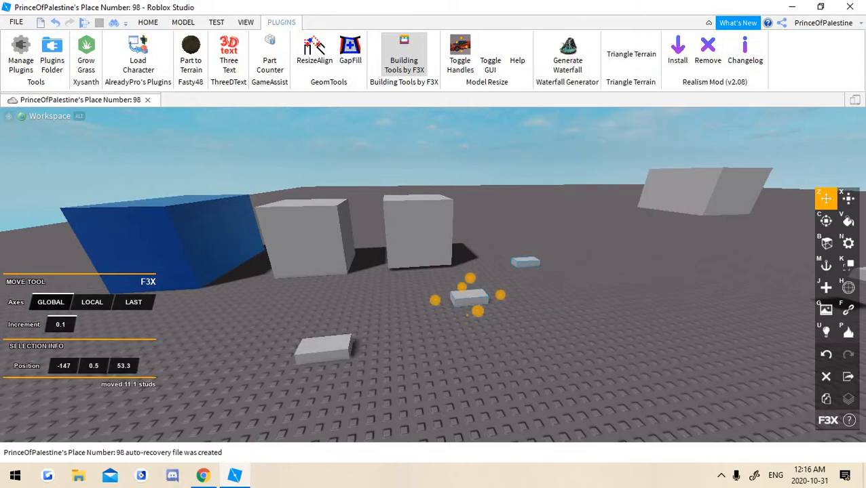
right_click_drag(529, 271, 499, 279)
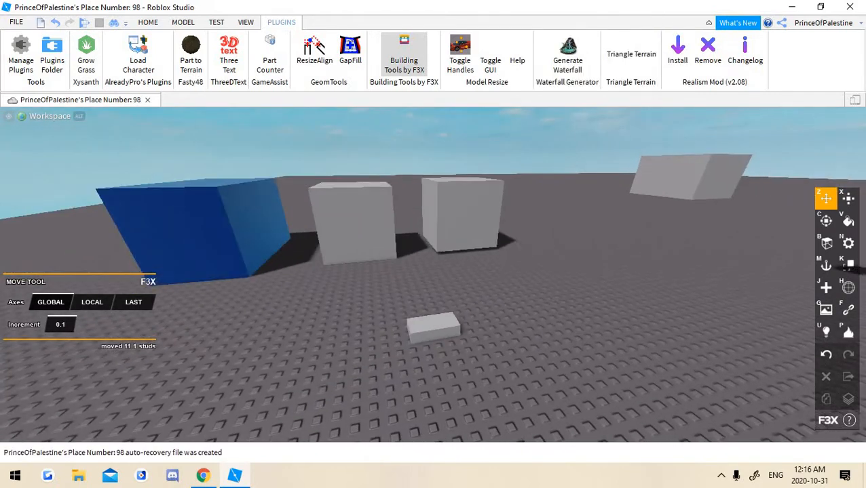
Place a Normal part in front of the blue block with the New Part tool and delete it
key("j")
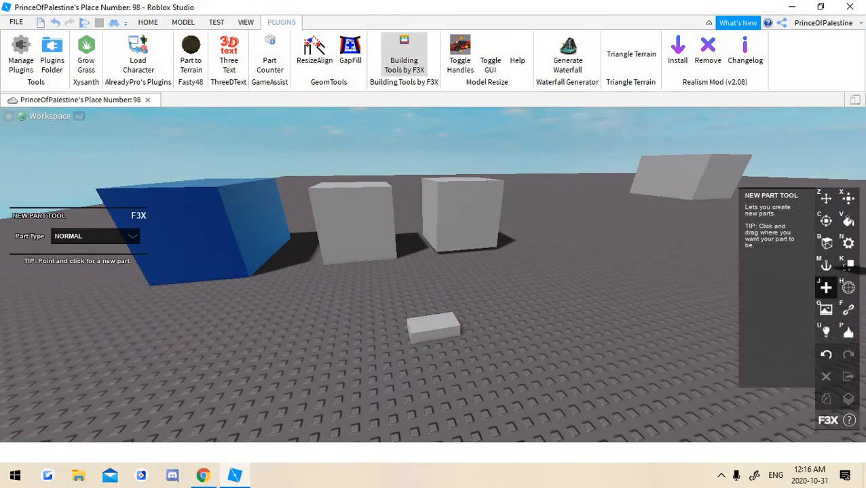
right_click_drag(421, 272, 339, 323)
left_click(367, 310)
scroll(367, 310, "up", 4)
scroll(367, 310, "down", 2)
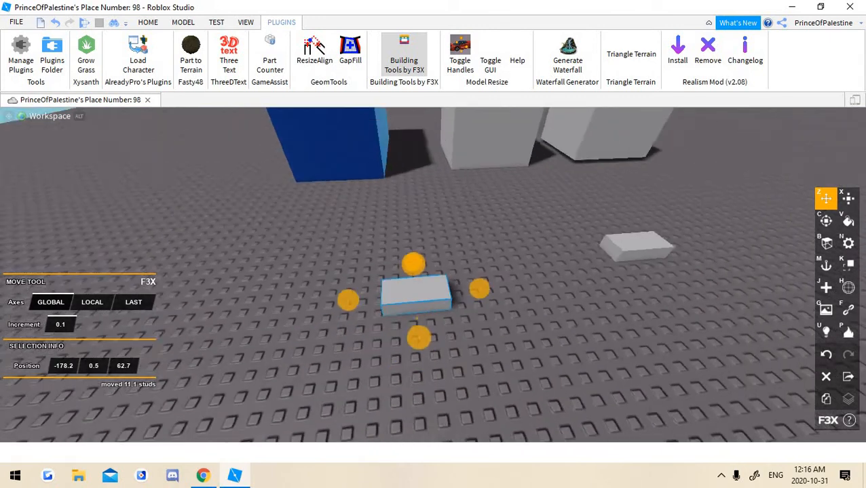
key("Delete")
Place a Normal part far out on the baseplate, well away from the blocks
key("j")
scroll(421, 272, "down", 3)
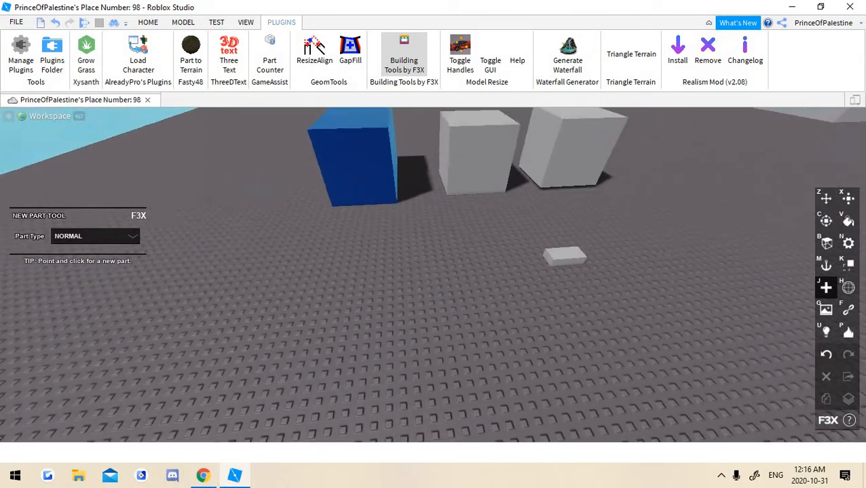
right_click_drag(421, 271, 515, 268)
left_click(559, 162)
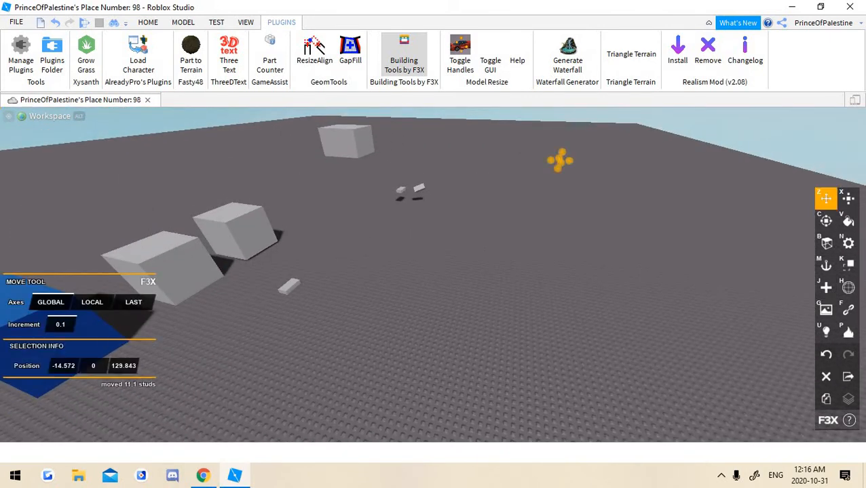
right_click_drag(560, 161, 353, 183)
Place a Truss part and a Wedge part side by side on the baseplate in front of the blue block
key("j")
key("w")
key("s")
key("w")
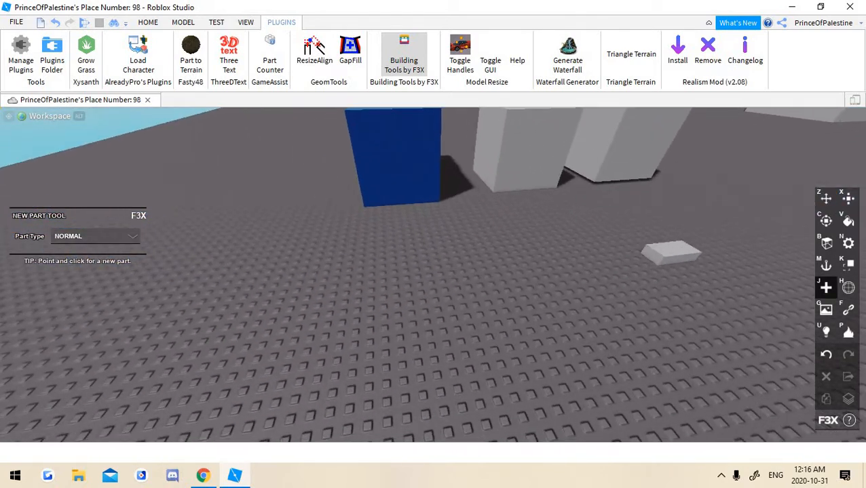
left_click(251, 285)
key("w")
right_click_drag(252, 285, 220, 293)
key("j")
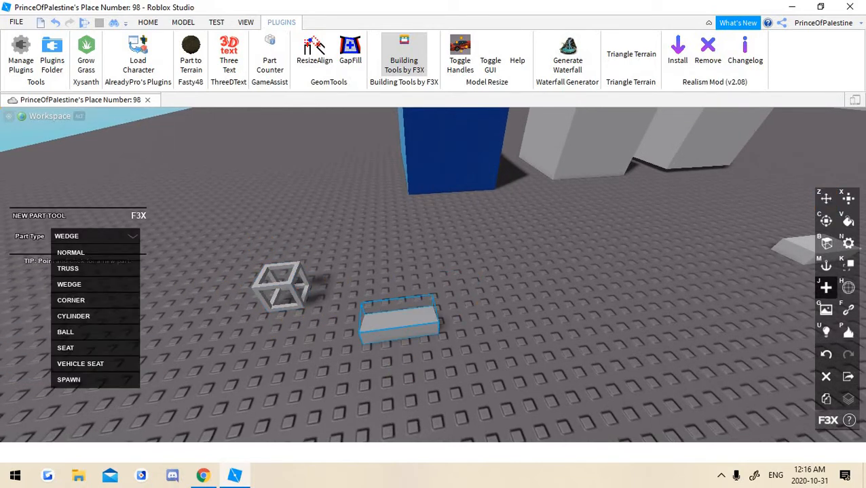
Place a Spawn part near the original spawn and remove it again
left_click(95, 380)
right_click_drag(204, 345, 325, 312)
key("w")
key("s")
key("s")
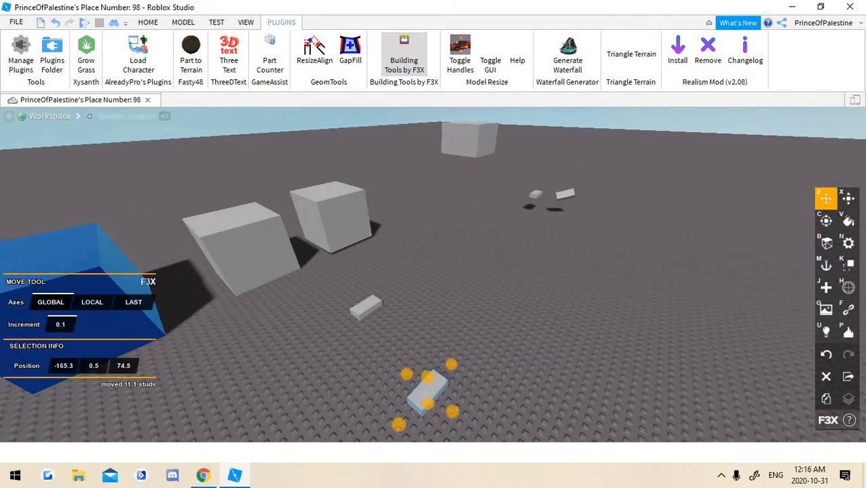
right_click_drag(407, 271, 319, 295)
key("s")
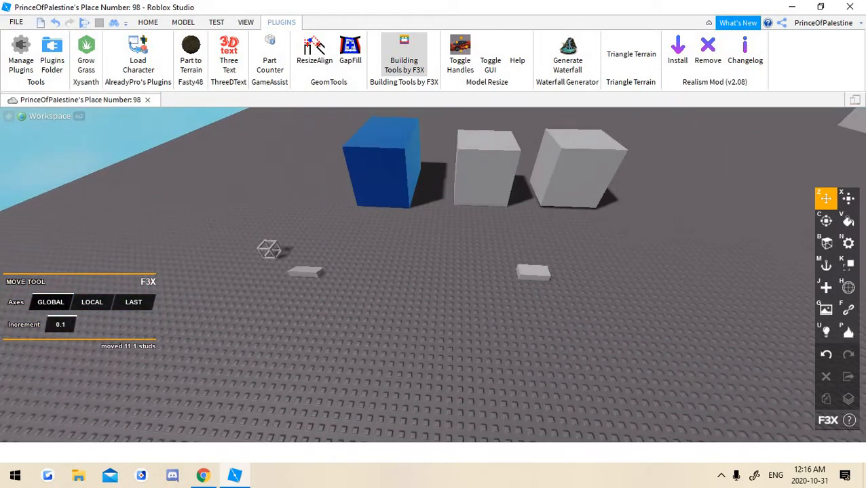
Place a Spawn part on the open baseplate a short distance from the original spawn
key("w")
right_click_drag(407, 291, 499, 237)
key("s")
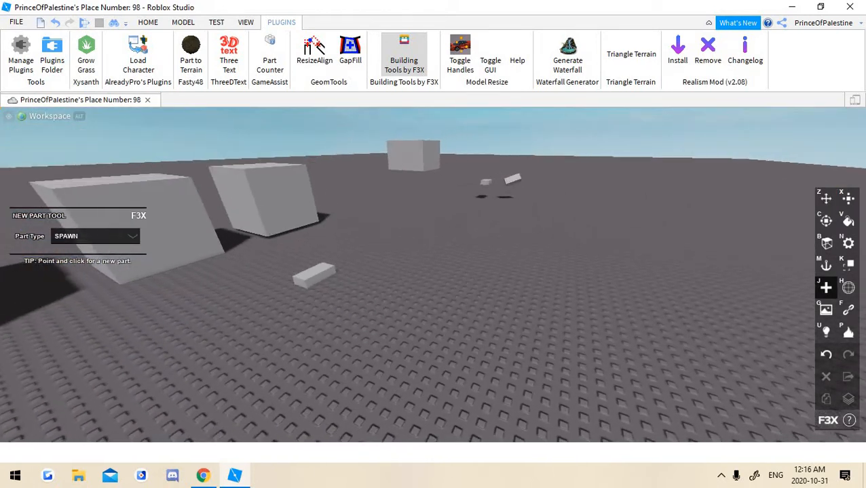
left_click_drag(499, 238, 502, 296)
Place a Normal part between the original spawn and the newly added Spawn part
key("j")
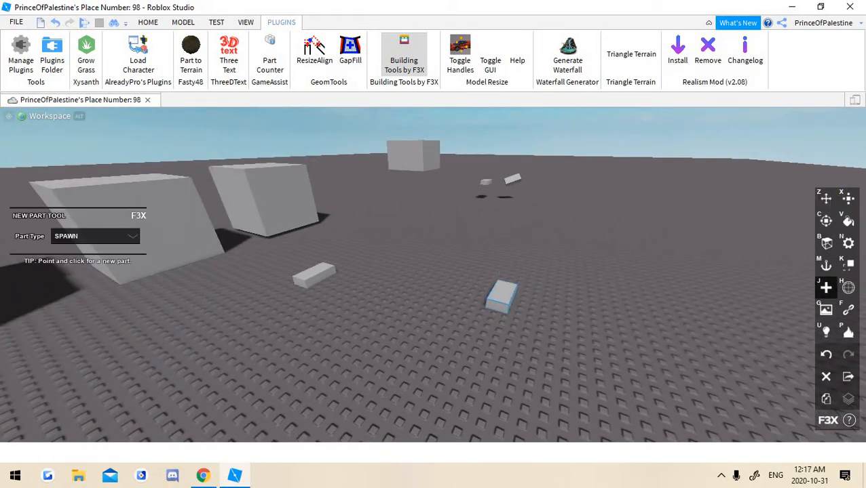
left_click(95, 236)
left_click(94, 252)
right_click_drag(407, 285, 413, 312)
left_click_drag(388, 266, 416, 269)
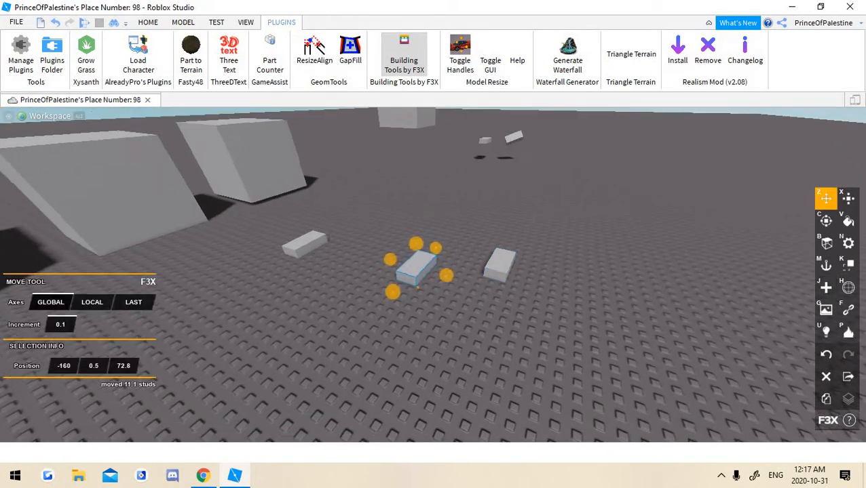
Move the Normal part close beside the original spawn, to about position -161.3, 0.5, 63.4, and deselect it
key("w")
right_click_drag(416, 268, 332, 265)
key("s")
right_click_drag(543, 333, 522, 339)
key("w")
key("w")
right_click_drag(380, 305, 502, 278)
key("a")
key("d")
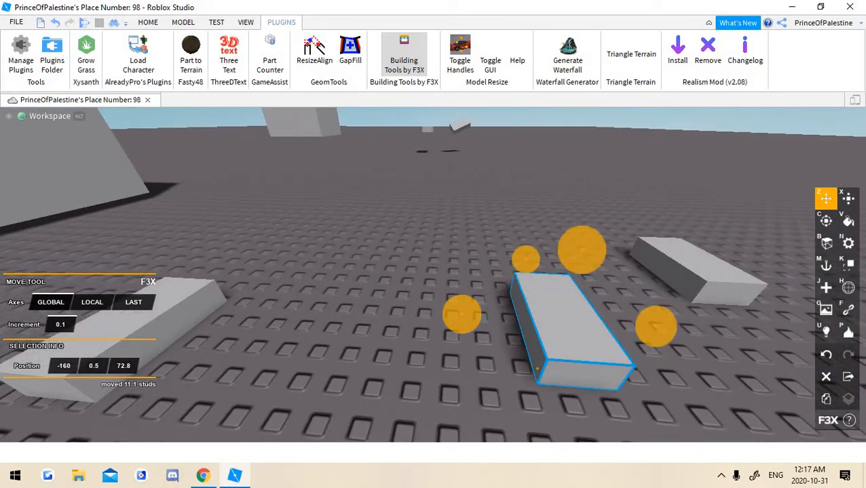
key("a")
left_click_drag(332, 332, 356, 329)
key("s")
key("a")
right_click_drag(356, 329, 441, 353)
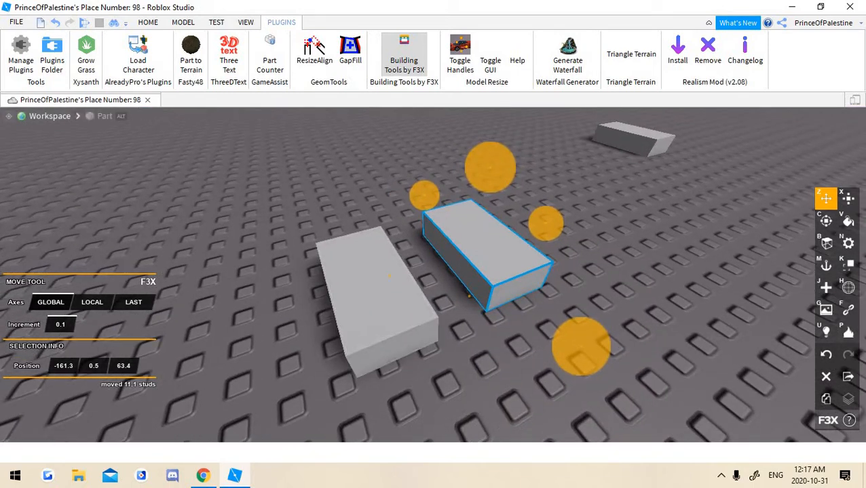
left_click(573, 289)
Activate the New Part tool and set its part type to Spawn
key("s")
right_click_drag(573, 290, 468, 261)
key("w")
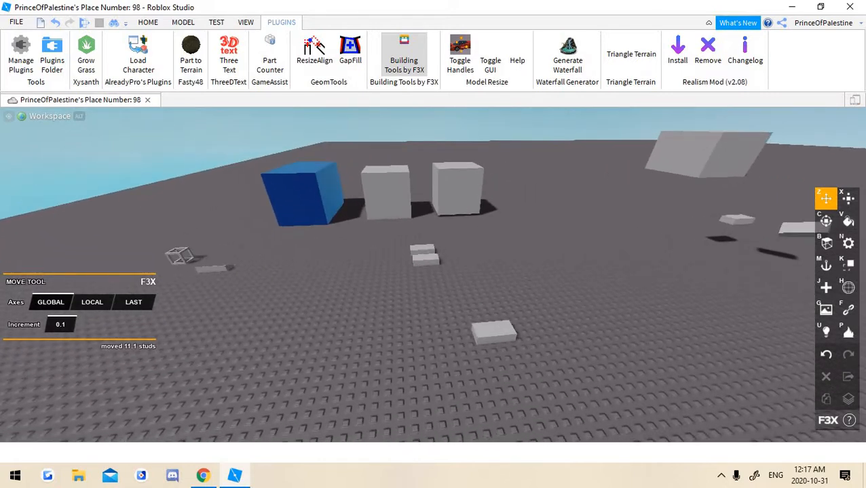
key("a")
key("w")
right_click_drag(468, 262, 590, 268)
key("w")
key("j")
key("s")
key("s")
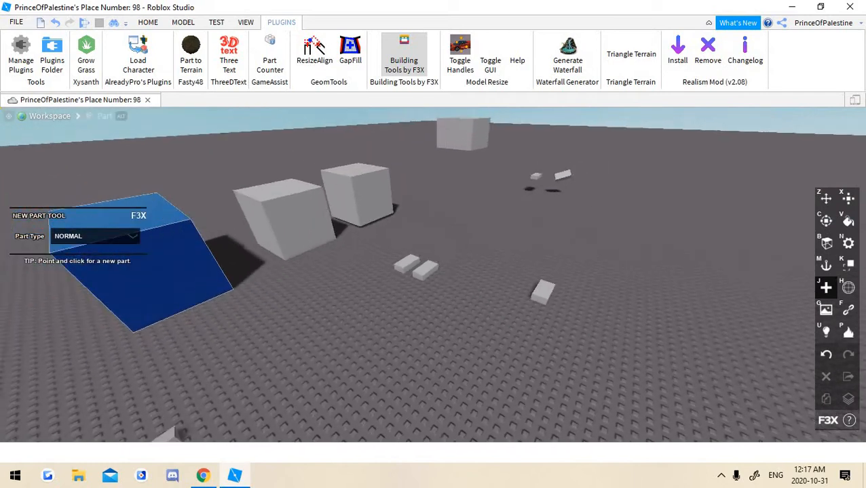
key("d")
key("w")
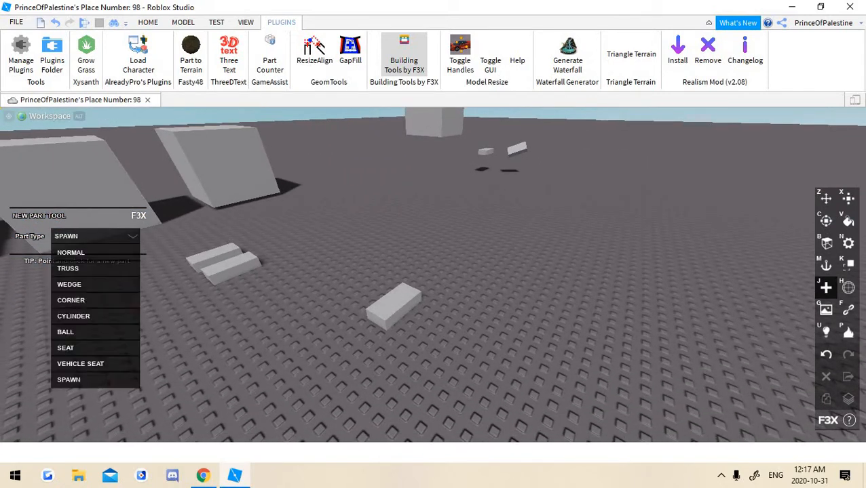
Examine the placed parts and blocks from several angles with the available part types listed
right_click_drag(468, 271, 366, 271)
key("w")
key("s")
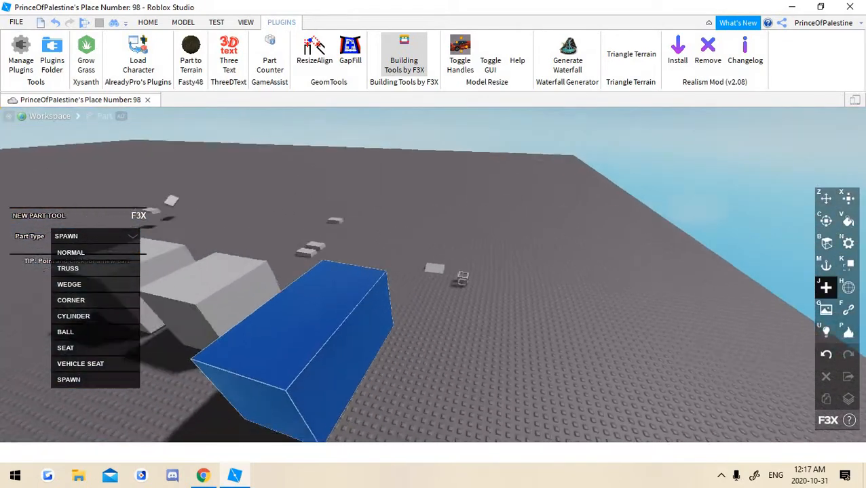
key("w")
right_click_drag(434, 271, 400, 302)
key("w")
key("d")
key("w")
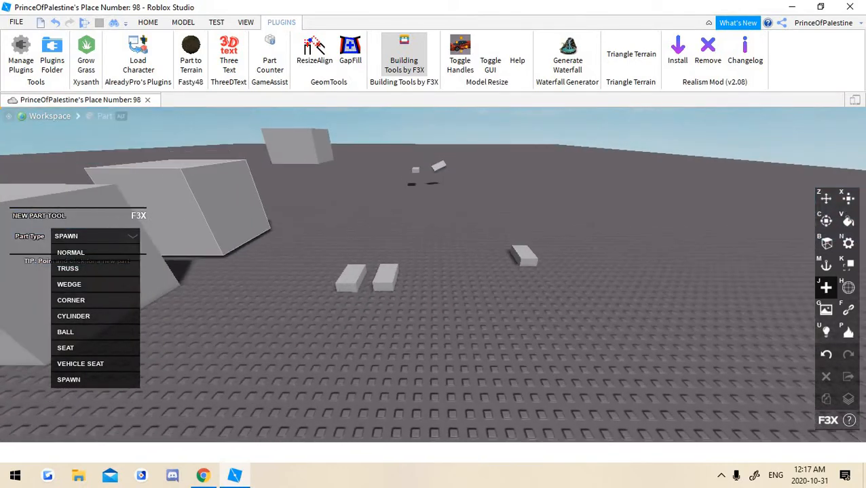
Set the part type to Normal and return to the New Part tool after a stray placement
left_click(71, 253)
key("d")
right_click_drag(170, 253, 101, 248)
left_click(96, 236)
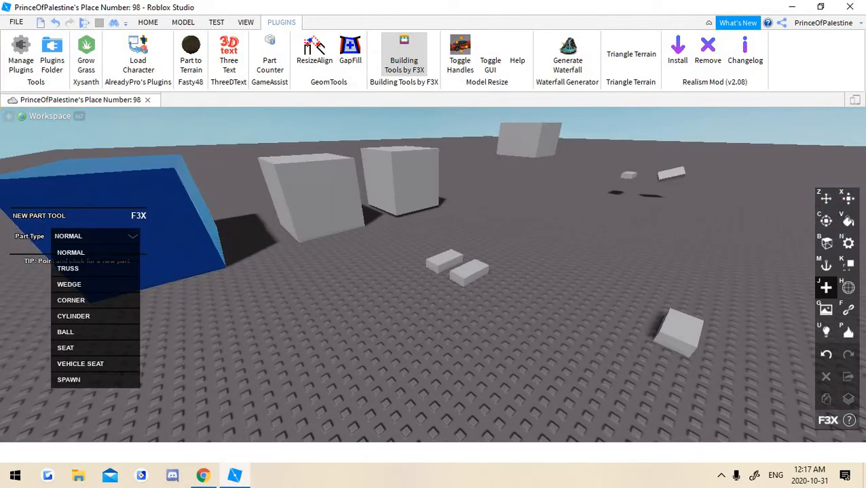
key("s")
right_click_drag(169, 252, 136, 278)
left_click(71, 215)
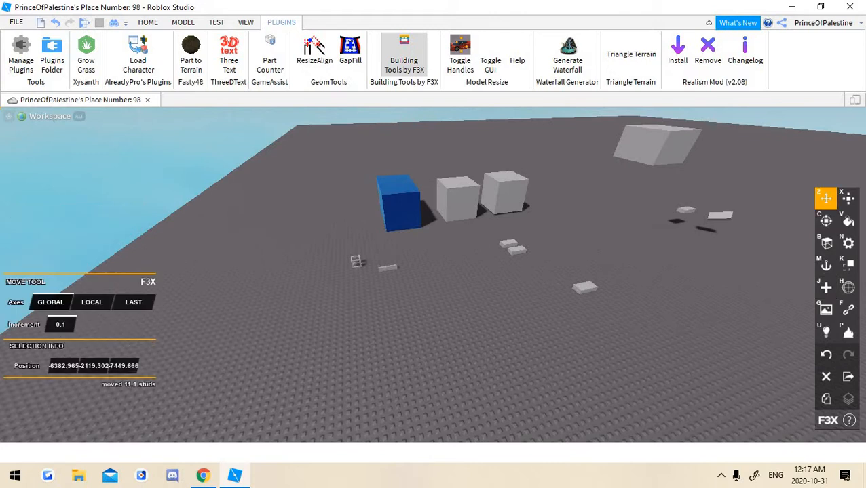
key("k")
key("j")
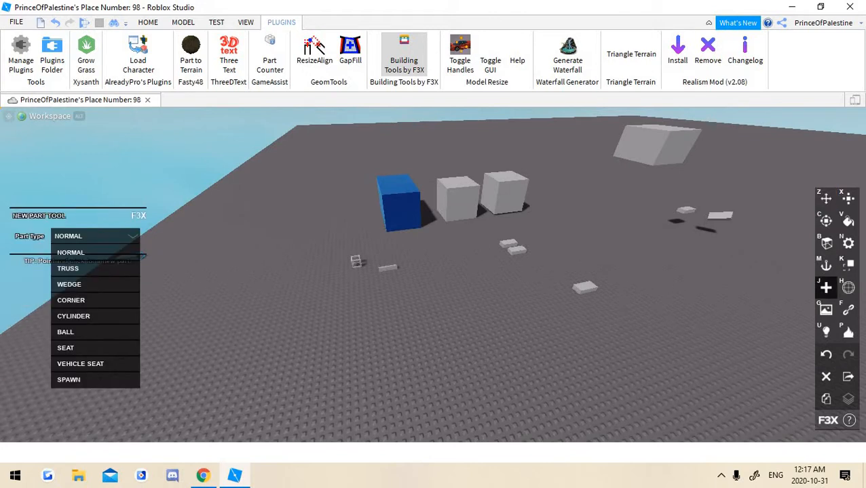
Place a Spawn part on the baseplate in front of the wedge
left_click(92, 380)
left_click_drag(372, 366, 445, 361)
right_click_drag(407, 305, 399, 335)
key("w")
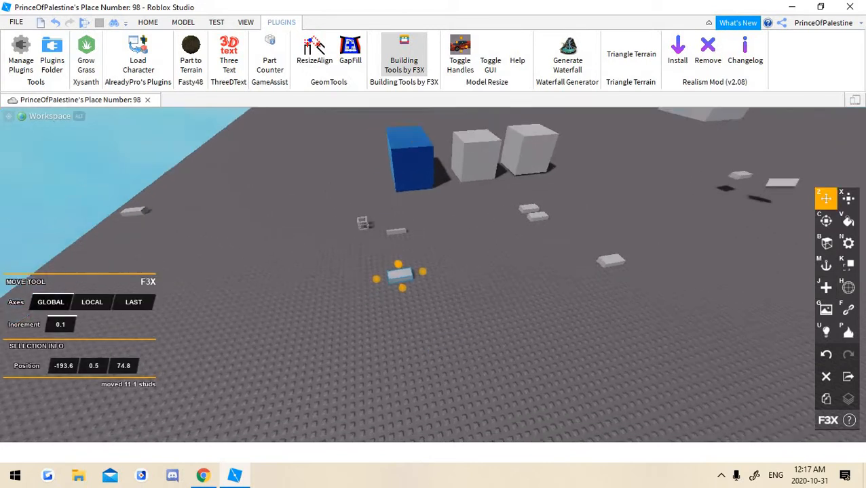
Place two more Spawn parts, one on each side of the Spawn part in front of the wedge
key("j")
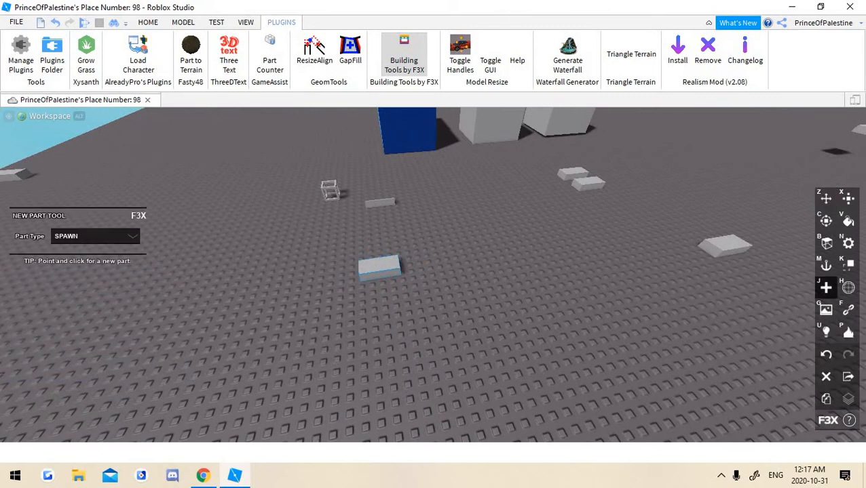
left_click_drag(330, 273, 205, 312)
key("k")
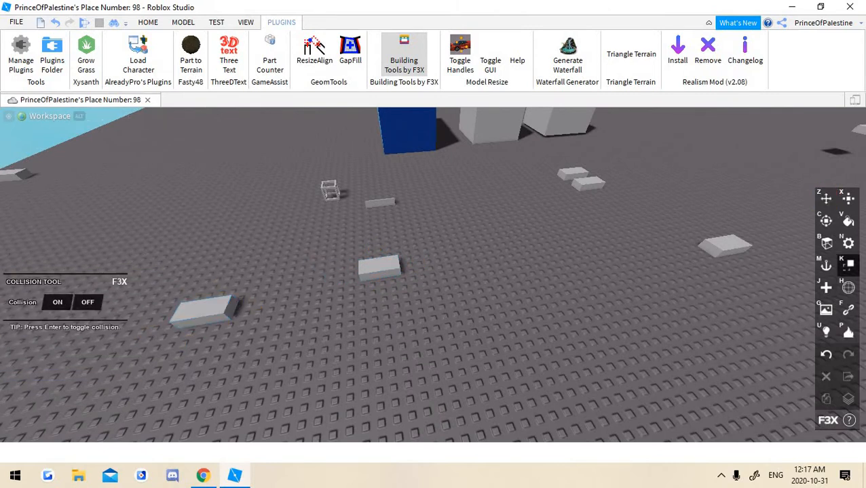
key("j")
left_click(515, 249)
Switch the part type to Normal and place Normal parts among the Spawn parts for comparison
key("j")
left_click(95, 236)
left_click(88, 254)
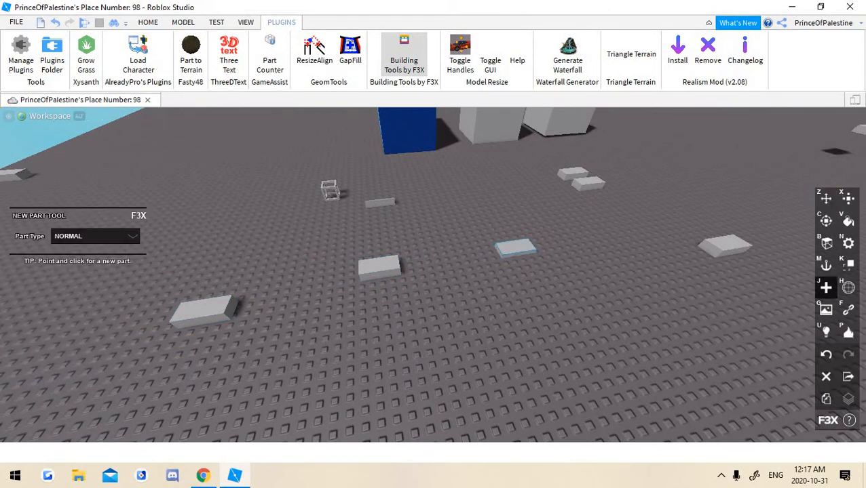
left_click_drag(449, 354, 420, 332)
scroll(419, 332, "down", 3)
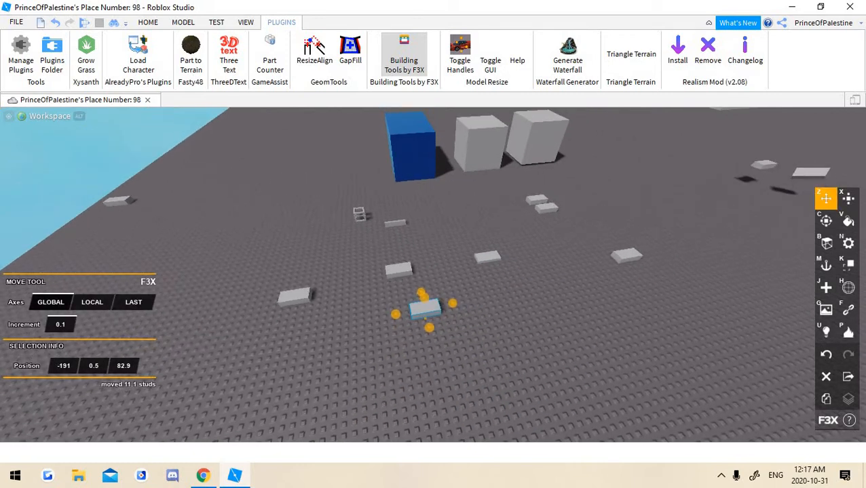
key("j")
left_click(258, 273)
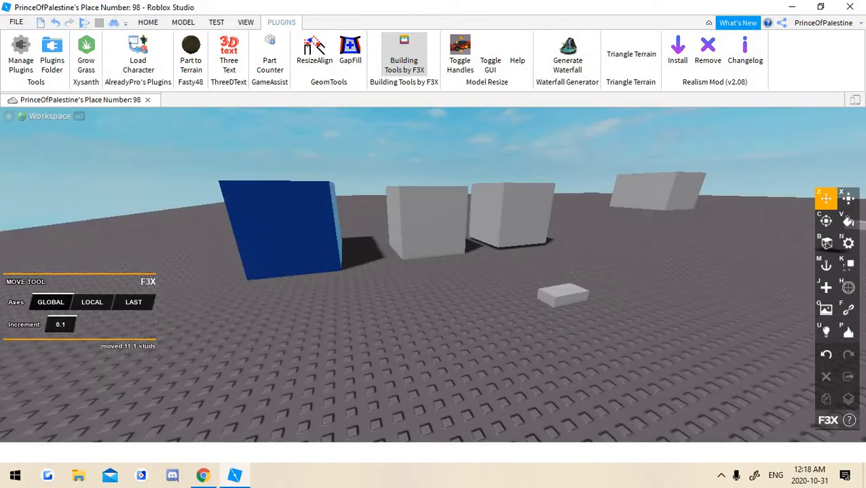
Switch from the New Part tool to the Mesh tool and view its description
left_click(826, 288)
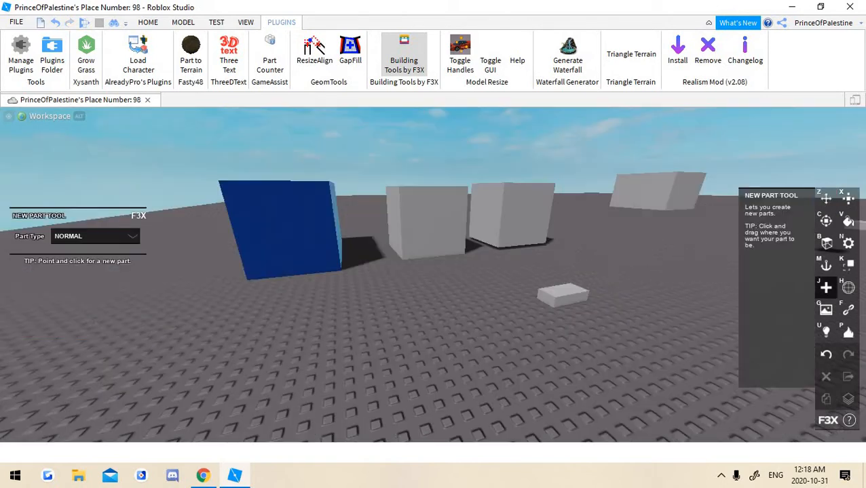
key("w")
right_click_drag(611, 285, 610, 332)
key("s")
key("h")
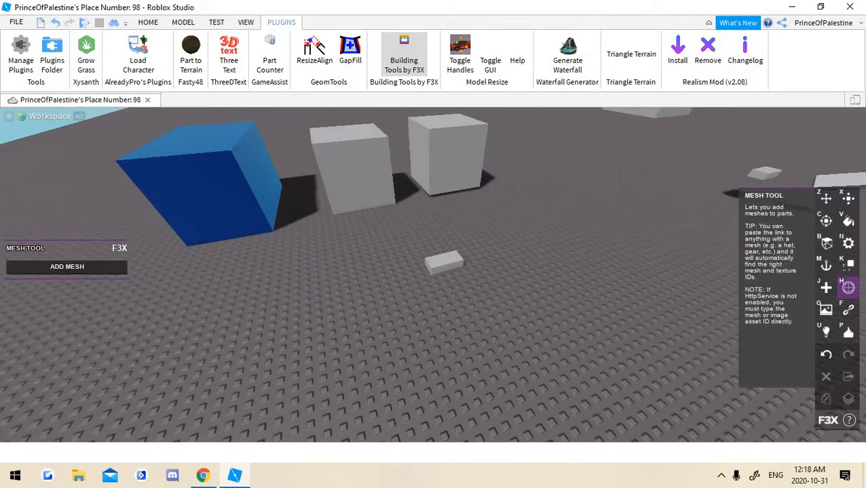
Select the outer grey block with the Resize tool
key("w")
right_click_drag(542, 305, 533, 210)
key("s")
key("w")
right_click_drag(475, 237, 471, 291)
key("s")
key("s")
right_click_drag(434, 271, 414, 332)
key("w")
key("w")
key("s")
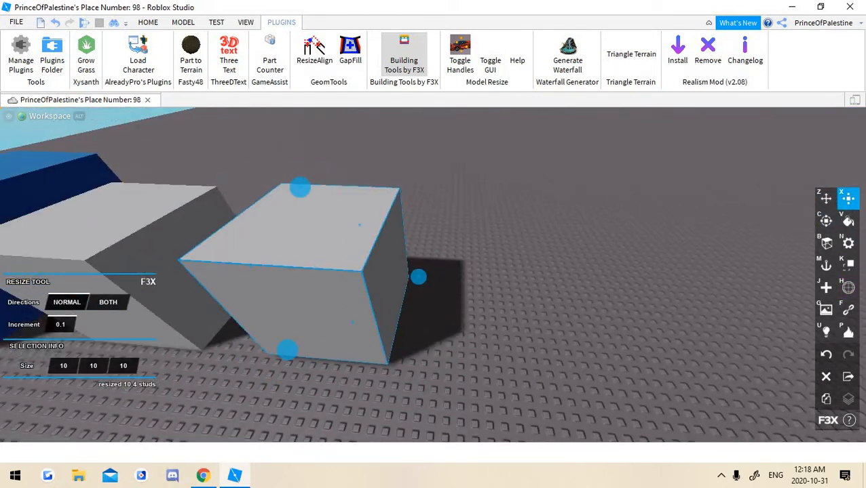
Stretch the selected grey block to a size of about 32.9 × 12.6 × 10 studs
left_click_drag(418, 276, 614, 296)
key("s")
left_click_drag(428, 224, 428, 207)
key("s")
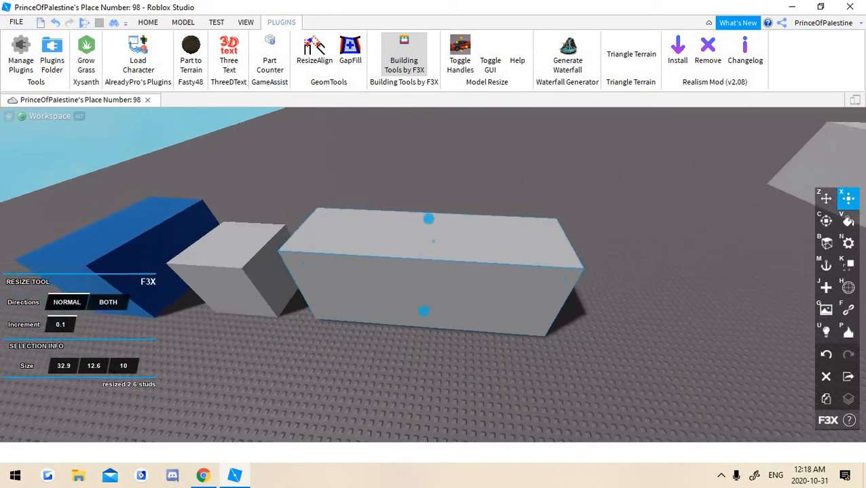
Add a mesh to the stretched grey block with the Mesh tool
right_click_drag(428, 207, 448, 207)
key("w")
key("w")
key("s")
key("s")
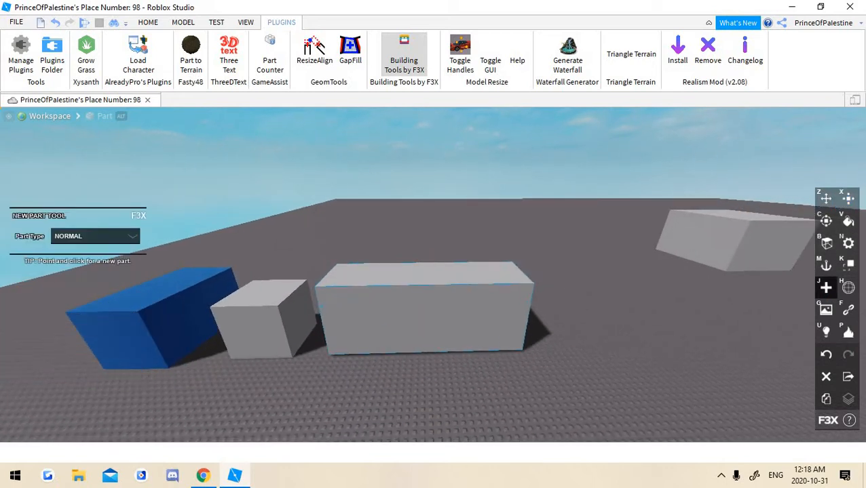
key("w")
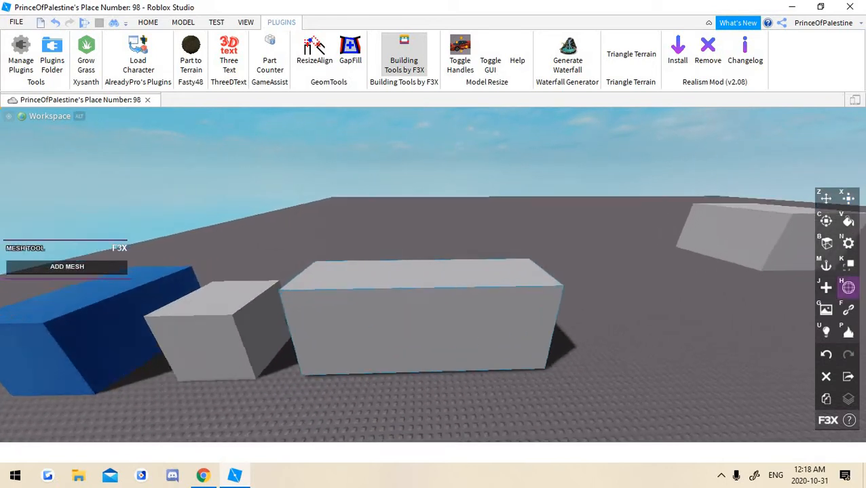
left_click(66, 267)
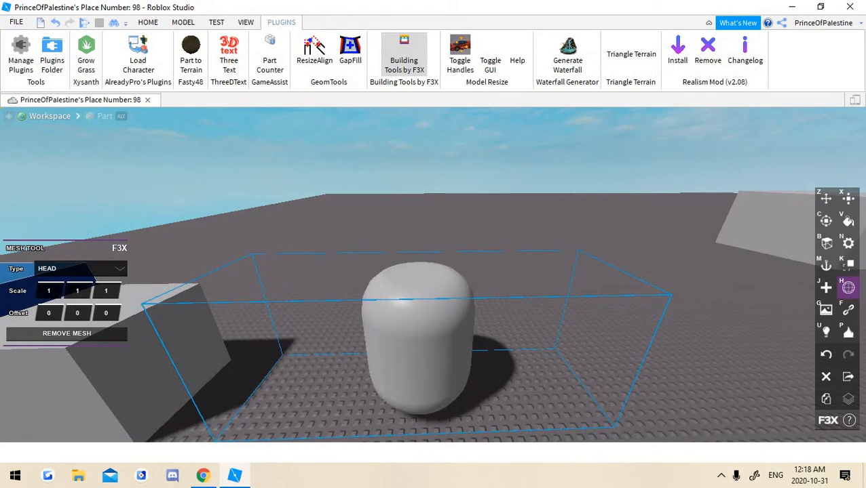
mouse_move(407, 258)
right_mouse_down()
mouse_move(434, 325)
mouse_move(393, 332)
mouse_move(407, 251)
right_mouse_up()
key("w")
key("s")
Try the Cylinder and Head mesh types on the stretched block, ending with the Sphere type
left_click(81, 269)
left_click(57, 301)
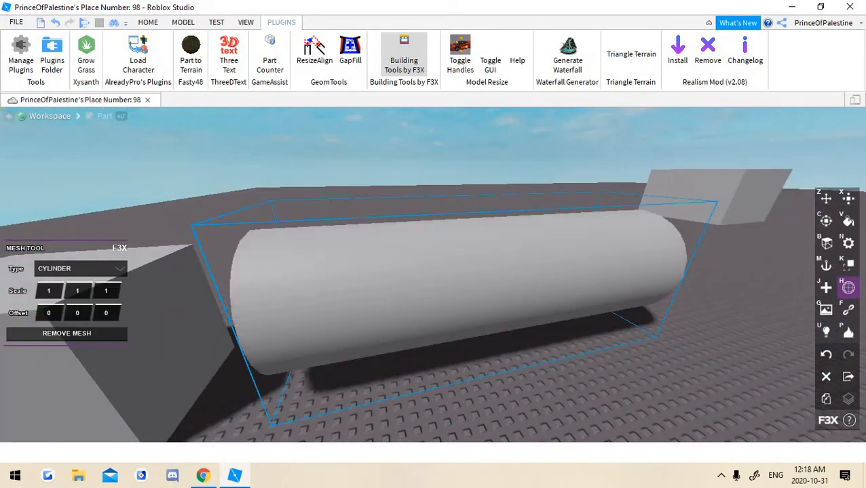
left_click(50, 332)
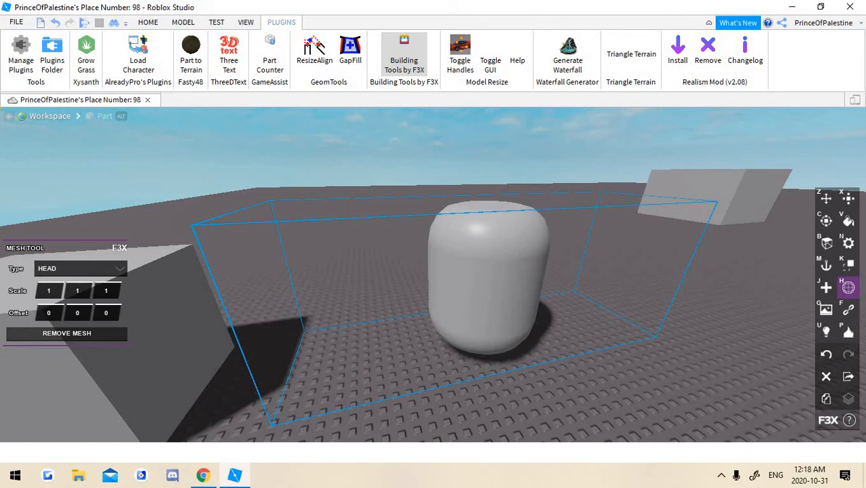
left_click(55, 349)
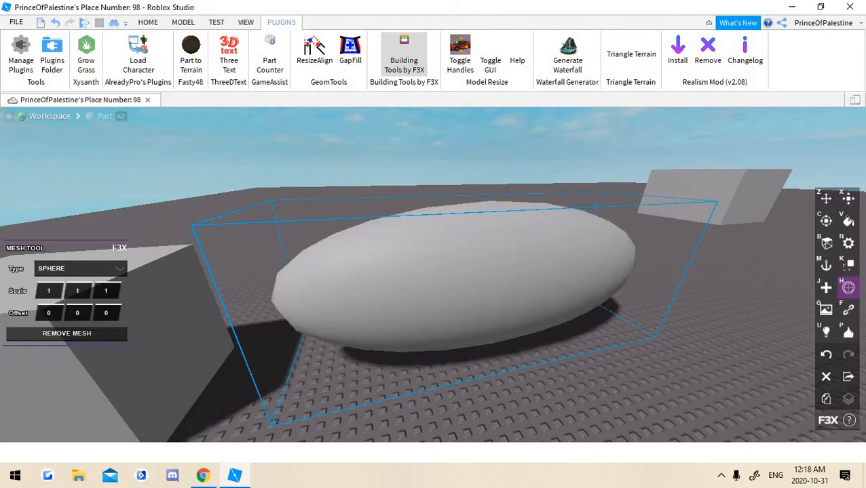
left_click(53, 364)
right_click_drag(435, 274, 597, 316)
left_click(80, 268)
left_click(55, 349)
Resize the sphere-meshed part to about 20.1 × 28.2 × 27.6 studs with the Resize tool
right_click_drag(530, 367, 407, 305)
key("x")
left_click_drag(552, 245, 449, 245)
right_click_drag(449, 246, 352, 204)
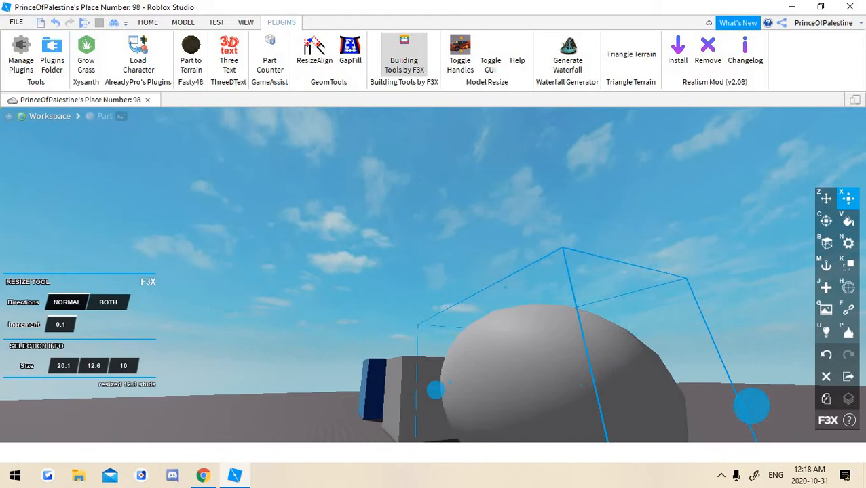
key("s")
left_click_drag(506, 288, 488, 166)
left_click_drag(434, 280, 245, 253)
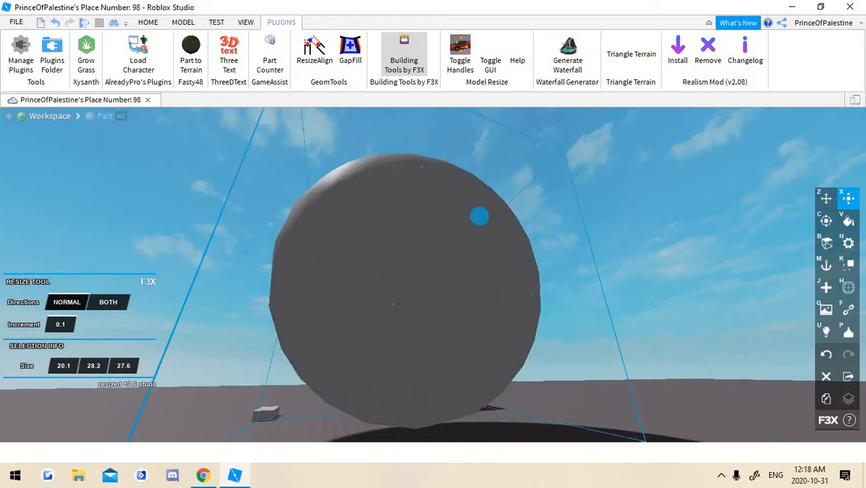
Undo the resizing and mesh type changes on the part until its mesh type is Head again
right_click_drag(404, 291, 414, 350)
key("s")
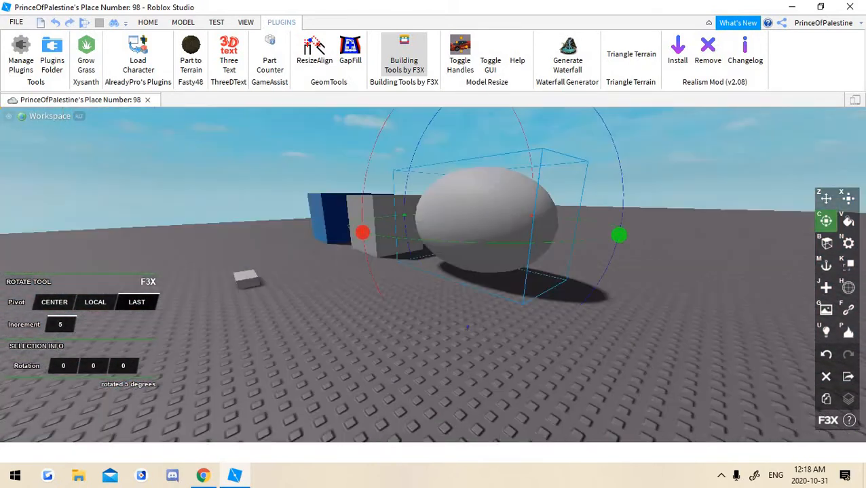
key("w")
right_click_drag(434, 291, 366, 204)
right_click_drag(434, 271, 515, 346)
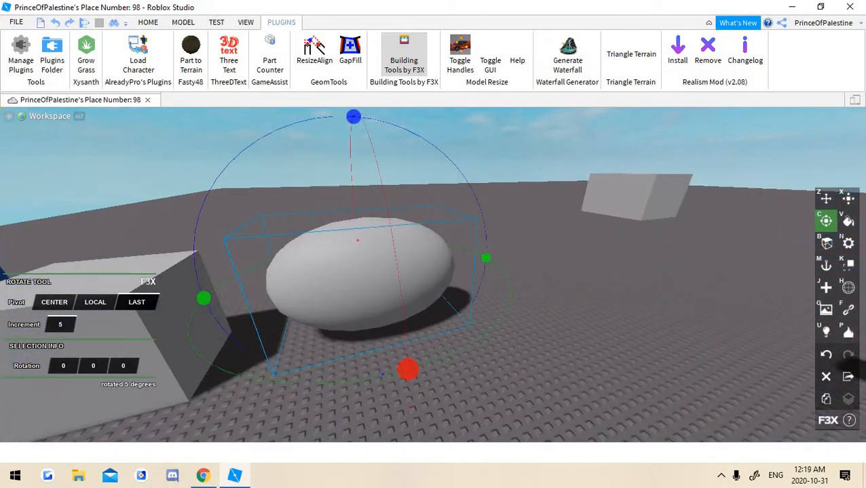
key("ctrl+z")
key("ctrl+z")
key("ctrl+z")
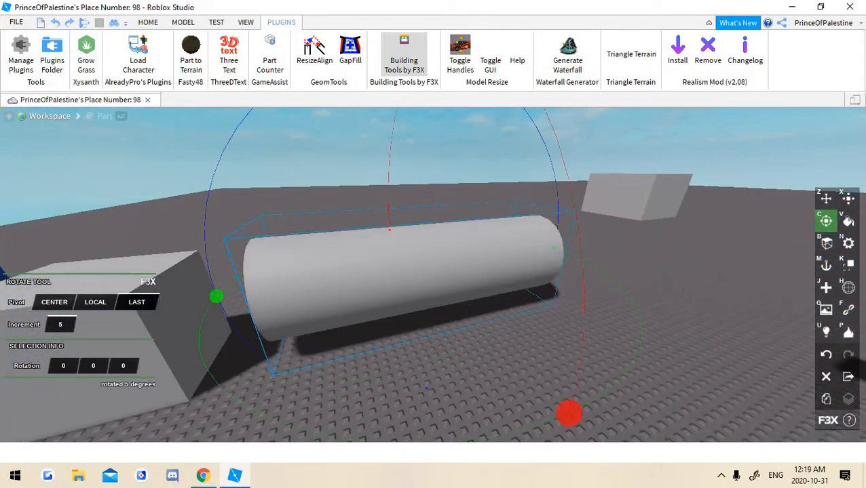
key("ctrl+z")
key("ctrl+z")
key("ctrl+z")
key("ctrl+z")
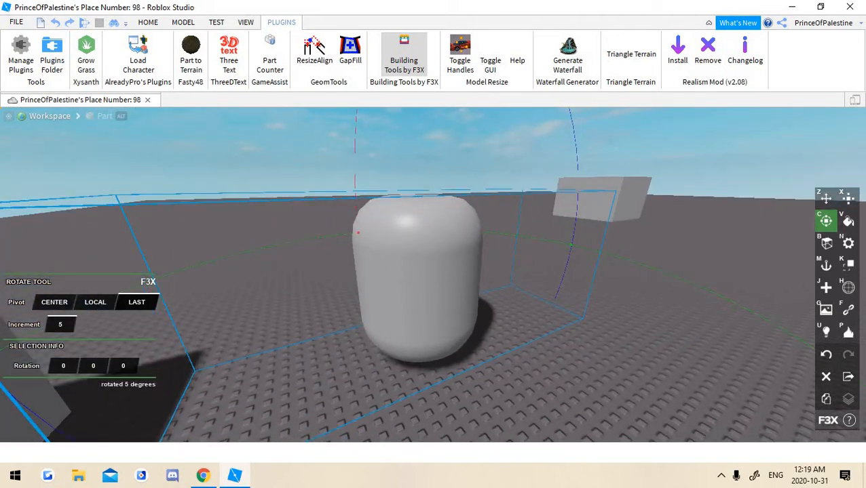
Set the stretched part's mesh type to Sphere
scroll(433, 275, "up", 2)
scroll(433, 275, "down", 2)
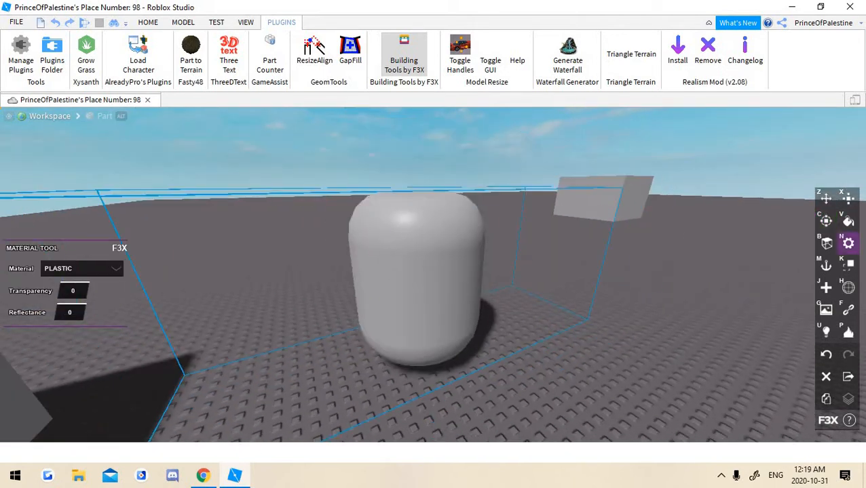
left_click(54, 349)
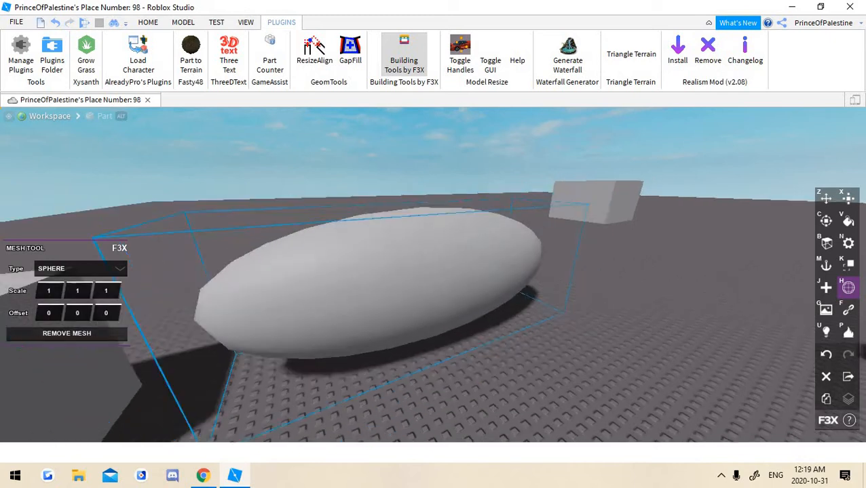
Set the sphere-meshed part's size to 10 × 10 × 10 studs
scroll(54, 349, "down", 3)
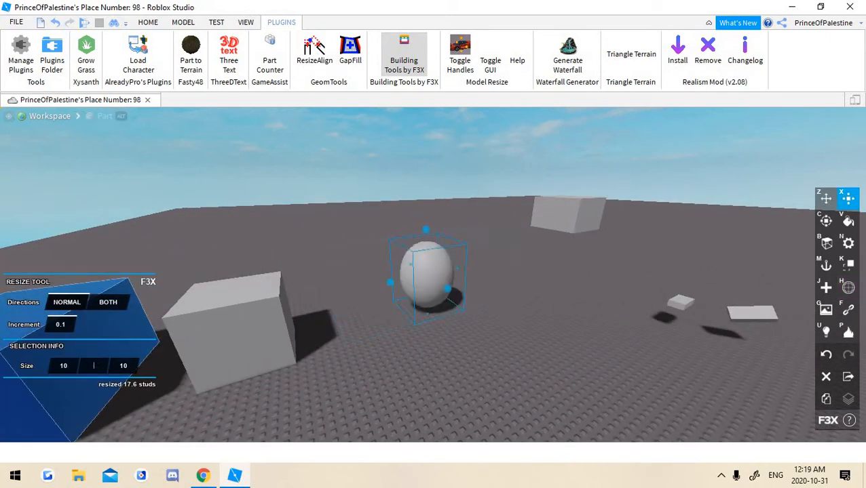
key("d")
key("w")
right_click_drag(433, 275, 312, 271)
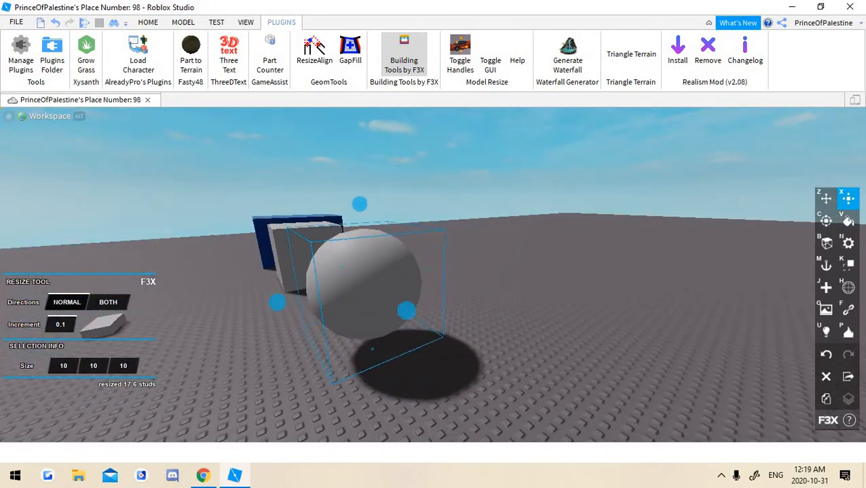
Change the resized part's mesh type to Head
key("a")
right_click_drag(433, 275, 597, 306)
key("s")
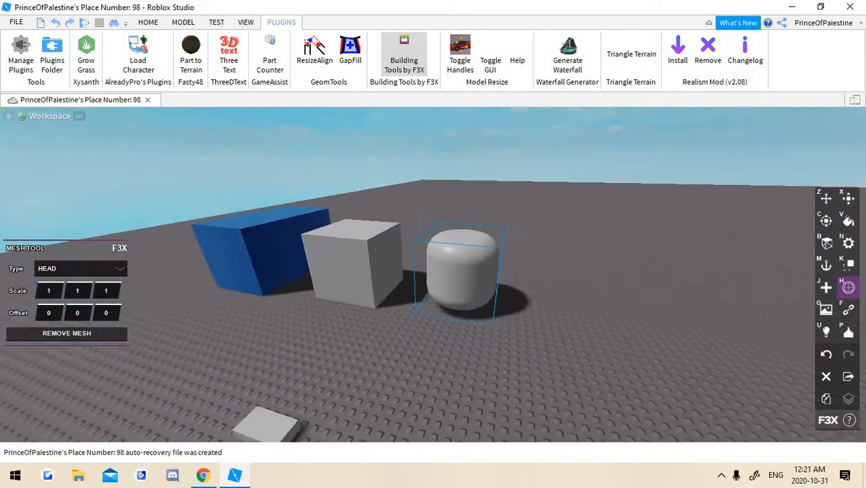
Examine the head-shaped part against its selection outline from several distances and check its setting in the Collision tool
key("w")
right_click_drag(433, 275, 438, 313)
key("s")
key("a")
key("d")
key("w")
key("s")
key("w")
key("s")
key("w")
key("w")
key("d")
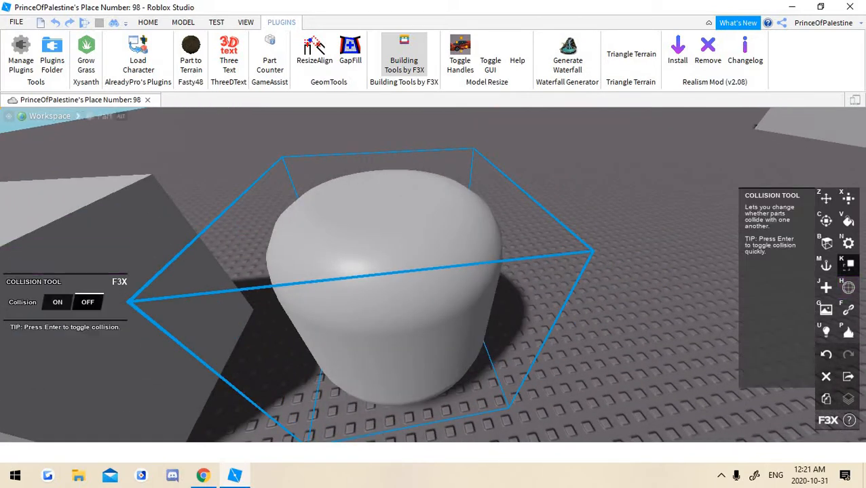
key("a")
key("d")
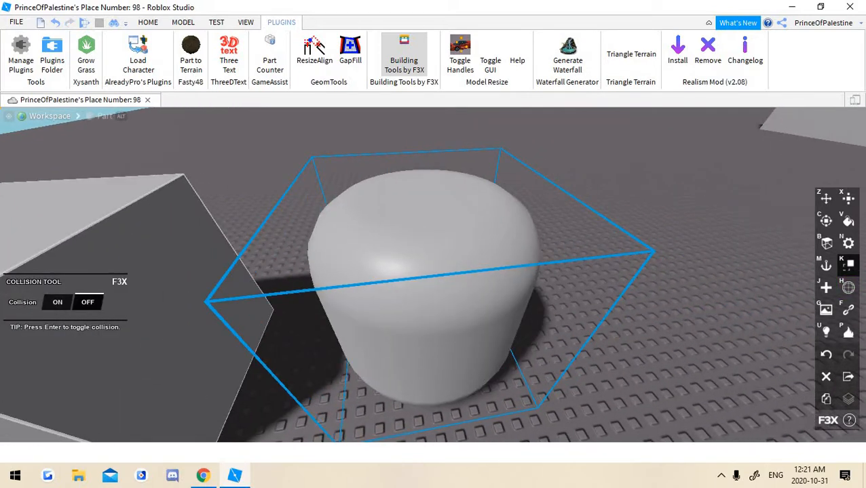
key("s")
key("w")
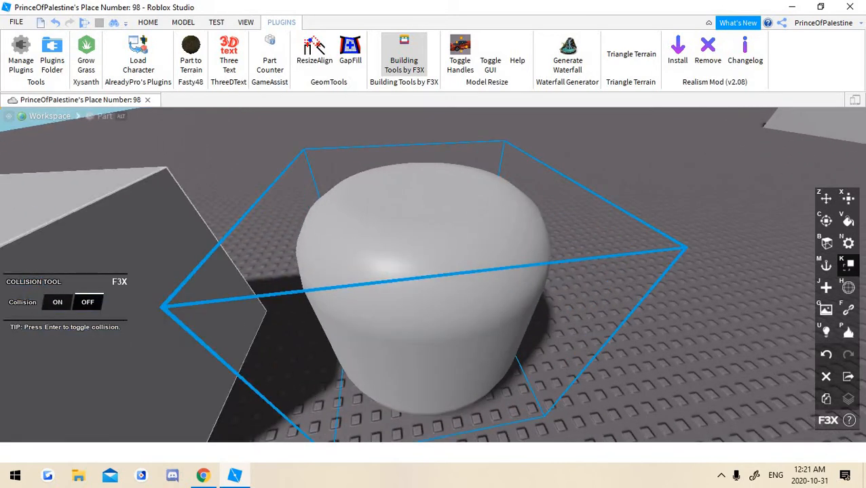
Select the plain grey block beside the head-shaped part with the Move tool to compare its shape with its outline
key("s")
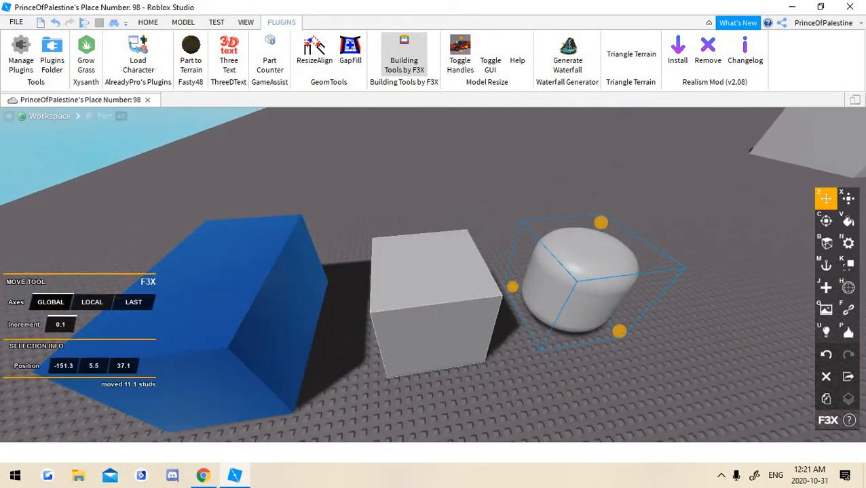
key("w")
key("s")
key("w")
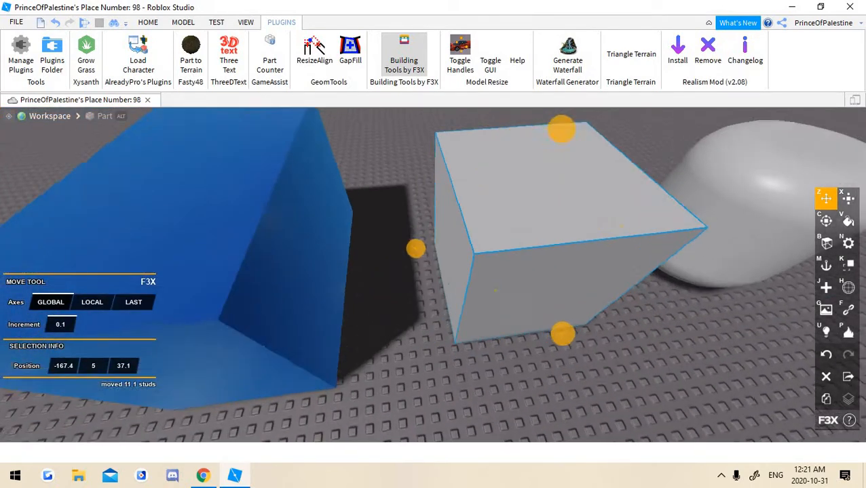
key("s")
key("a")
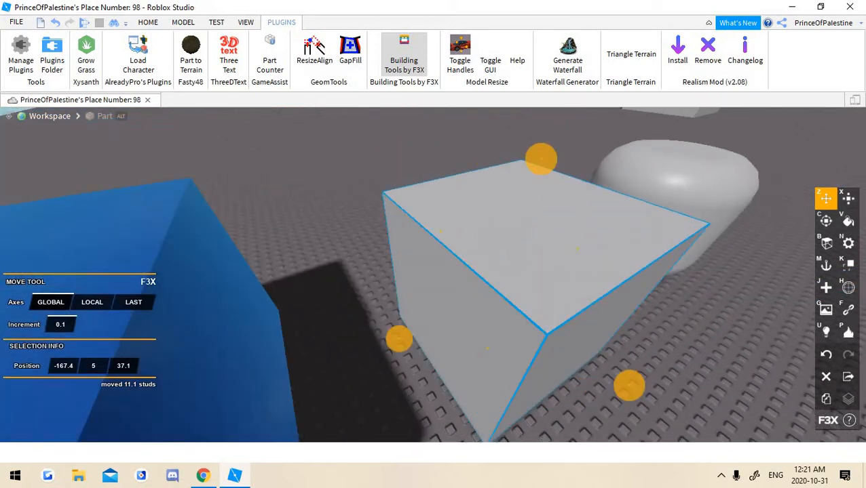
Select the head-shaped part with the Mesh tool and set its mesh's first offset value to 10
key("w")
key("d")
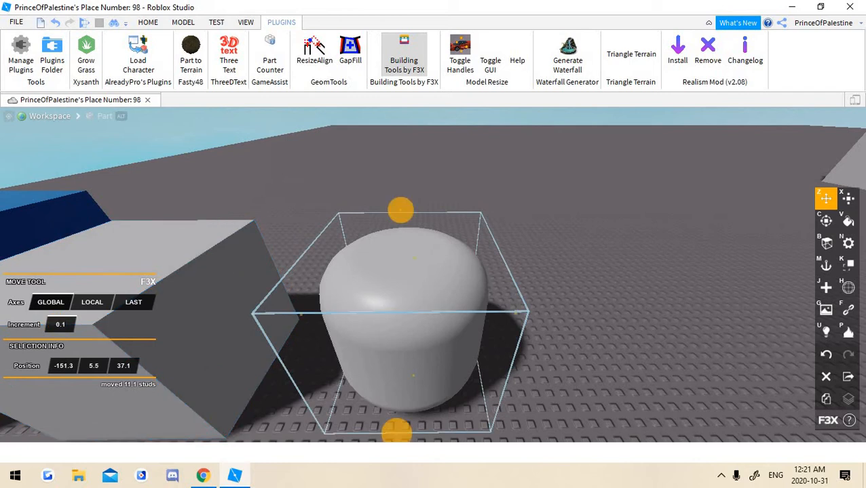
key("a")
key("n")
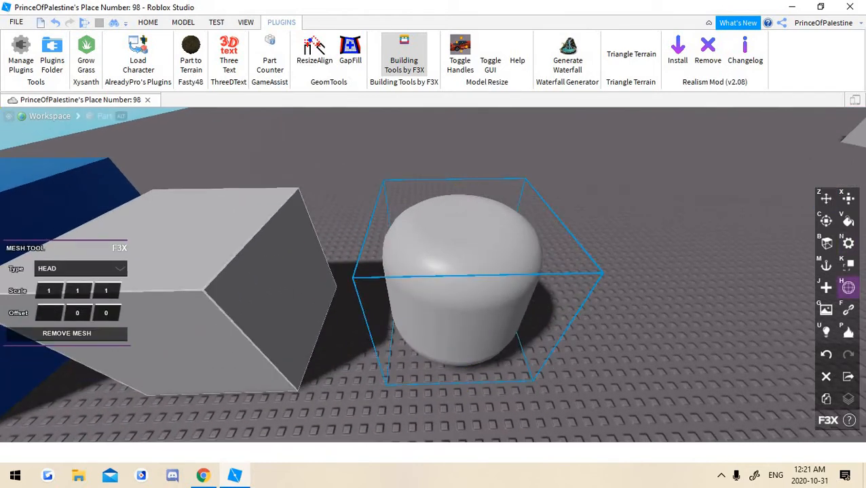
key("Return")
key("d")
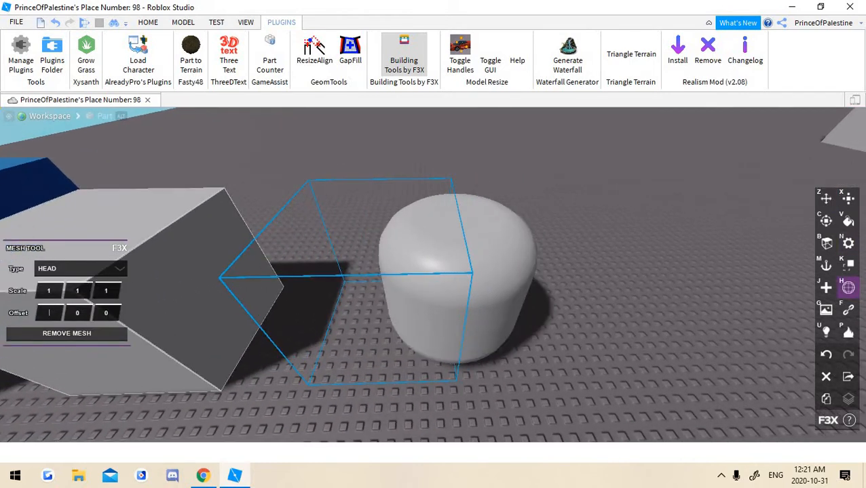
key("d")
key("w")
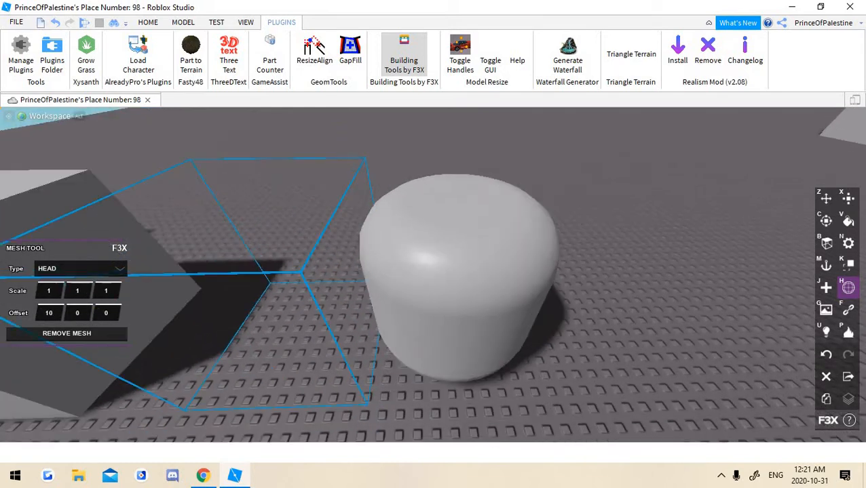
Deselect the part, try selecting it through its offset mesh, and select it at its actual box position
key("s")
left_click(407, 170)
key("a")
left_click(528, 271)
key("d")
key("w")
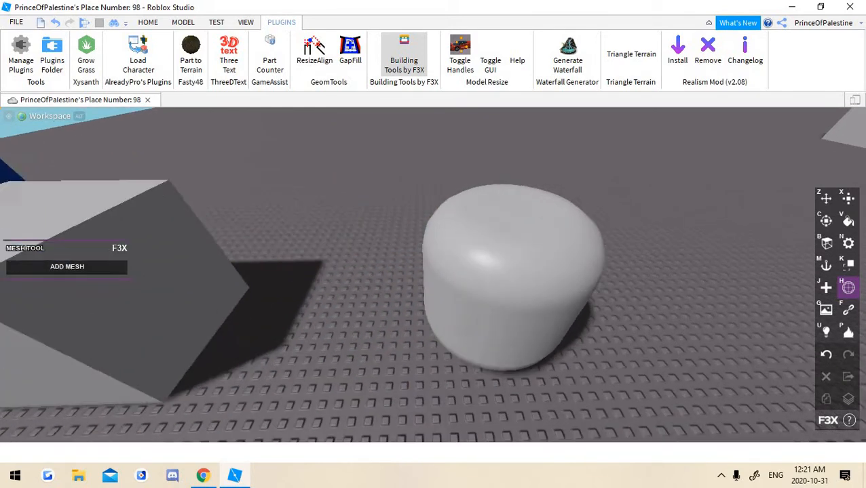
left_click(325, 271)
key("s")
key("a")
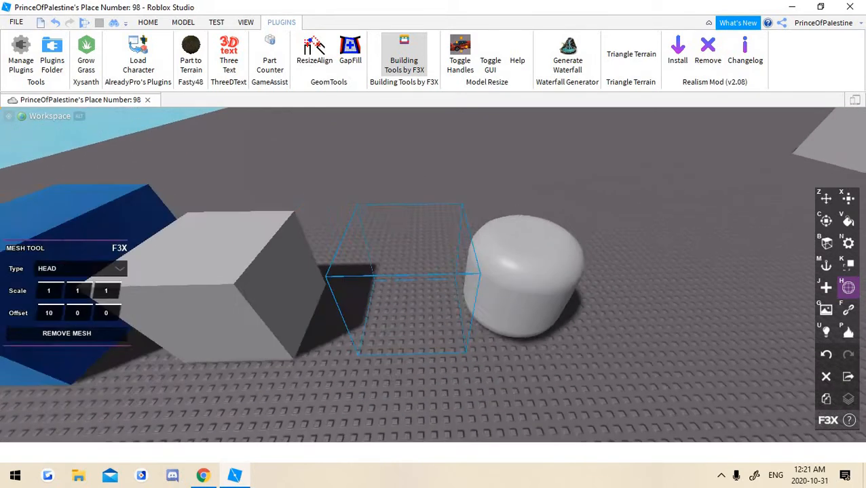
Move the part with its offset mesh about 12.8 studs along Z and return it to its original position
left_click_drag(463, 334, 451, 246)
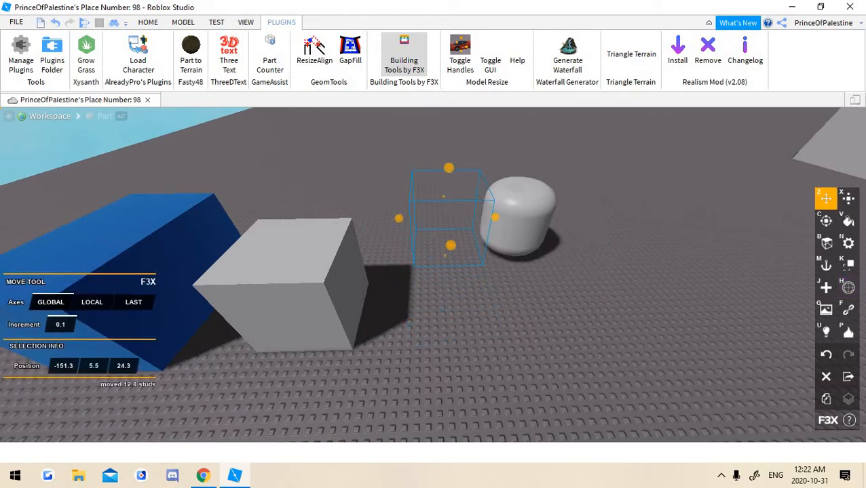
key("w")
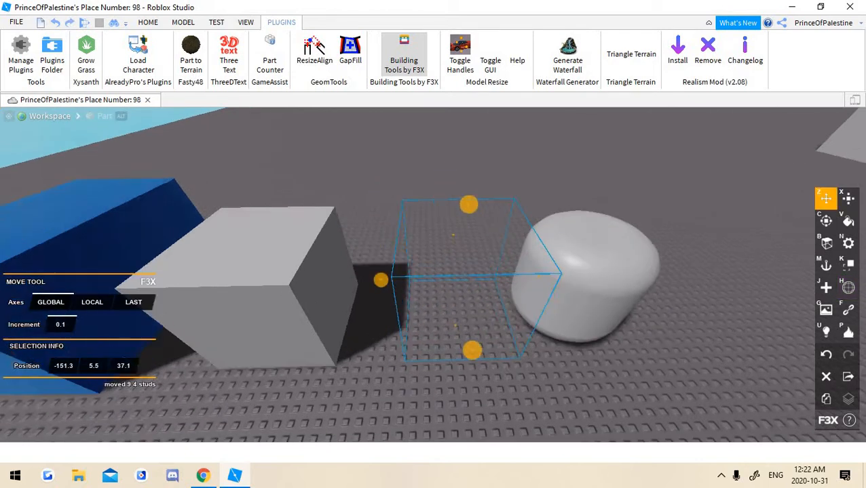
key("d")
key("s")
Examine the part's empty outline and its offset head-shaped mesh from different angles and distances
right_click_drag(434, 272, 488, 267)
key("d")
key("a")
key("s")
key("w")
key("w")
key("s")
key("a")
key("w")
key("w")
key("s")
key("w")
key("s")
key("s")
key("w")
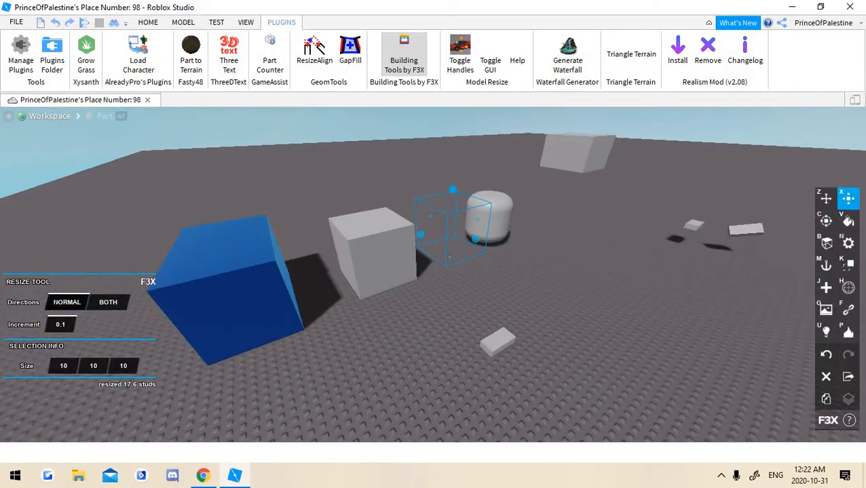
Stretch the part's height to about 21.1 studs with the Resize tool and restore its size to 10 × 10 × 10
left_click_drag(401, 223, 123, 287)
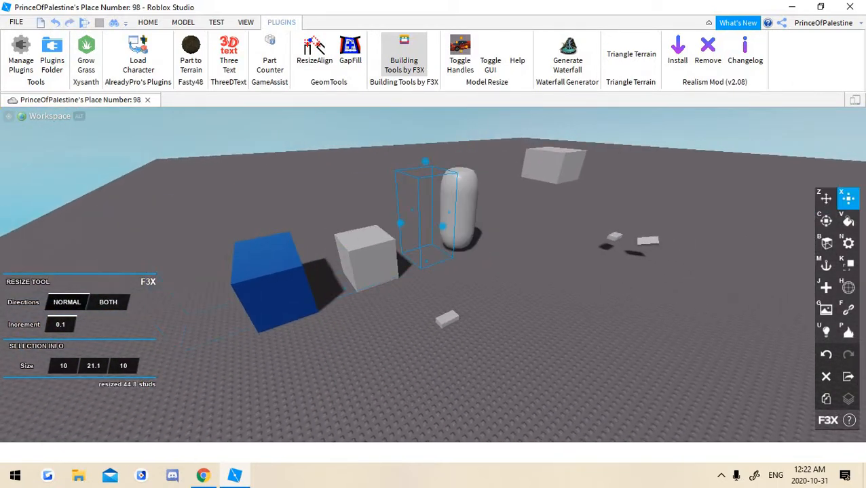
key("w")
right_click_drag(373, 288, 333, 248)
key("w")
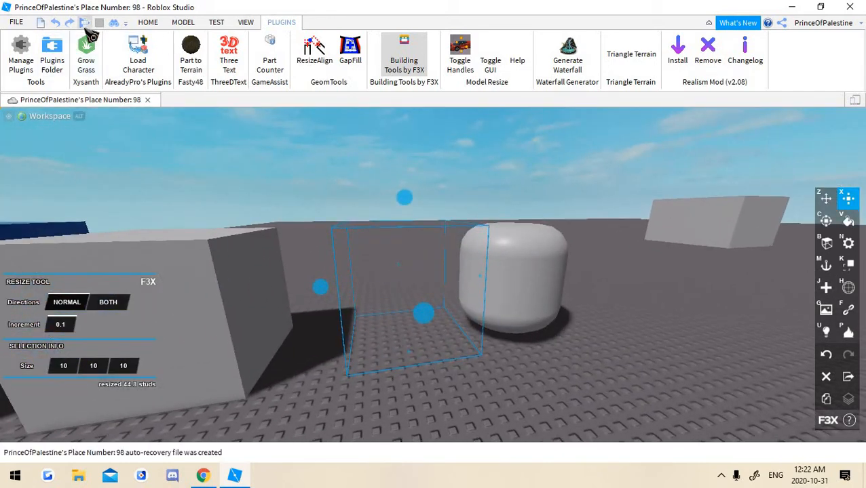
Playtest the place, walk the character around between the block and the offset head-shaped mesh, and stop the playtest
left_click(84, 23)
key("w")
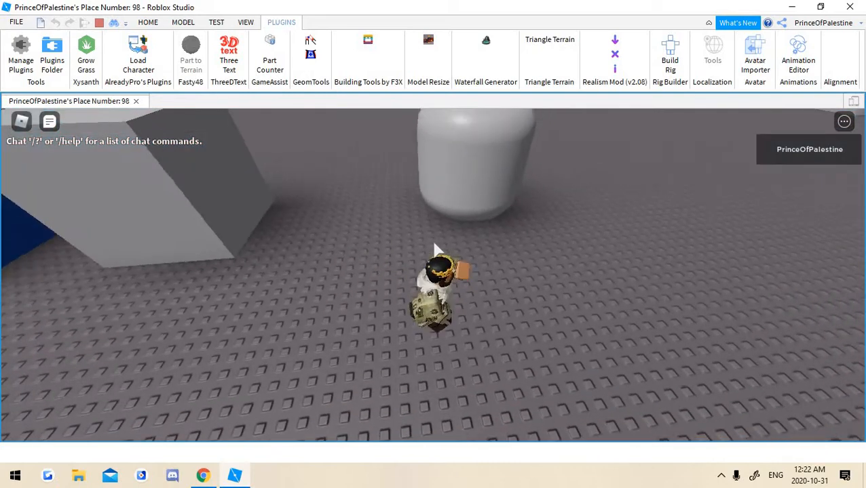
right_click_drag(437, 243, 399, 248)
key("s")
key("w")
key("a")
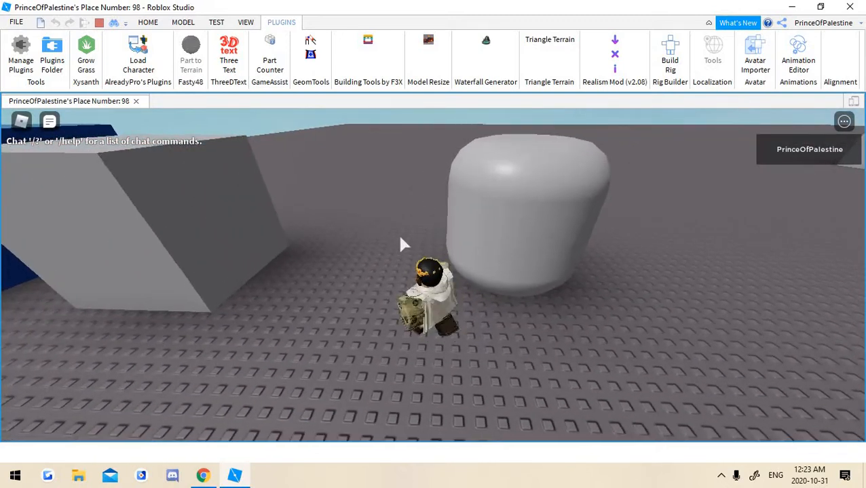
key("d")
key("a")
key("s")
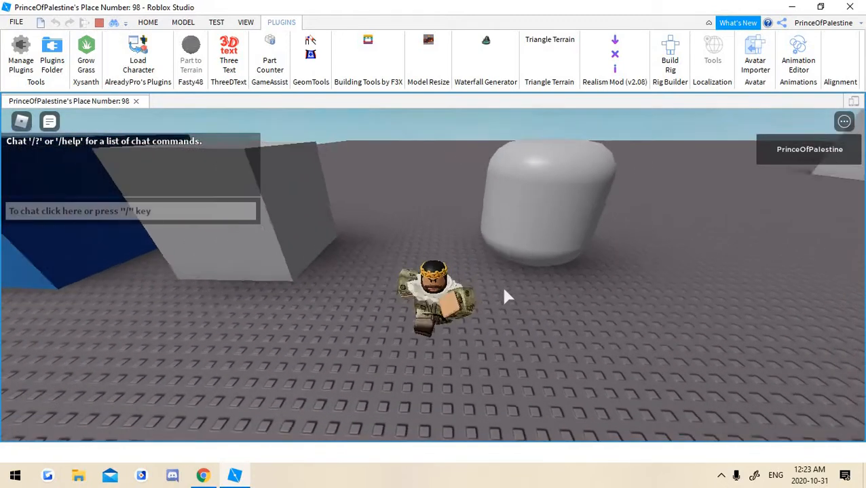
right_click_drag(501, 285, 500, 285)
scroll(500, 285, "up", 3)
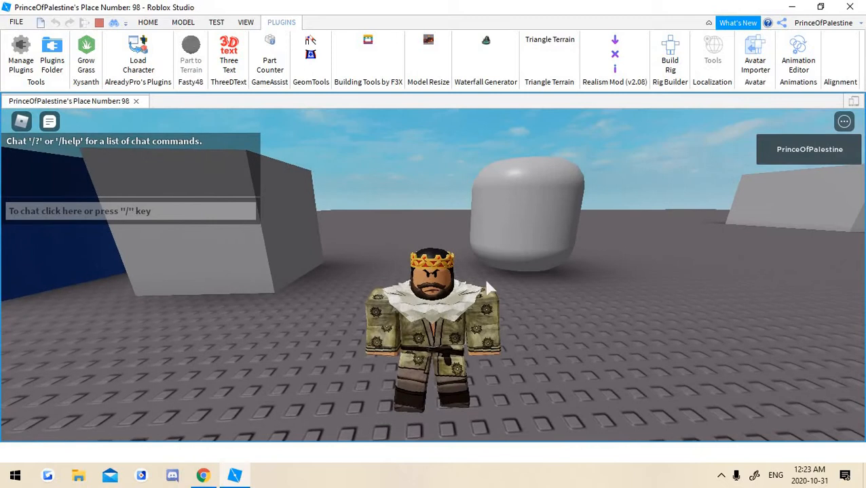
left_click(99, 23)
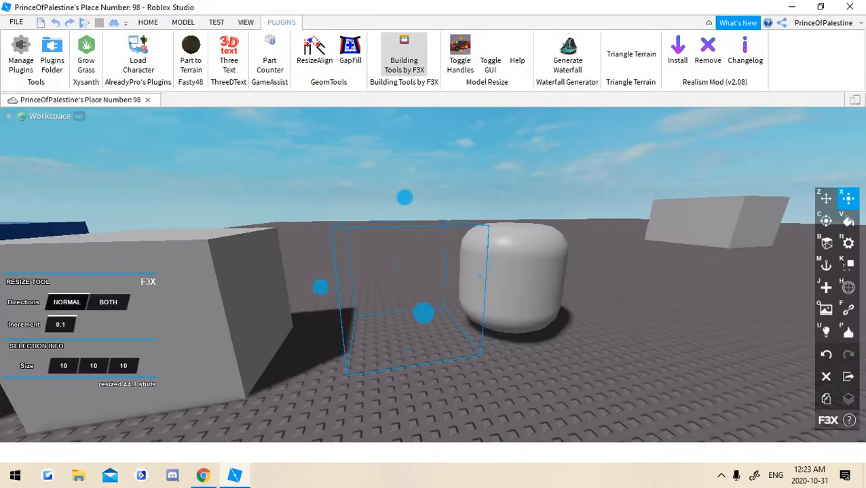
Revert the part with the offset head mesh to a plain block and switch to the Texture tool
key("w")
right_click_drag(432, 275, 433, 298)
key("s")
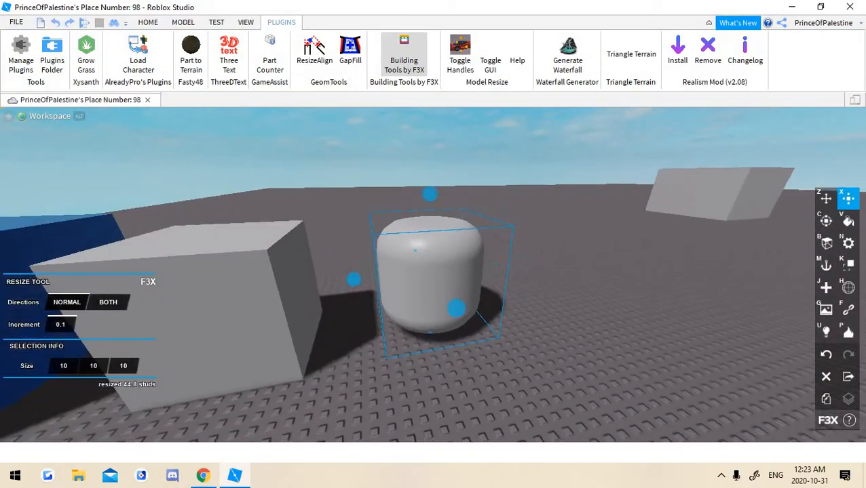
left_click(825, 288)
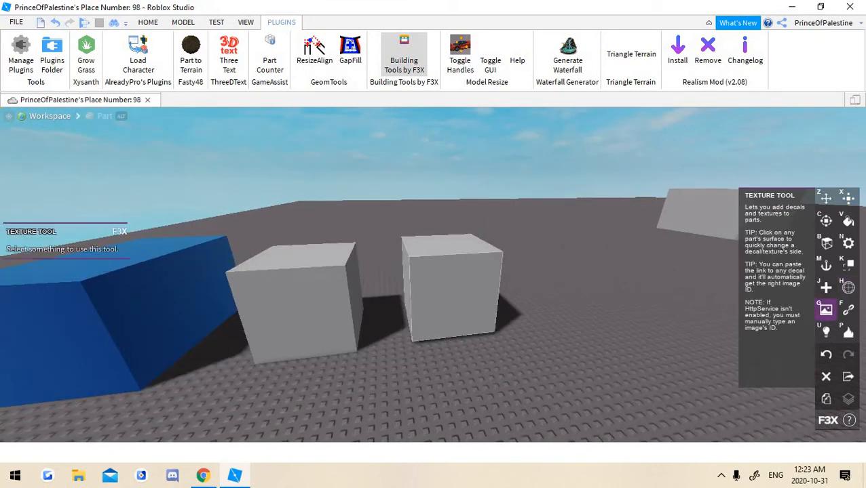
Select the plain block for texturing and list the sides available for a decal
left_click(453, 293)
key("w")
mouse_move(453, 293)
right_mouse_down()
mouse_move(447, 325)
mouse_move(434, 305)
mouse_move(434, 315)
mouse_move(432, 288)
mouse_move(458, 280)
right_mouse_up()
key("s")
key("w")
key("s")
key("w")
key("a")
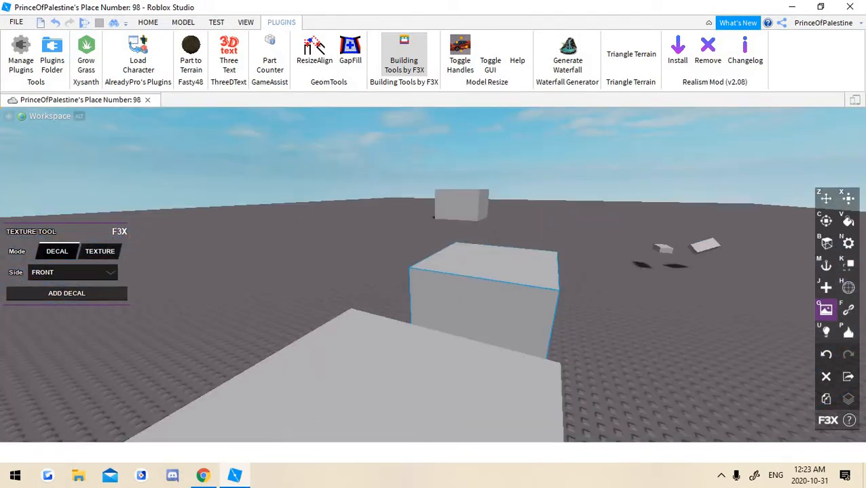
right_click_drag(271, 291, 212, 296)
key("d")
key("w")
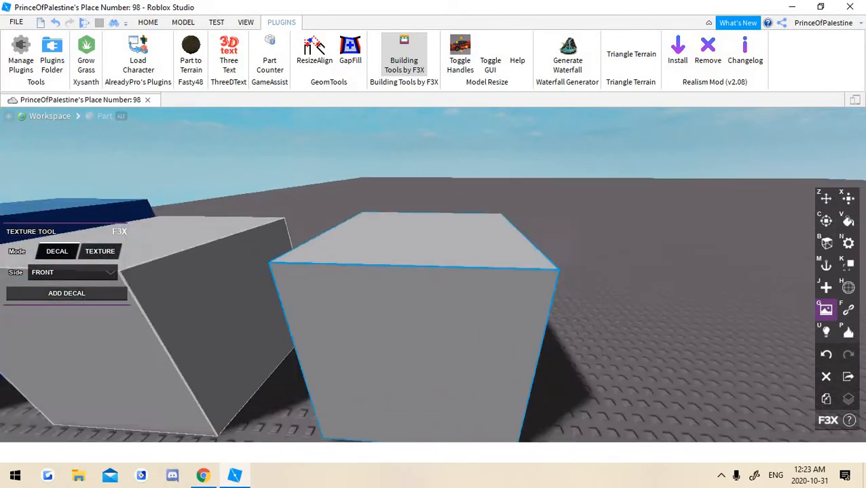
key("s")
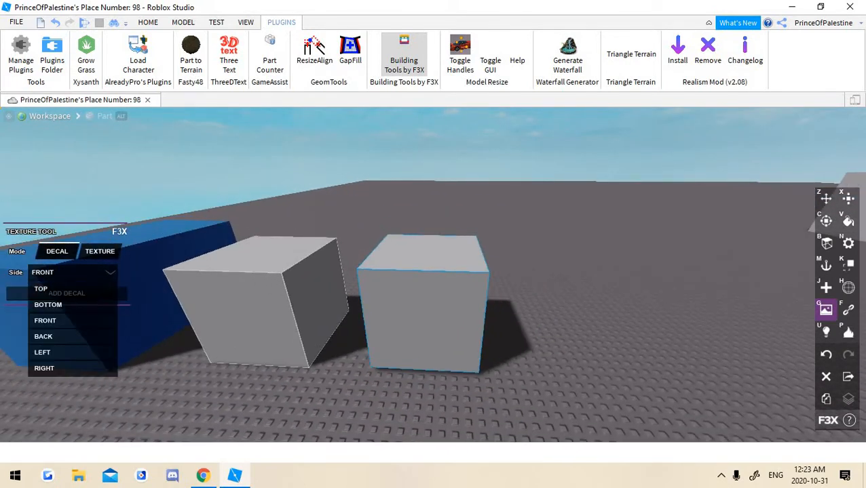
Change the block's material to Metal and then to Corroded Metal with the Material tool
key("w")
key("n")
left_click(83, 269)
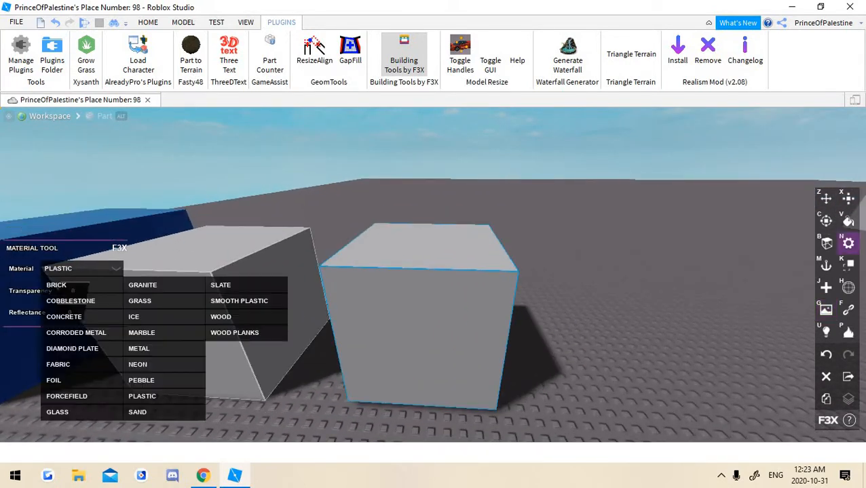
left_click(159, 349)
left_click(82, 269)
left_click(80, 333)
key("w")
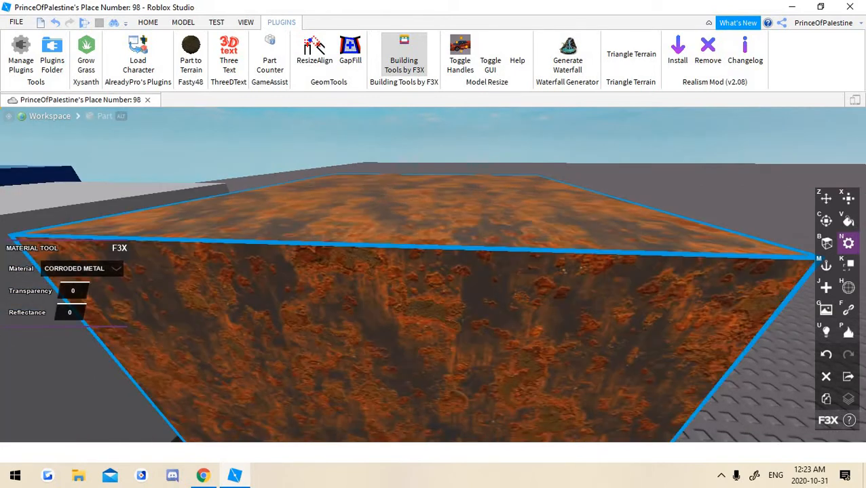
Undo both material changes on the block
key("ctrl+z")
key("ctrl+z")
key("s")
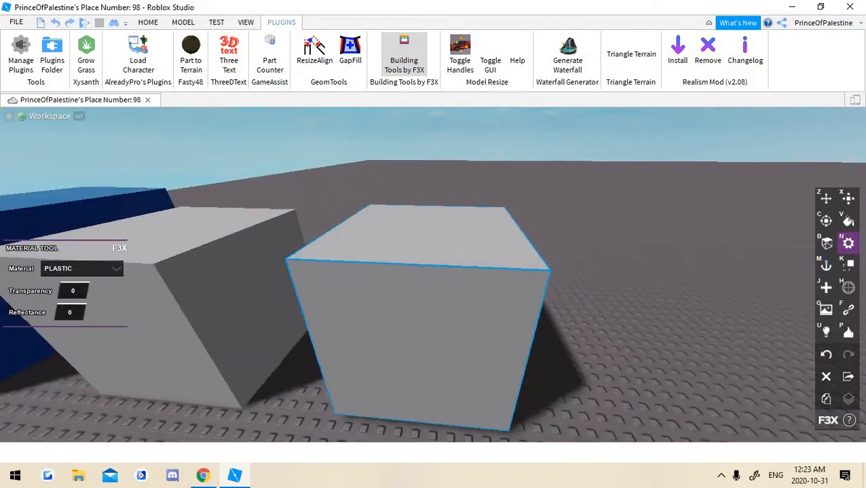
Return to the Texture tool and add a decal to the block's front side
key("h")
key("w")
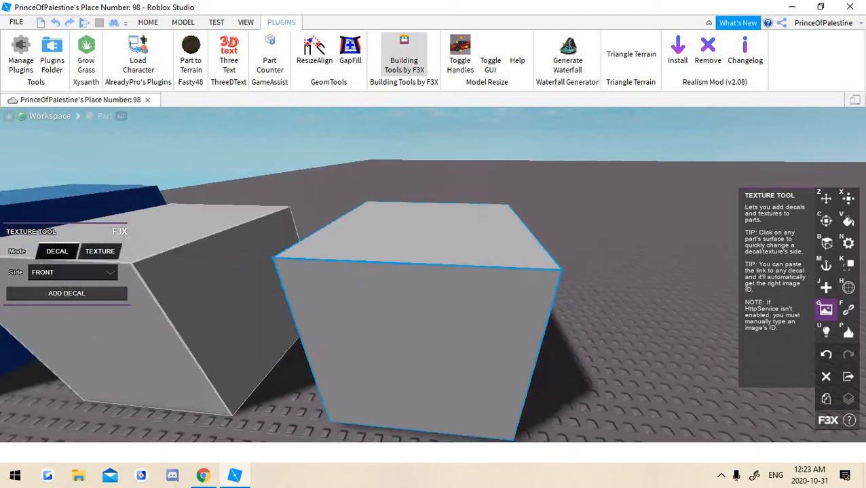
key("s")
left_click(72, 272)
key("w")
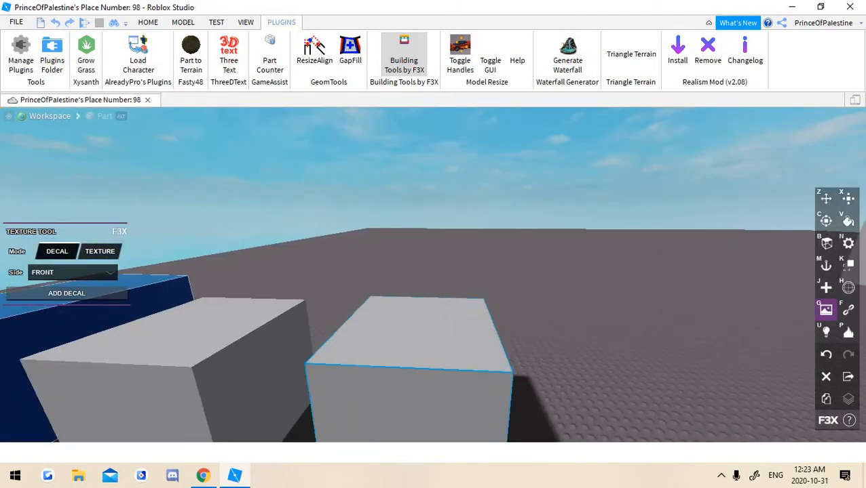
key("s")
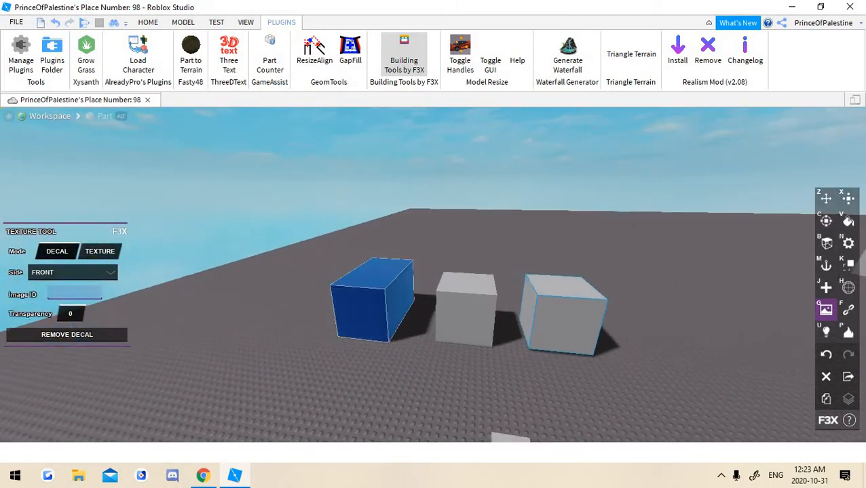
Examine the three blocks from different angles and distances, and switch the decal side to Back
key("a")
right_click_drag(362, 312, 399, 278)
key("w")
key("w")
key("s")
key("a")
key("d")
key("w")
key("s")
key("a")
key("w")
key("s")
key("a")
key("w")
key("s")
key("w")
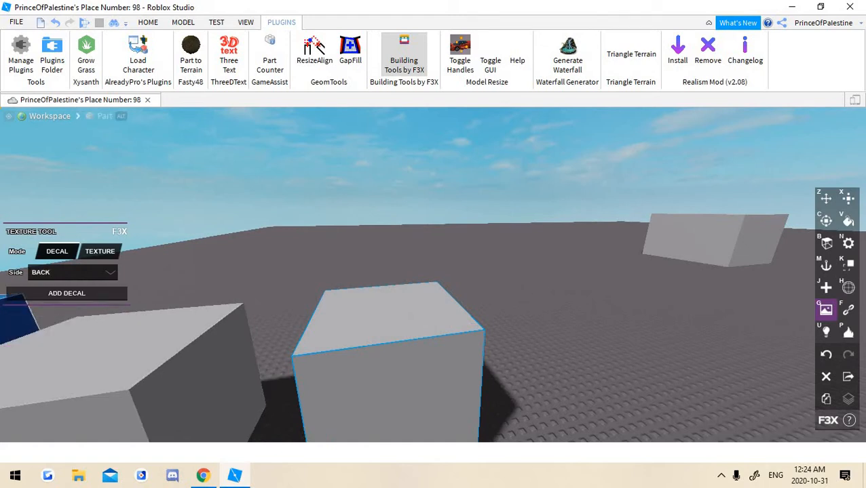
Add a decal to the block's back side and set its transparency to 0.5
key("w")
right_click_drag(398, 278, 399, 306)
key("s")
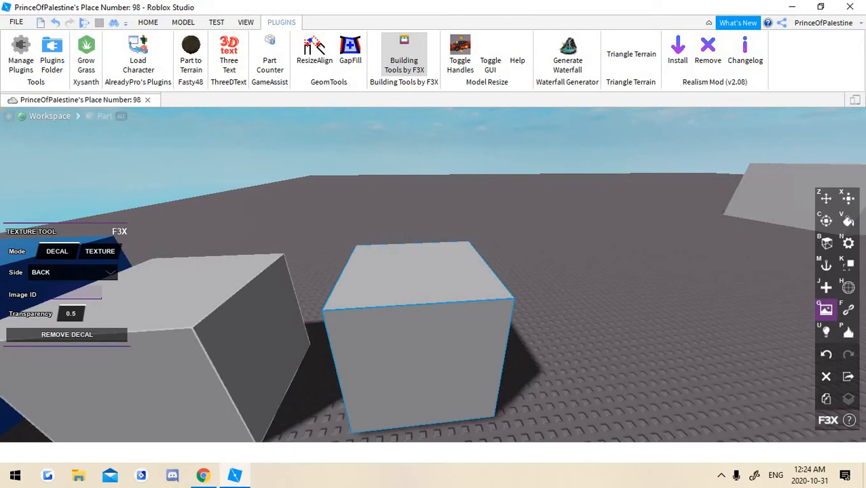
Undo the back decal's transparency change and the decal itself
key("w")
mouse_move(399, 306)
right_mouse_down()
mouse_move(398, 278)
mouse_move(399, 305)
right_mouse_up()
key("s")
key("ctrl+z")
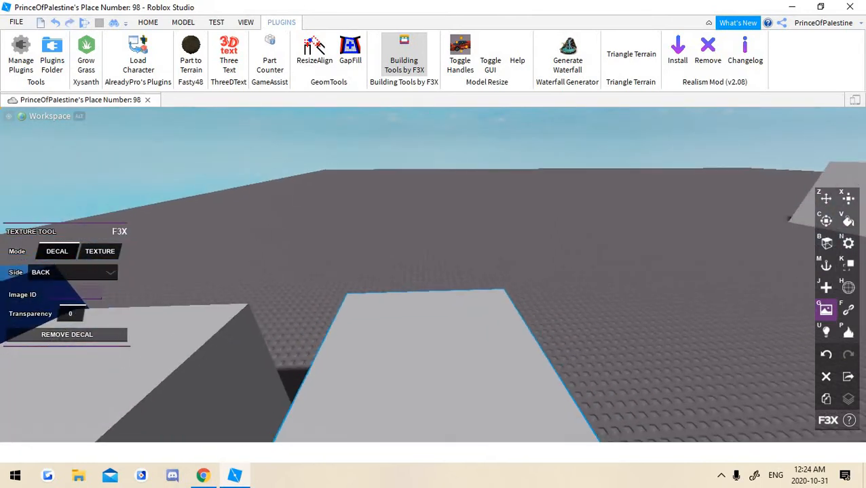
scroll(433, 339, "down", 1)
left_click(433, 340)
scroll(433, 339, "up", 3)
scroll(433, 339, "down", 6)
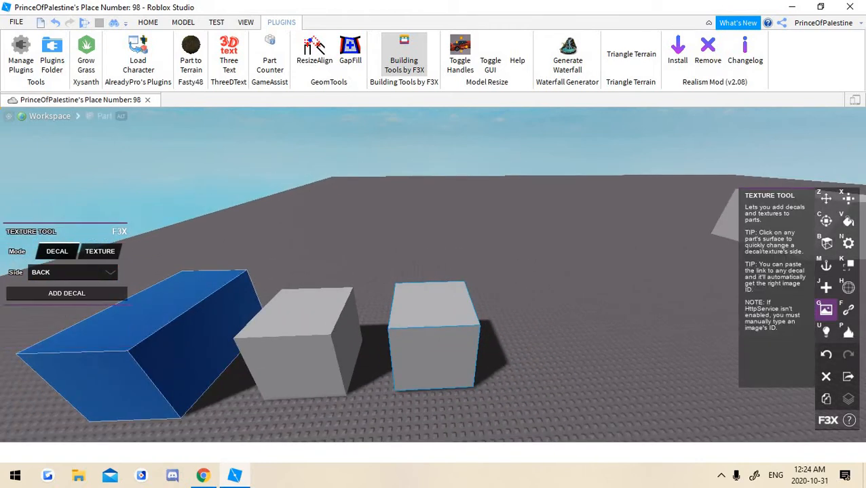
Deselect the block and switch to the Lighting tool
key("w")
left_click(543, 237)
key("s")
right_click_drag(542, 238, 556, 258)
key("a")
key("w")
key("w")
key("s")
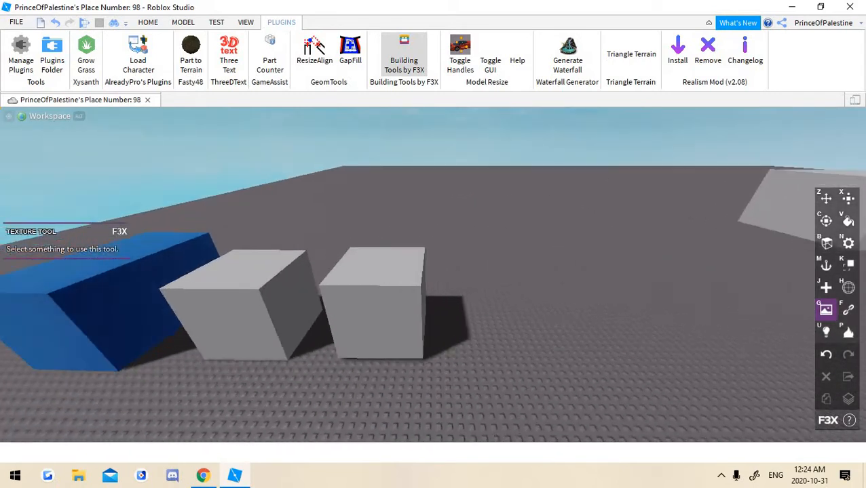
key("w")
key("s")
key("s")
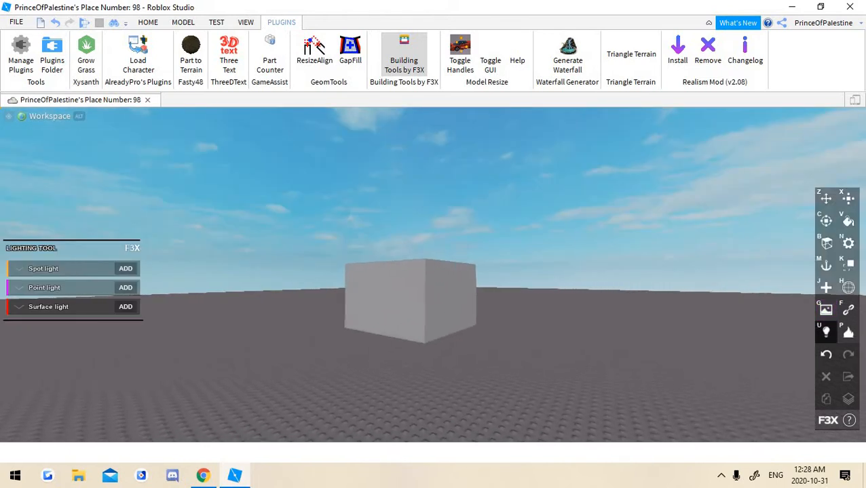
Place a new Normal part on the baseplate beside the large block and raise it about 9.8 studs
key("w")
right_click_drag(358, 339, 380, 401)
key("j")
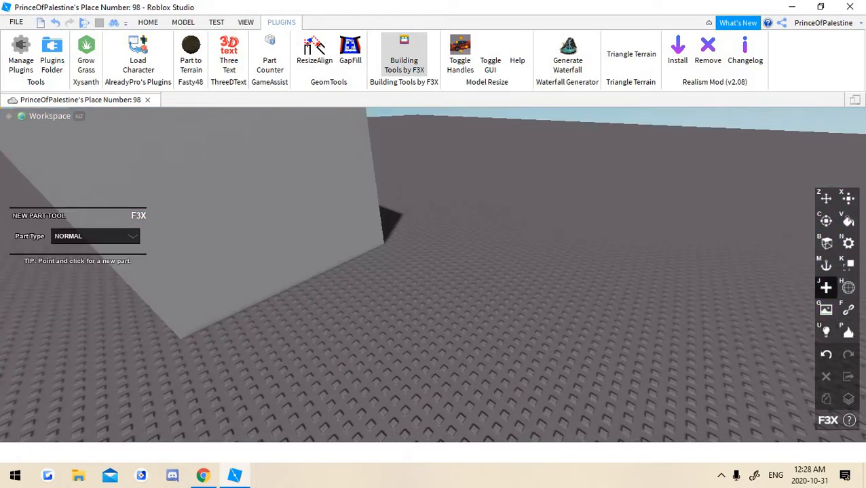
left_click(358, 381)
key("s")
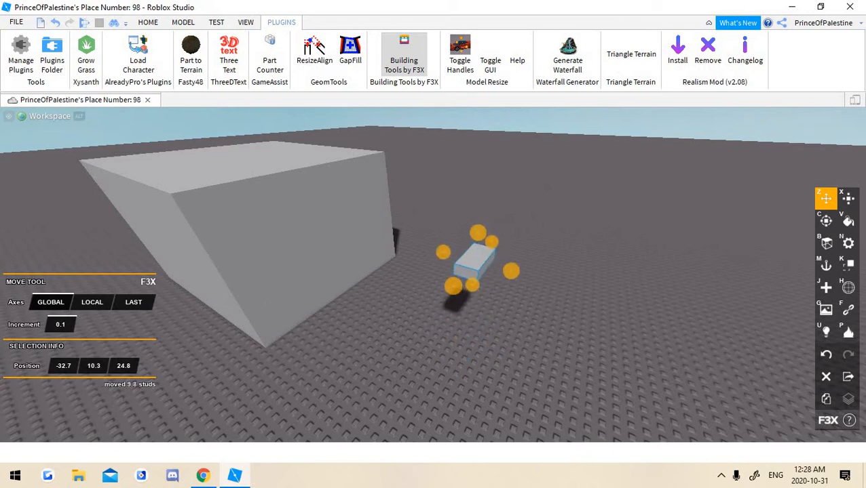
Deselect the small floating part and view it beside the large block from different angles
right_click_drag(434, 292, 380, 271)
key("w")
key("s")
right_click_drag(434, 292, 369, 254)
key("w")
key("s")
key("w")
key("s")
key("w")
key("s")
key("s")
key("w")
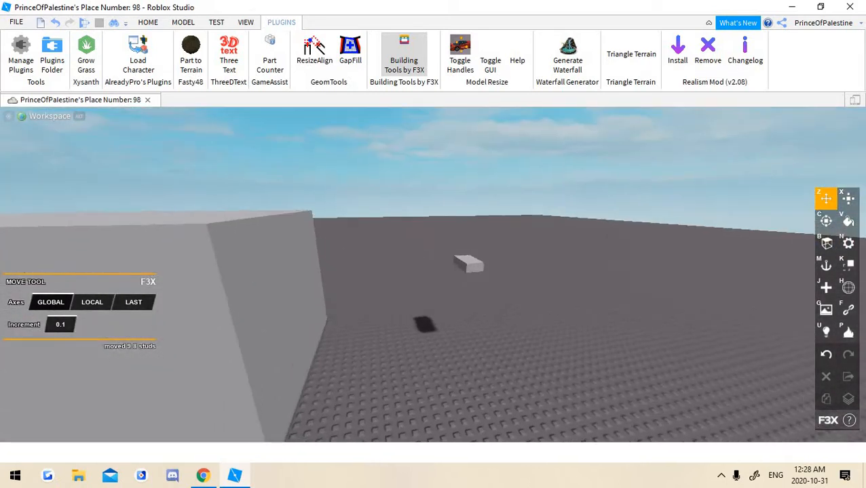
Select the small floating part and try adding a point light to it with the Lighting tool
left_click(469, 264)
key("w")
right_click_drag(470, 264, 373, 285)
key("u")
mouse_move(825, 332)
key("s")
key("a")
right_click_drag(434, 285, 526, 271)
left_click(125, 288)
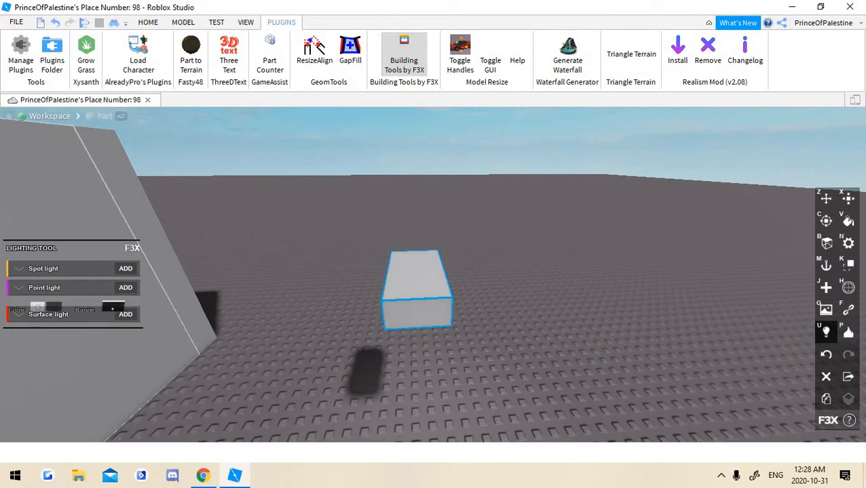
Move the small part away from the large block and give it a spot light with range 60 on its Left side
key("s")
key("z")
key("s")
left_click_drag(457, 274, 373, 283)
right_click_drag(373, 283, 278, 301)
key("w")
key("n")
key("u")
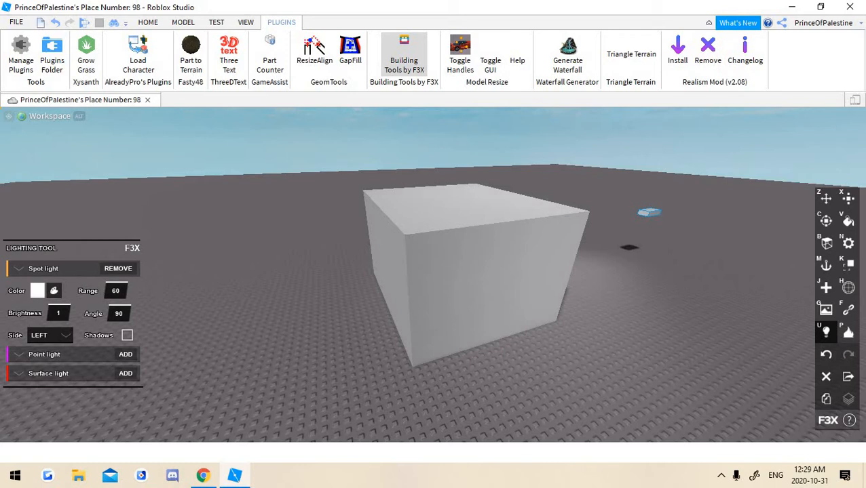
Check the lit area around the large block and set the spot light's range to 1
key("w")
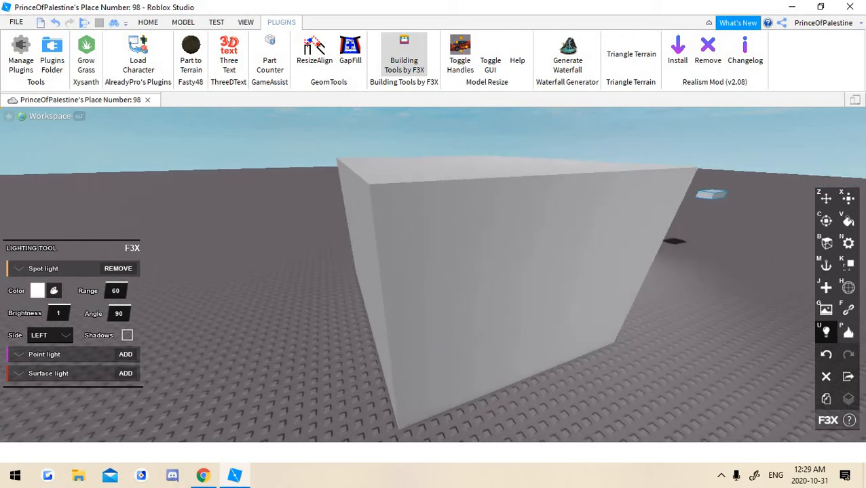
right_click_drag(434, 271, 400, 268)
key("d")
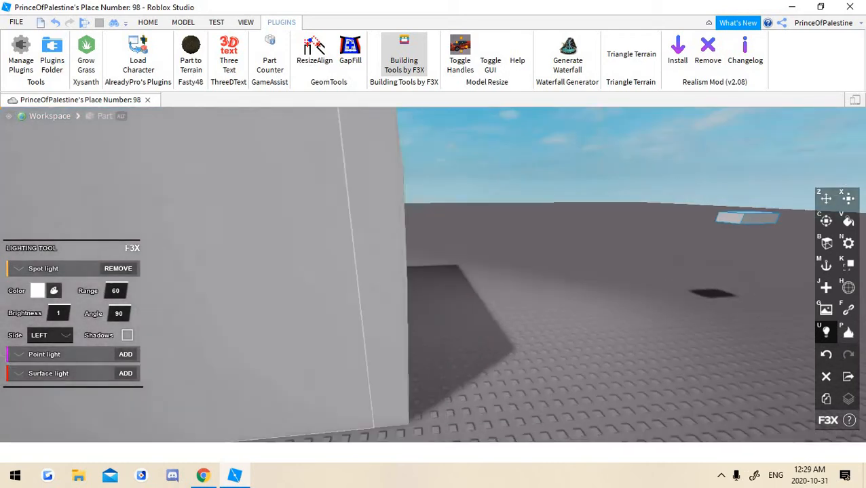
key("s")
left_click(115, 291)
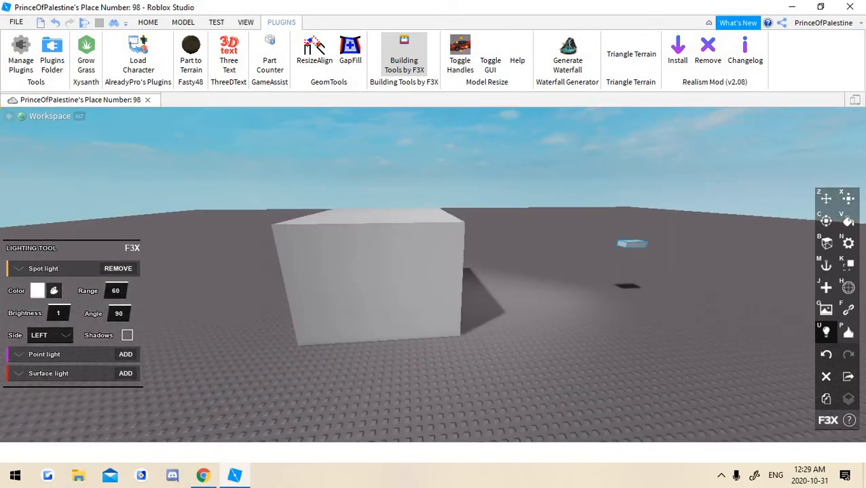
right_click_drag(434, 271, 488, 292)
key("w")
left_click(116, 291)
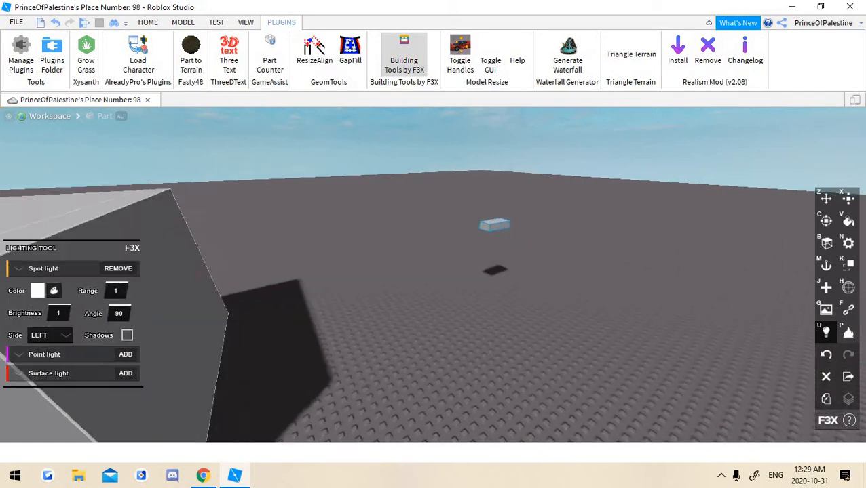
Set the spot light's range to 15 and brightness to 100, and move the part about 38.2 studs into the large block
key("z")
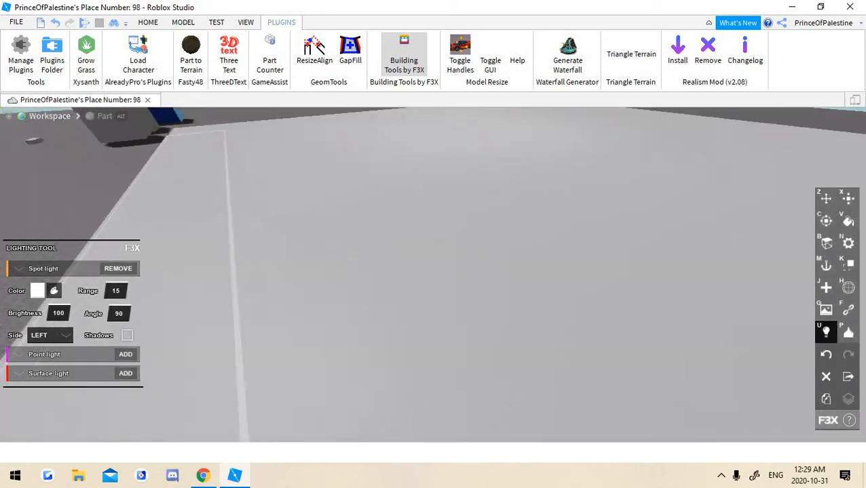
scroll(434, 271, "up", 3)
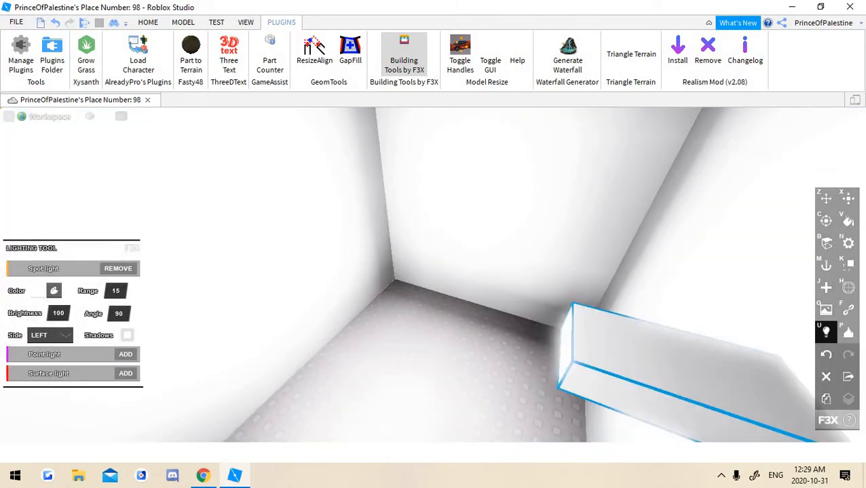
right_click_drag(434, 272, 475, 251)
scroll(461, 264, "down", 3)
key("z")
scroll(434, 272, "up", 3)
scroll(475, 251, "down", 3)
scroll(434, 272, "down", 5)
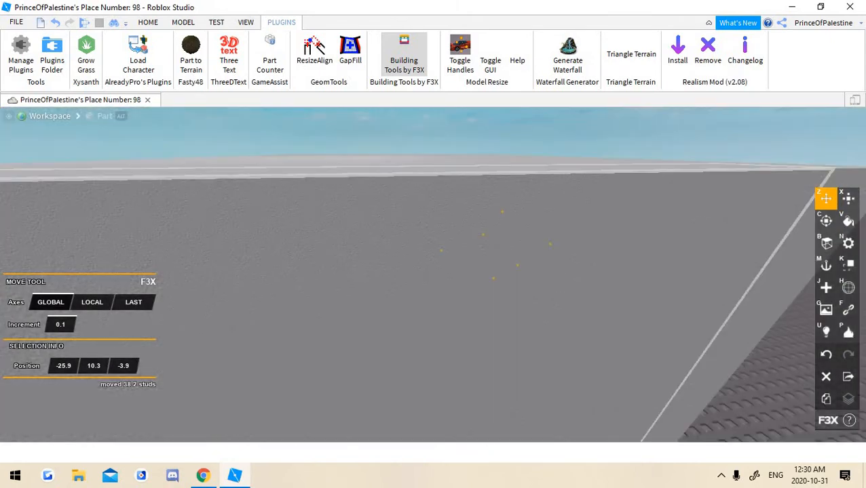
Move the small part through the large block and back about 9.7 studs so it sits inside the block's room
left_click_drag(380, 253, 471, 252)
key("u")
scroll(434, 271, "up", 5)
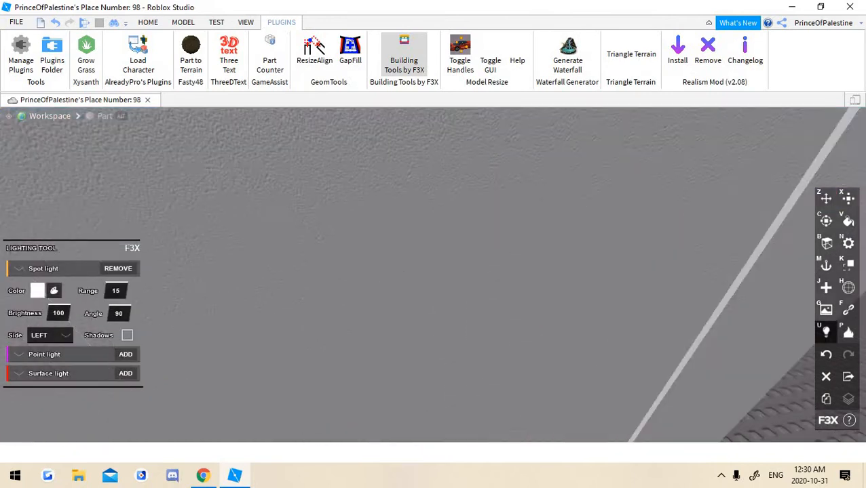
right_click_drag(434, 272, 468, 271)
scroll(434, 271, "down", 5)
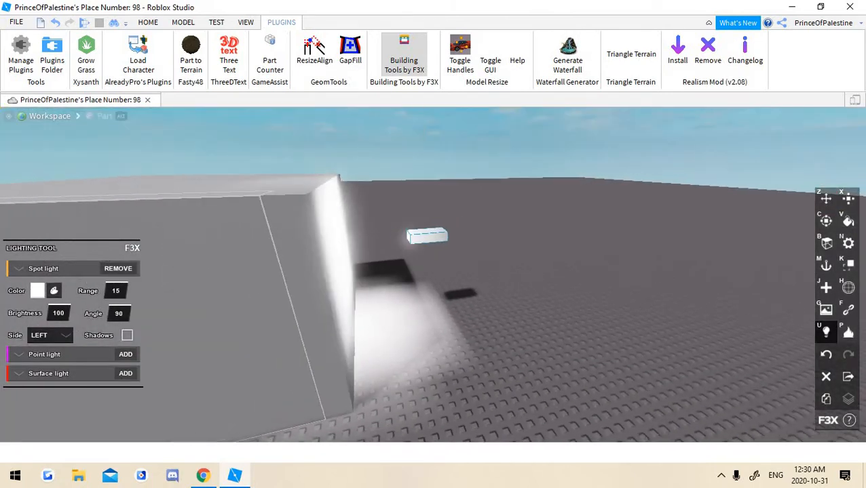
scroll(434, 272, "up", 5)
key("z")
right_click_drag(435, 271, 502, 272)
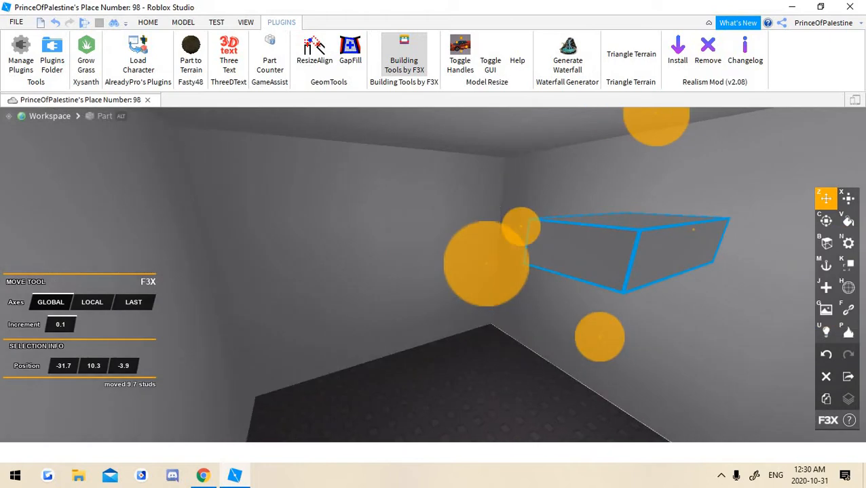
Replace the part's spot light with a point light of range 8 and brightness 1
key("u")
scroll(435, 271, "down", 3)
mouse_move(434, 271)
right_mouse_down()
mouse_move(502, 271)
mouse_move(447, 272)
right_mouse_up()
scroll(434, 271, "up", 3)
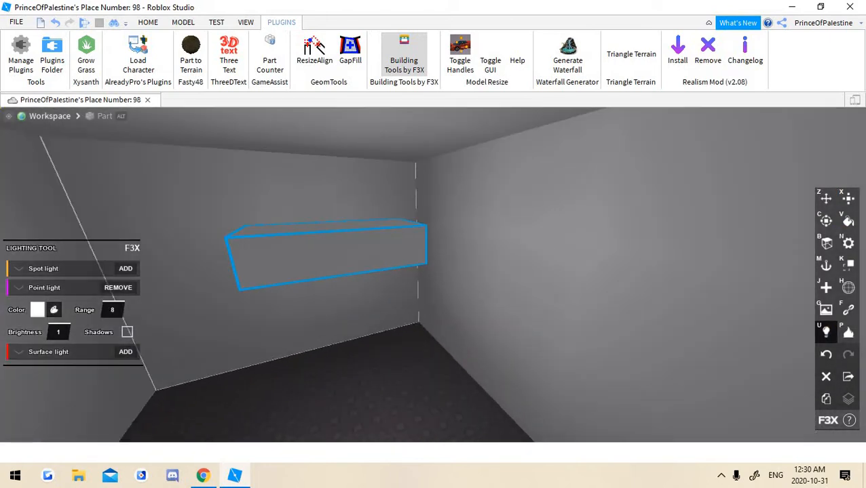
scroll(435, 271, "down", 3)
Try a green color with hue 115, saturation 53% and brightness 70% for the point light, and undo it
left_click(53, 310)
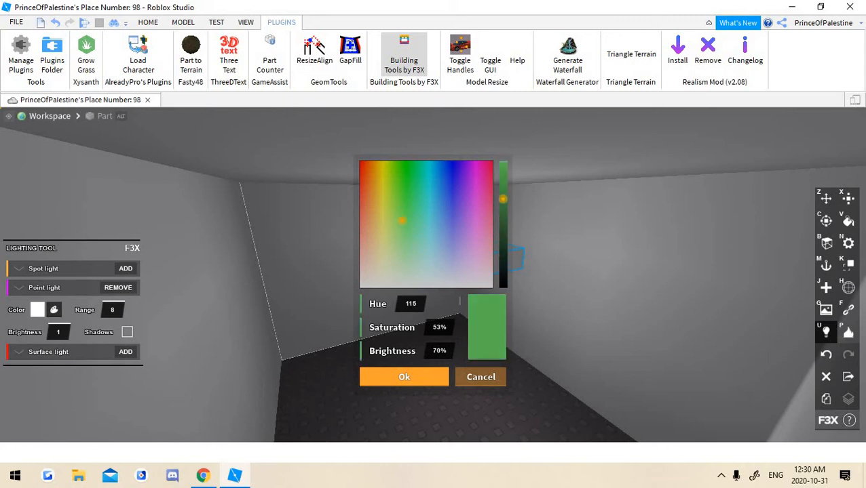
left_click(404, 377)
right_click_drag(435, 271, 502, 271)
key("ctrl+z")
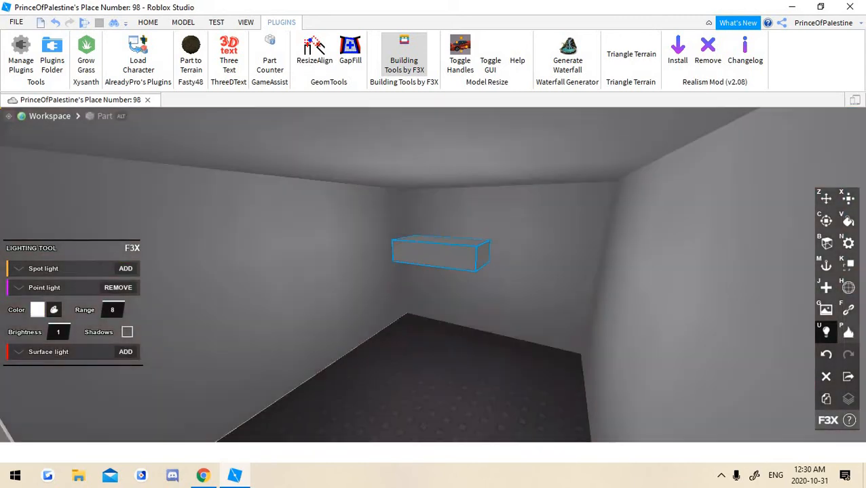
Add a Front spot light to the part and color it blue with hue 241, saturation 100% and brightness 100%
left_click(125, 268)
left_click(53, 290)
left_click(448, 162)
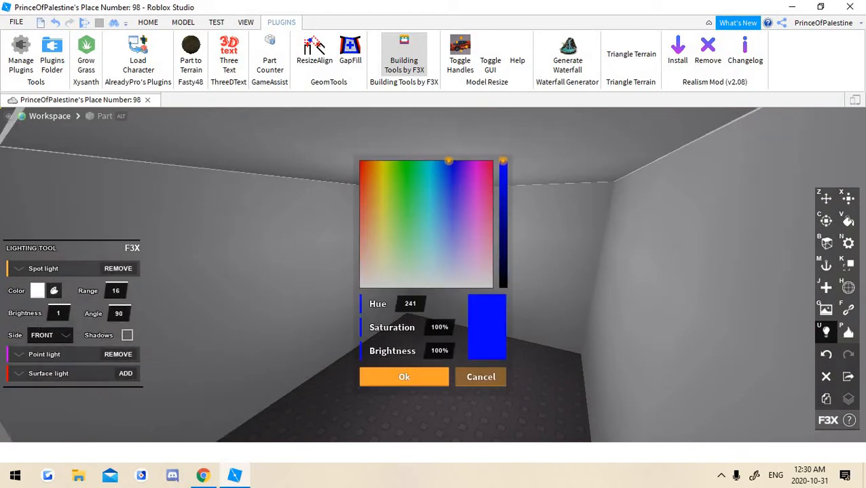
left_click(404, 377)
key("w")
right_click_drag(434, 271, 474, 268)
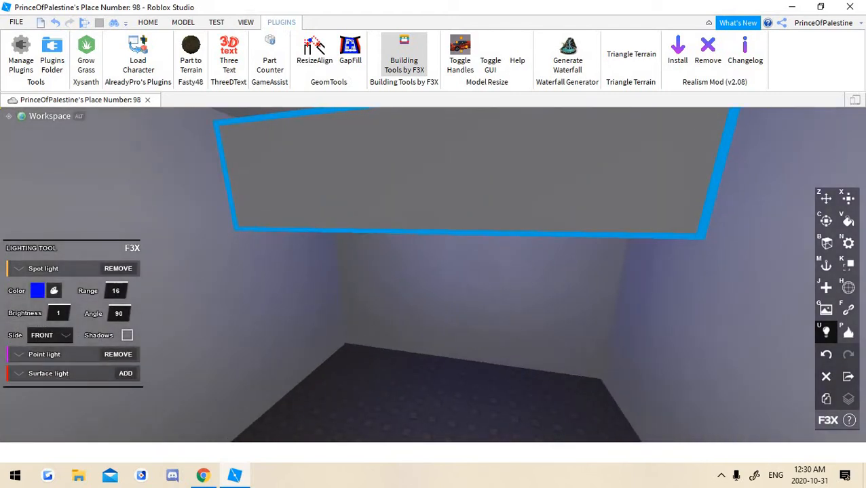
Undo the blue spot light color and remove both the spot light and the point light from the part
key("ctrl+z")
scroll(433, 275, "down", 3)
left_click(118, 268)
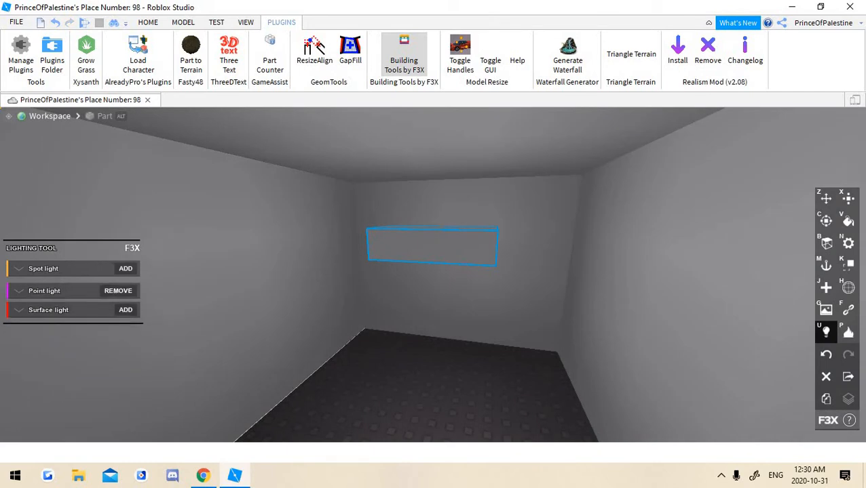
left_click(118, 287)
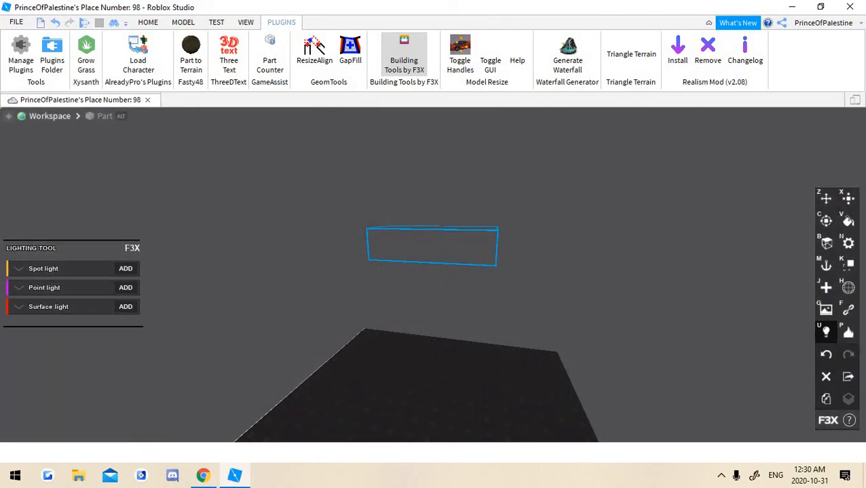
Add a surface light to the part and set its side to Top
left_click(126, 306)
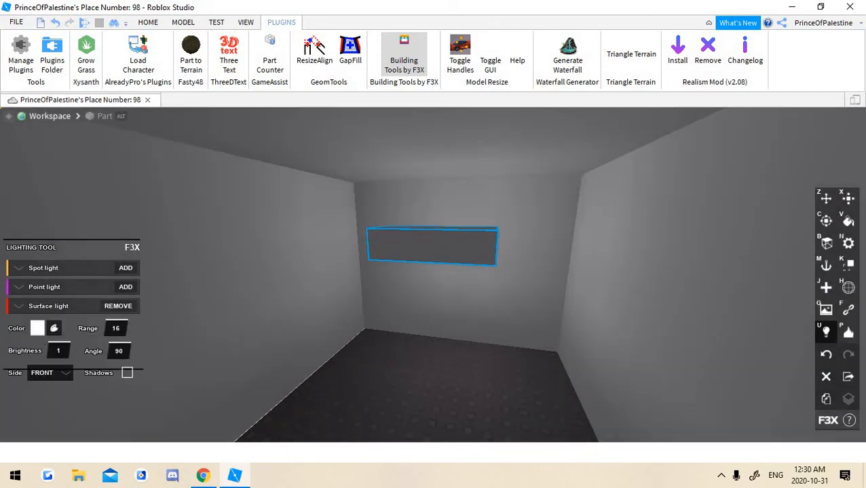
right_click_drag(432, 274, 359, 274)
key("s")
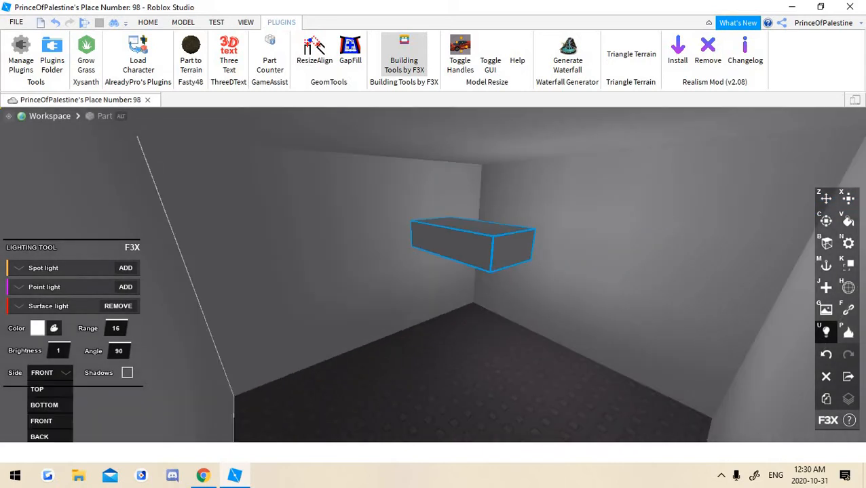
left_click(44, 405)
left_click(37, 389)
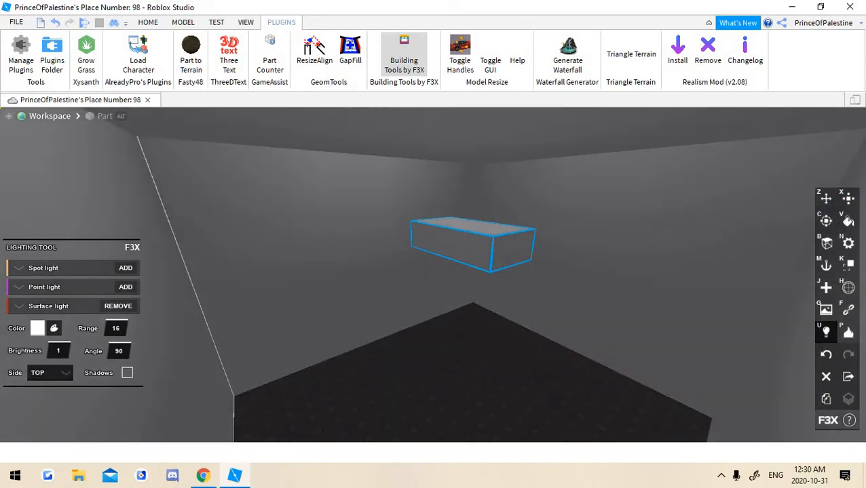
Confirm white as the surface light's color and set its angle to 45
key("w")
right_click_drag(433, 275, 475, 302)
key("s")
key("w")
scroll(433, 275, "up", 1)
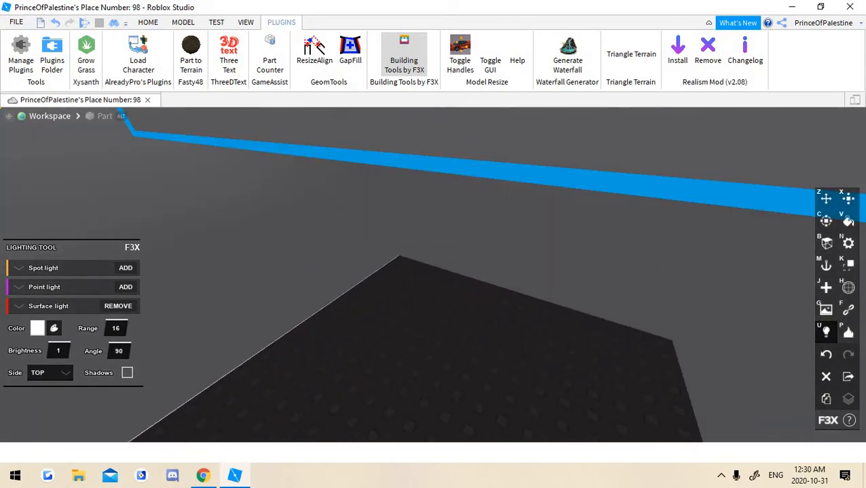
left_click(53, 328)
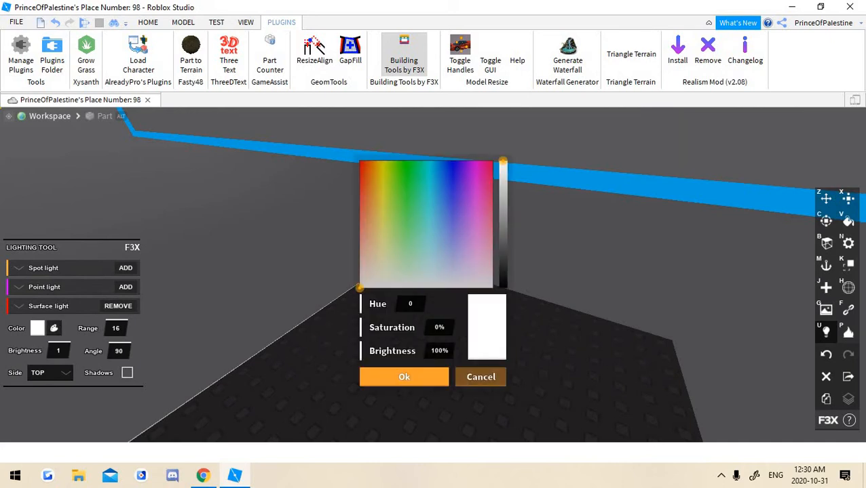
left_click(403, 377)
scroll(433, 275, "down", 1)
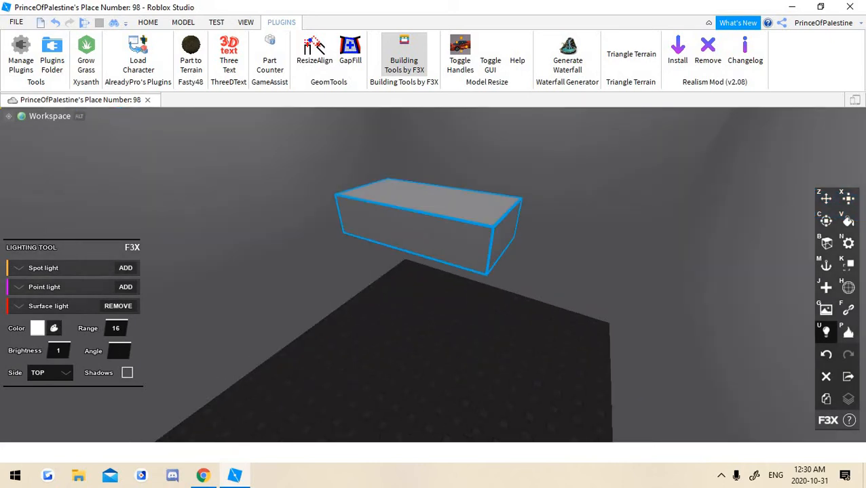
type("45")
key("Return")
Lower the part about 4.6 studs toward the floor of the room with the Move tool
key("d")
right_click_drag(433, 275, 387, 221)
scroll(433, 275, "down", 1)
key("z")
left_click_drag(436, 227, 436, 351)
scroll(437, 326, "down", 1)
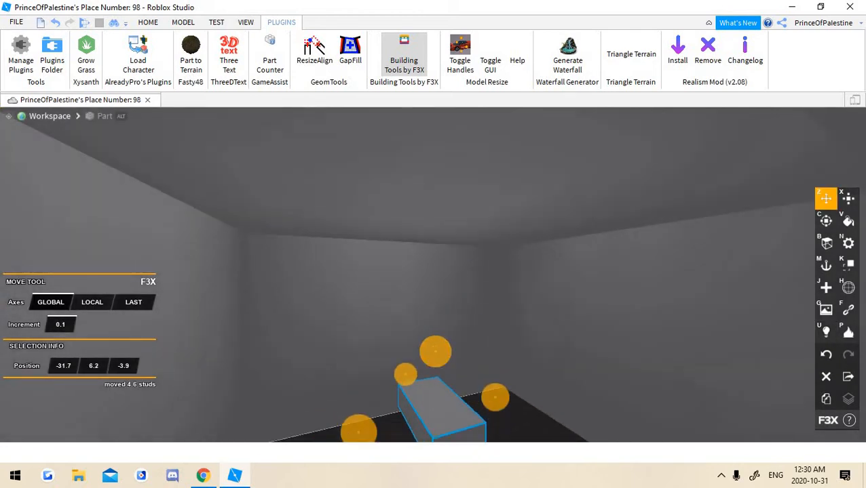
Reposition the Lighting tool window higher and view all of the surface light's Side options
key("u")
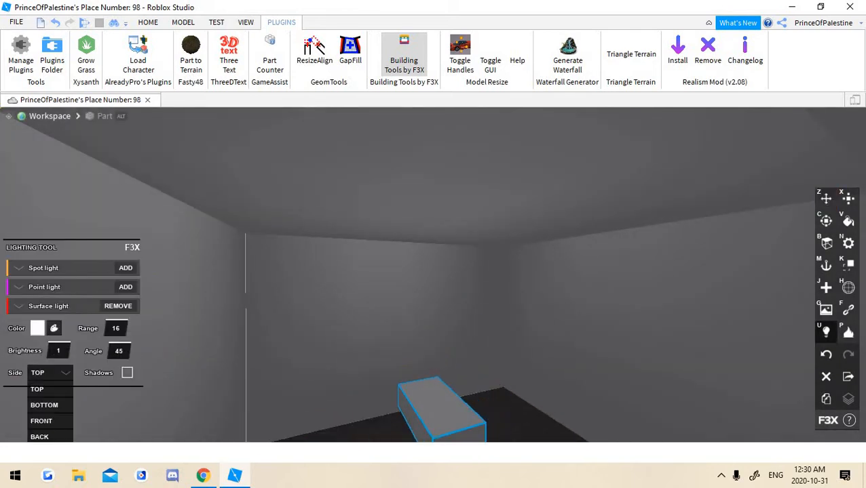
left_click(50, 373)
scroll(50, 374, "down", 4)
scroll(50, 373, "up", 3)
left_click(50, 373)
left_click_drag(74, 248, 78, 196)
scroll(204, 271, "down", 4)
scroll(432, 274, "up", 5)
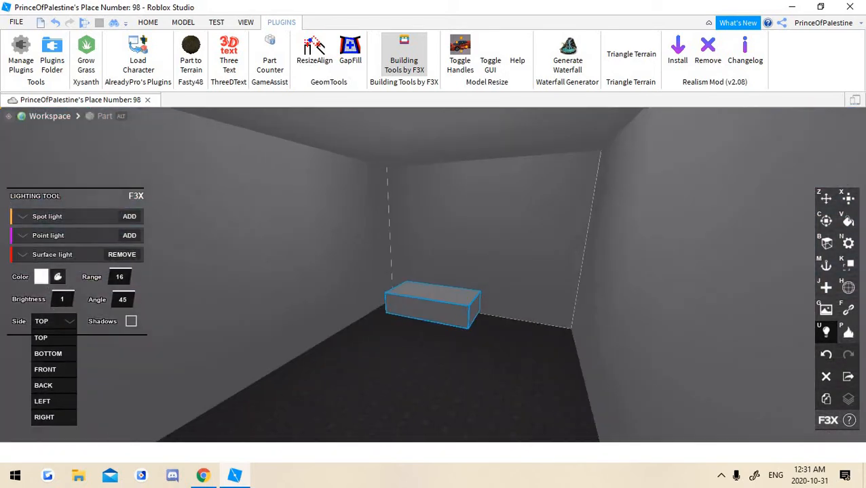
Add orange-red smoke to the part with the Decorate tool and set its opacity to 0.1
key("z")
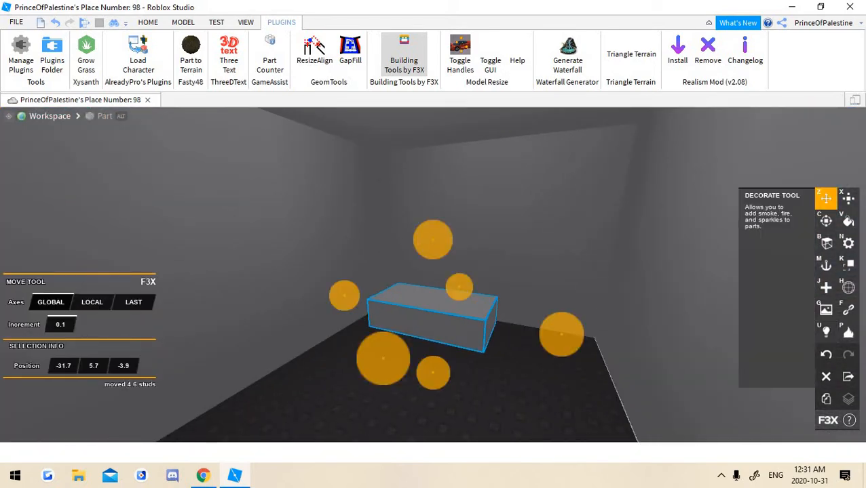
key("p")
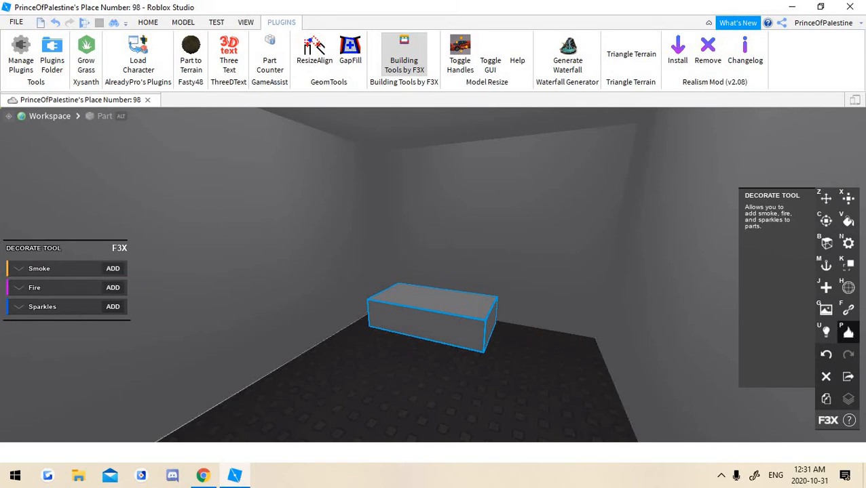
scroll(433, 275, "up", 2)
scroll(433, 275, "down", 3)
scroll(432, 275, "up", 2)
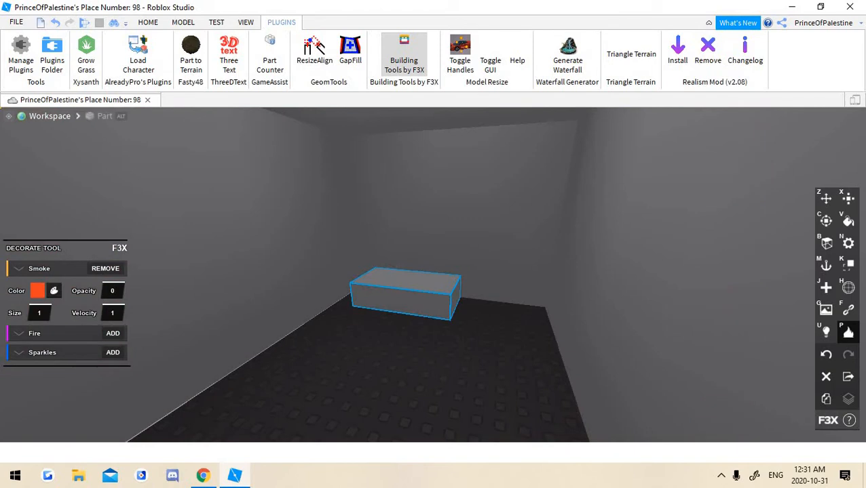
type(".1")
key("Return")
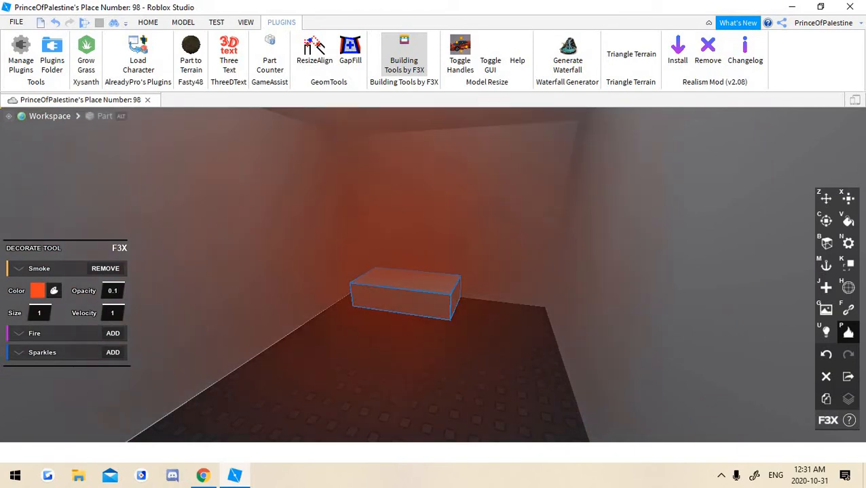
Examine the smoke around the part, try a stronger opacity, and return the opacity to 0.1
scroll(432, 275, "up", 2)
scroll(432, 274, "down", 3)
scroll(432, 274, "up", 3)
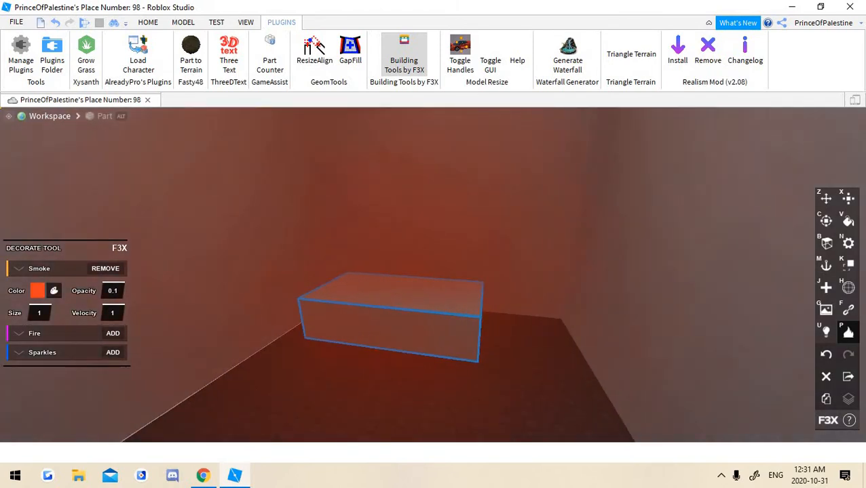
scroll(432, 275, "down", 2)
scroll(433, 275, "up", 3)
scroll(433, 274, "down", 2)
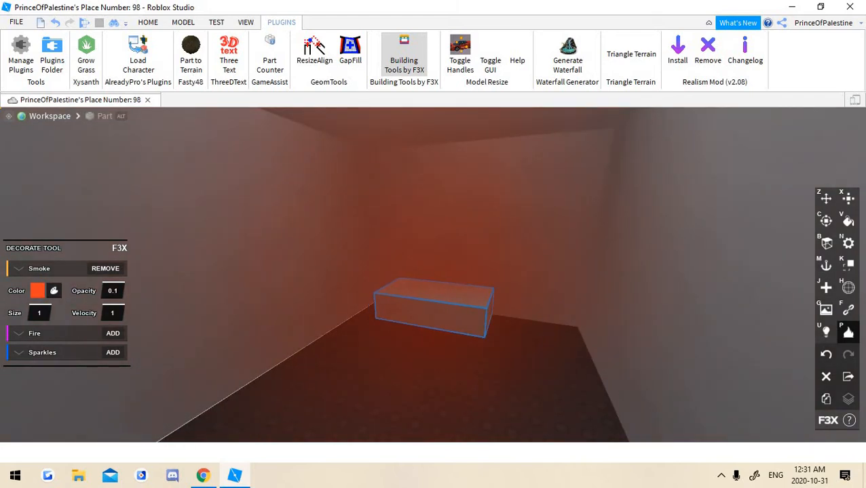
type("5")
key("Return")
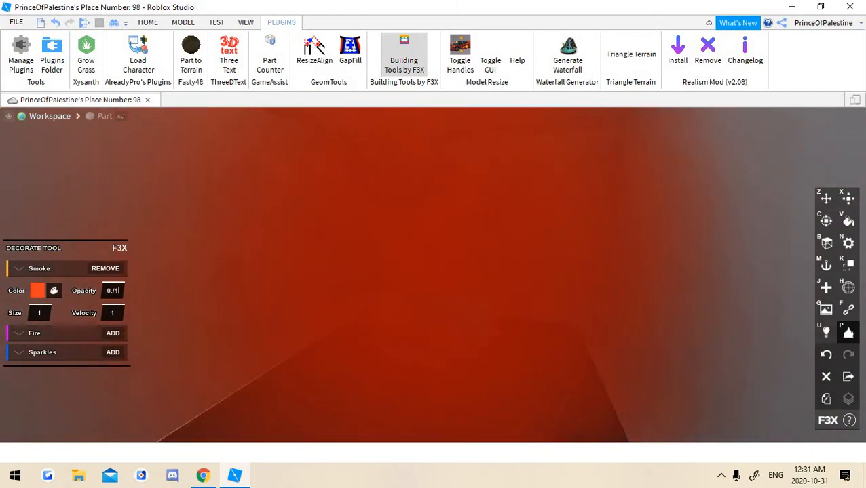
type("1")
key("Return")
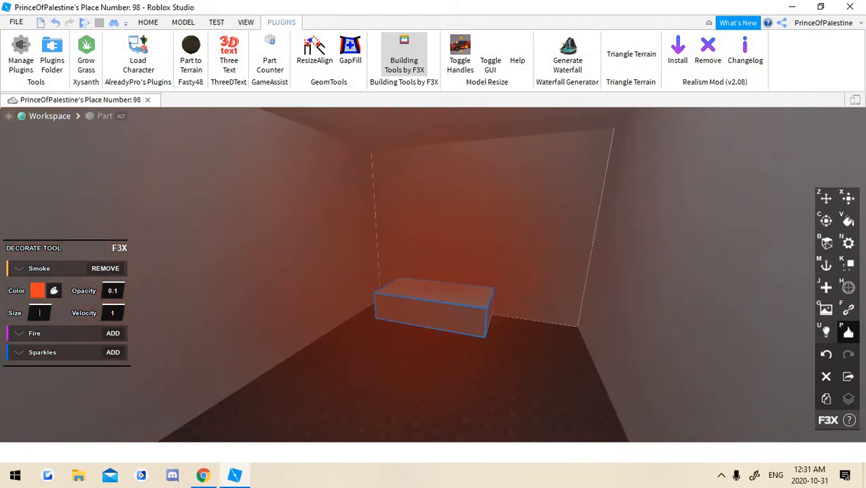
Try a smoke size of 100, view its spread around the large block, and return the size to 1
scroll(432, 275, "down", 6)
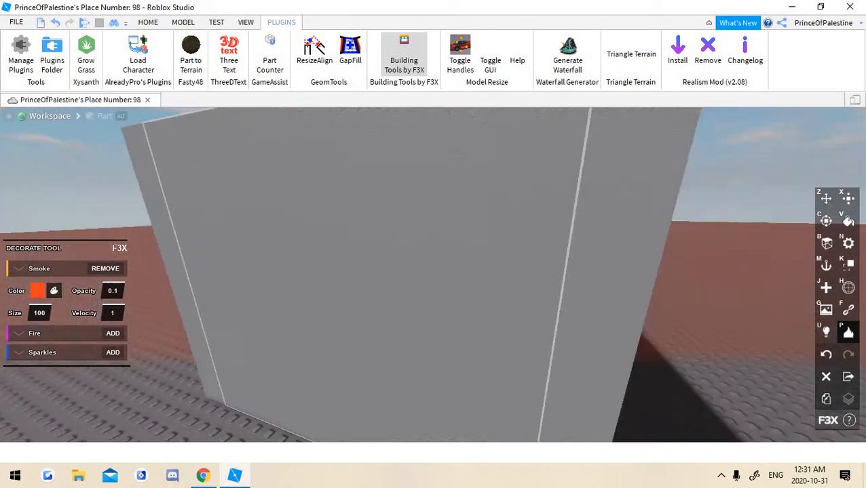
right_click_drag(432, 274, 488, 230)
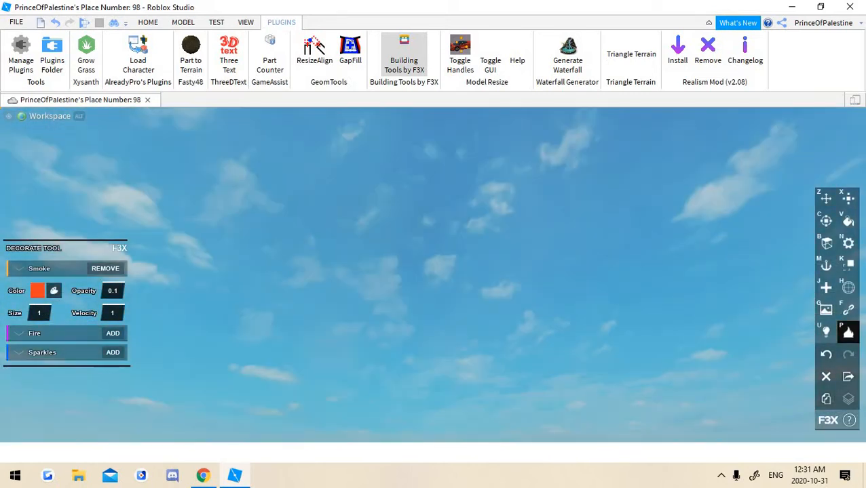
right_click_drag(433, 275, 447, 340)
key("w")
scroll(433, 275, "up", 6)
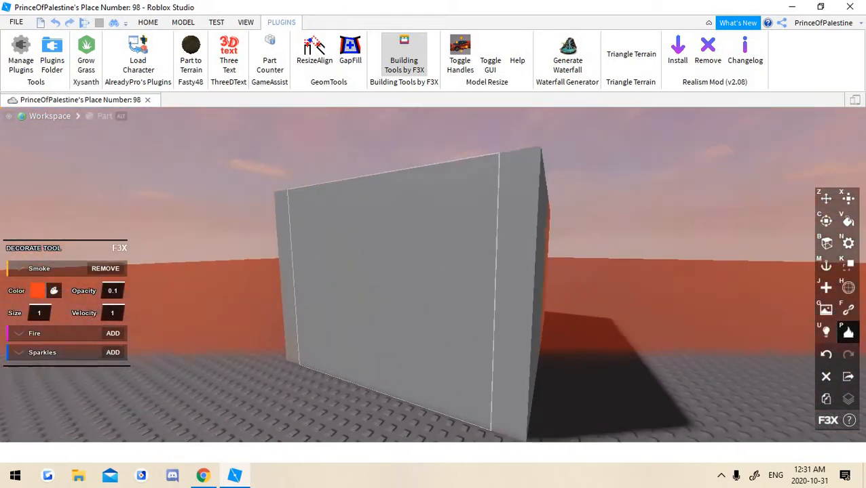
scroll(433, 275, "down", 2)
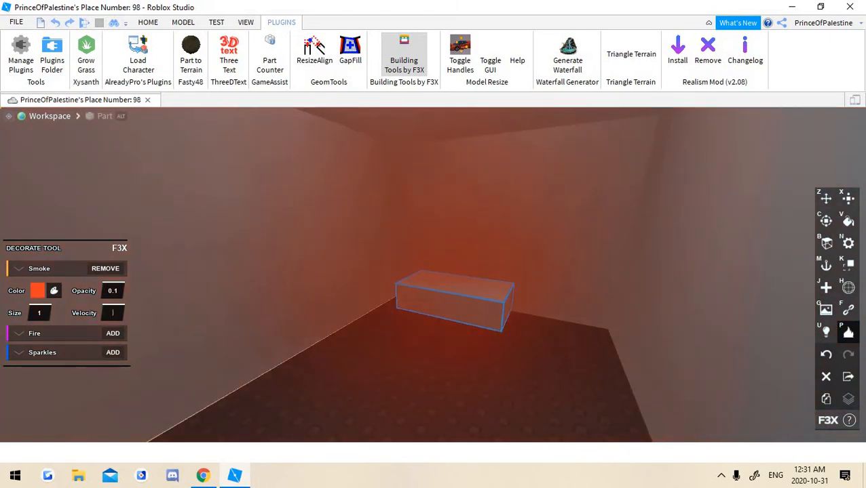
Set the smoke's velocity to 25 and check how high it rises inside and above the large block
right_click_drag(433, 275, 468, 275)
key("w")
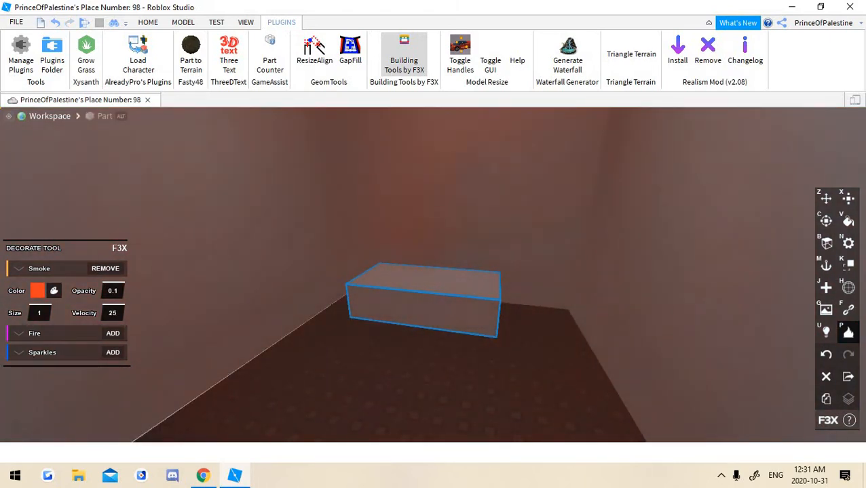
right_click_drag(433, 274, 433, 244)
scroll(433, 275, "up", 3)
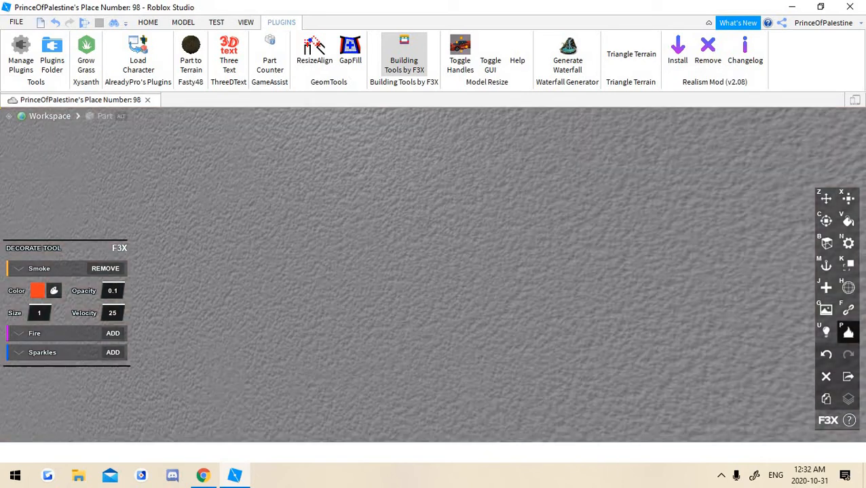
scroll(433, 275, "down", 2)
scroll(432, 274, "down", 5)
scroll(432, 275, "up", 4)
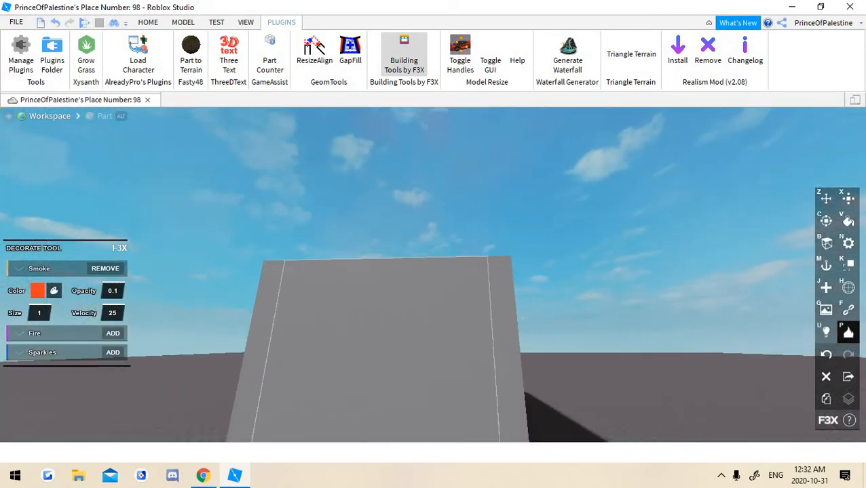
right_click_drag(432, 275, 433, 312)
key("s")
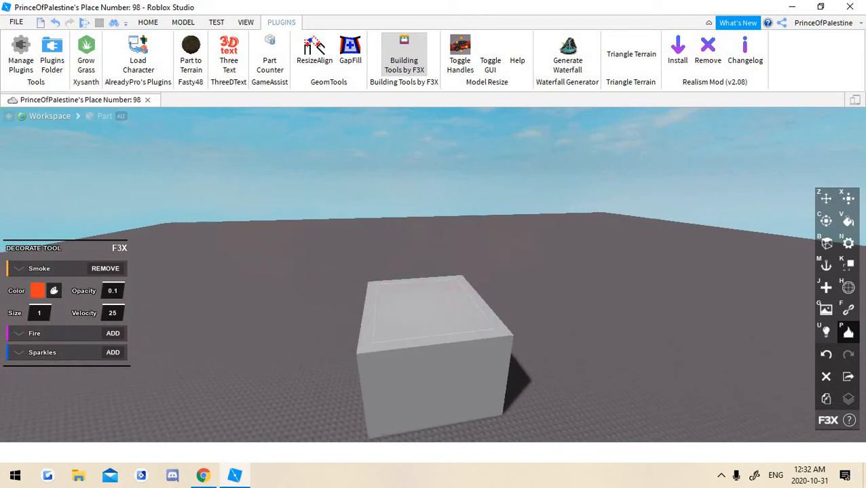
Return the smoke's velocity to 1 and remove the smoke from the part inside the large block
key("w")
key("w")
right_click_drag(433, 274, 461, 278)
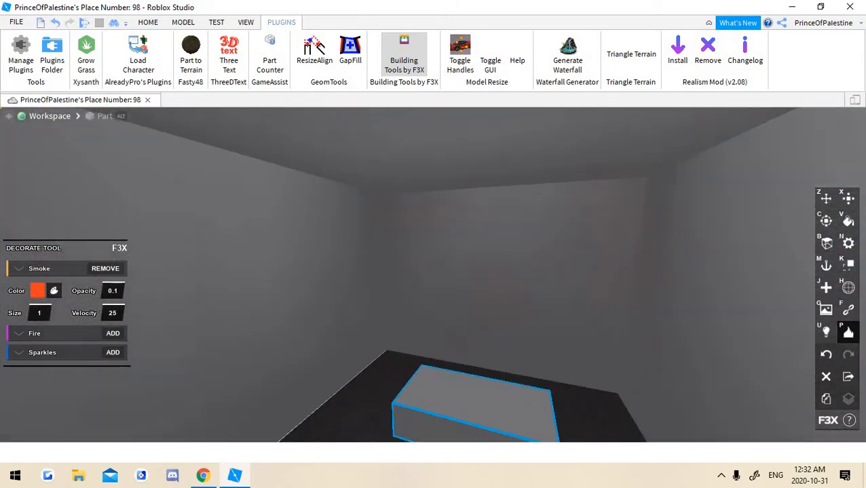
key("w")
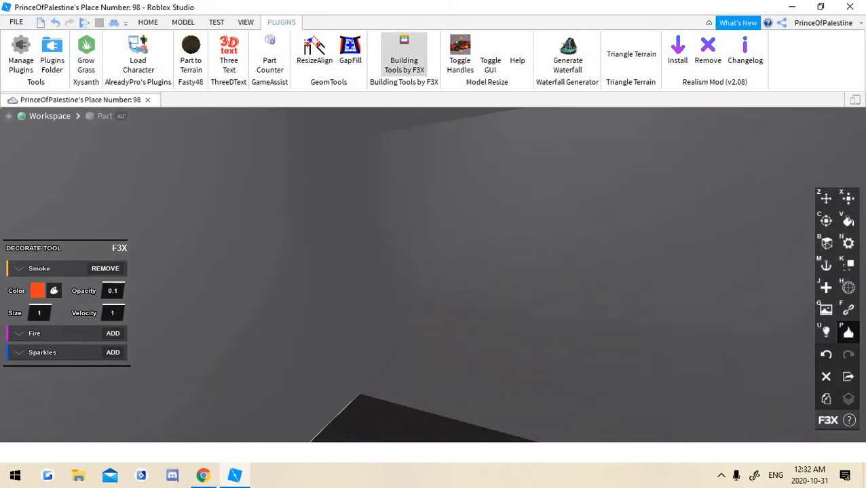
key("s")
right_click_drag(432, 274, 397, 251)
key("w")
key("s")
left_click(106, 269)
key("s")
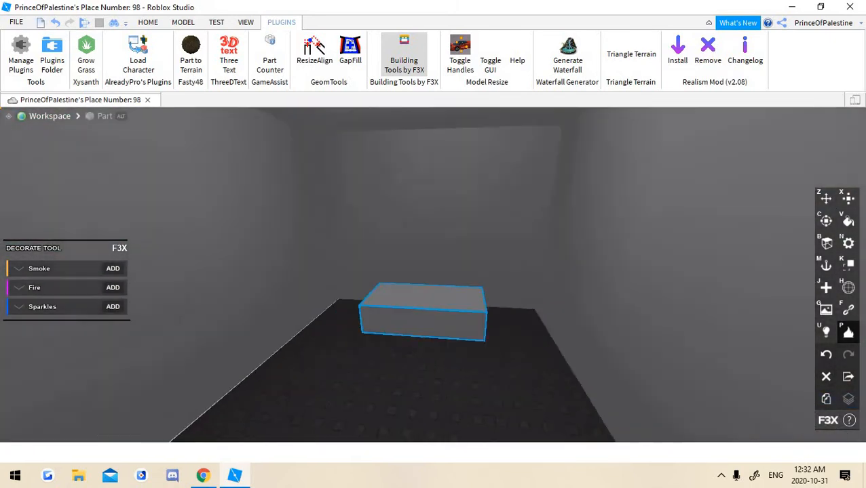
Add fire to the part and set its primary colour to red with hue 0, saturation 100% and brightness 93%
left_click(112, 288)
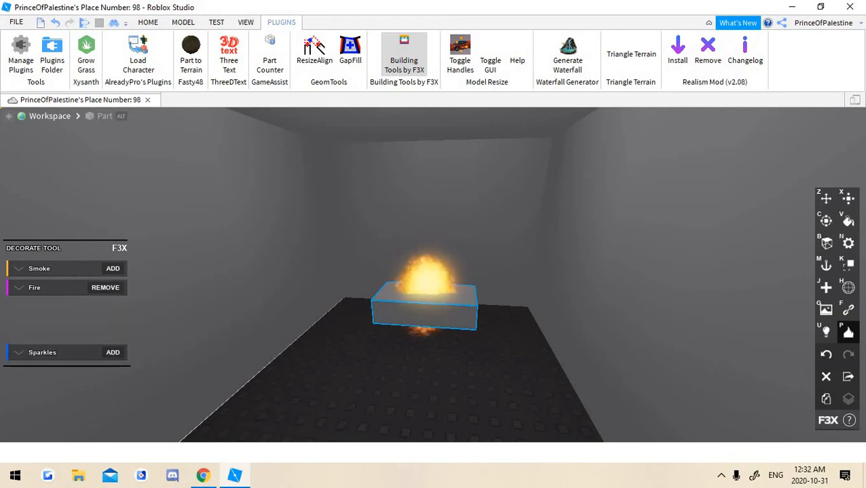
right_click_drag(432, 275, 447, 272)
key("w")
key("s")
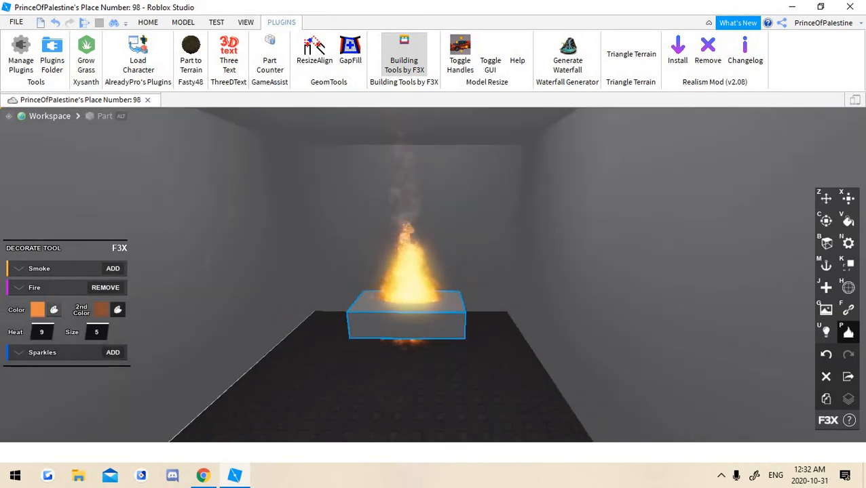
left_click(53, 310)
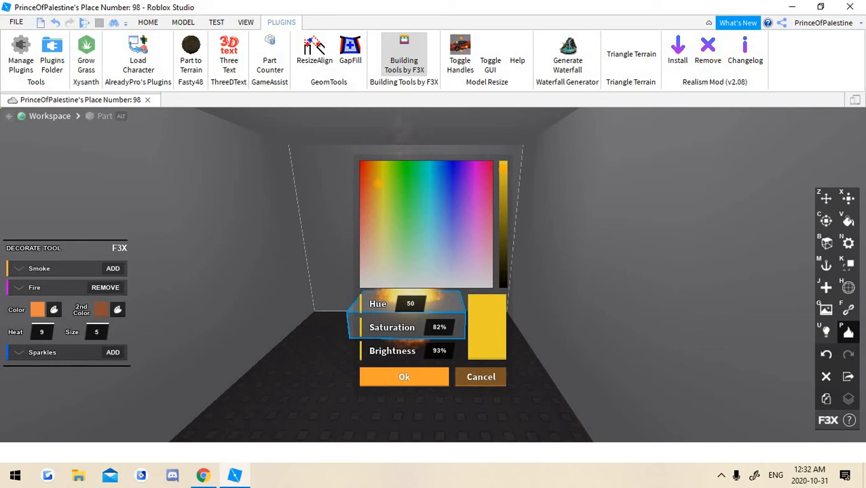
left_click_drag(418, 176, 359, 161)
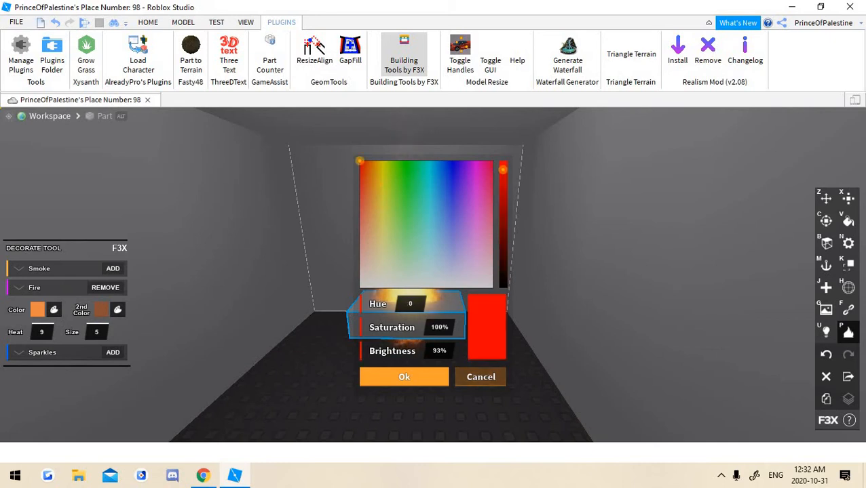
left_click(403, 377)
Set the fire's second colour to bright blue with hue 248 and saturation 100%
left_click(117, 310)
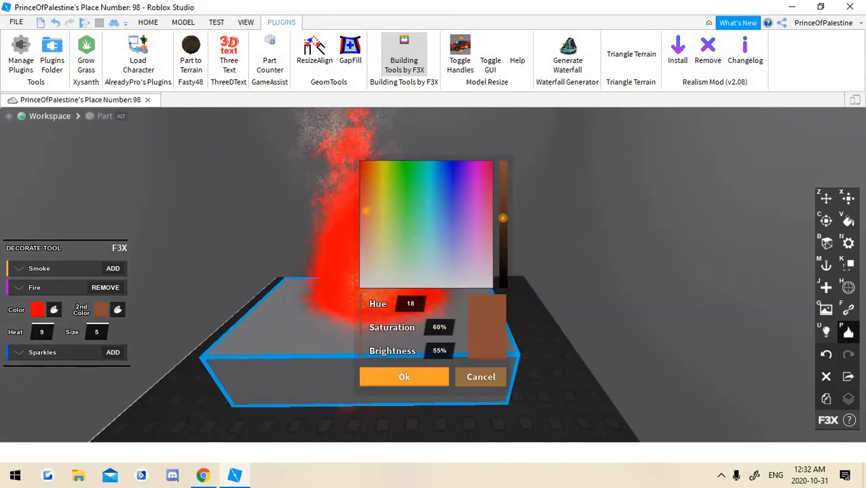
mouse_move(480, 228)
left_mouse_down()
mouse_move(491, 161)
mouse_move(451, 161)
left_mouse_up()
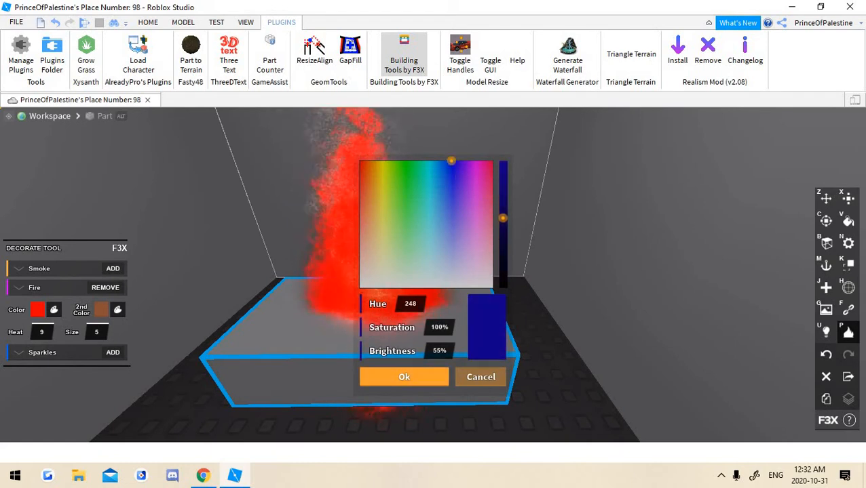
left_click_drag(502, 217, 502, 162)
left_click(404, 377)
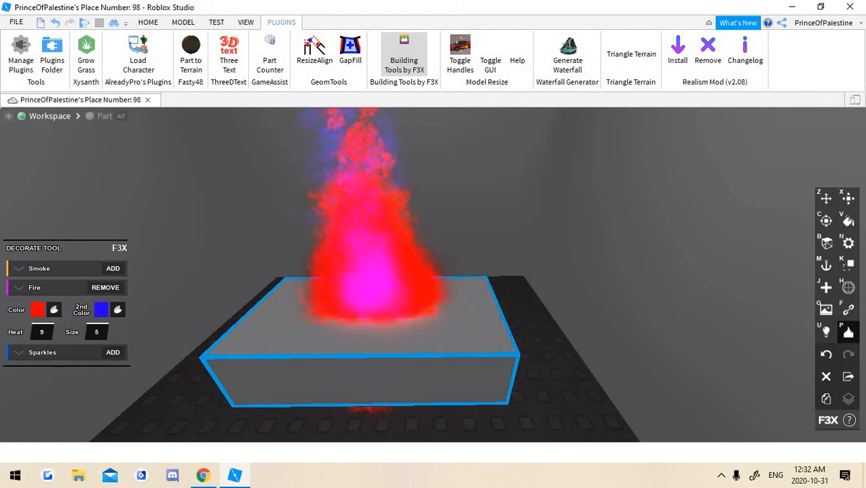
Raise the fire's heat to 25 and view the flame from near and far
scroll(433, 275, "down", 3)
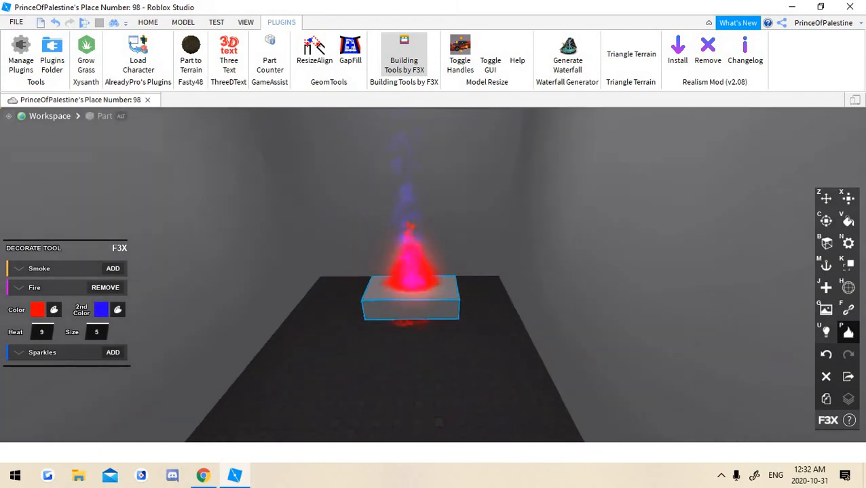
scroll(433, 275, "up", 2)
scroll(433, 275, "down", 2)
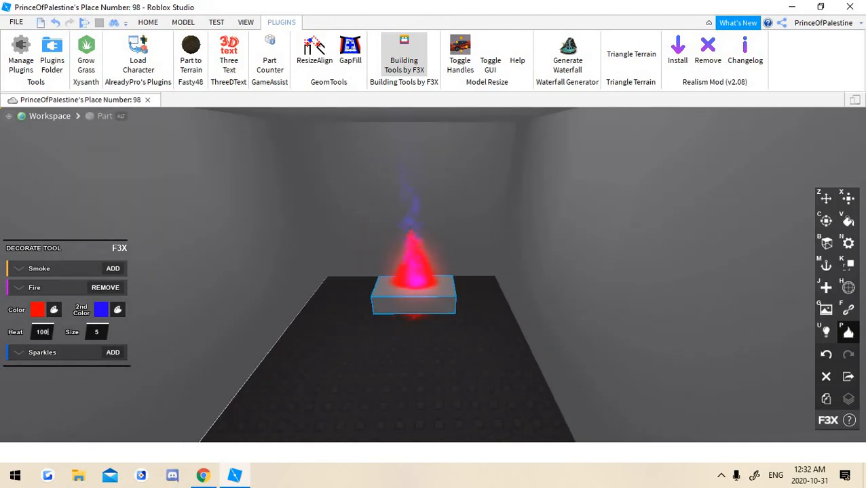
scroll(432, 274, "up", 3)
scroll(433, 275, "down", 2)
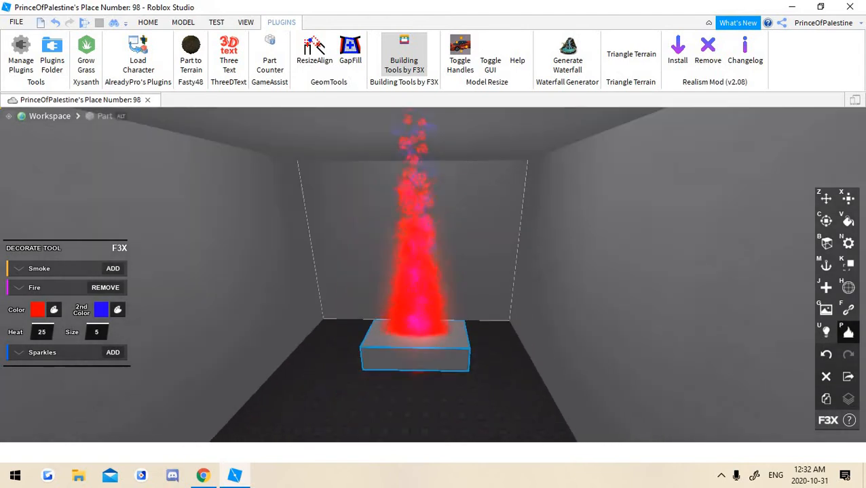
scroll(433, 275, "down", 4)
scroll(433, 275, "up", 4)
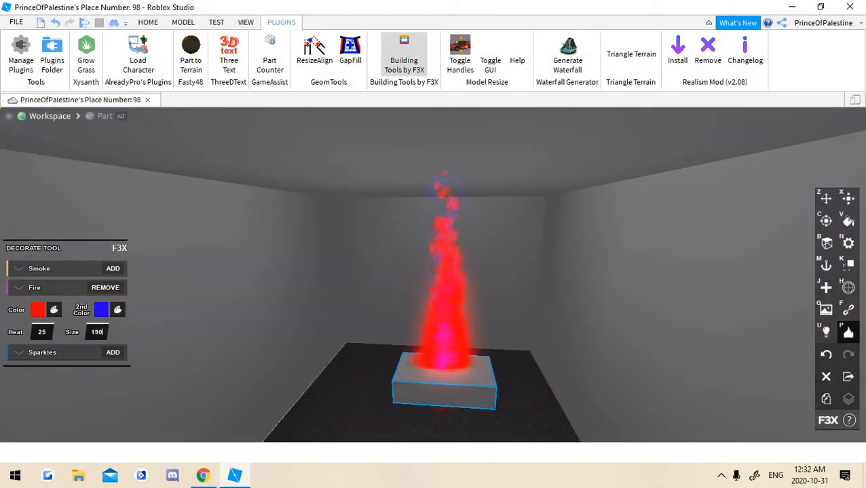
Try a fire size of 30, view the flame above the large block, and return the size to 5
key("Return")
scroll(432, 275, "down", 5)
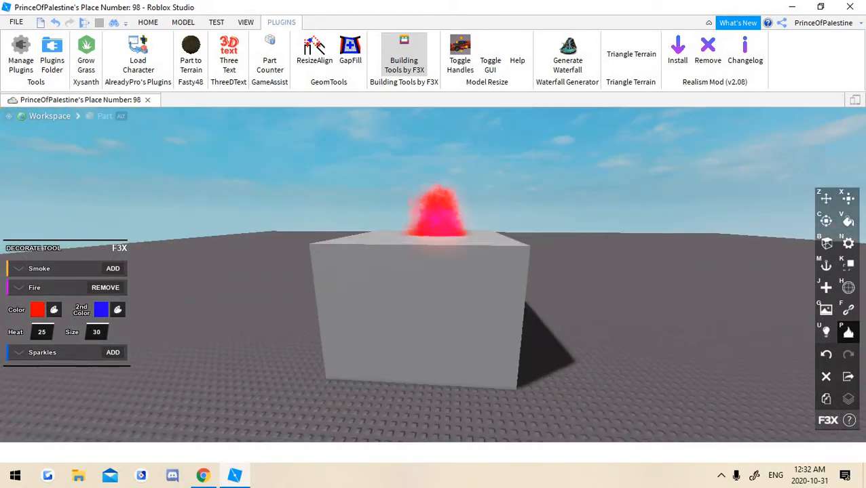
scroll(433, 275, "up", 2)
scroll(433, 275, "up", 4)
left_click(97, 332)
type("5")
key("Return")
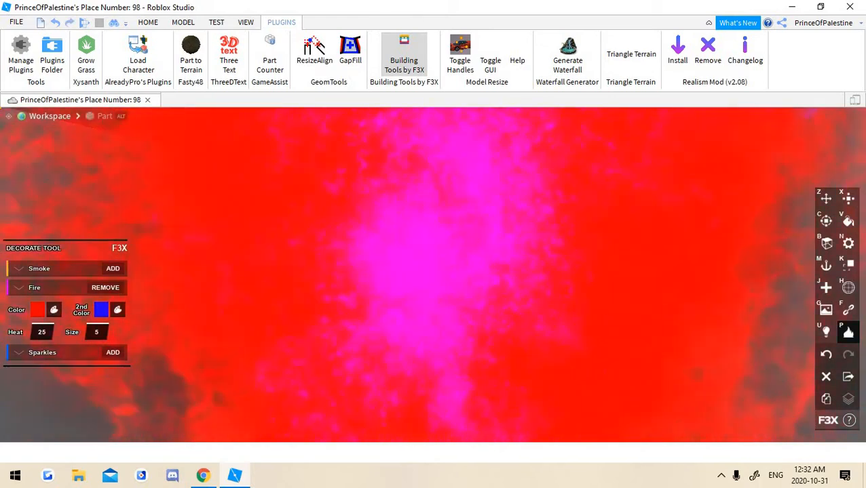
Remove the fire, add sparkles to the part, and view the sparkles up close
left_click(105, 288)
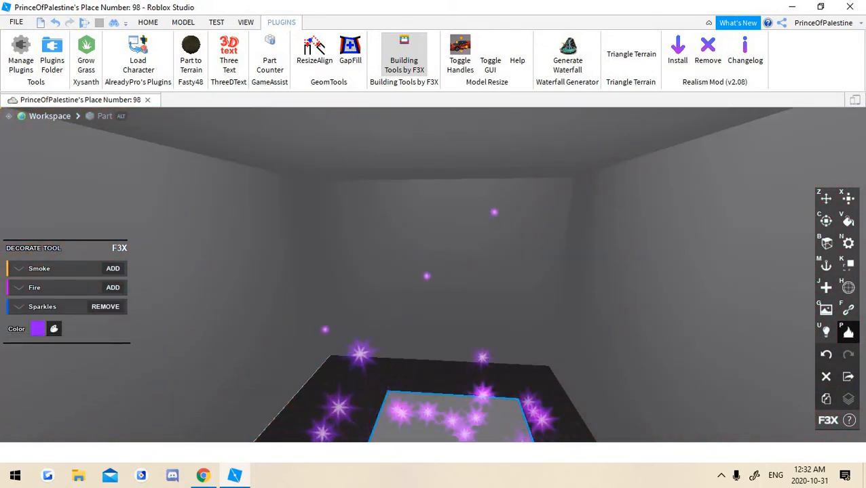
scroll(433, 275, "down", 4)
right_click_drag(433, 275, 433, 312)
scroll(432, 275, "up", 6)
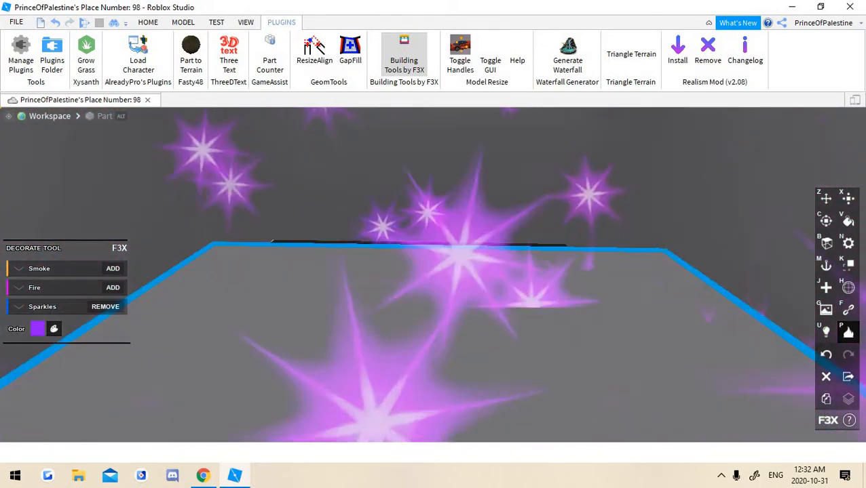
scroll(432, 275, "down", 4)
right_click_drag(432, 275, 430, 248)
Recolour the sparkles yellow-green and check them from outside and inside the large block
left_click(54, 329)
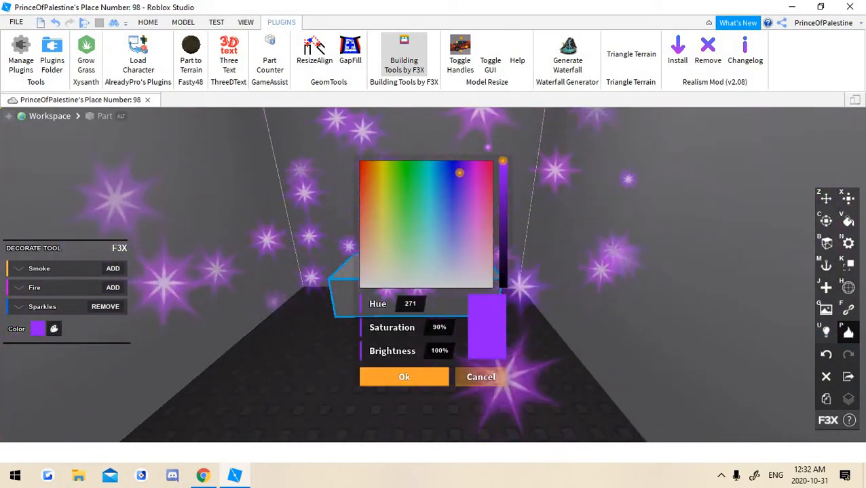
left_click(386, 162)
left_click(404, 377)
scroll(432, 274, "down", 5)
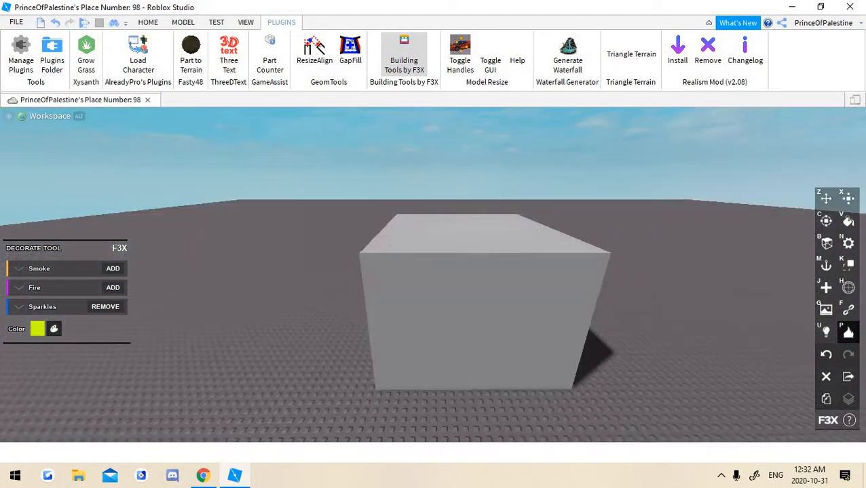
scroll(433, 274, "up", 8)
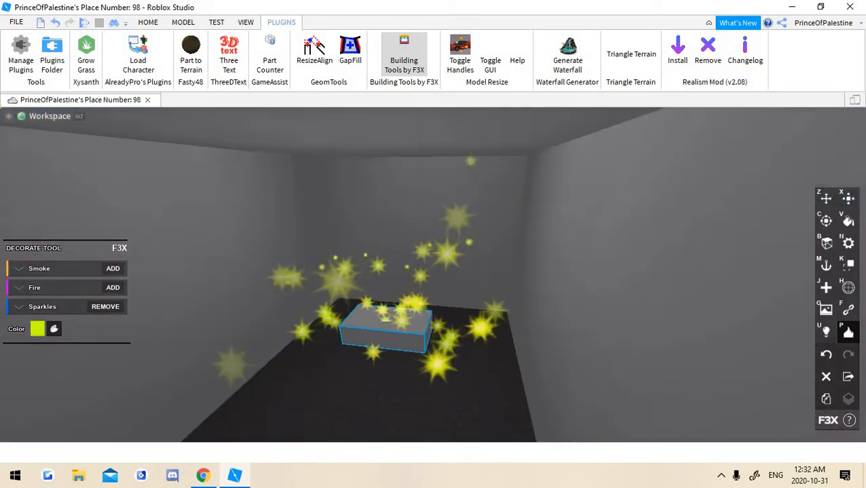
Delete the sparkling part inside the large block
right_click_drag(433, 275, 380, 275)
key("Delete")
right_click_drag(433, 275, 340, 274)
key("a")
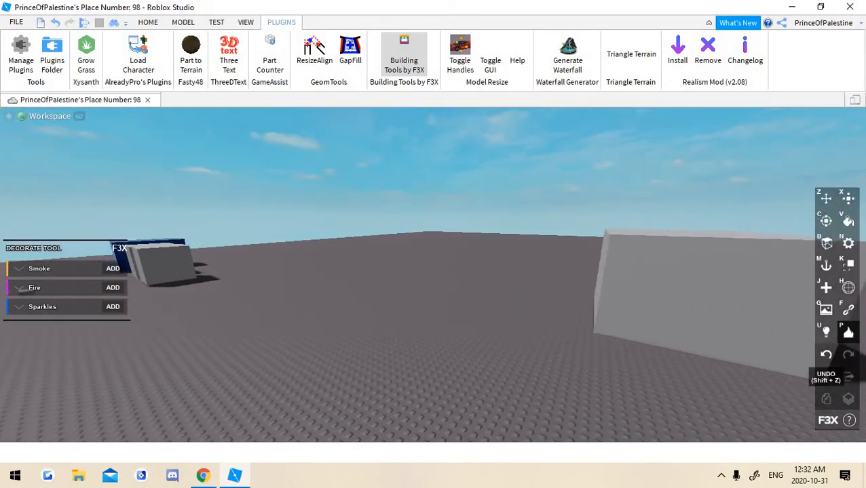
Select the upright grey slab and move it 4.6 studs with the Move tool
key("a")
right_click_drag(433, 275, 339, 274)
key("w")
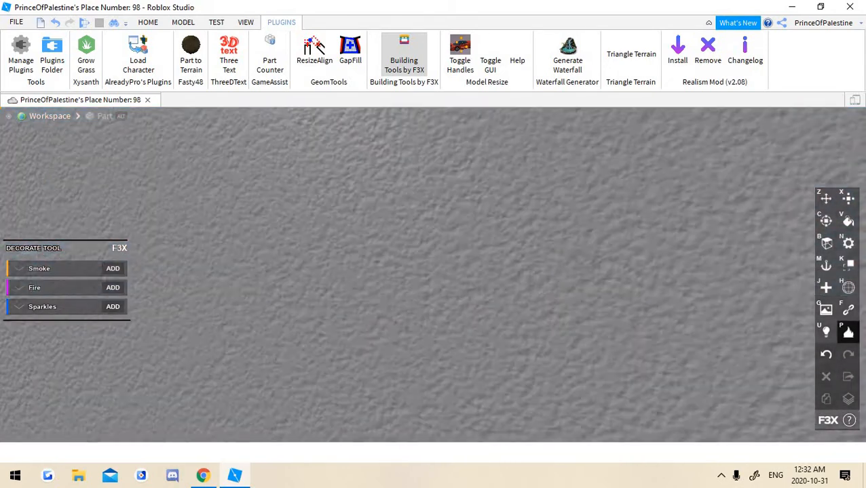
scroll(433, 275, "down", 6)
left_click(471, 298)
key("z")
left_click_drag(469, 298, 468, 353)
scroll(433, 275, "down", 3)
right_click_drag(433, 275, 434, 250)
key("w")
key("s")
key("w")
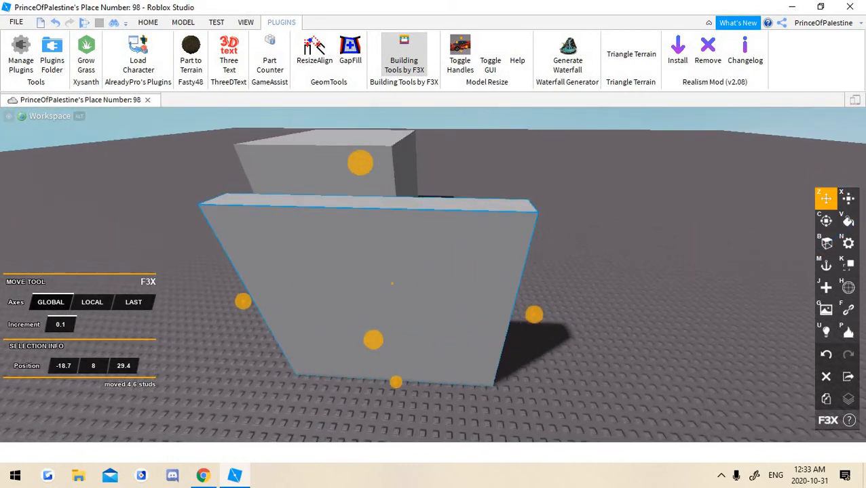
Clone the upright slab and move one copy 29.1 studs sideways with the Move tool
key("a")
key("s")
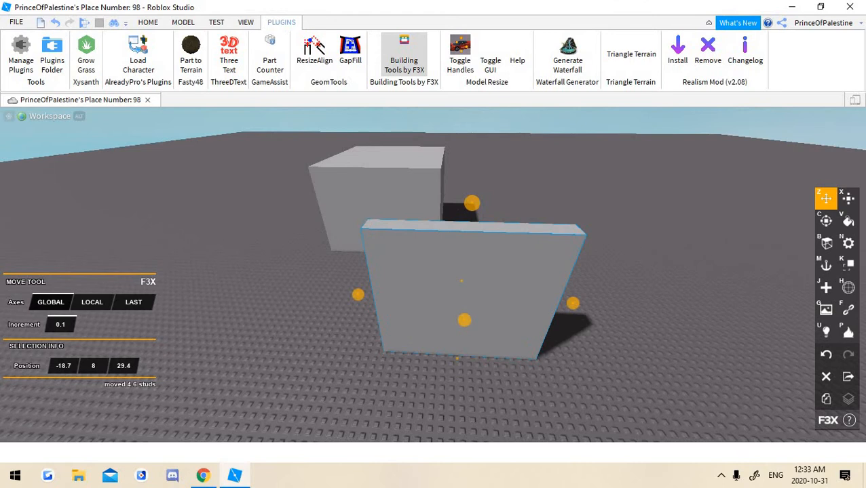
key("shift+c")
key("a")
left_click_drag(573, 303, 424, 295)
key("d")
key("w")
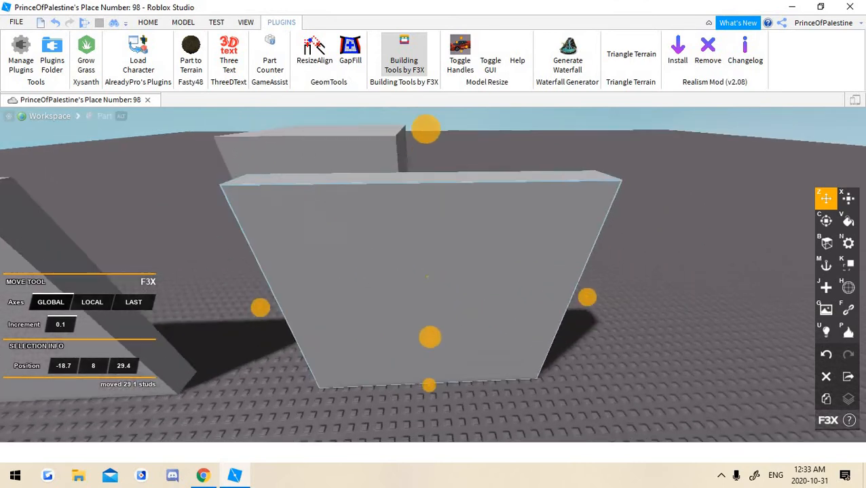
Examine the two upright slabs and the spacing between them from several distances and angles
mouse_move(425, 295)
right_mouse_down()
mouse_move(563, 295)
mouse_move(434, 275)
mouse_move(481, 272)
mouse_move(483, 319)
mouse_move(478, 272)
right_mouse_up()
key("a")
key("s")
key("w")
key("w")
key("s")
key("w")
key("a")
key("w")
key("s")
key("w")
key("s")
key("s")
Try moving a clone of the original slab 6.6 studs sideways, and undo the change
key("shift+c")
left_click_drag(483, 311, 531, 313)
key("ctrl+z")
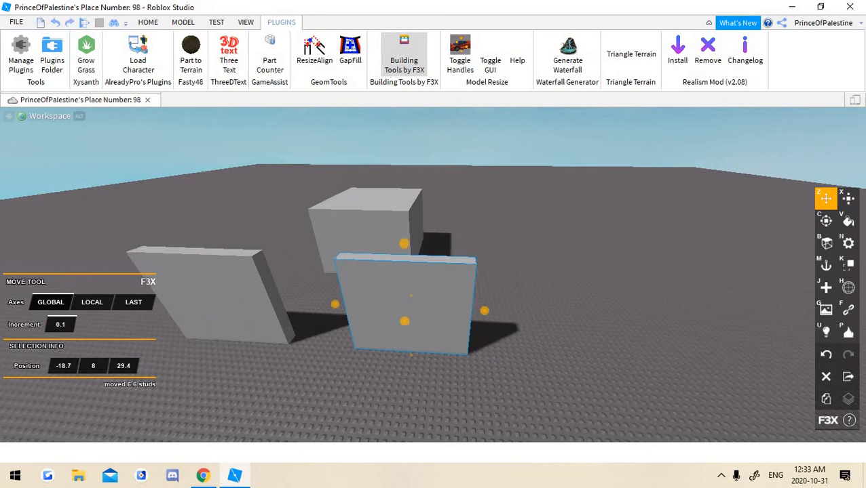
Clone the slab farther from the original and move the new copy another 22.8 studs sideways
right_click_drag(407, 271, 401, 298)
key("w")
key("a")
left_click(221, 271)
key("a")
key("w")
right_click_drag(221, 271, 197, 251)
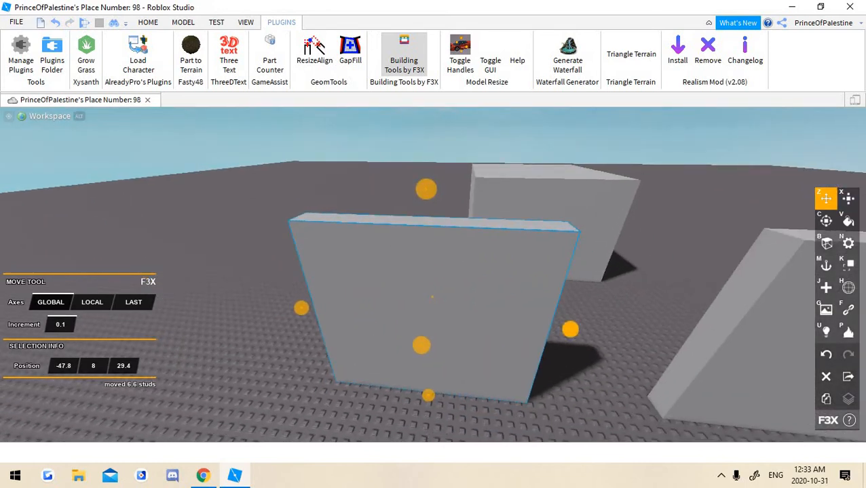
key("shift+c")
left_click_drag(569, 329, 292, 307)
key("a")
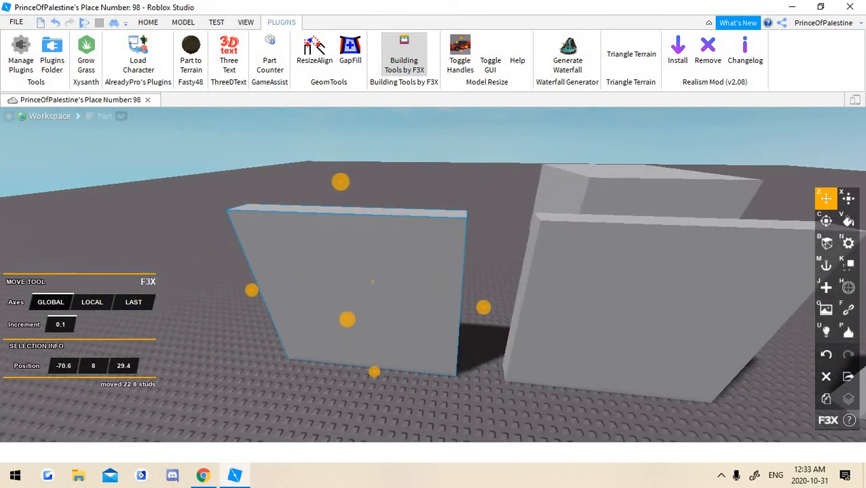
View the row of three upright slabs and delete the newest copy at its end
key("w")
key("s")
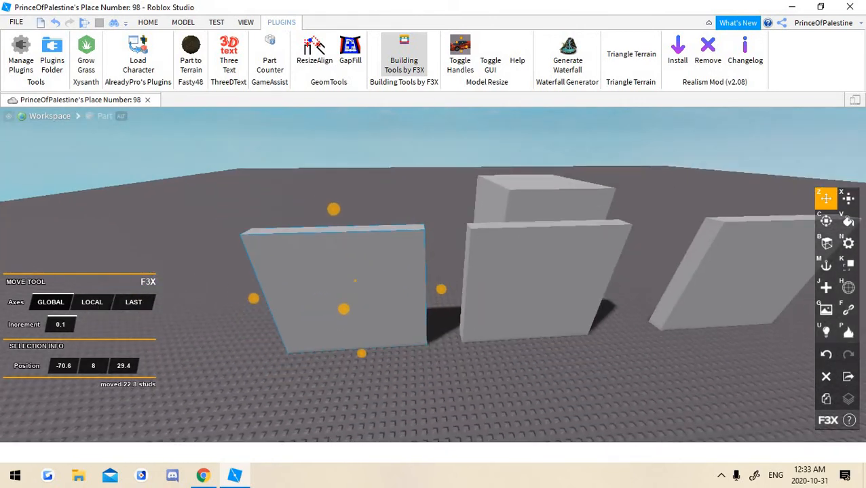
key("w")
key("a")
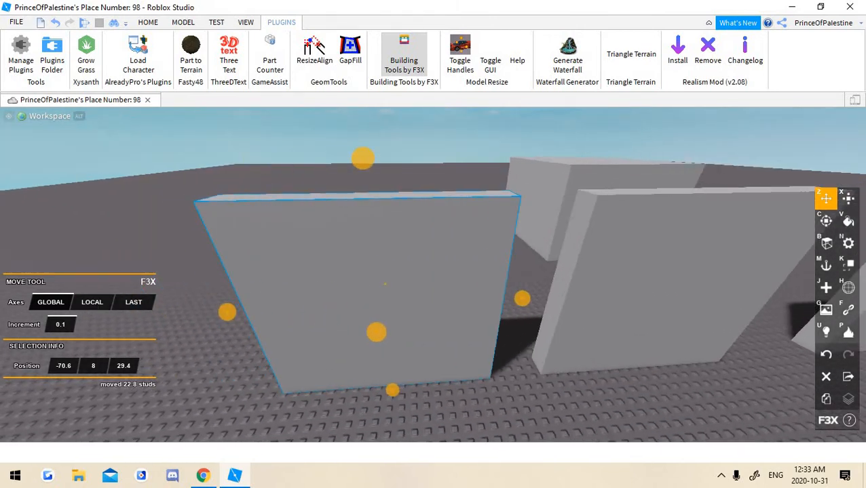
key("Delete")
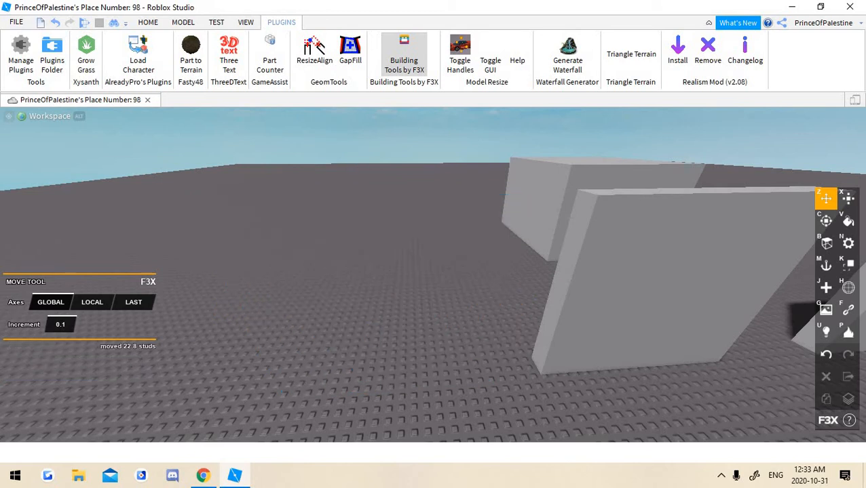
Select one of the remaining slabs, view it up close, and clear the selection
key("d")
mouse_move(434, 325)
right_mouse_down()
mouse_move(407, 298)
mouse_move(421, 339)
mouse_move(448, 326)
right_mouse_up()
left_click(421, 326)
key("s")
key("w")
key("w")
key("shift+r")
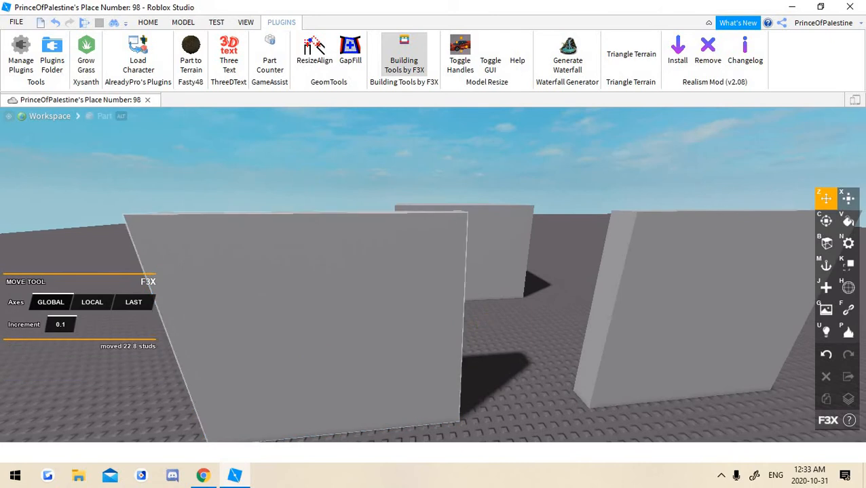
key("s")
key("a")
right_click_drag(435, 272, 400, 271)
key("s")
key("d")
key("w")
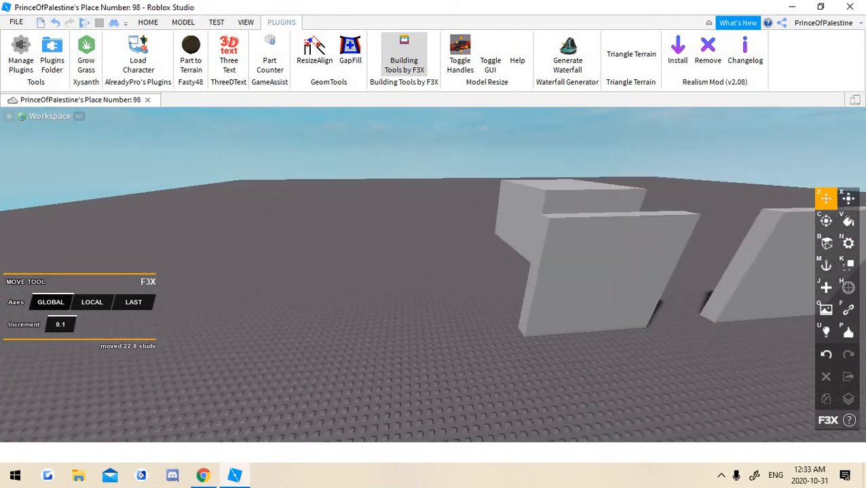
key("s")
key("w")
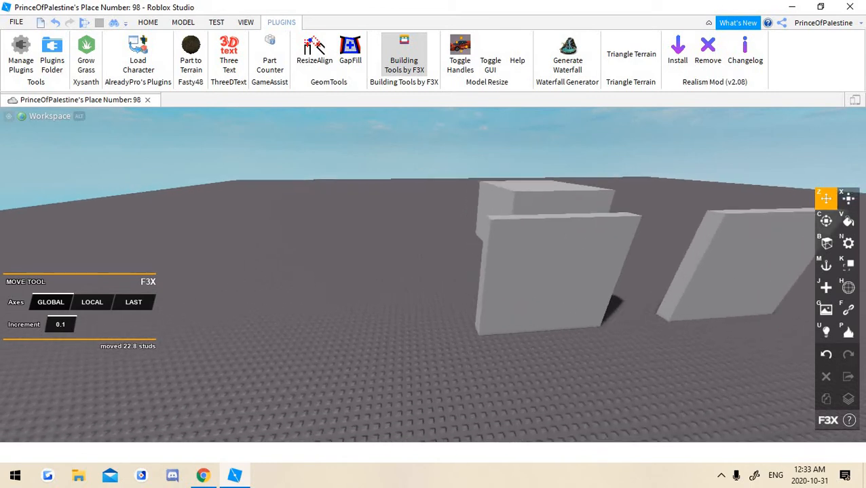
Select the middle slab, restore the deleted slab at the end of the row, and clear the selection
left_click(553, 267)
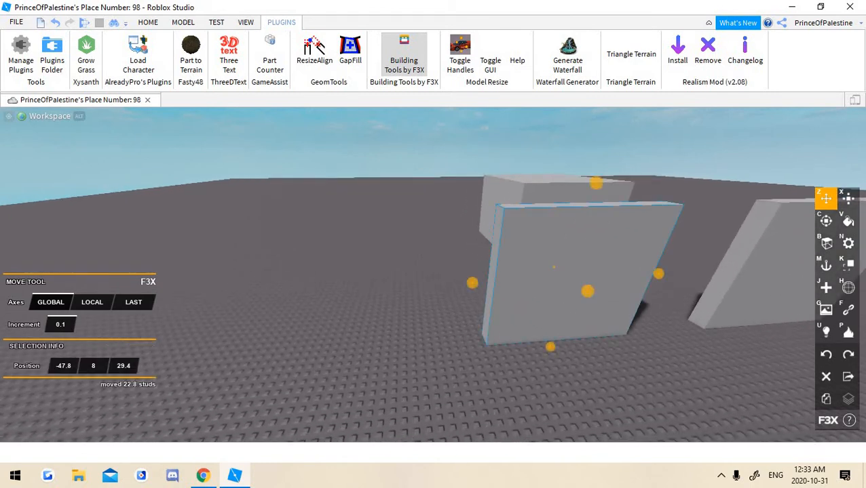
key("ctrl+y")
key("ctrl+y")
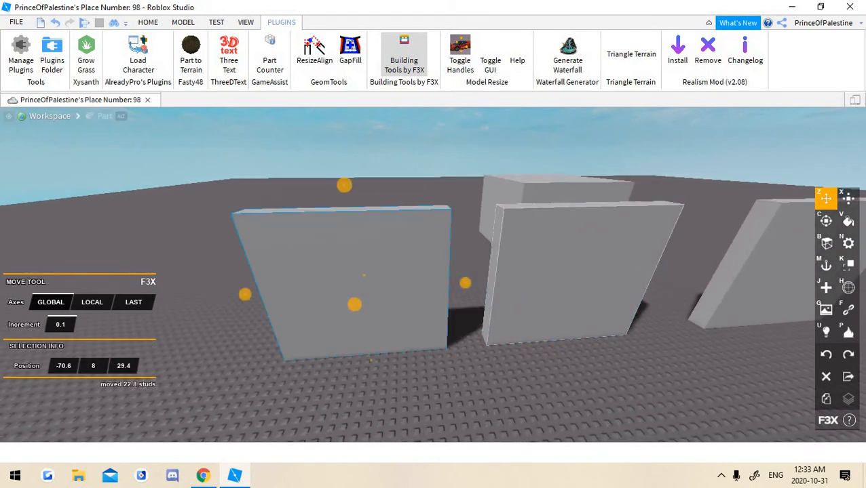
key("s")
key("w")
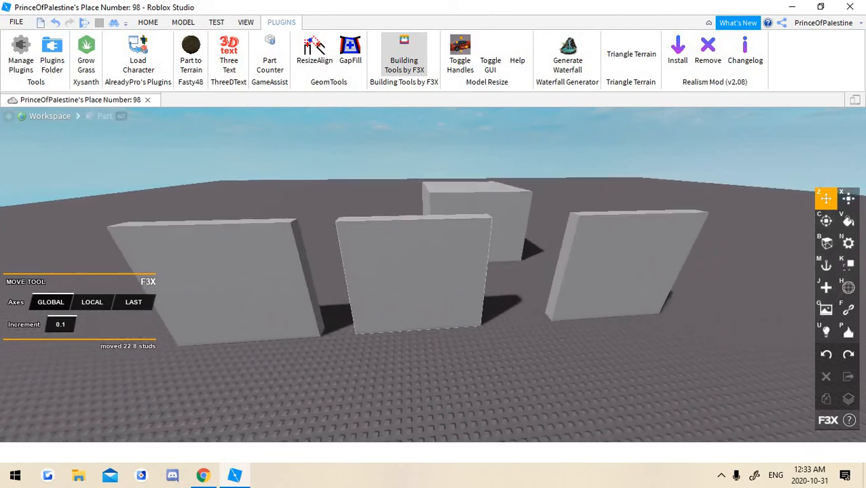
key("s")
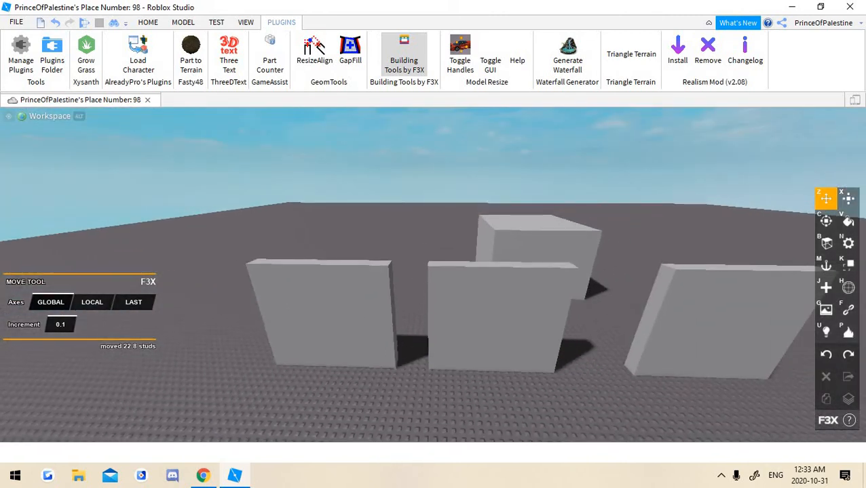
View the row of three slabs from farther away and undo the last change with the plugin's Undo command
left_click(328, 305)
key("a")
left_click(328, 306)
key("s")
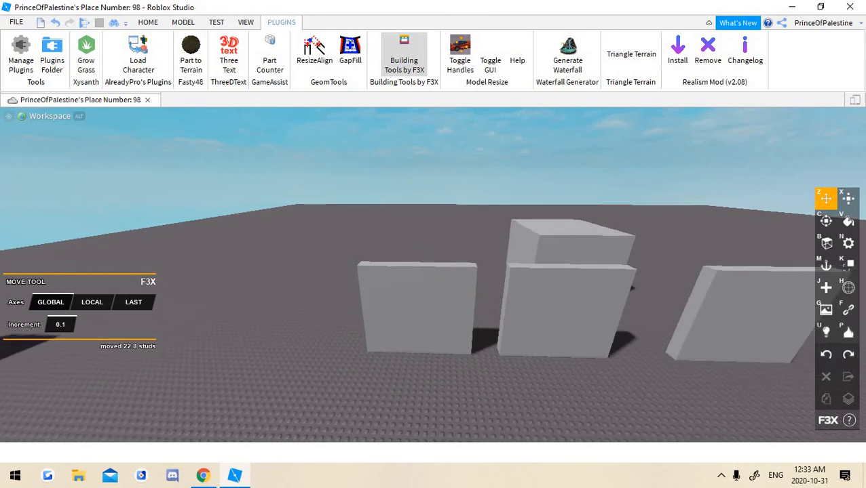
key("w")
left_click(825, 355)
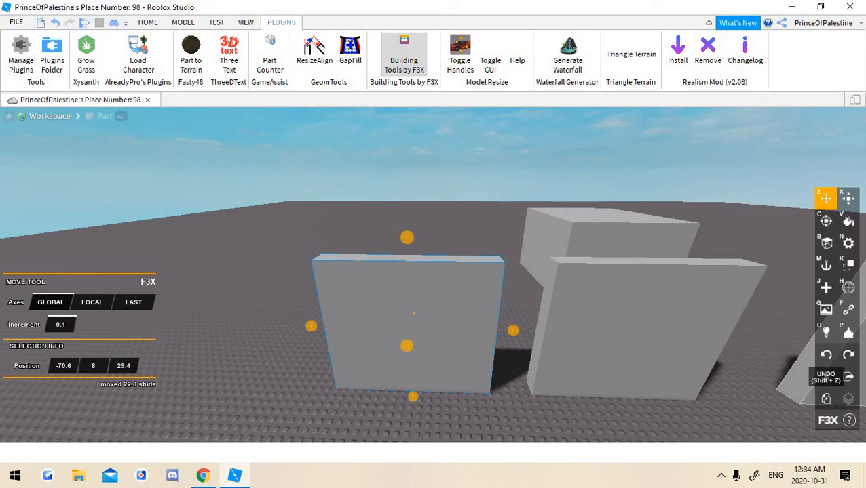
key("a")
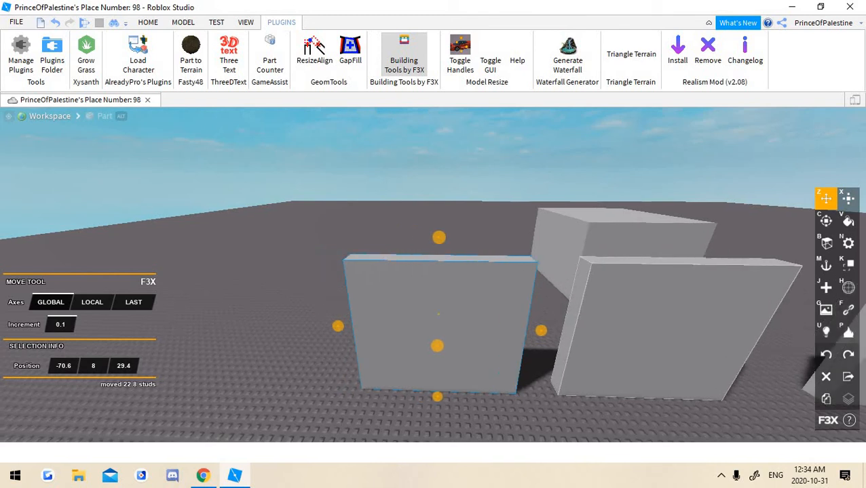
Delete the selected end slab three times, undoing each deletion
key("Delete")
key("a")
key("w")
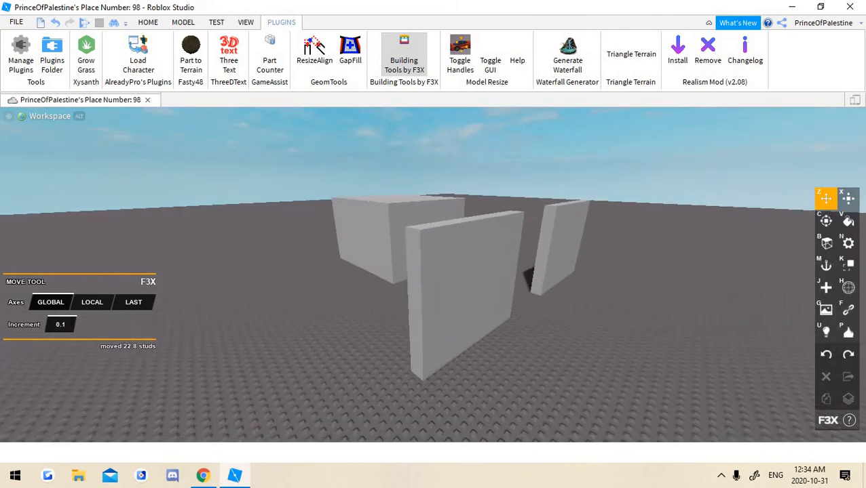
key("ctrl+z")
key("Delete")
key("ctrl+z")
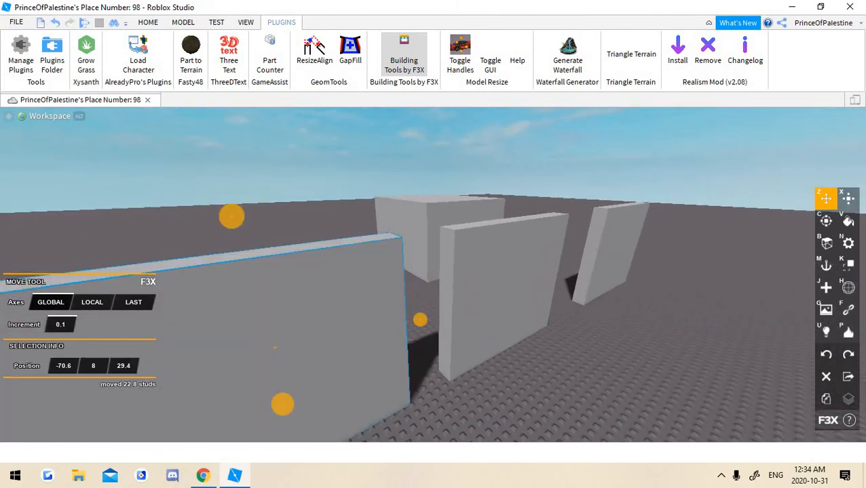
key("Delete")
key("ctrl+z")
Examine the whole build area, from the blue block and grey cubes past the small parts to the three upright slabs
key("s")
key("w")
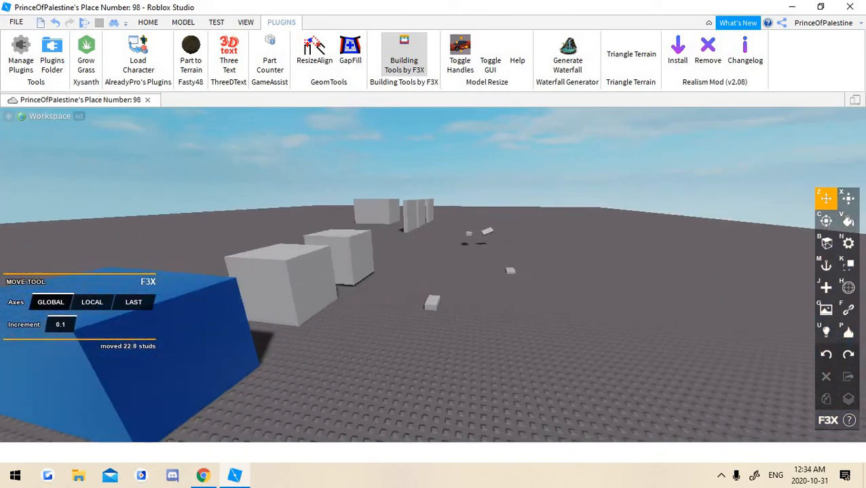
key("w")
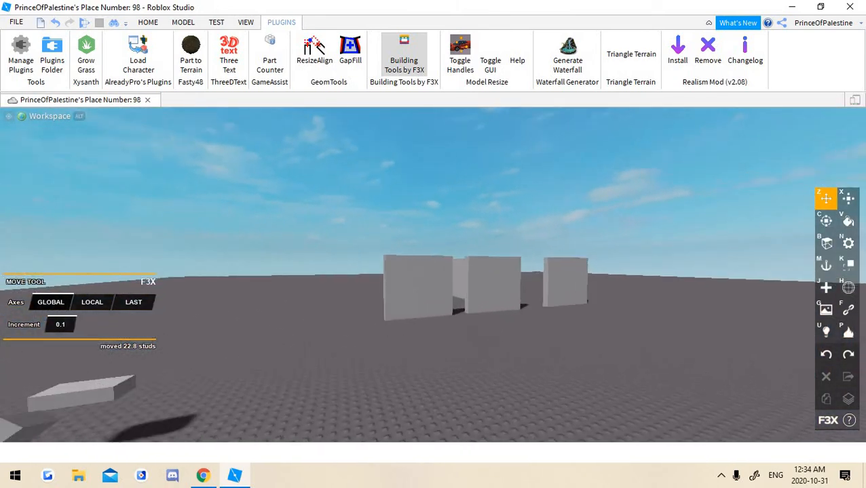
key("w")
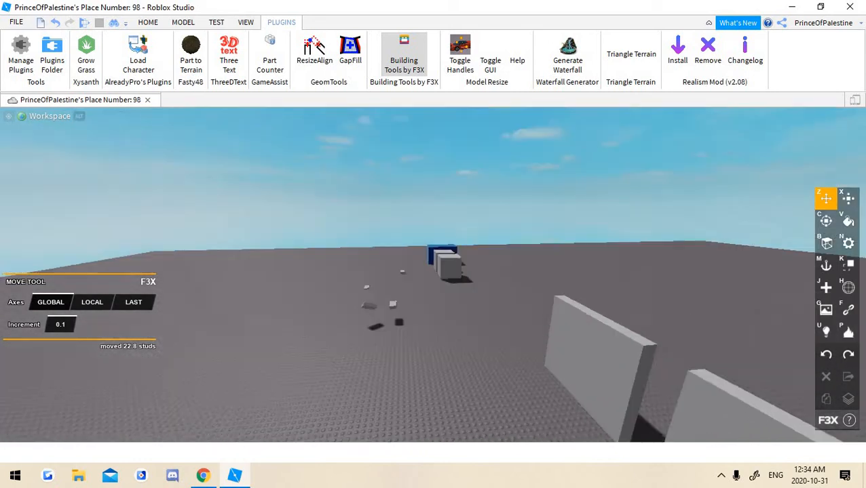
key("w")
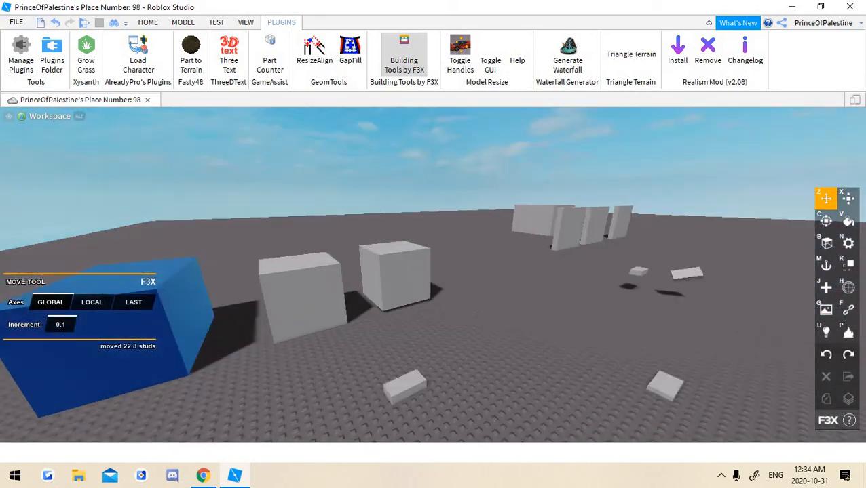
key("s")
key("w")
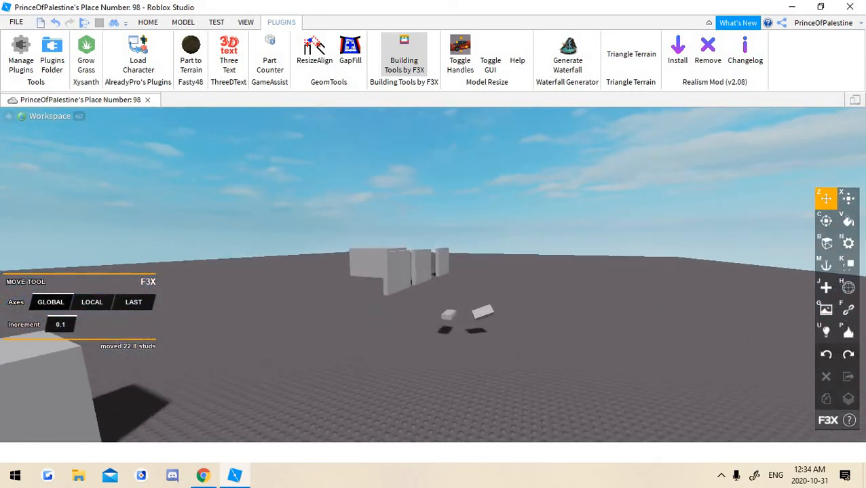
key("w")
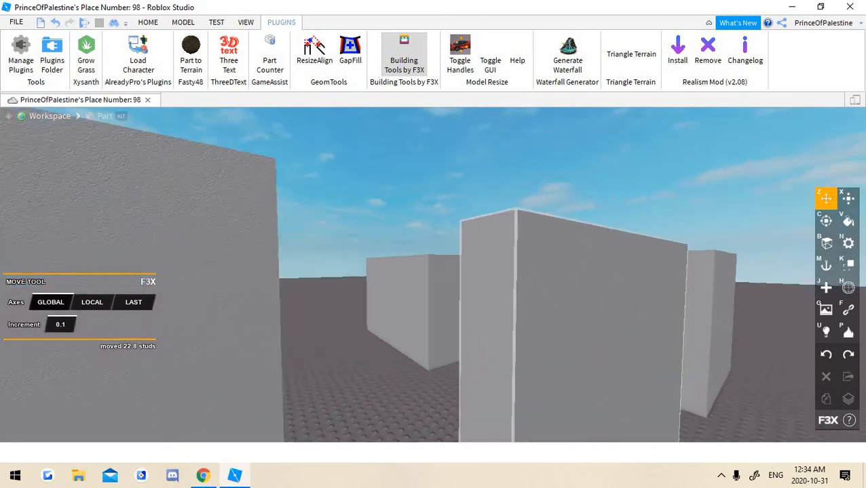
key("s")
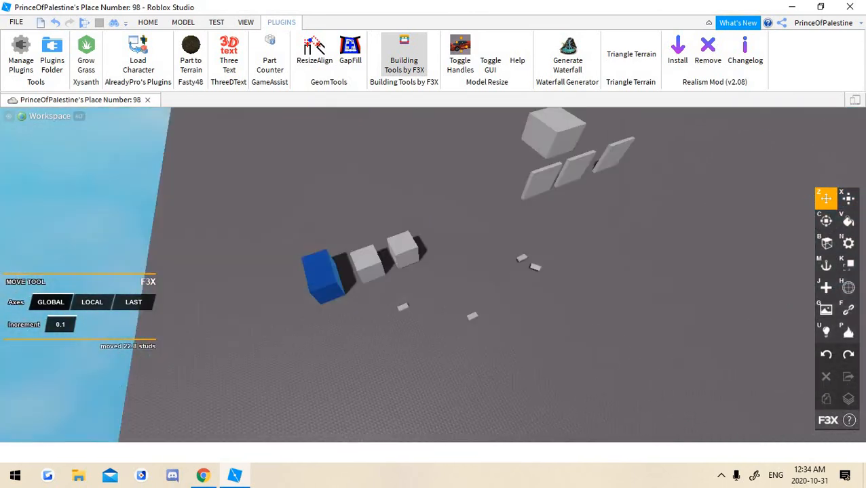